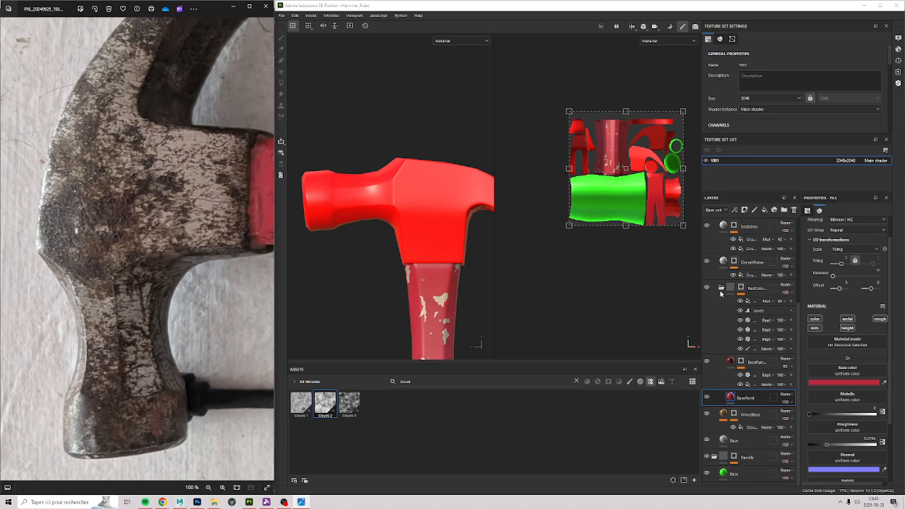
Step: Collapse the Middle layer group in the layer stack and select it
scroll(720, 294, "up", 4)
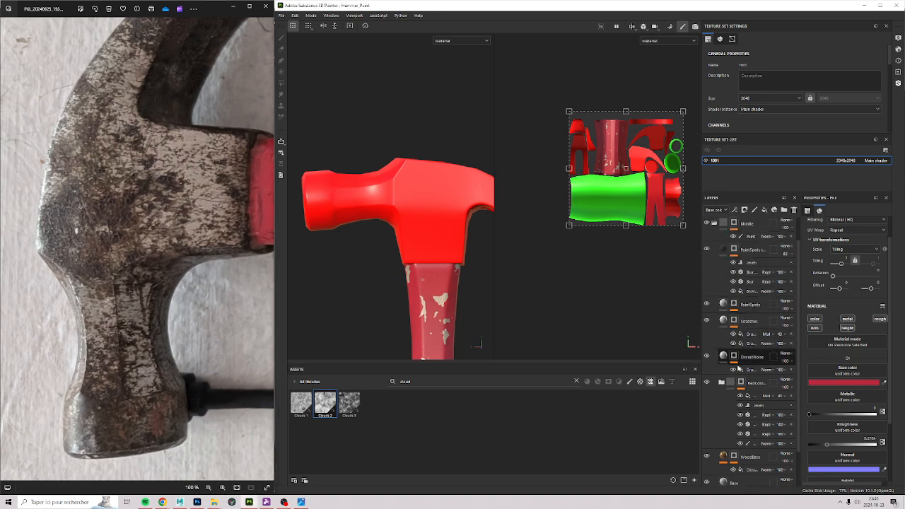
scroll(737, 366, "up", 1)
left_click(715, 252)
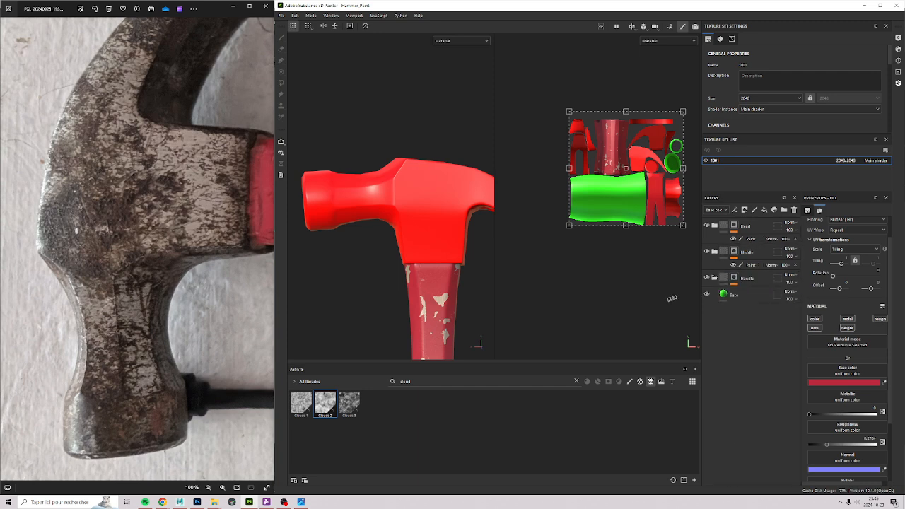
left_click(766, 253)
middle_click_drag(453, 278, 452, 95, "alt")
right_click_drag(453, 96, 422, 159, "alt")
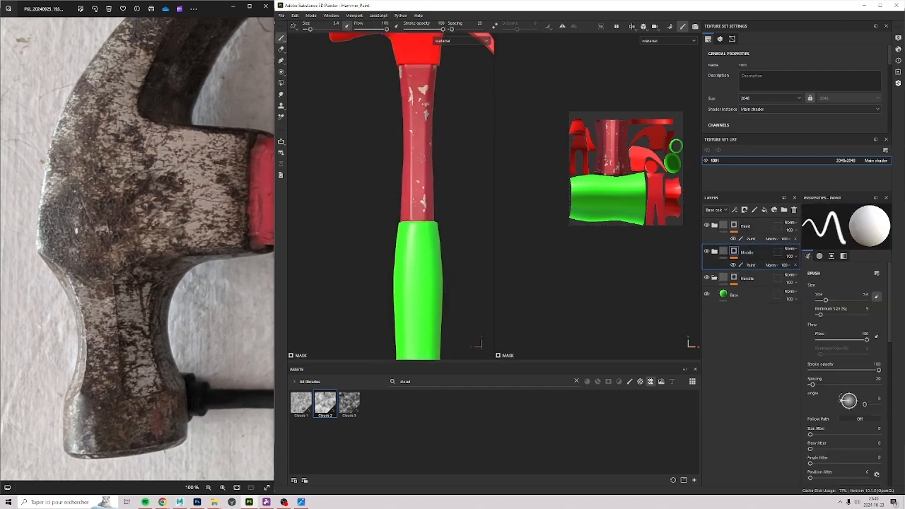
Step: Compare the reference photo with the model, then expand the Head layer group and select its Base fill layer
left_click(162, 244)
scroll(205, 251, "down", 5)
left_click_drag(200, 267, 138, 250)
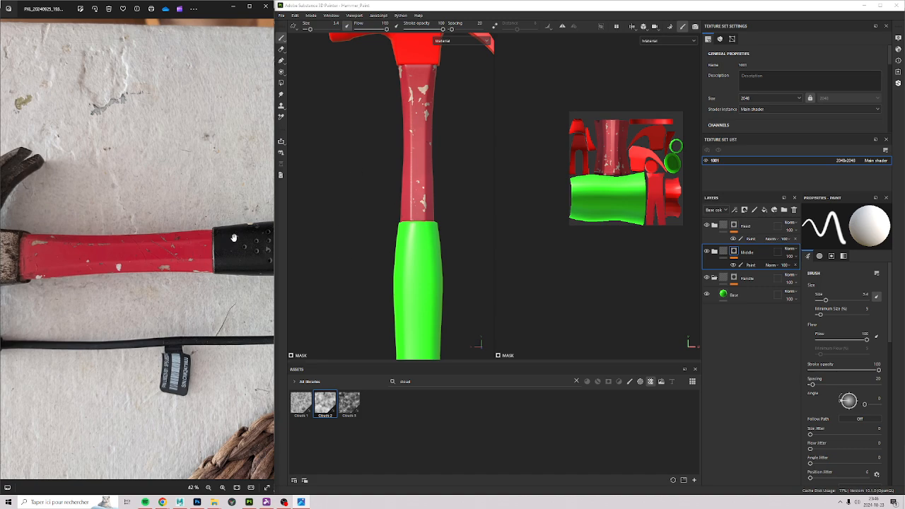
left_click_drag(48, 228, 143, 237)
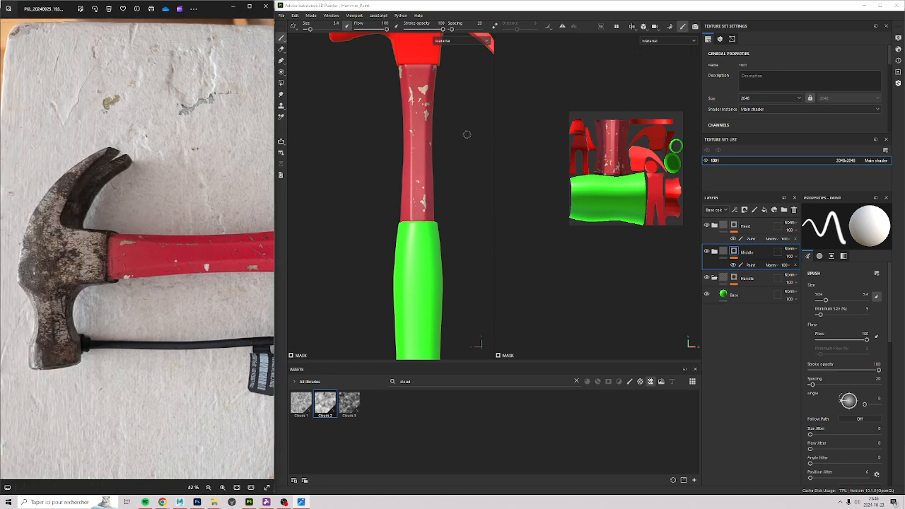
middle_click_drag(358, 81, 346, 264)
scroll(368, 248, "up", 5)
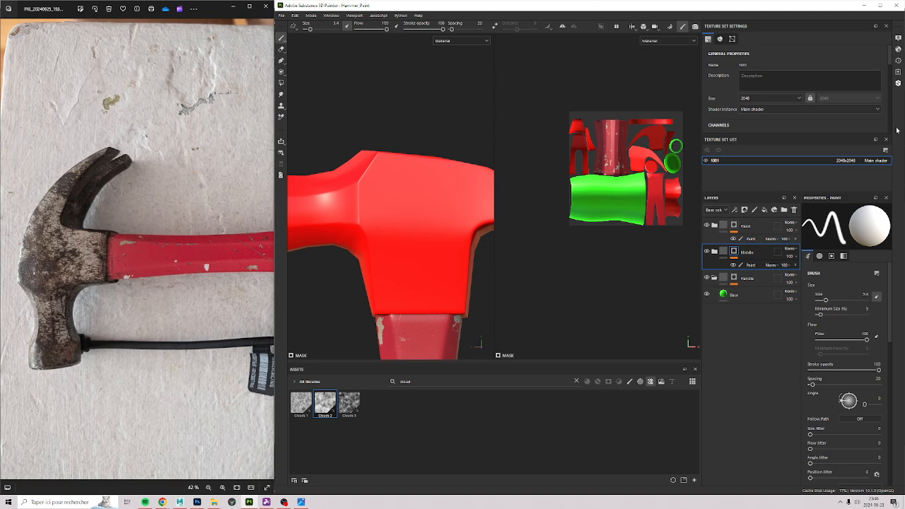
left_click(719, 227)
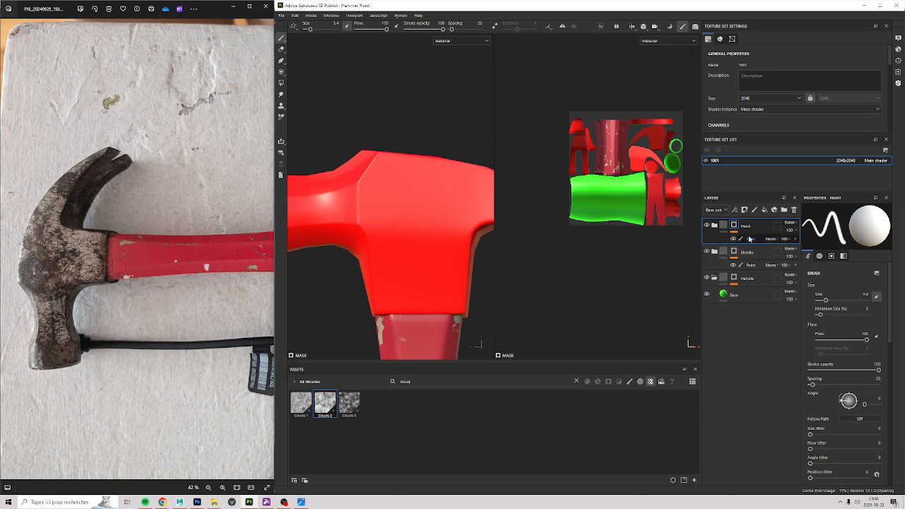
left_click(715, 226)
left_click(724, 257)
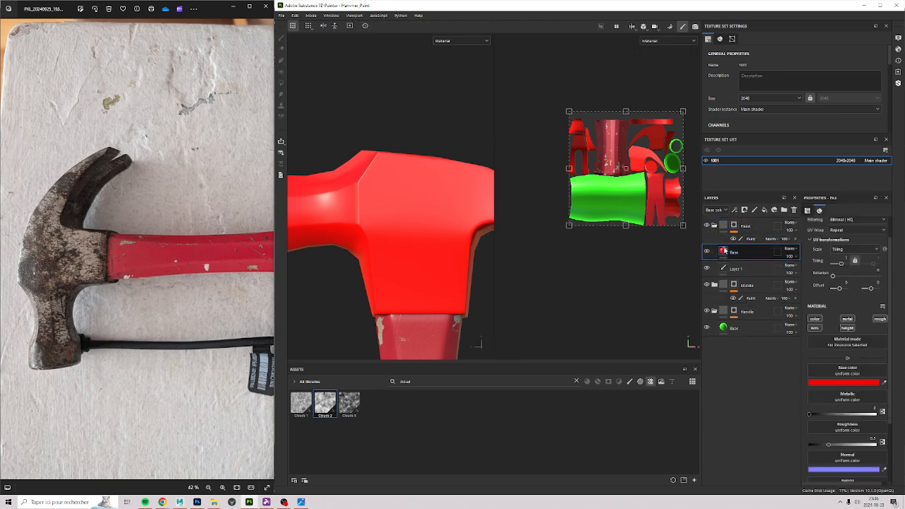
Step: Set the Head group's Base fill color by sampling the bare beige-grey metal near the handle in the reference photo
middle_click_drag(386, 281, 446, 203, "alt")
right_click_drag(446, 203, 392, 250, "alt")
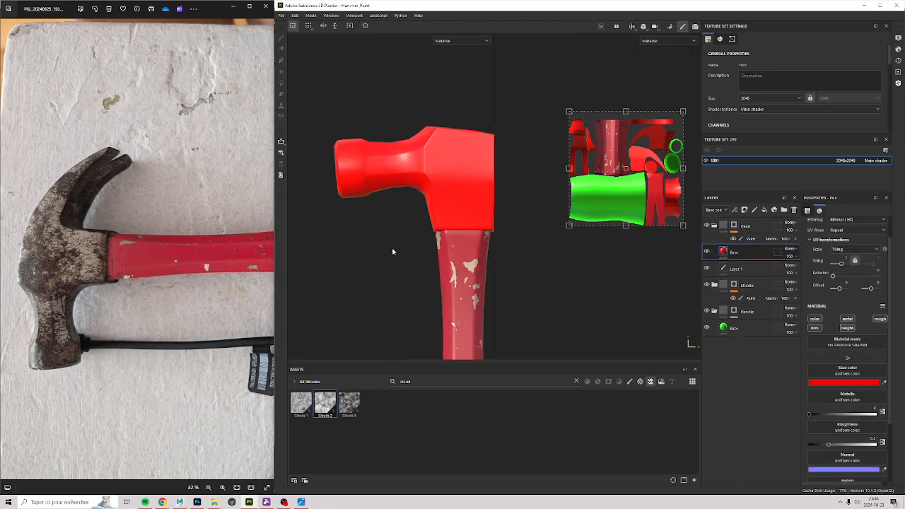
left_click_drag(392, 250, 481, 264, "alt")
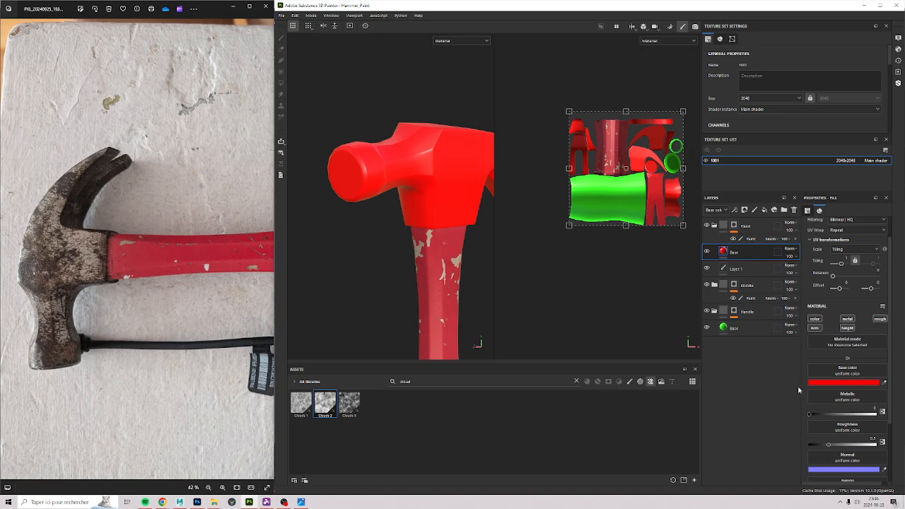
left_click(857, 383)
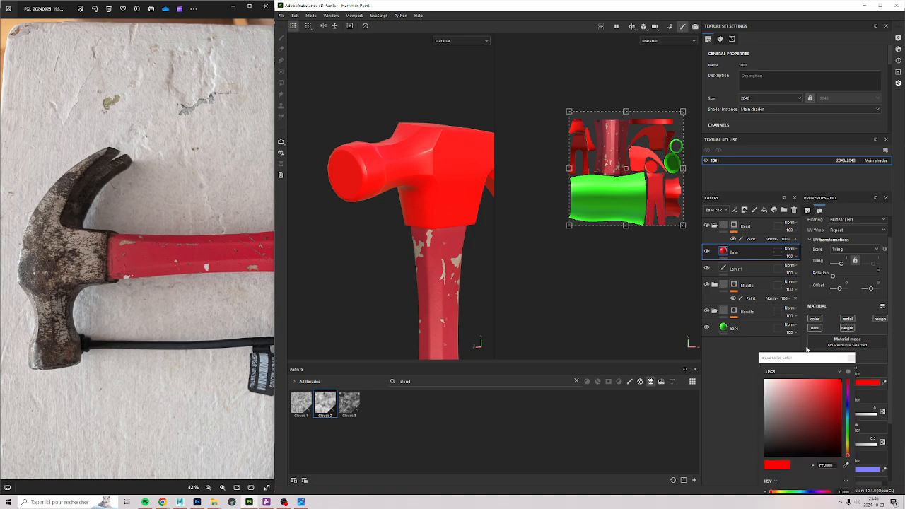
left_click(845, 465)
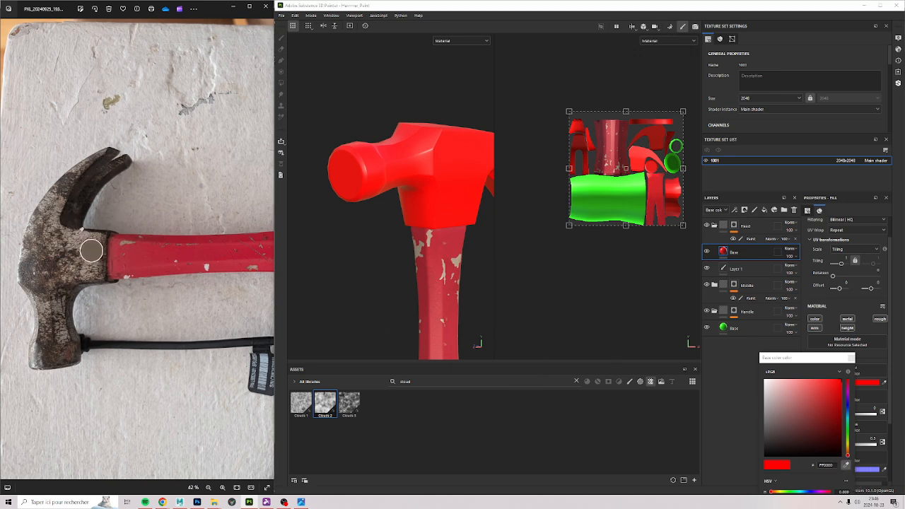
left_click(98, 249)
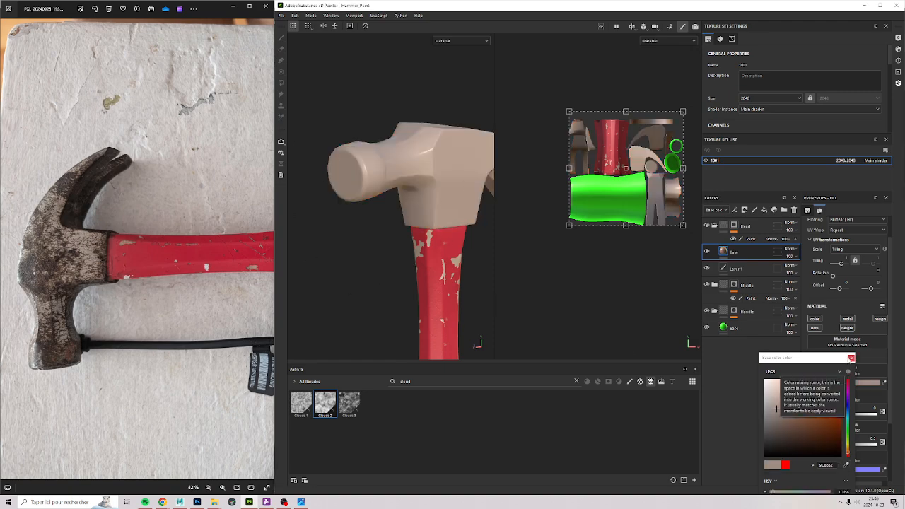
left_click(861, 277)
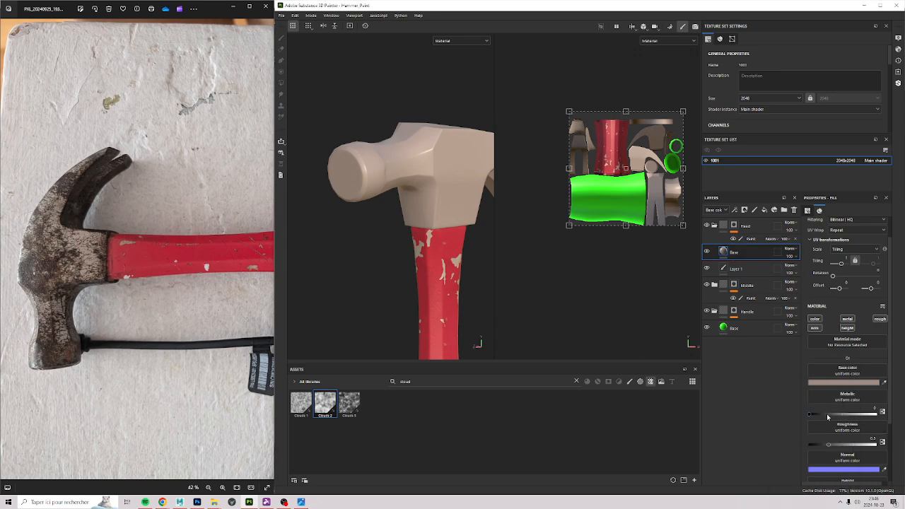
Step: Raise the Metallic value of the Head group's Base fill layer to 1
left_click_drag(827, 417, 876, 415)
left_click_drag(369, 187, 343, 186, "alt")
middle_click_drag(422, 264, 382, 233, "alt")
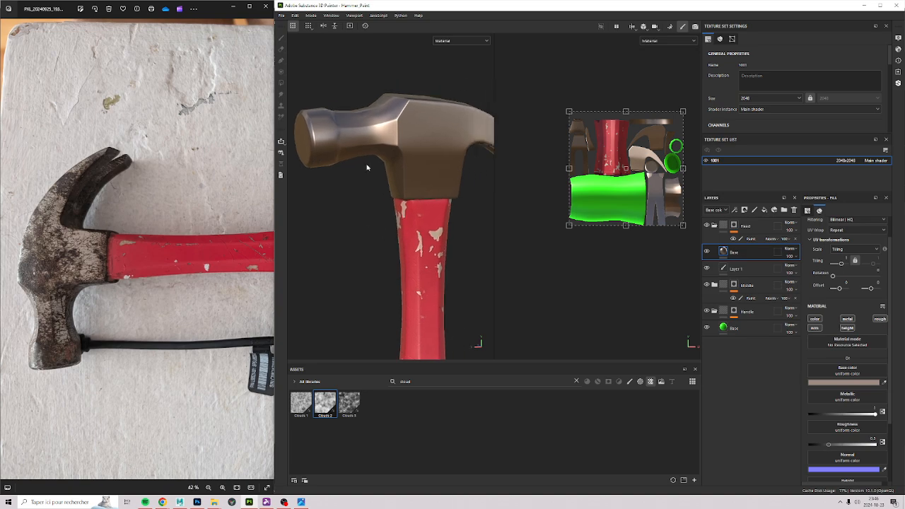
scroll(367, 168, "up", 2)
Step: Examine the worn metal, stains and edge wear on the hammer head and claw in the reference photo
scroll(111, 269, "up", 5)
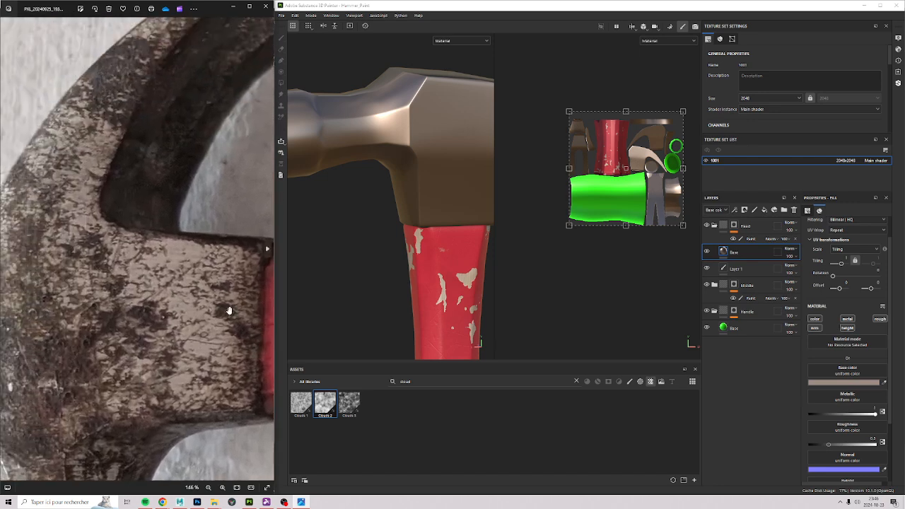
left_click_drag(139, 367, 43, 427)
left_click_drag(73, 266, 181, 226)
scroll(161, 228, "down", 2)
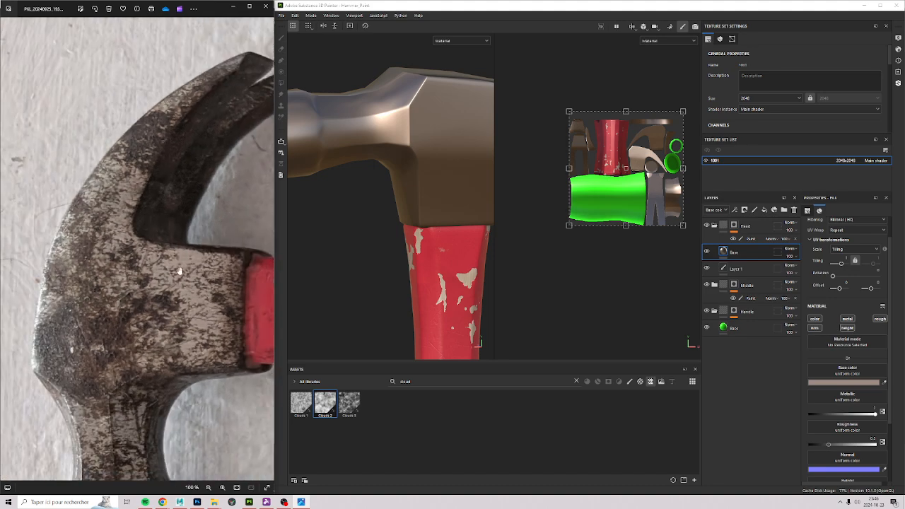
left_click_drag(129, 361, 123, 222)
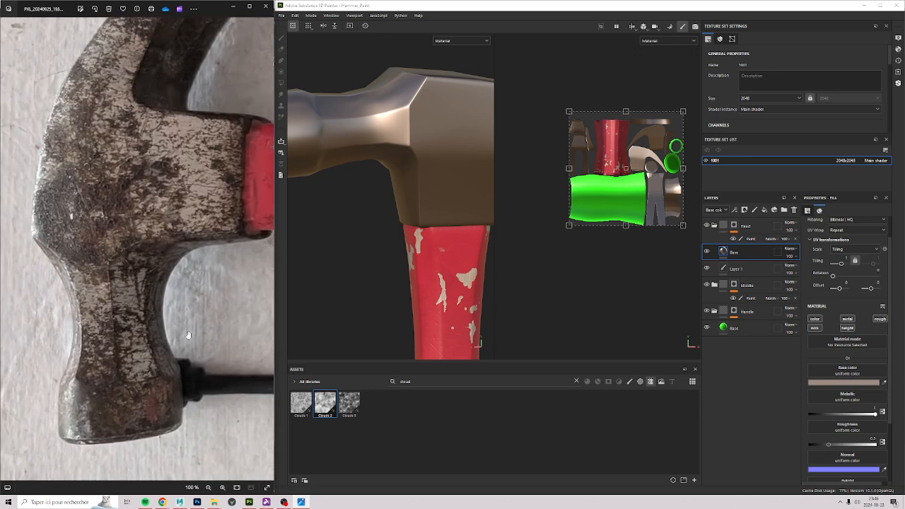
left_click_drag(204, 174, 132, 326)
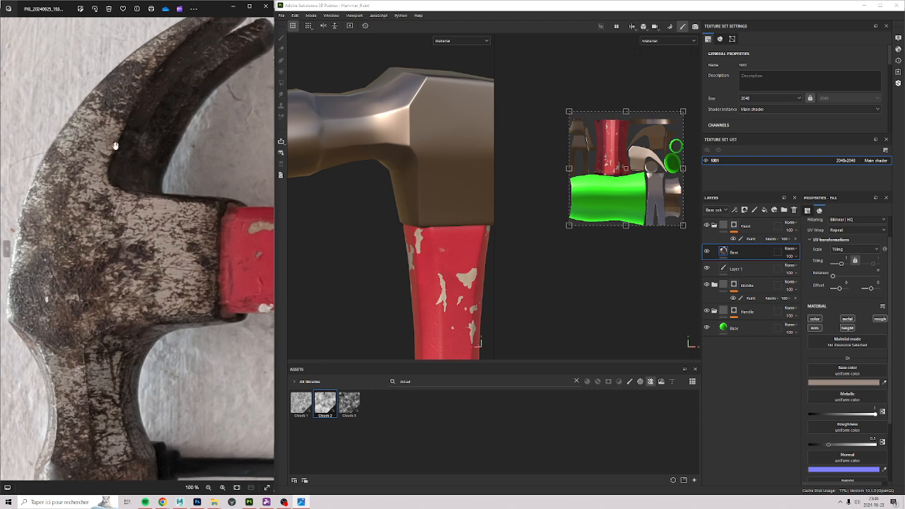
left_click_drag(162, 109, 151, 261)
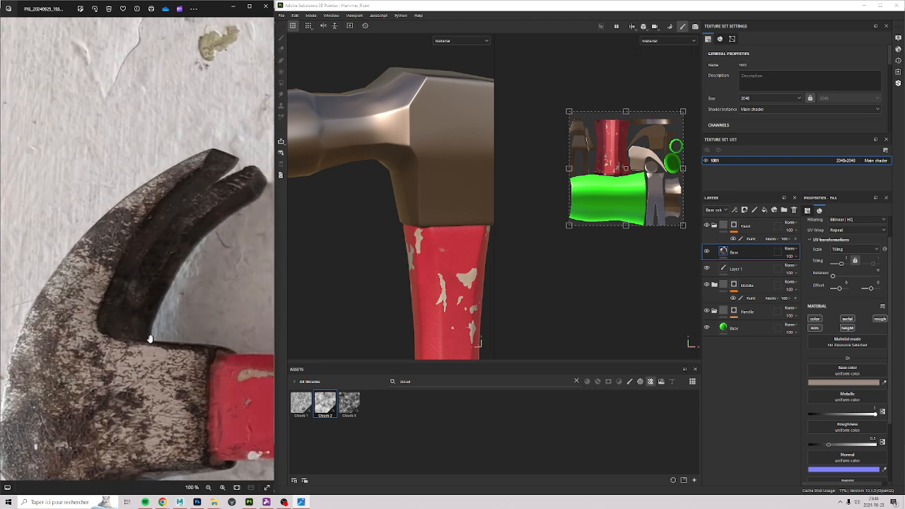
left_click_drag(150, 339, 178, 185)
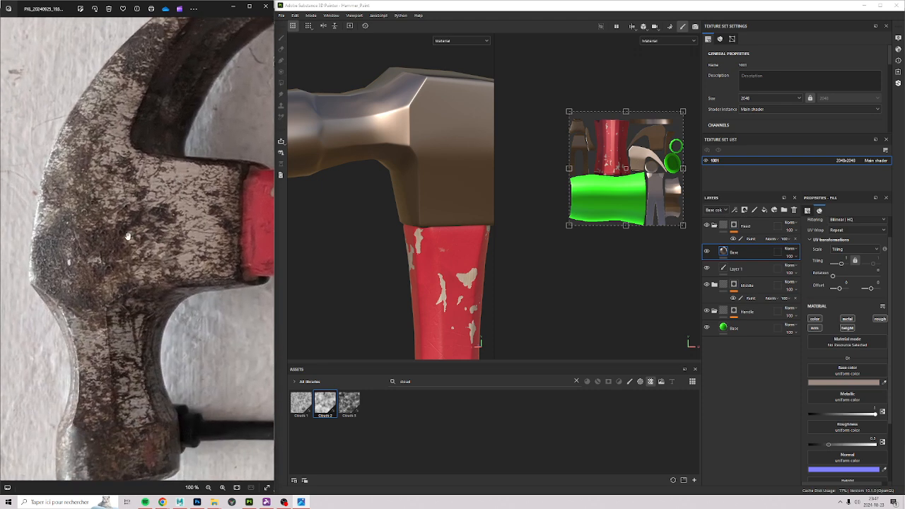
scroll(172, 352, "down", 4)
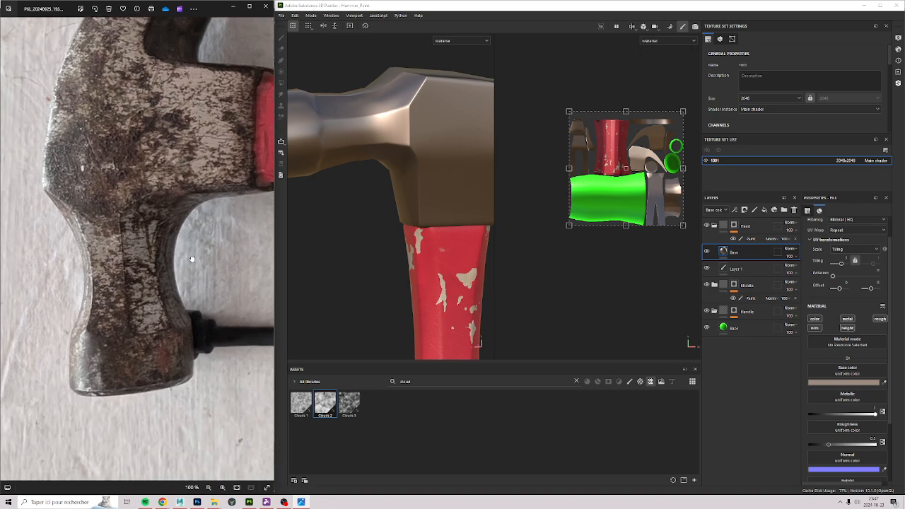
scroll(176, 338, "down", 4)
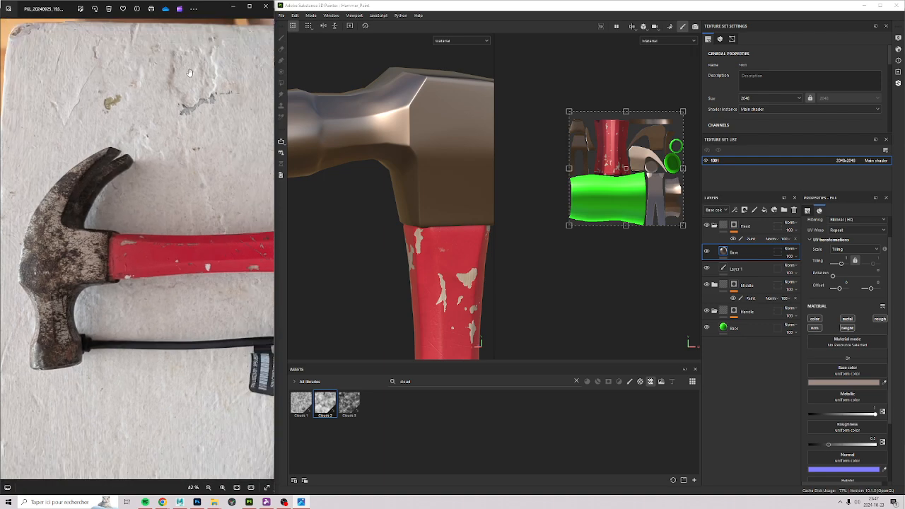
Step: Rotate the reference photo so the hammer stands upright and examine its head and claw against the model
left_click(95, 8)
scroll(166, 220, "up", 6)
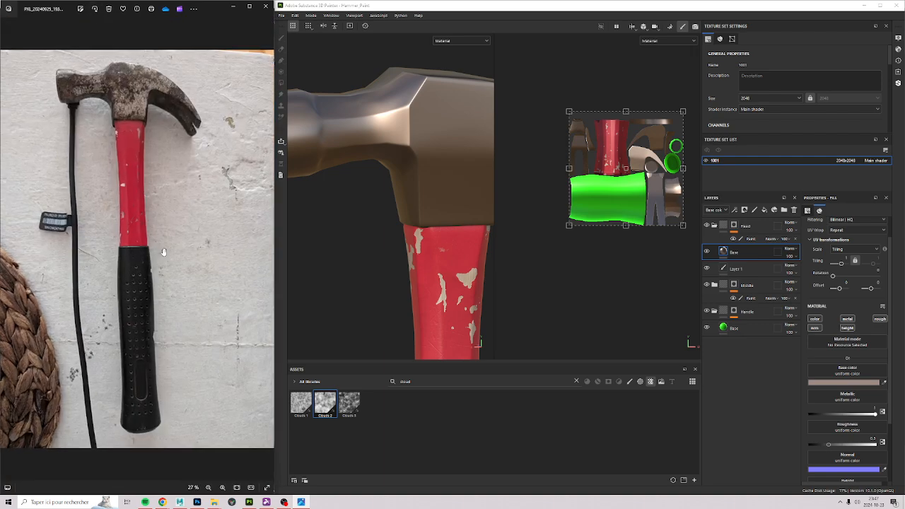
scroll(194, 234, "up", 4)
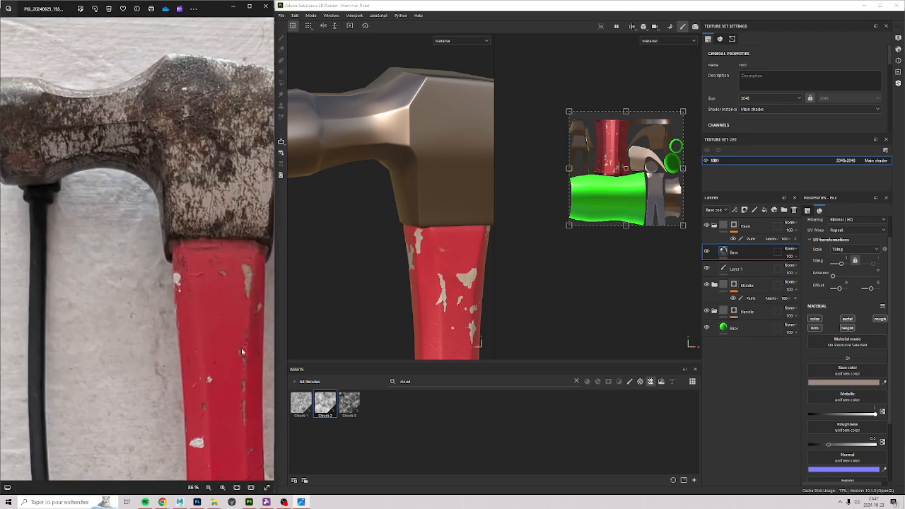
left_click_drag(117, 255, 92, 283)
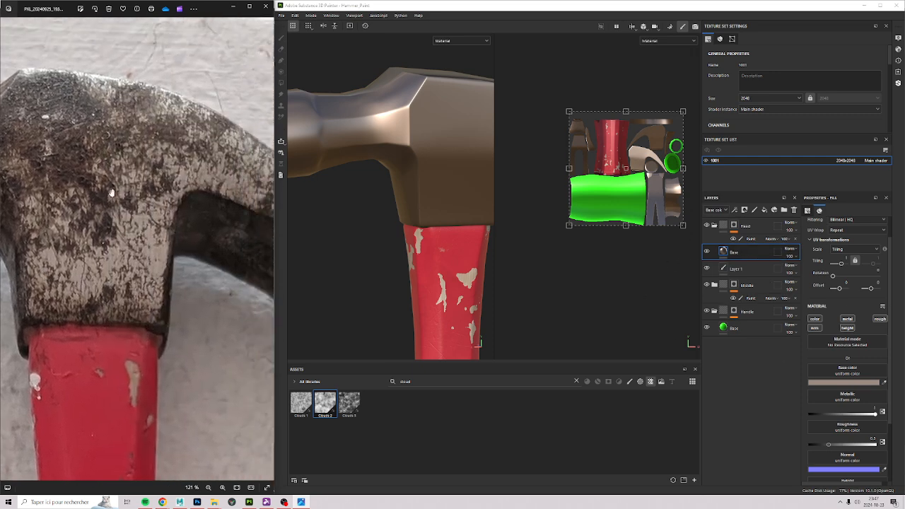
left_click_drag(192, 211, 89, 156)
Step: Examine the scratches and dark wear on the hammer head's opposite side in the other reference photo
scroll(89, 156, "down", 5)
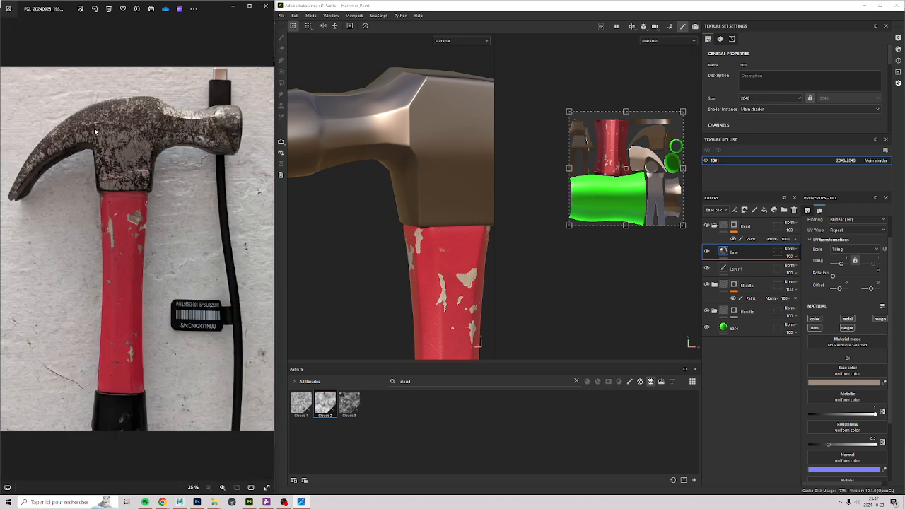
scroll(89, 176, "up", 5)
left_click_drag(183, 204, 88, 280)
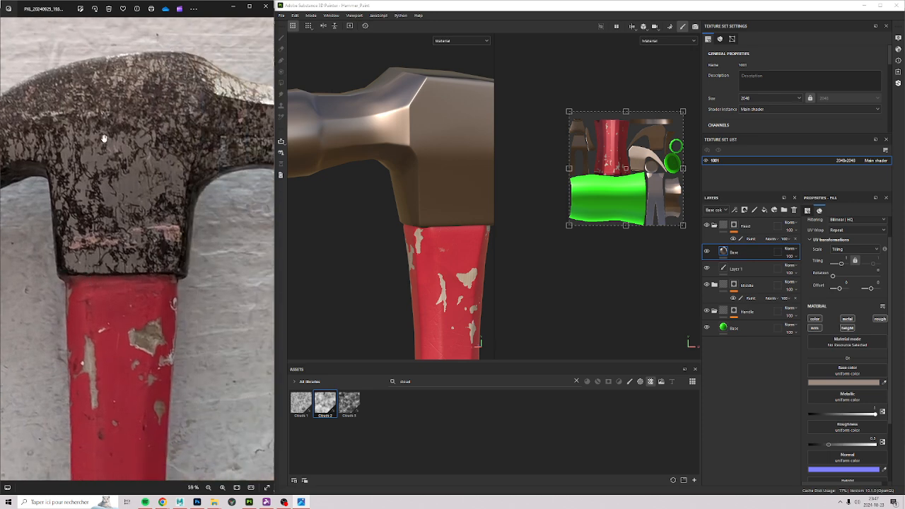
left_click_drag(158, 103, 113, 120)
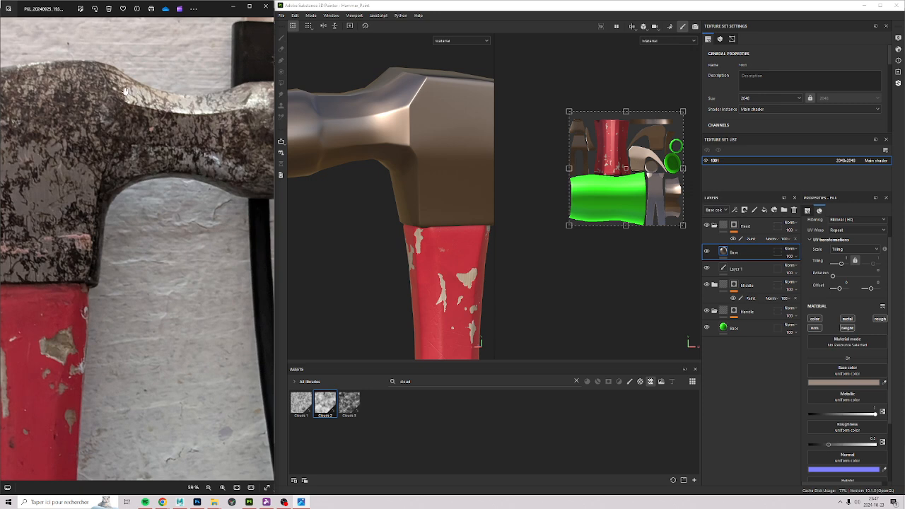
left_click_drag(92, 153, 224, 174)
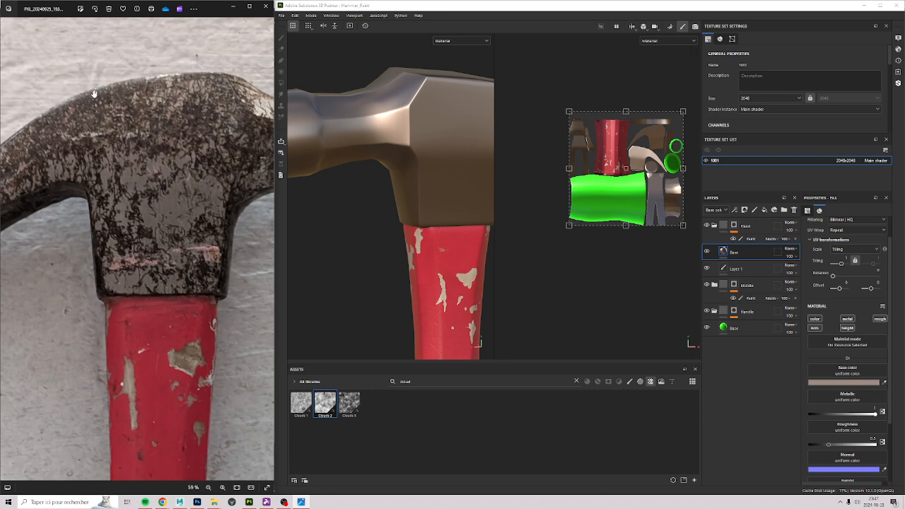
scroll(151, 153, "up", 4)
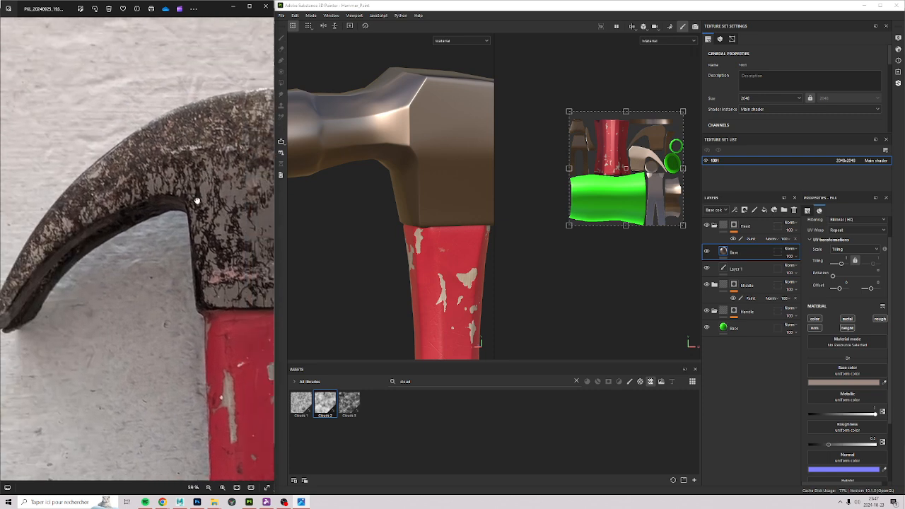
left_click_drag(172, 189, 105, 206)
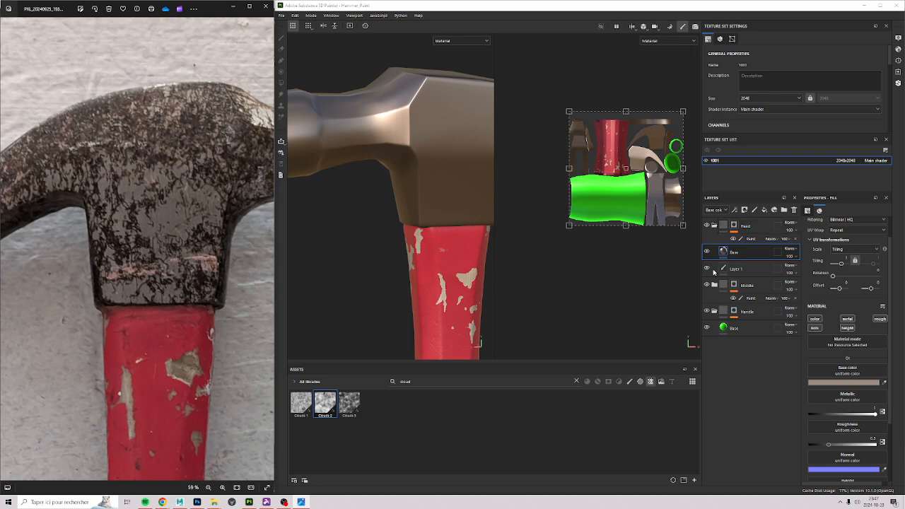
Step: Display the Head group's mask on its own in the viewports to check which parts of the hammer it covers
left_click(735, 225, "alt")
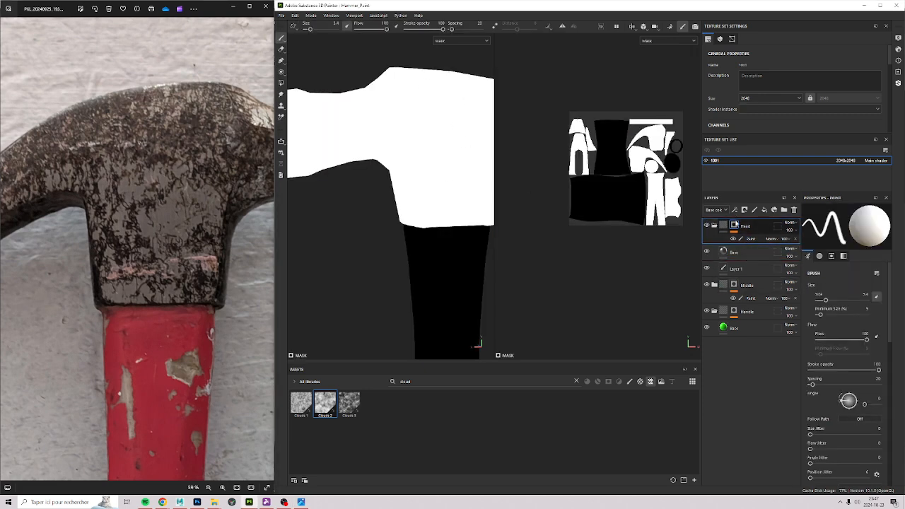
scroll(443, 258, "down", 5)
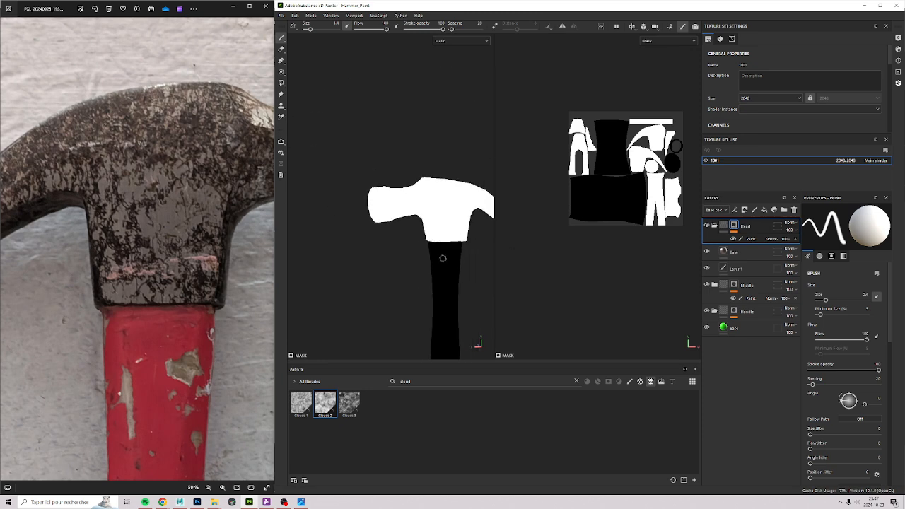
middle_click_drag(394, 262, 374, 152, "alt")
scroll(381, 140, "up", 2)
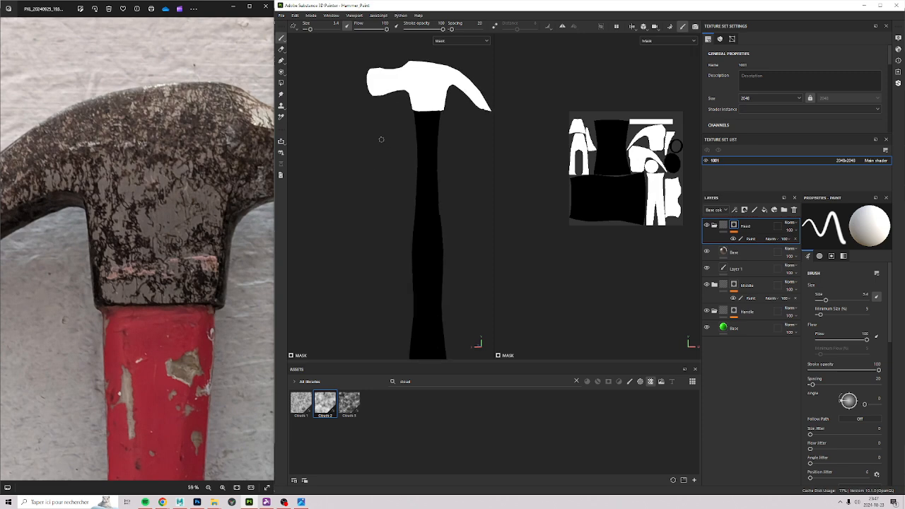
Step: Return the viewports to the material display and add a fill layer above the Base layer in the Head group
left_click(758, 240)
left_click(724, 226)
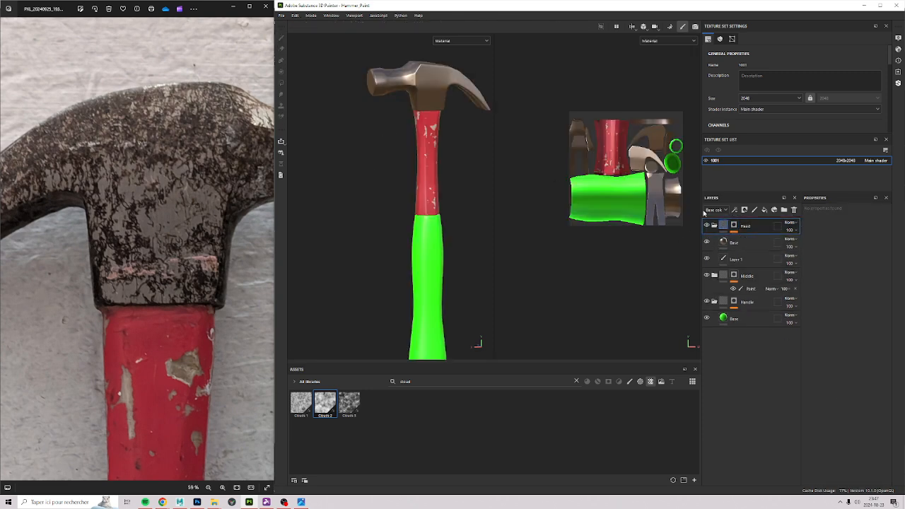
left_click(728, 244)
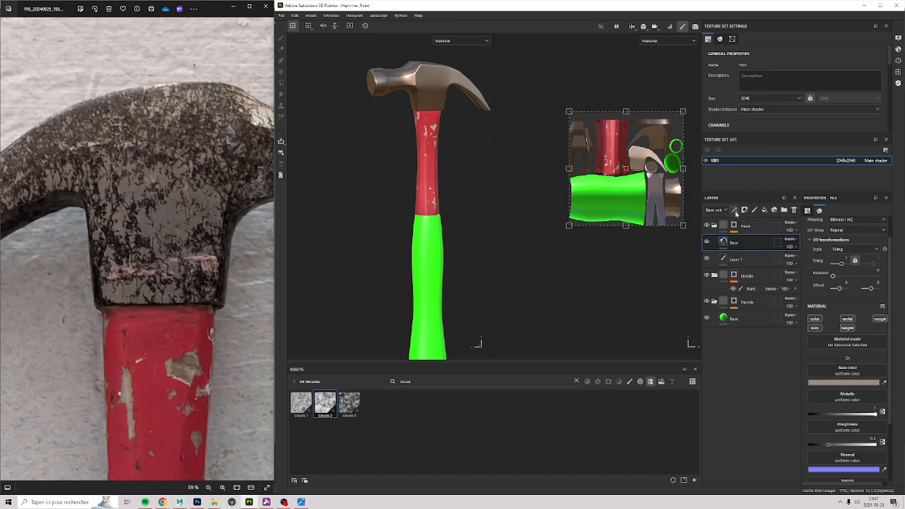
left_click(765, 211)
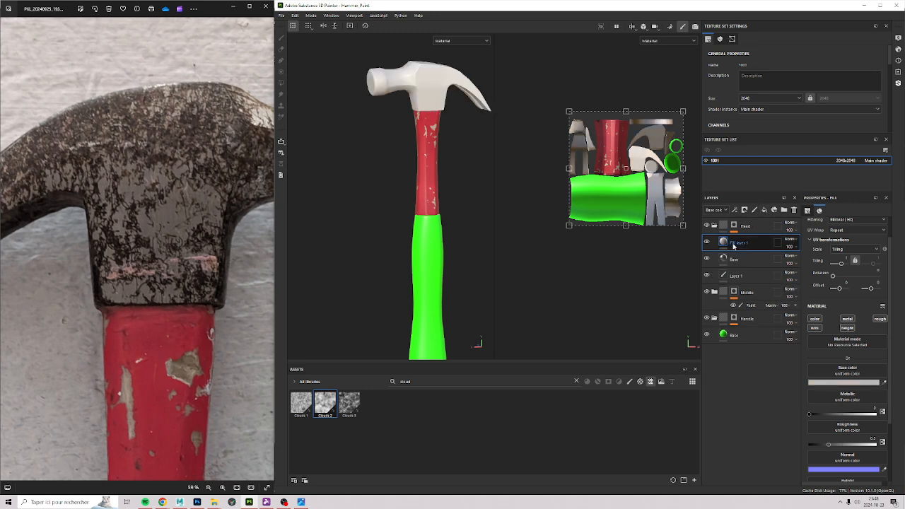
Step: Search the assets for rust and apply the Metal Rust material to the new fill layer
left_click(576, 381)
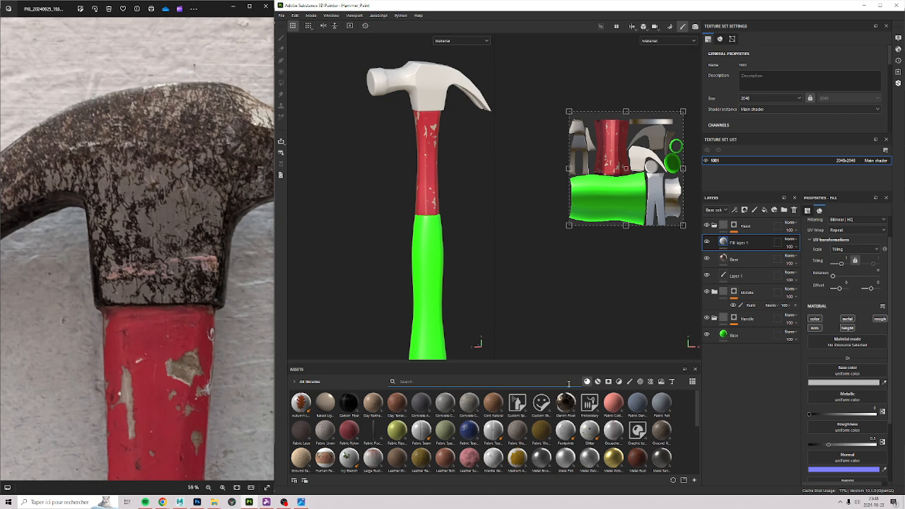
type("rust")
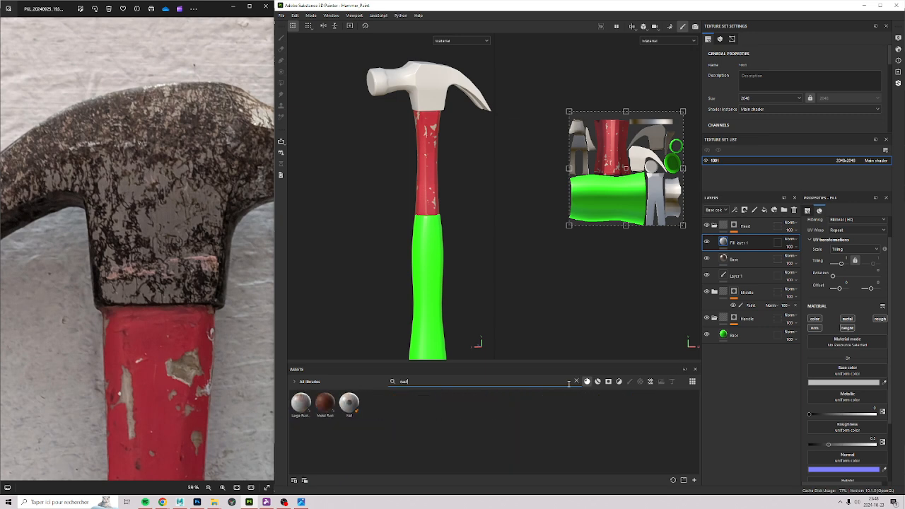
left_click_drag(325, 402, 333, 426)
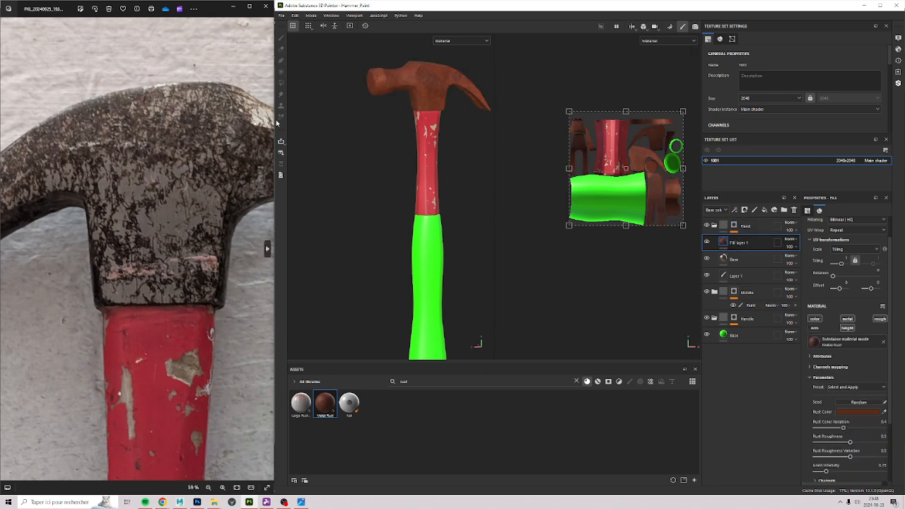
Step: Examine the rust material's surface and the edges between faces on the hammer head up close under changed lighting
middle_click_drag(410, 109, 382, 248, "alt")
right_click_drag(382, 247, 428, 152, "alt")
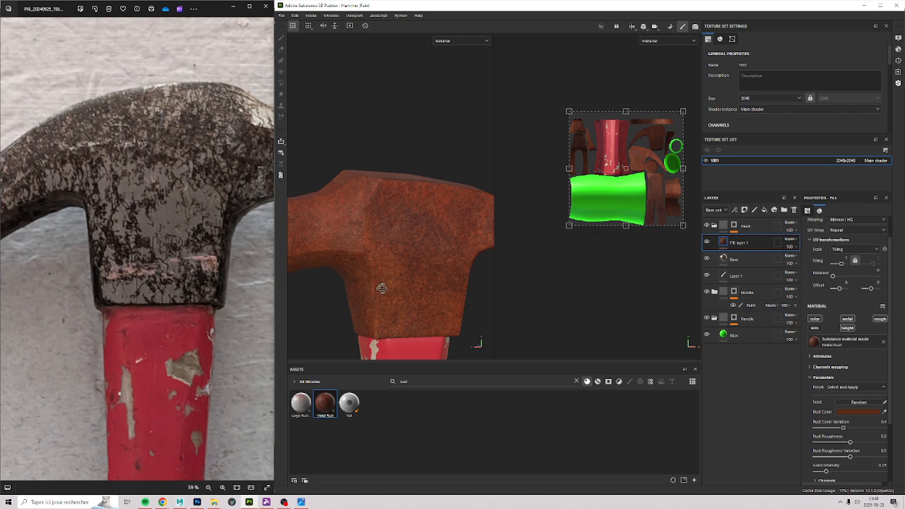
right_click_drag(365, 256, 382, 199, "alt")
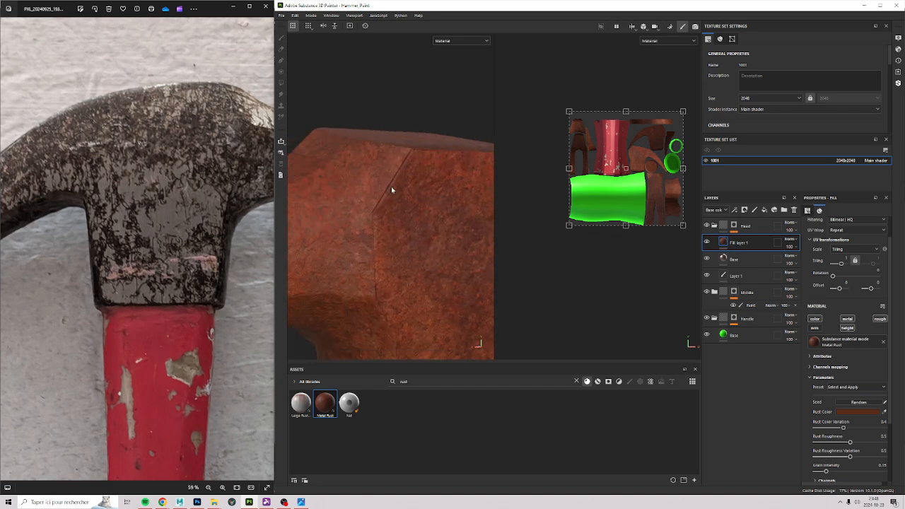
middle_click_drag(379, 286, 392, 222, "alt")
middle_click_drag(368, 166, 399, 244, "alt")
right_click_drag(417, 138, 372, 190, "alt")
left_click_drag(372, 191, 369, 214, "alt")
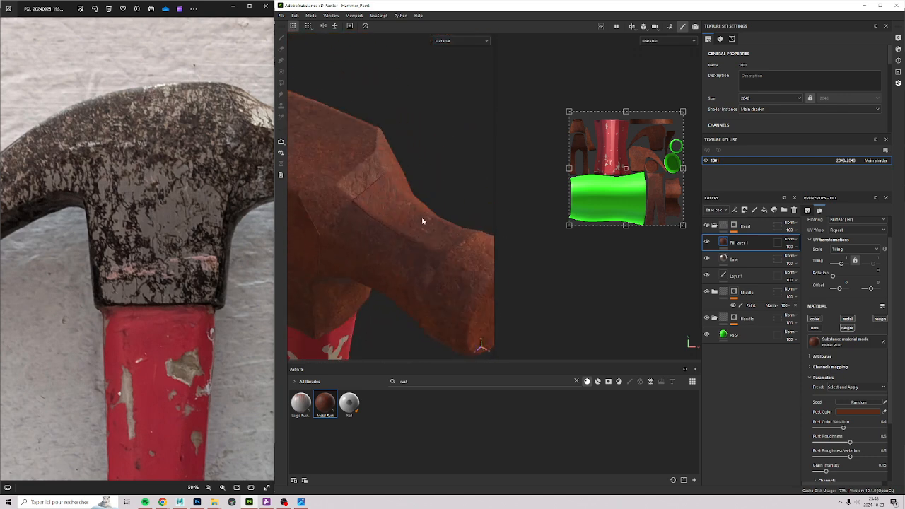
scroll(388, 234, "up", 3)
scroll(368, 187, "up", 3)
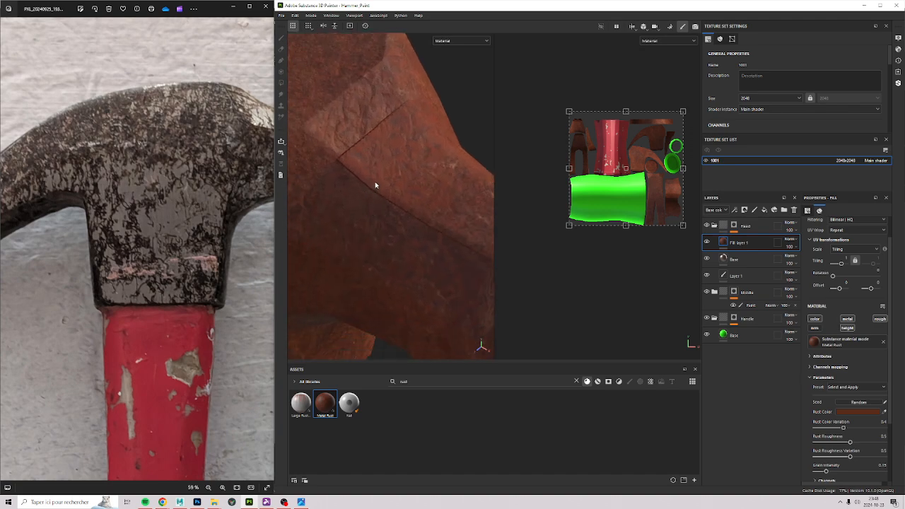
right_click_drag(363, 202, 558, 263, "shift")
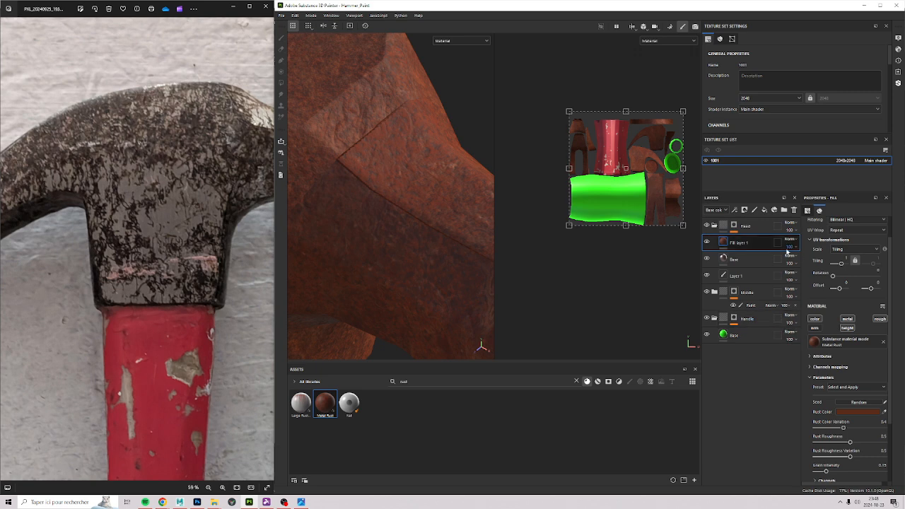
Step: Set the rust fill layer's opacity in the Height channel to 0
left_click(715, 209)
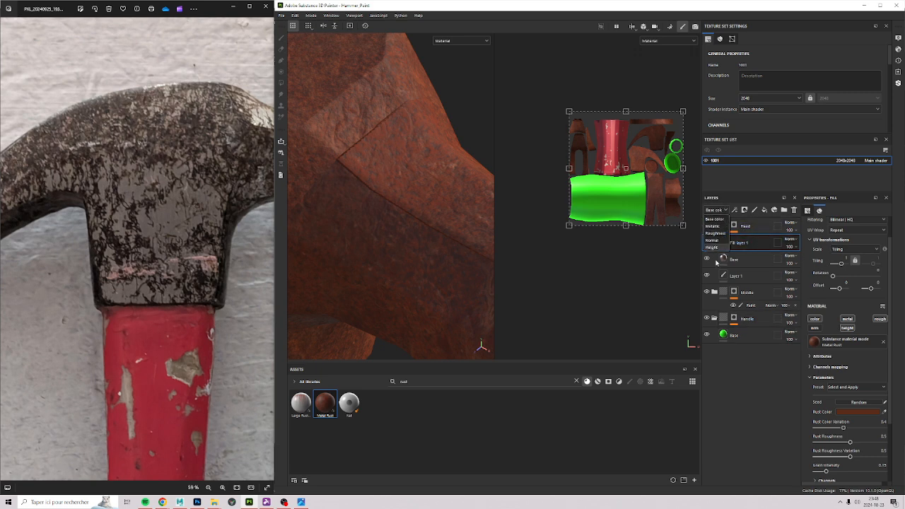
left_click(715, 248)
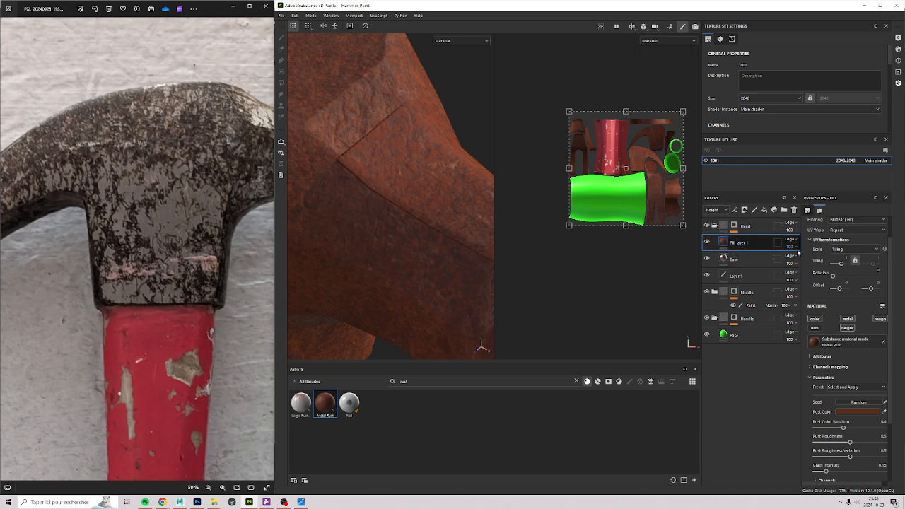
left_click(794, 250)
left_click_drag(807, 259, 771, 261)
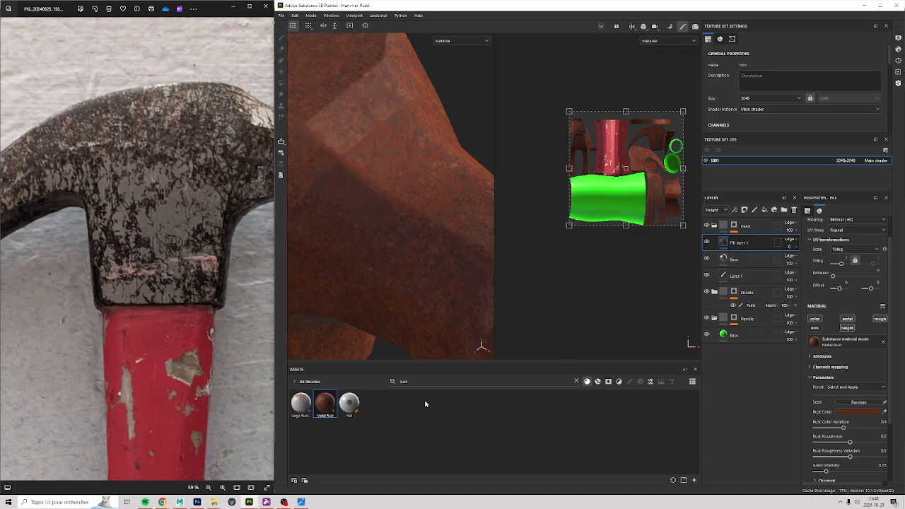
Step: Set the rust fill layer's projection to Tri-planar projection
scroll(381, 155, "down", 3)
left_click_drag(358, 204, 333, 203, "alt")
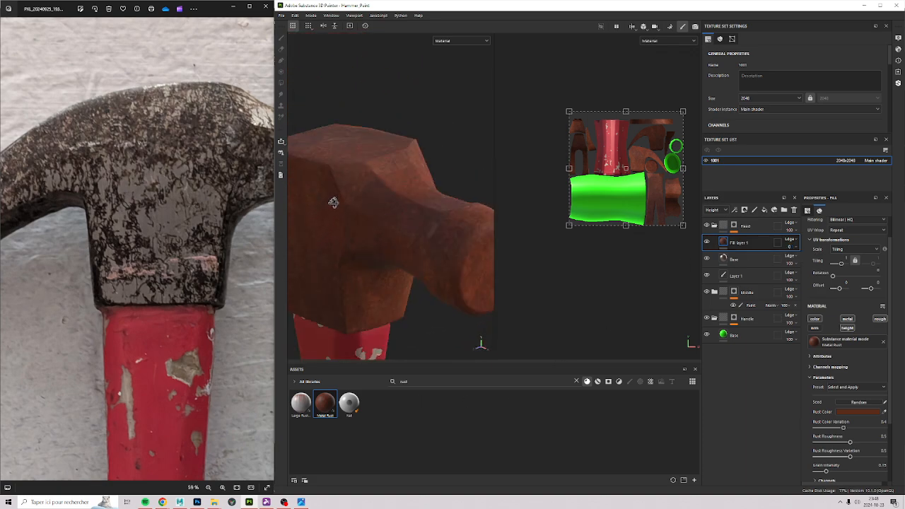
scroll(374, 184, "up", 2)
scroll(374, 185, "up", 2)
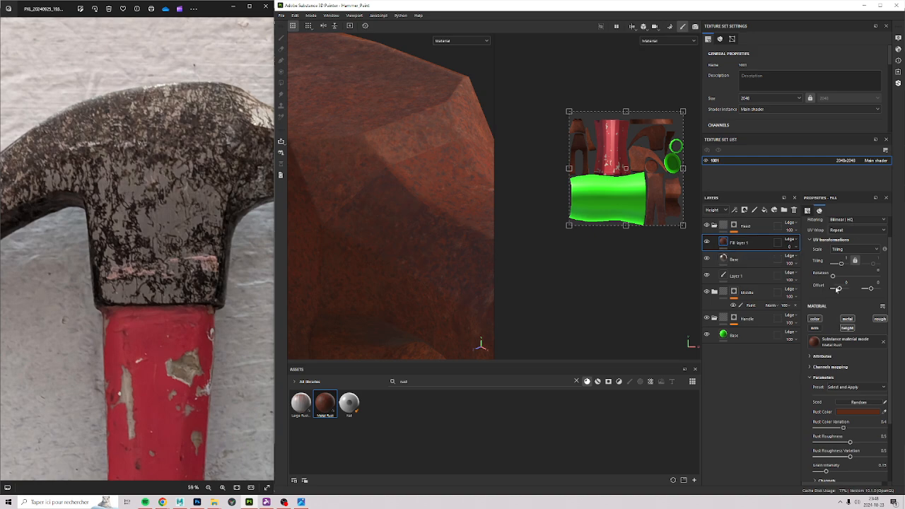
scroll(852, 288, "up", 1)
left_click(854, 237)
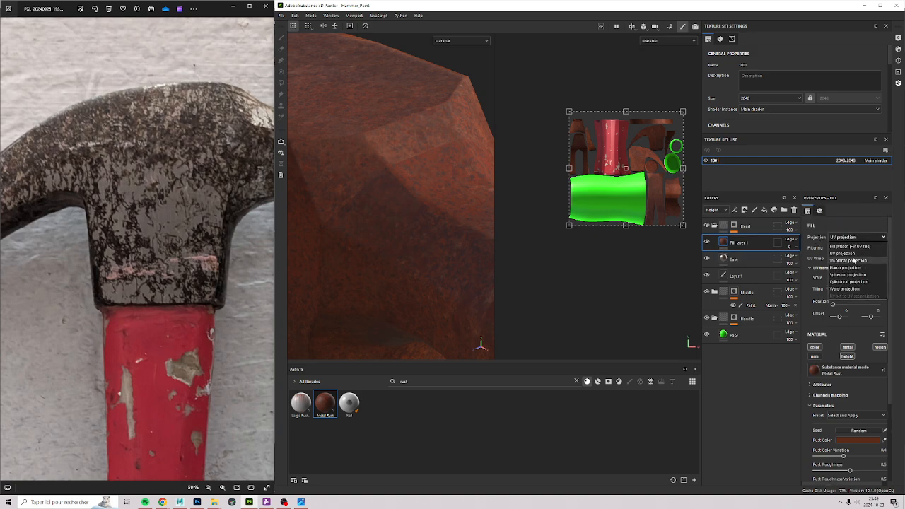
left_click(853, 260)
Step: Examine how the tri-planar rust covers the hammer's striking face, neck, cheek and claw from several angles
scroll(388, 189, "down", 2)
left_click_drag(388, 191, 379, 210, "alt")
left_click_drag(468, 151, 394, 218, "alt")
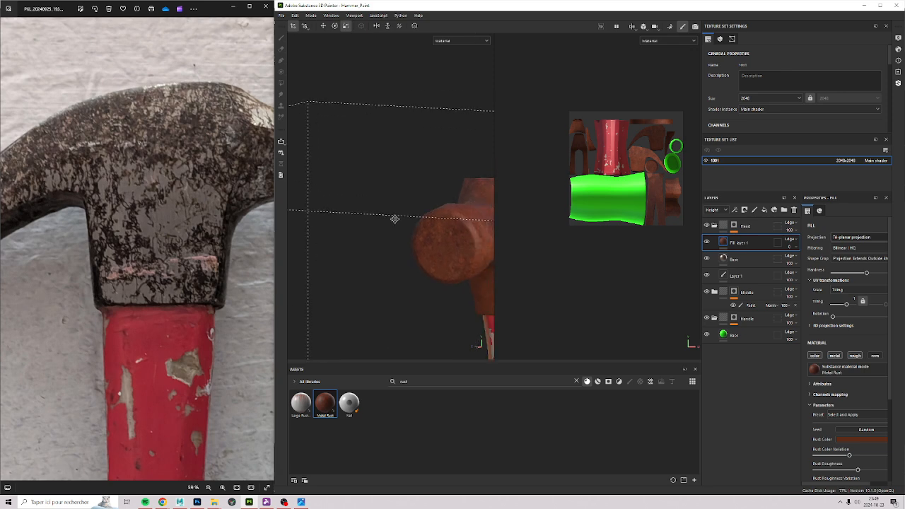
middle_click_drag(394, 219, 366, 218, "alt")
scroll(420, 210, "up", 3)
middle_click_drag(432, 291, 365, 209, "alt")
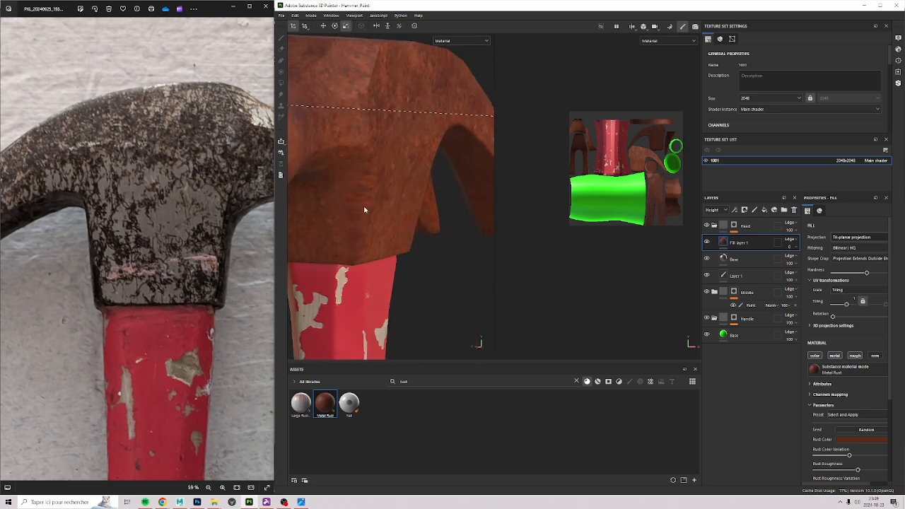
left_click_drag(406, 111, 307, 234, "alt")
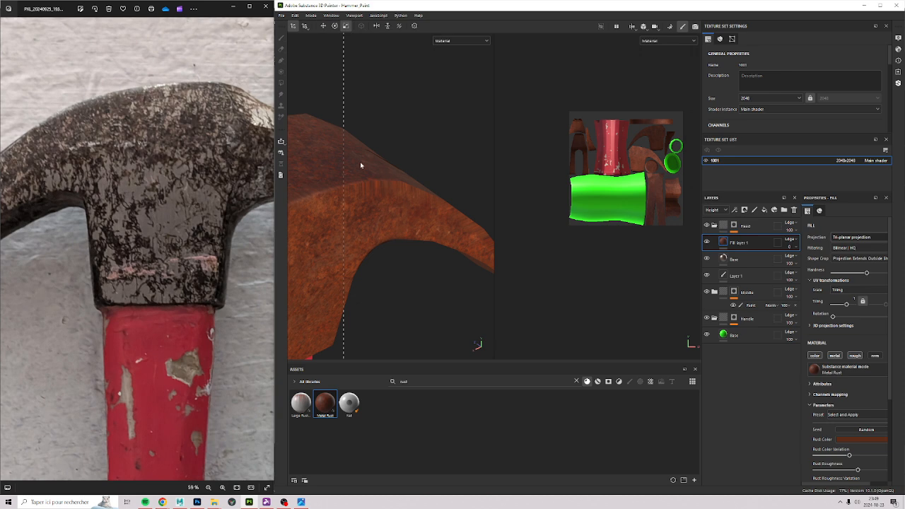
left_click_drag(361, 164, 402, 171, "alt")
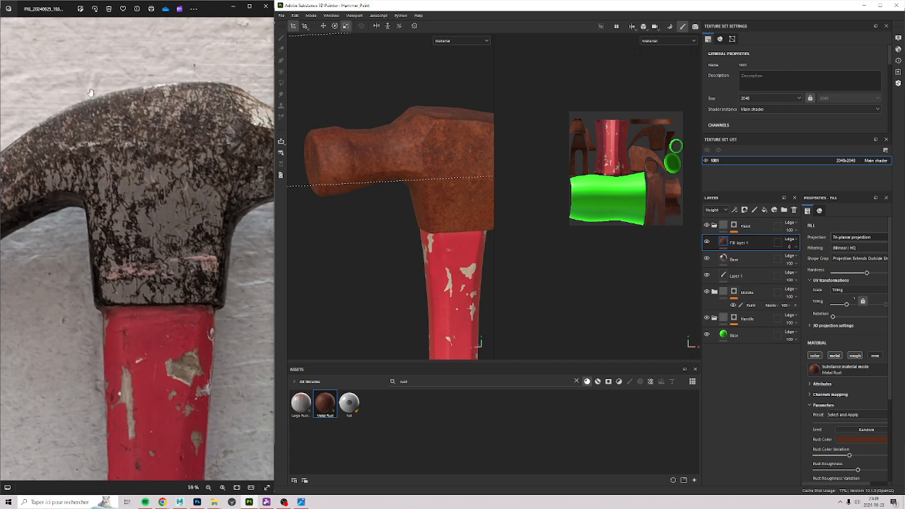
left_click_drag(426, 212, 411, 207, "alt")
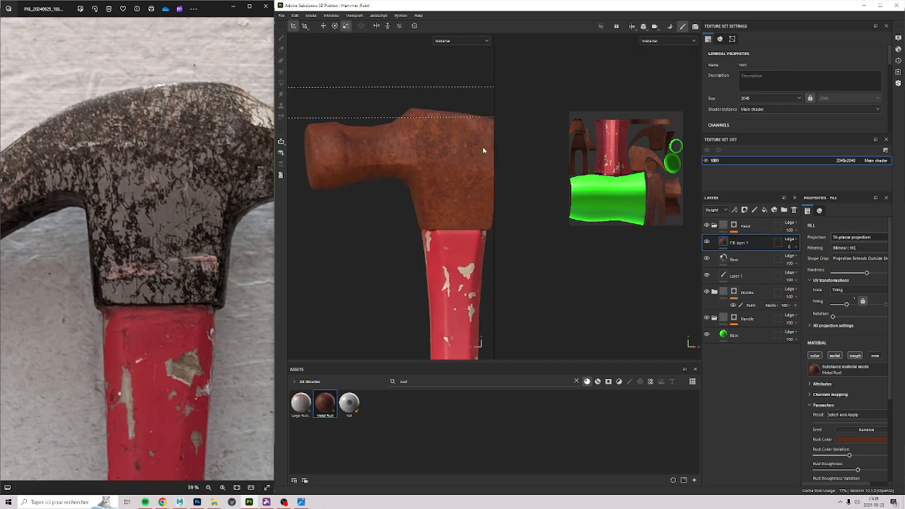
scroll(418, 213, "up", 3)
left_click_drag(450, 216, 454, 151, "alt")
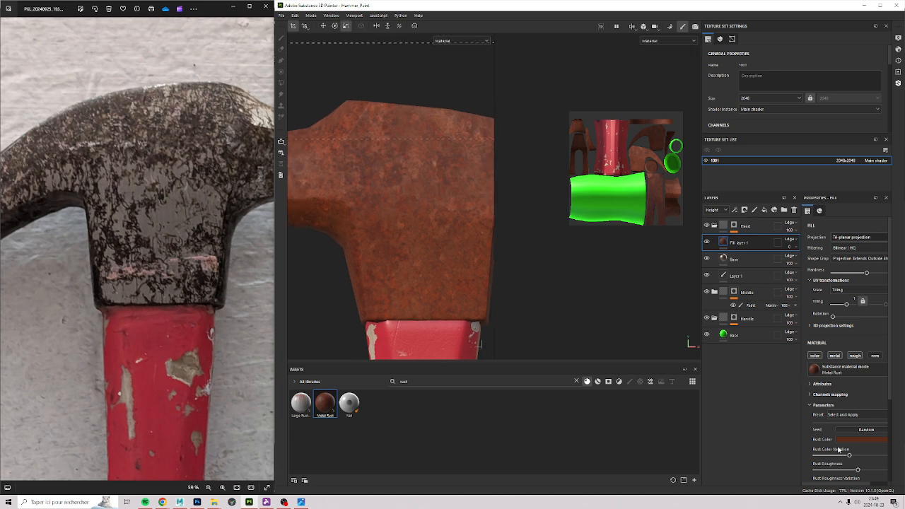
Step: Darken the rust material's Rust Color to a very dark brown, hex 241109
left_click(858, 439)
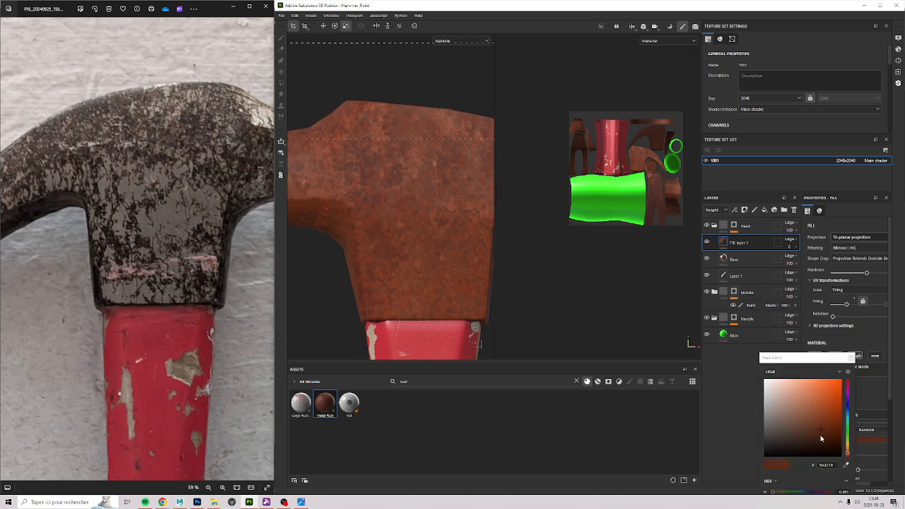
left_click_drag(820, 439, 818, 448)
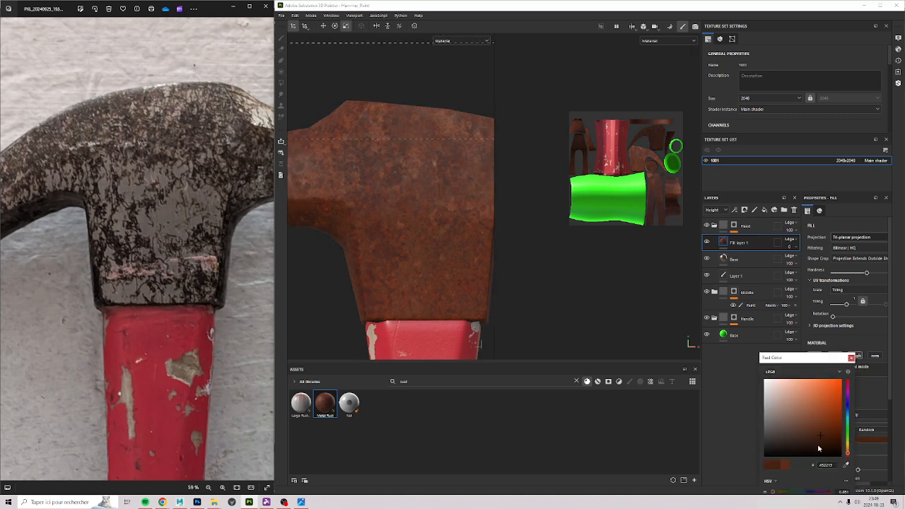
left_click(822, 444)
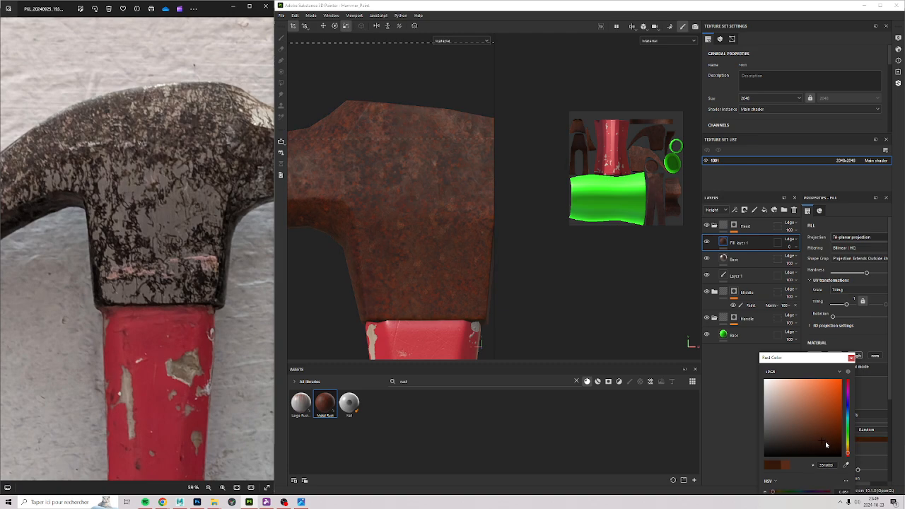
left_click(822, 447)
left_click(611, 420)
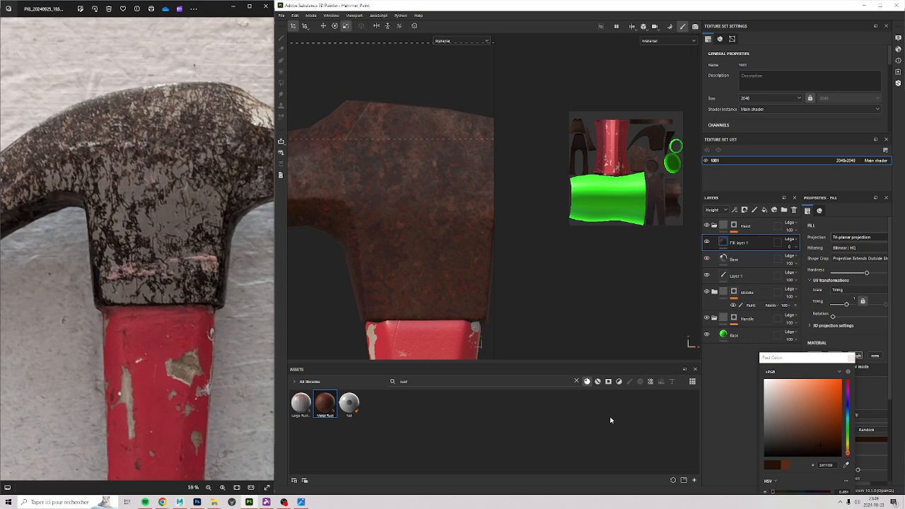
Step: Rename the rust fill layer as Rust
scroll(449, 219, "down", 4)
left_click_drag(348, 219, 321, 261, "alt")
scroll(422, 174, "up", 5)
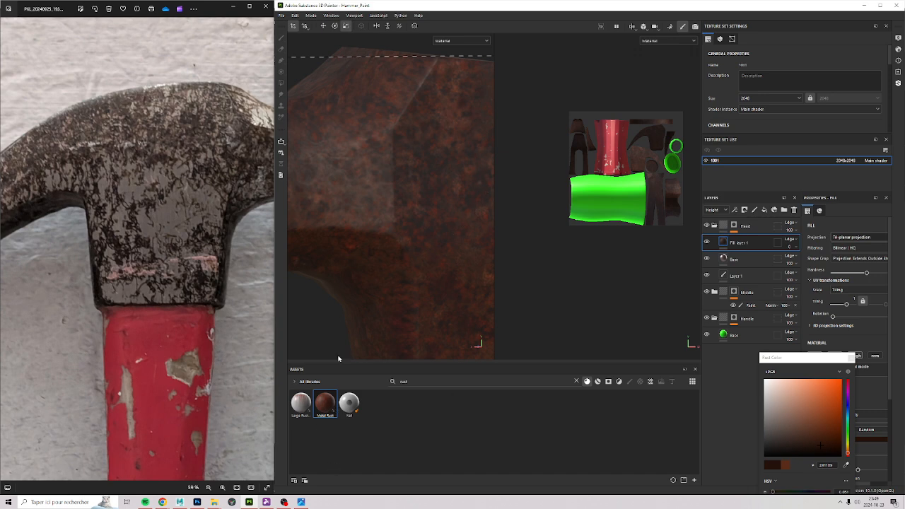
scroll(390, 218, "down", 5)
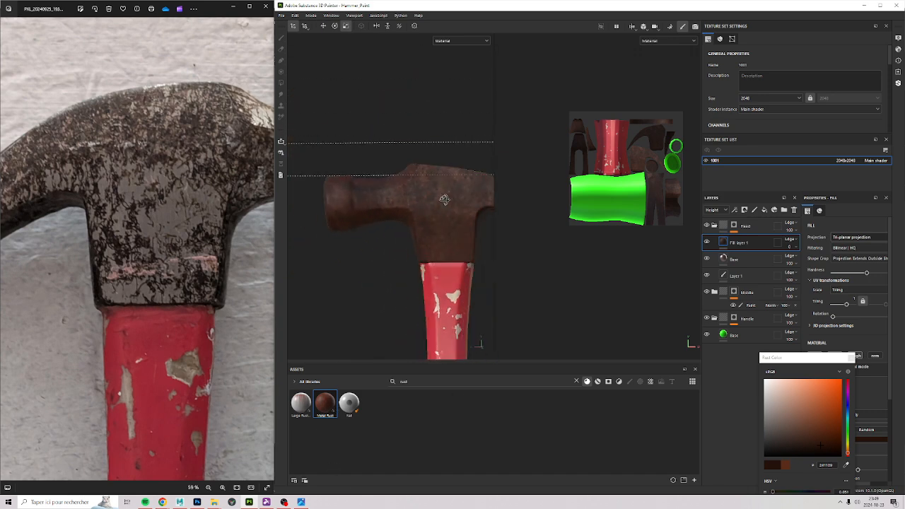
double_click(738, 242)
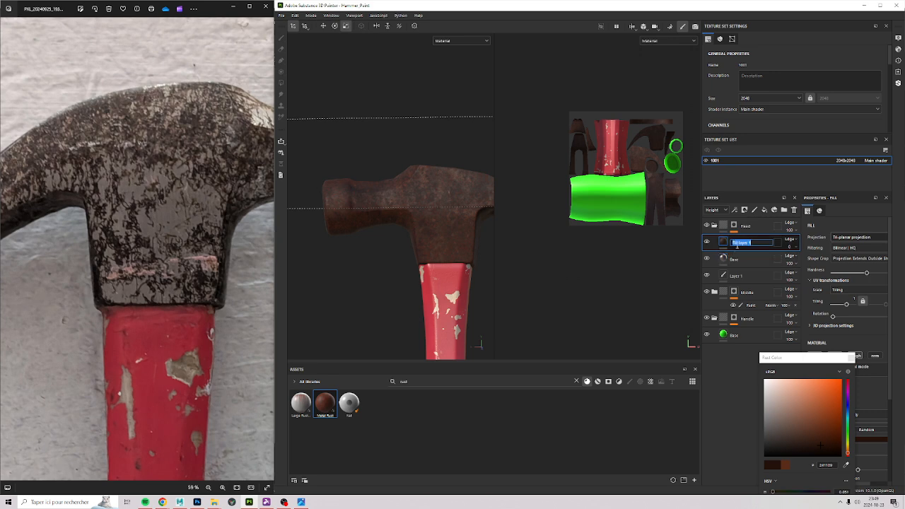
type("Rust")
key("Return")
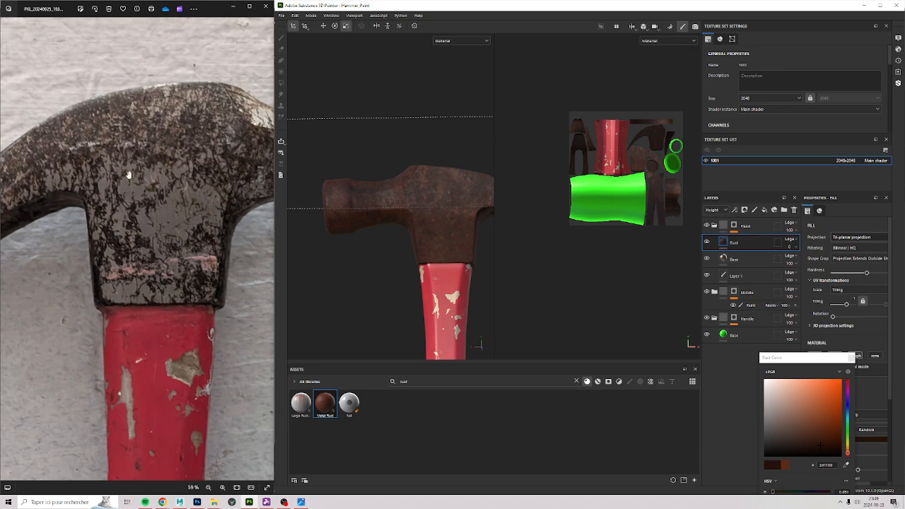
Step: Examine the dark mottled stains and worn metal across the hammer head and claw in the reference photo
left_click_drag(272, 270, 121, 243)
mouse_move(159, 169)
left_mouse_down()
mouse_move(122, 171)
mouse_move(145, 167)
mouse_move(284, 219)
left_mouse_up()
mouse_move(140, 145)
left_mouse_down()
mouse_move(286, 169)
mouse_move(303, 163)
left_mouse_up()
left_click_drag(162, 141, 99, 228)
left_click_drag(190, 177, 72, 196)
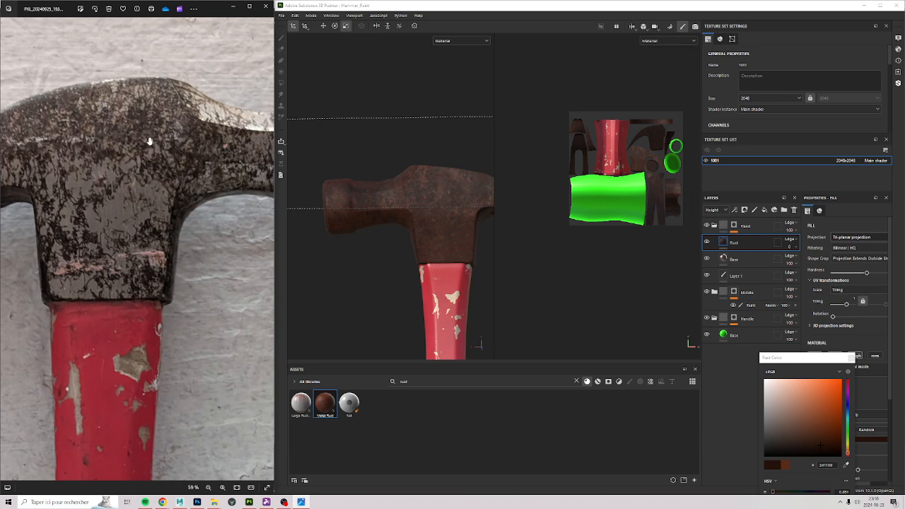
scroll(101, 159, "up", 2)
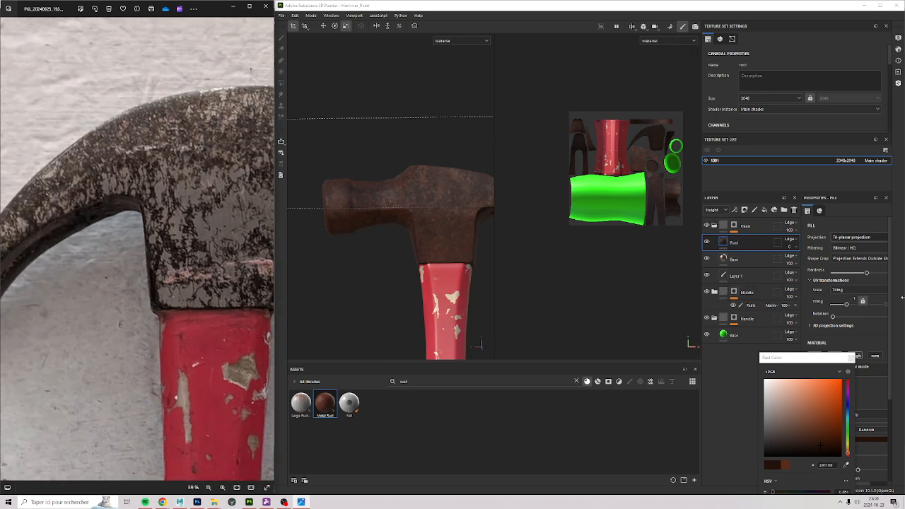
Step: Try the Clouds 2 texture as the base color of a new fill layer above Rust, and delete that layer
left_click(774, 210)
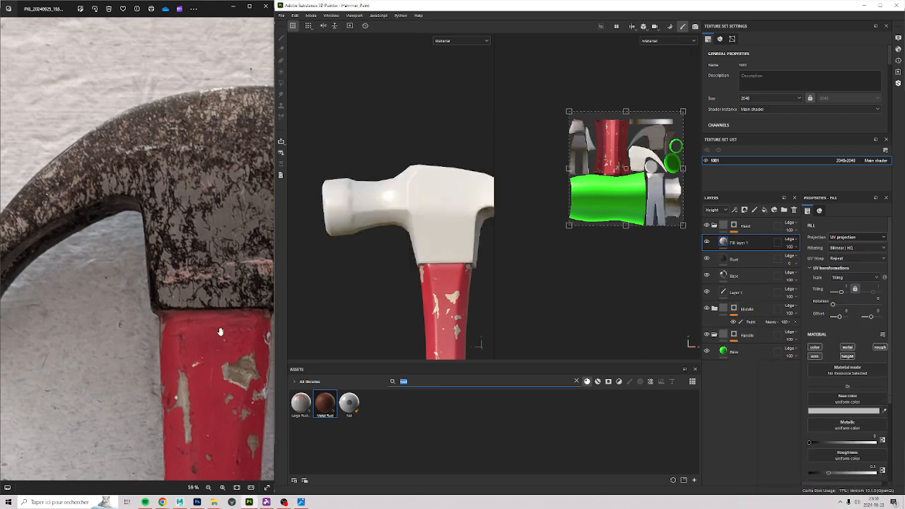
type("cloud")
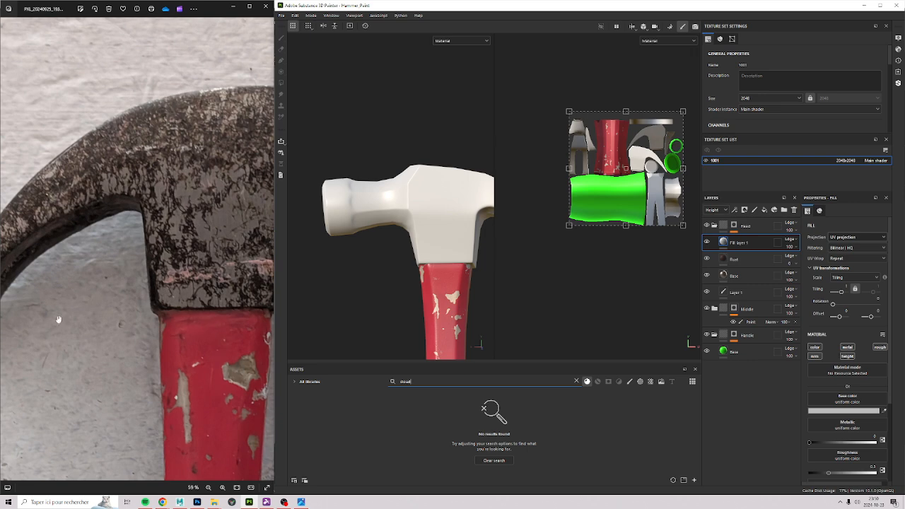
left_click(655, 382)
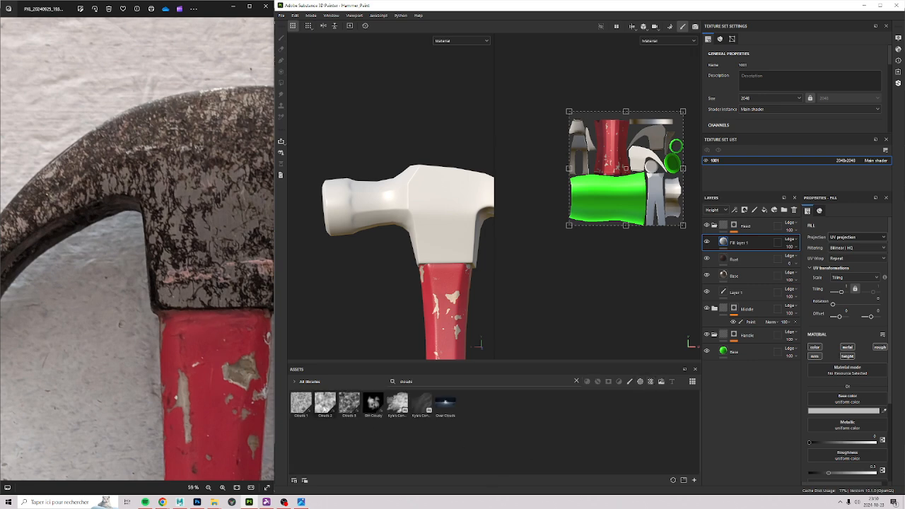
left_click_drag(324, 407, 844, 400)
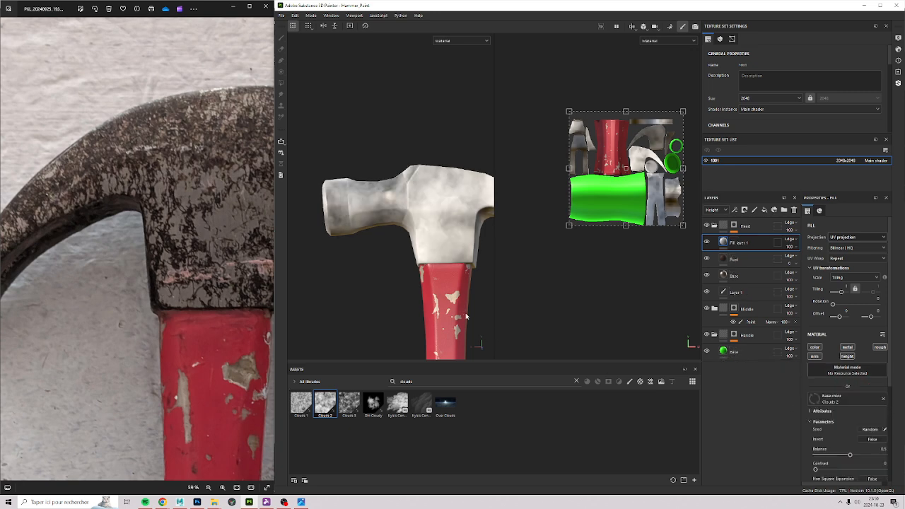
scroll(415, 206, "up", 5)
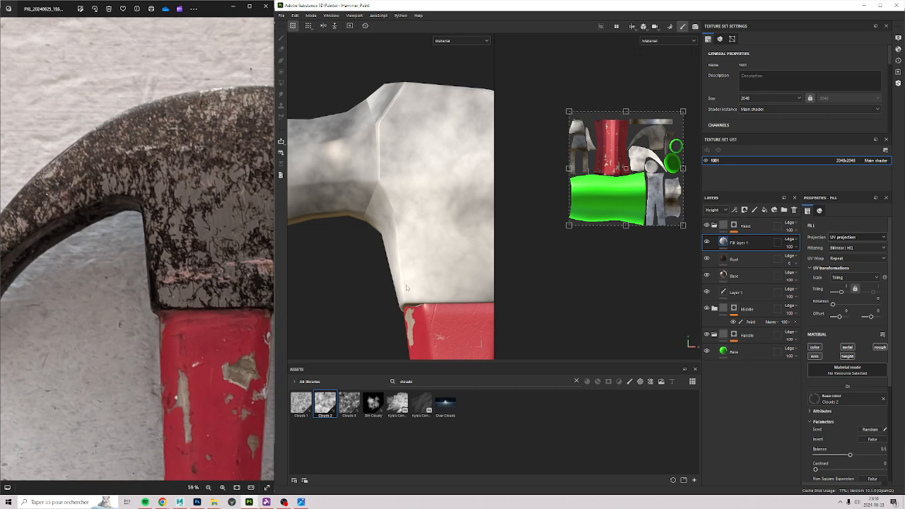
left_click_drag(406, 287, 367, 252, "alt")
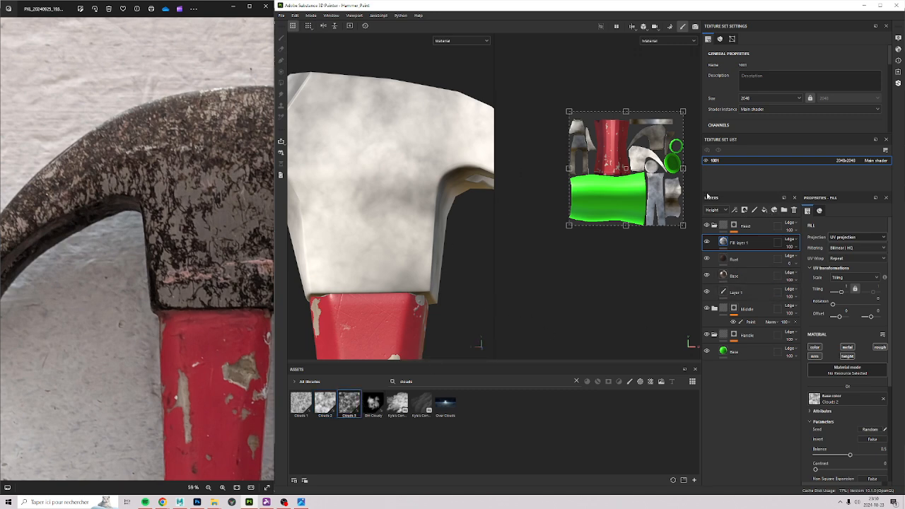
left_click(793, 210)
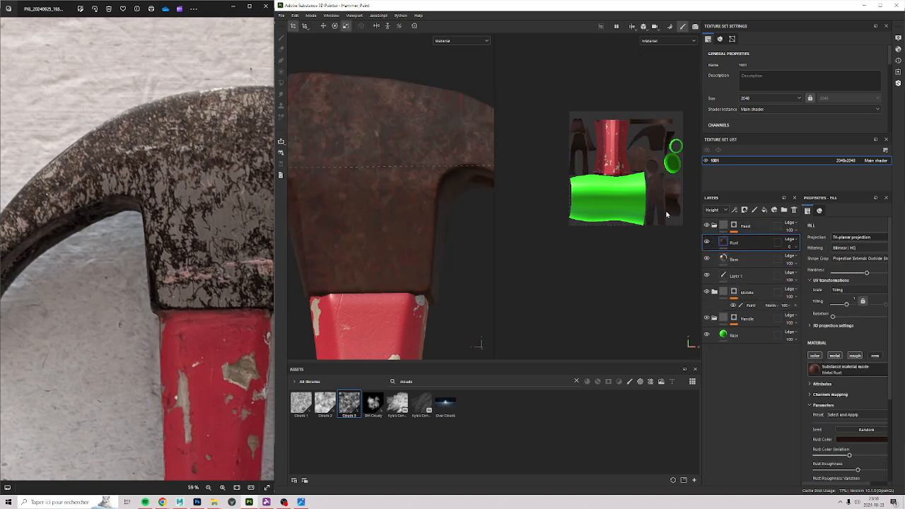
Step: Add a black mask to the Rust layer and give it a fill using the Clouds 3 texture
right_click(753, 250)
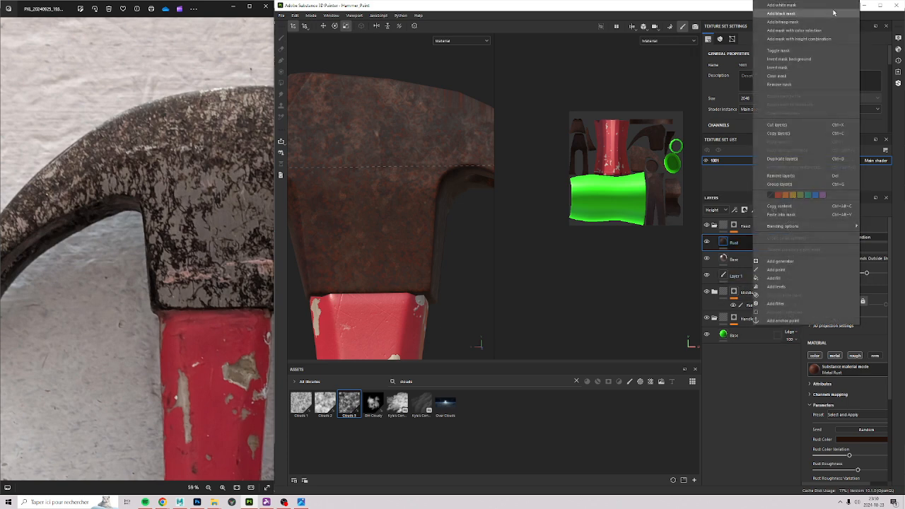
left_click(802, 14)
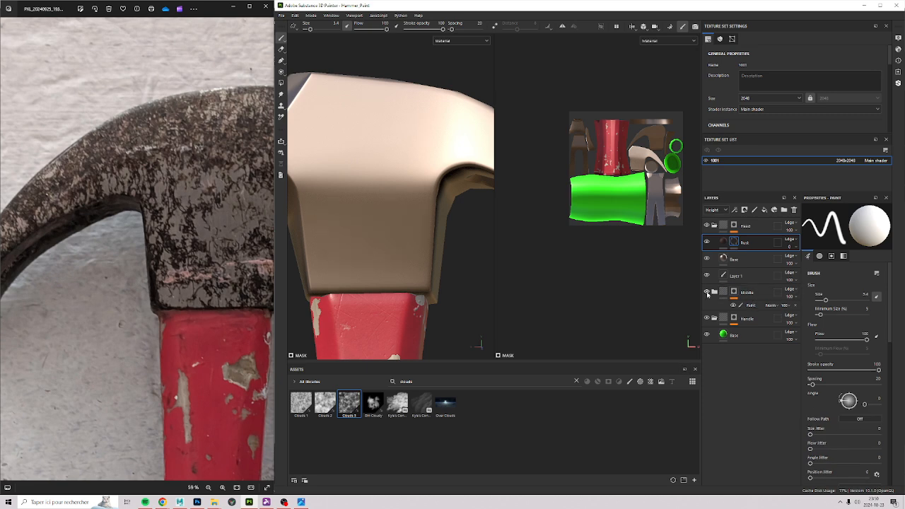
left_click(743, 210)
left_click(755, 230)
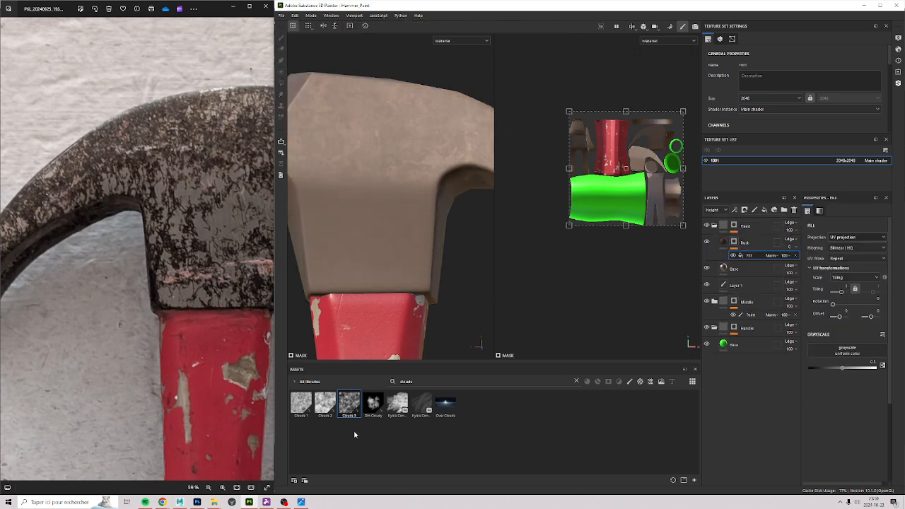
left_click_drag(349, 404, 858, 347)
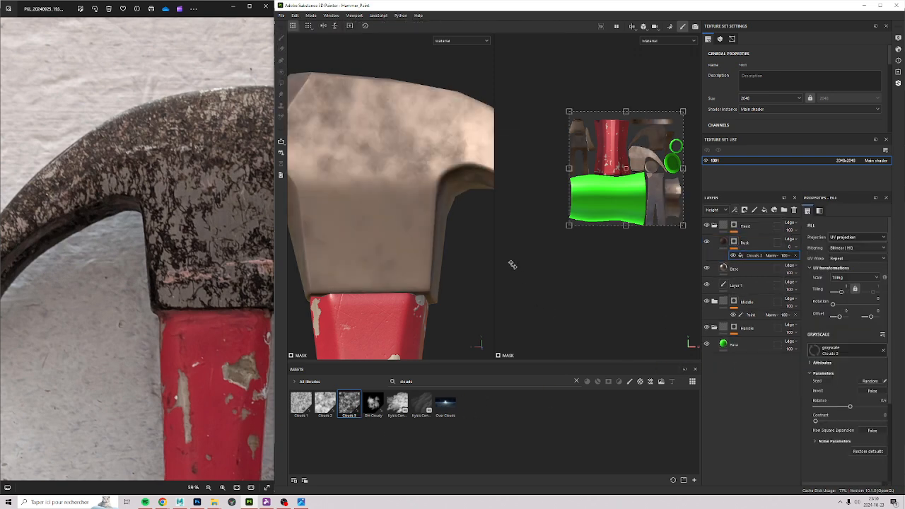
left_click(862, 366)
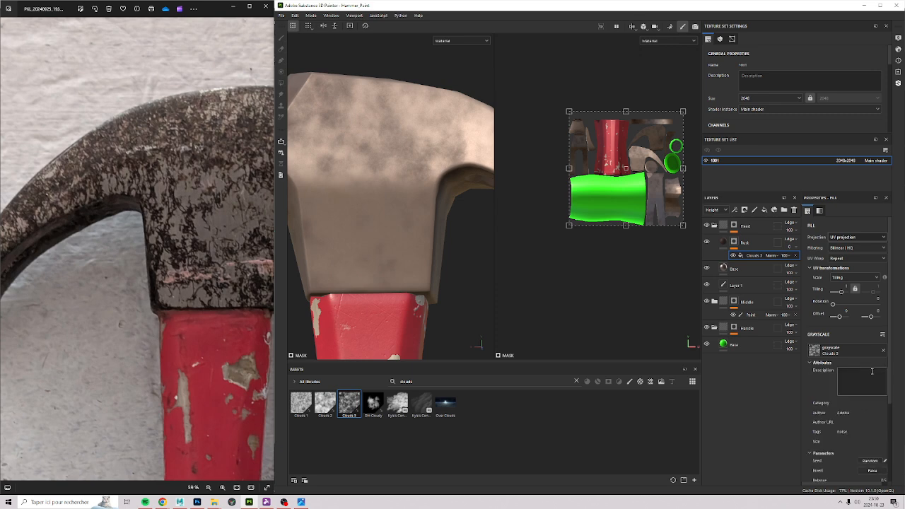
Step: Inspect the Rust layer's cloud mask on its own across the hammer and return to the material view
left_click(747, 245)
left_click(734, 243, "alt")
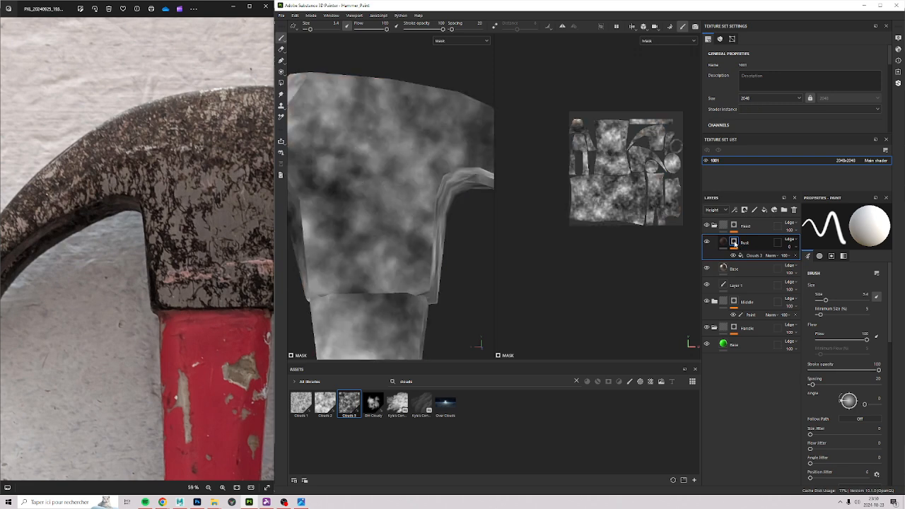
left_click(752, 255)
scroll(388, 233, "down", 5)
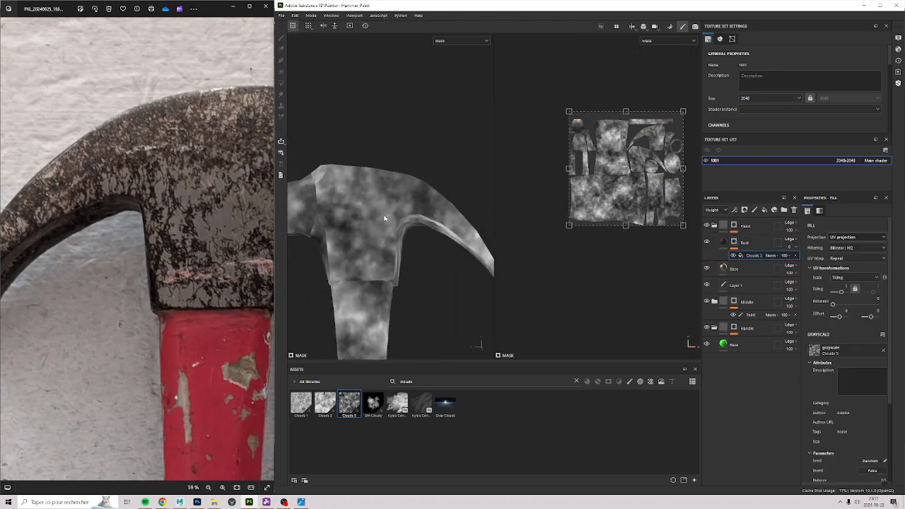
middle_click_drag(387, 233, 412, 162, "alt")
left_click(723, 242)
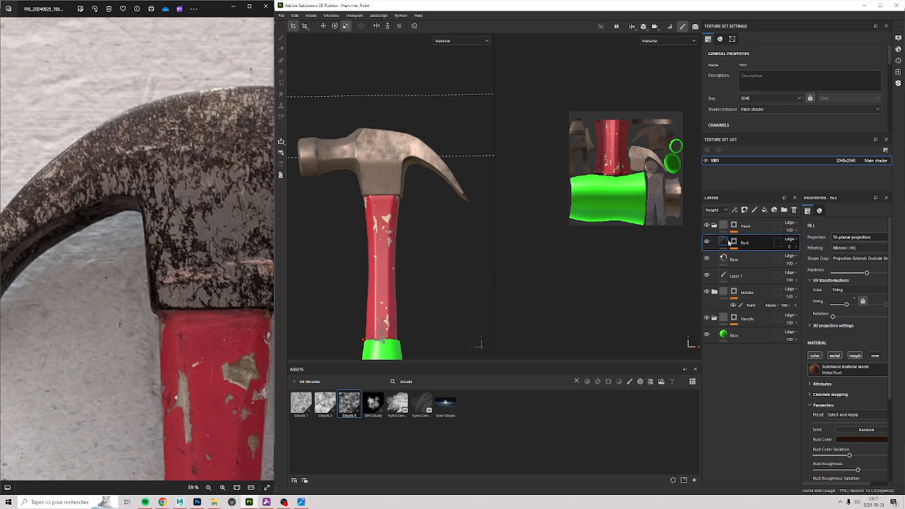
Step: Compare the hammer with the Head group hidden and shown, and examine the masked rust on the head up close
left_click(706, 225)
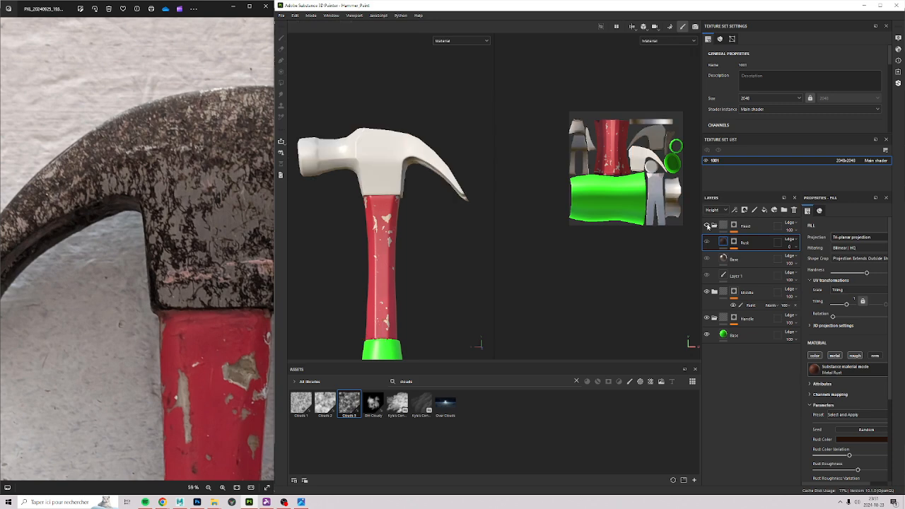
left_click(707, 224)
scroll(376, 178, "up", 5)
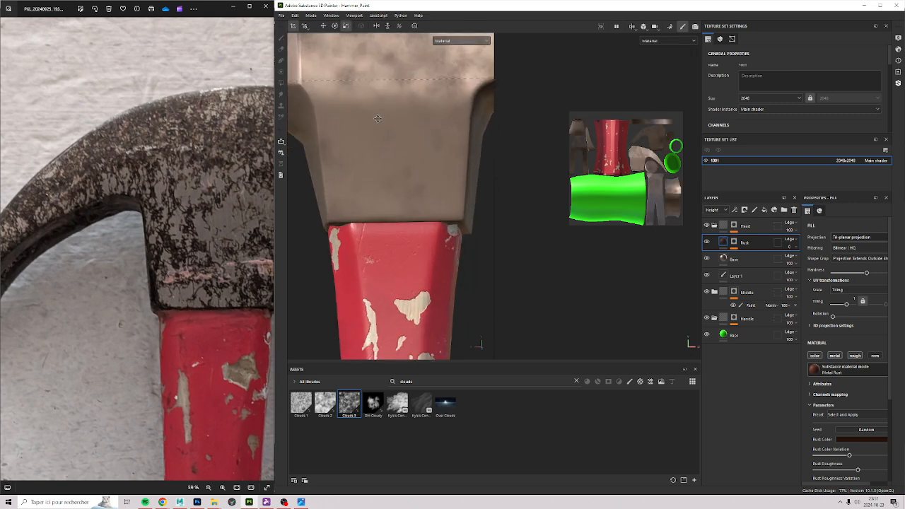
middle_click_drag(399, 161, 411, 259, "alt")
left_click_drag(411, 259, 335, 141, "alt")
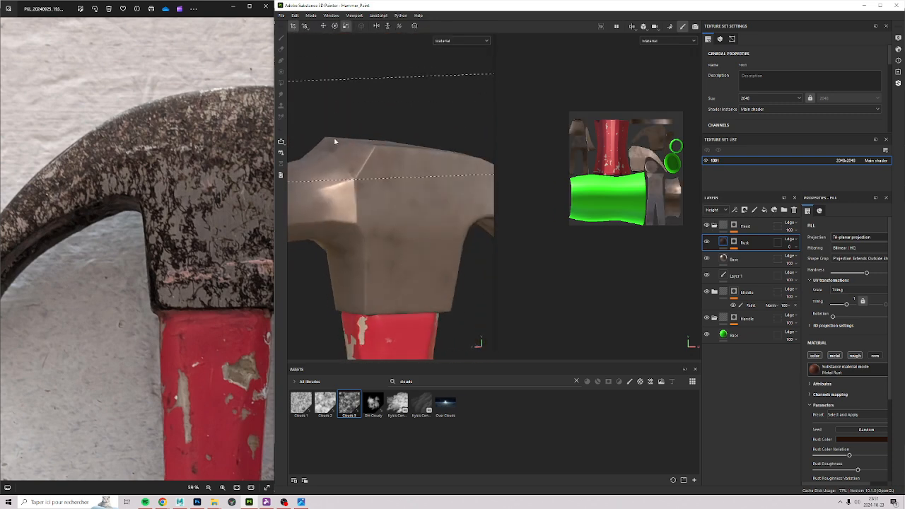
Step: Set the Clouds 3 fill in the Rust mask to tri-planar projection and check its coverage around the head
left_click(734, 243)
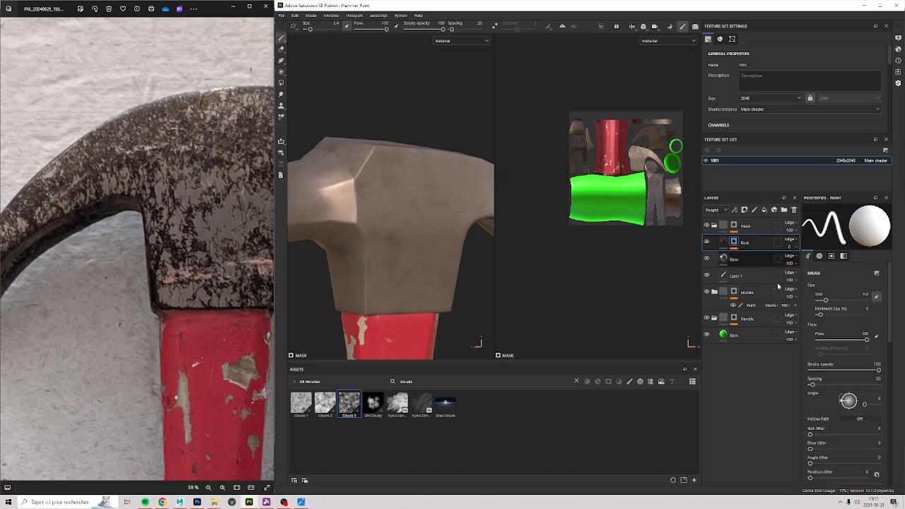
left_click(754, 255)
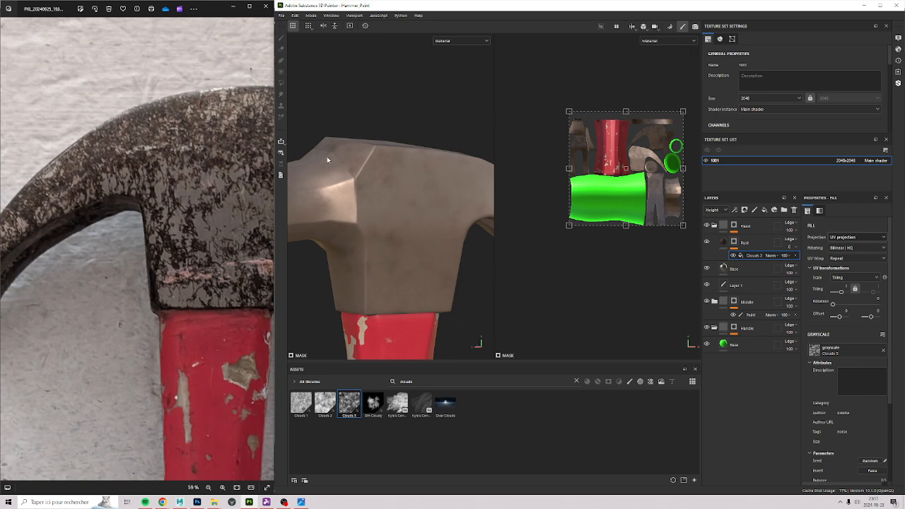
left_click_drag(374, 229, 448, 330, "alt")
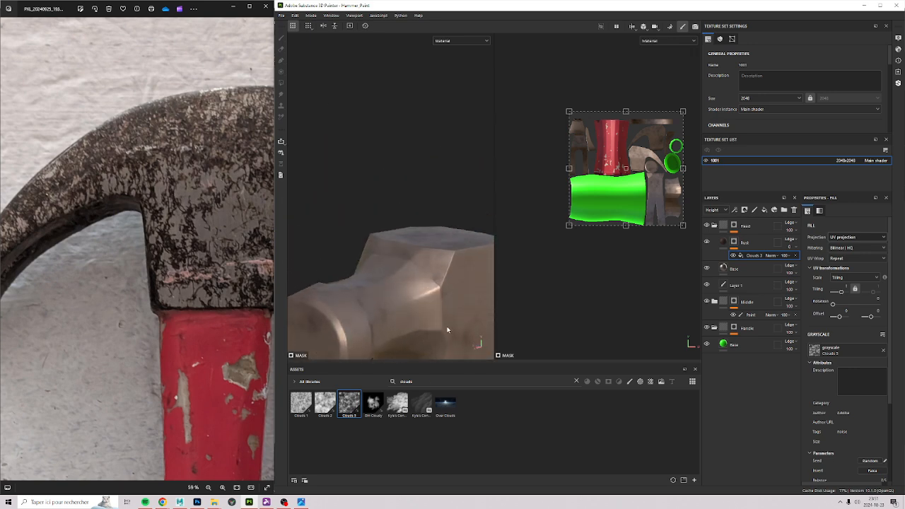
left_click(856, 236)
left_click(852, 247)
middle_click_drag(456, 332, 400, 182, "alt")
left_click_drag(459, 226, 486, 198, "alt")
middle_click_drag(468, 217, 410, 321, "alt")
left_click_drag(382, 277, 374, 260, "alt")
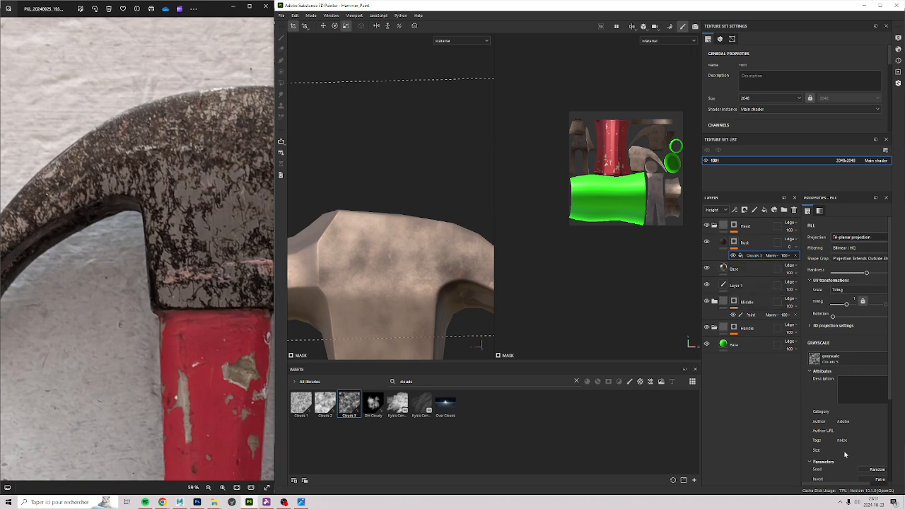
Step: Try different balance values and a higher contrast on the Clouds 3 fill in the Rust mask
scroll(844, 462, "down", 3)
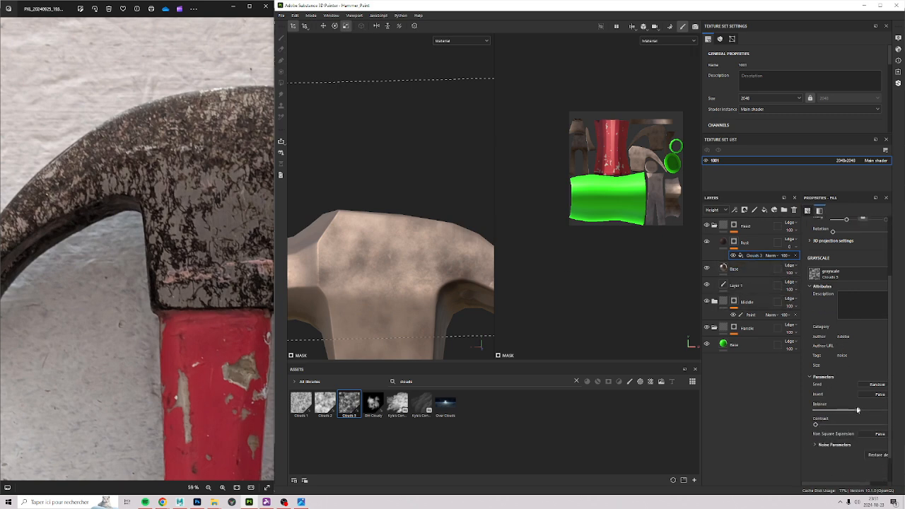
left_click_drag(857, 409, 883, 420)
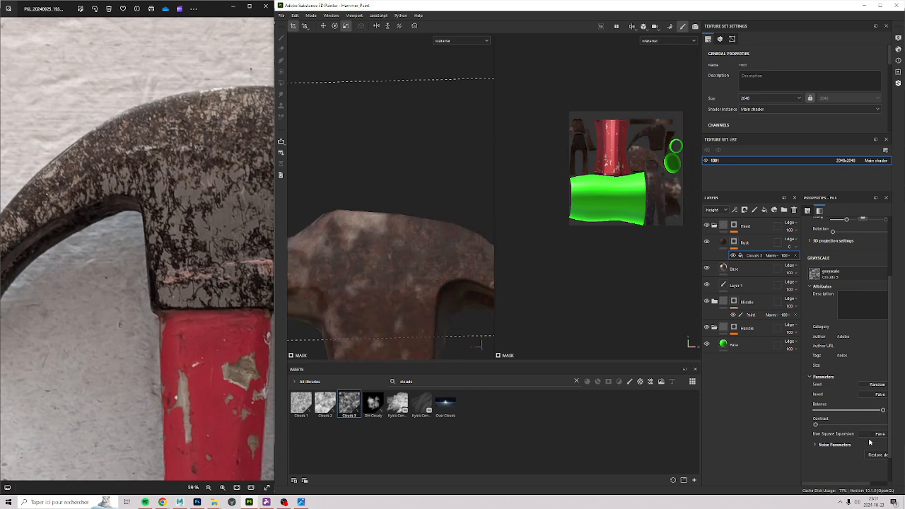
left_click_drag(820, 425, 858, 410)
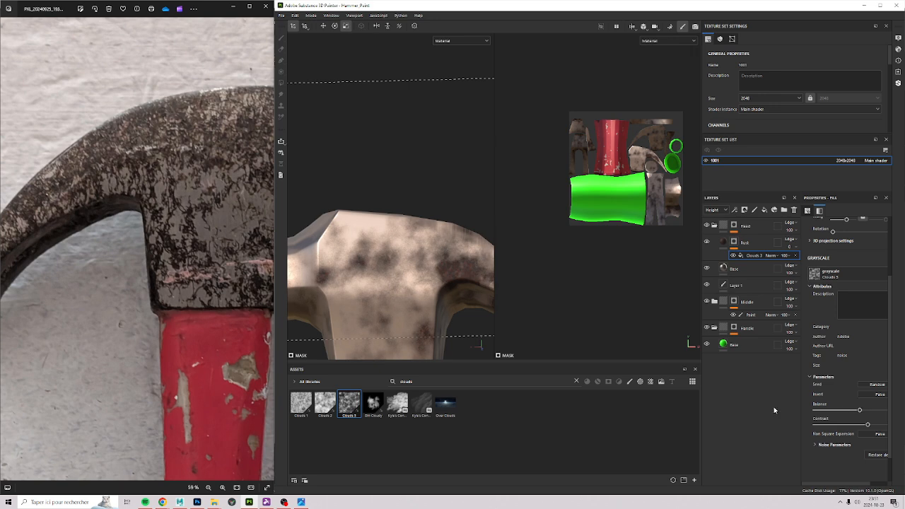
Step: Replace the Rust mask's cloud texture with Clouds 1 and raise its contrast strongly, using the reference photo's stains as a guide
left_click_drag(181, 270, 100, 186)
left_click_drag(126, 123, 123, 176)
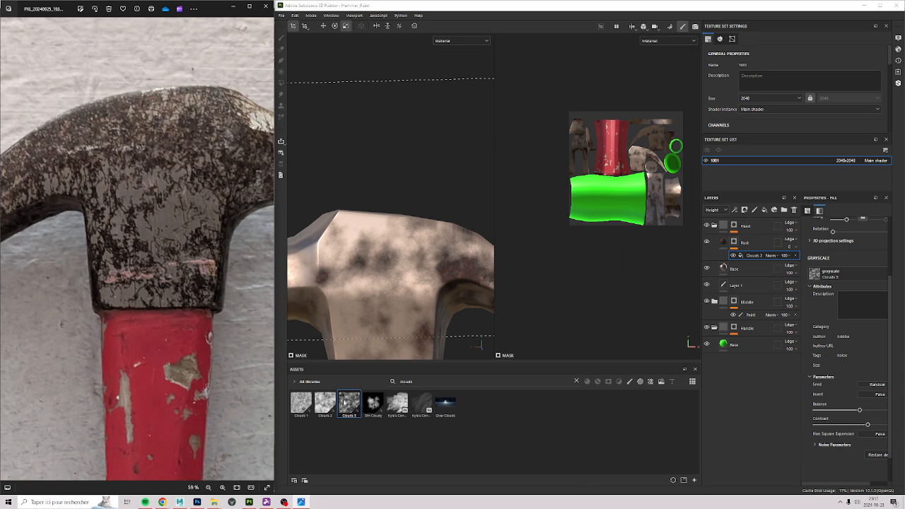
left_click_drag(301, 403, 835, 280)
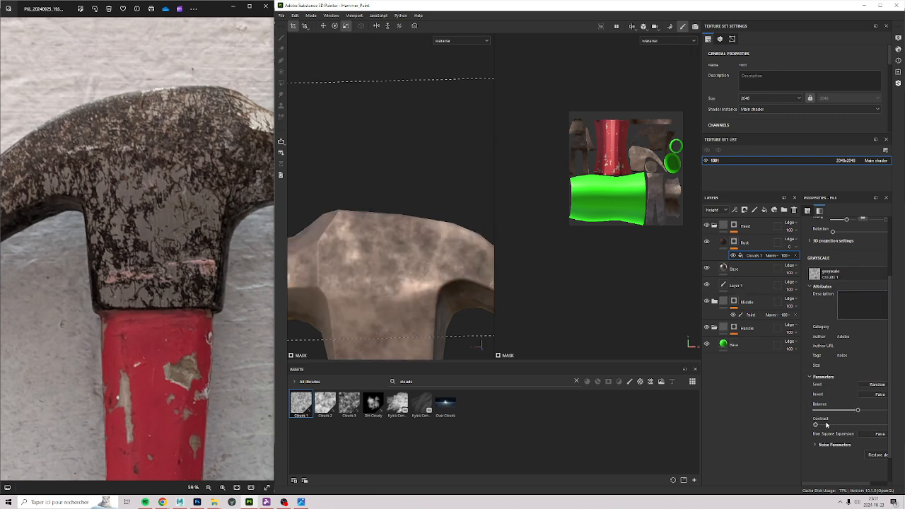
left_click_drag(826, 424, 863, 422)
scroll(450, 222, "down", 6)
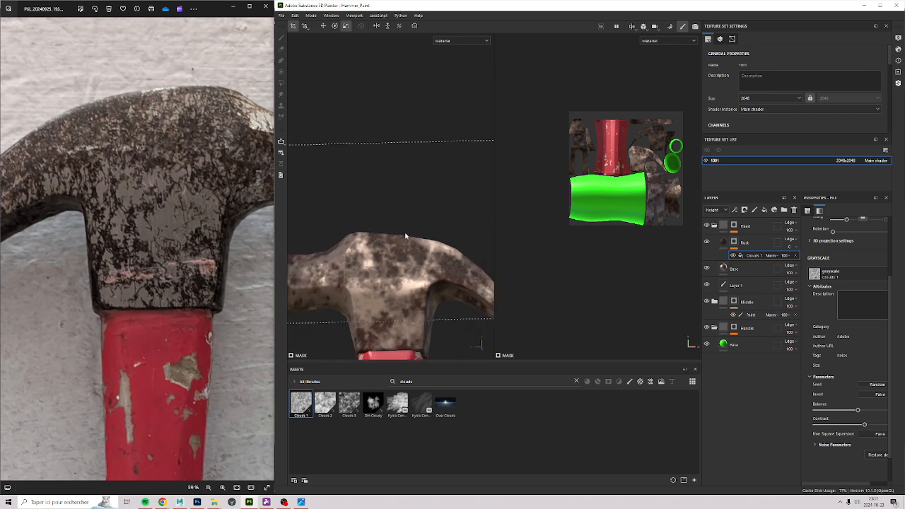
scroll(450, 223, "up", 5)
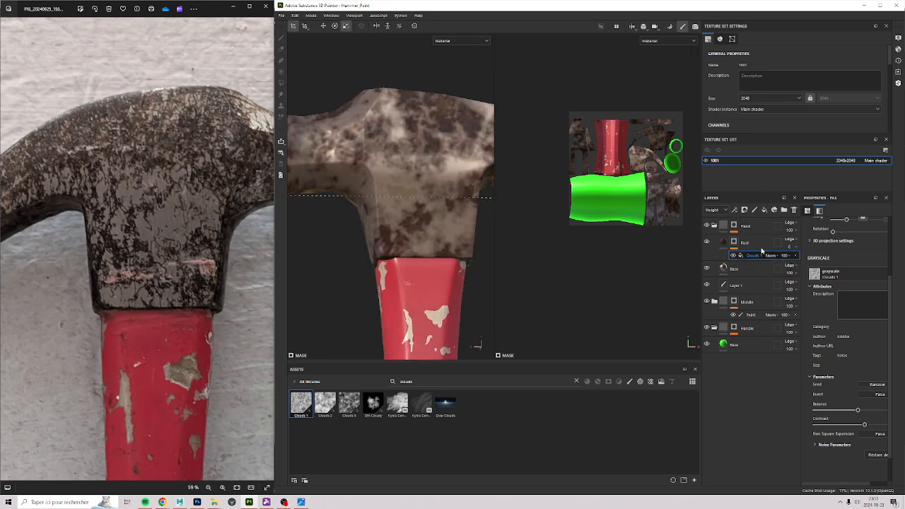
Step: Add a Levels effect to the Rust mask with the black input at about 0.65 and the white input at about 0.94
left_click(732, 211)
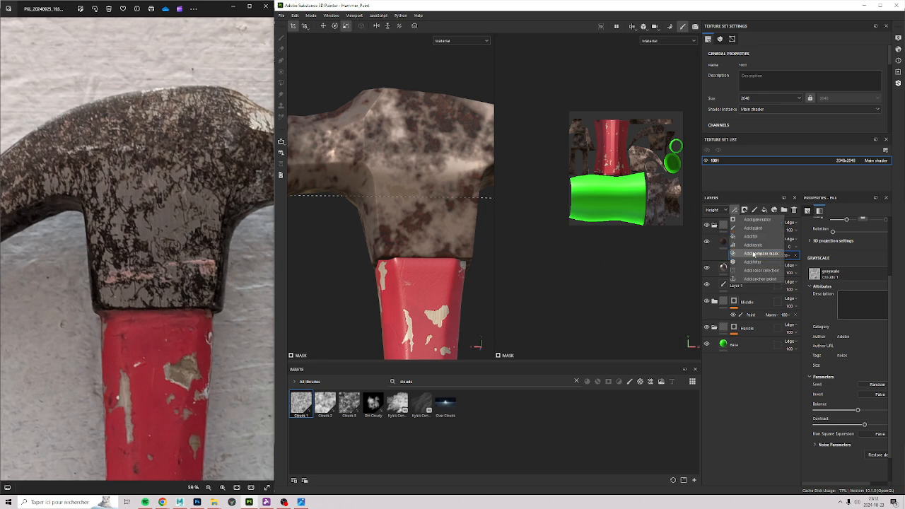
left_click(753, 252)
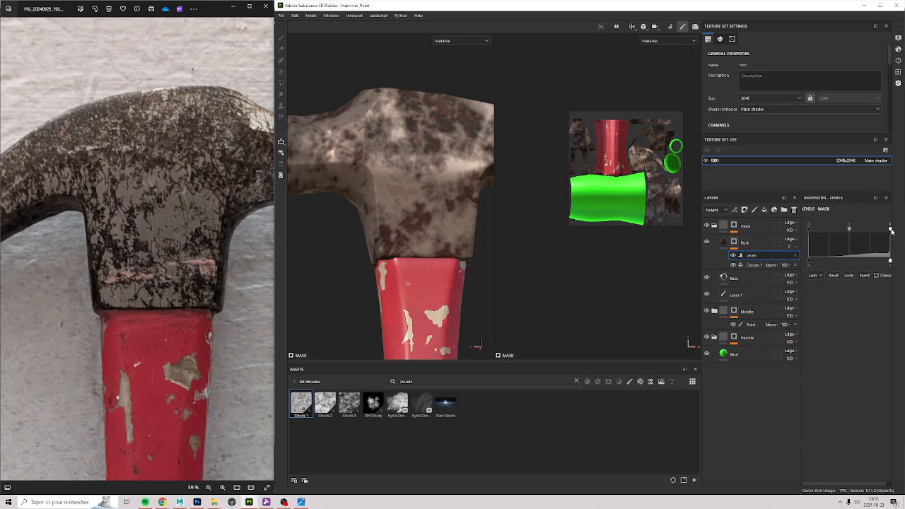
left_click_drag(890, 228, 885, 238)
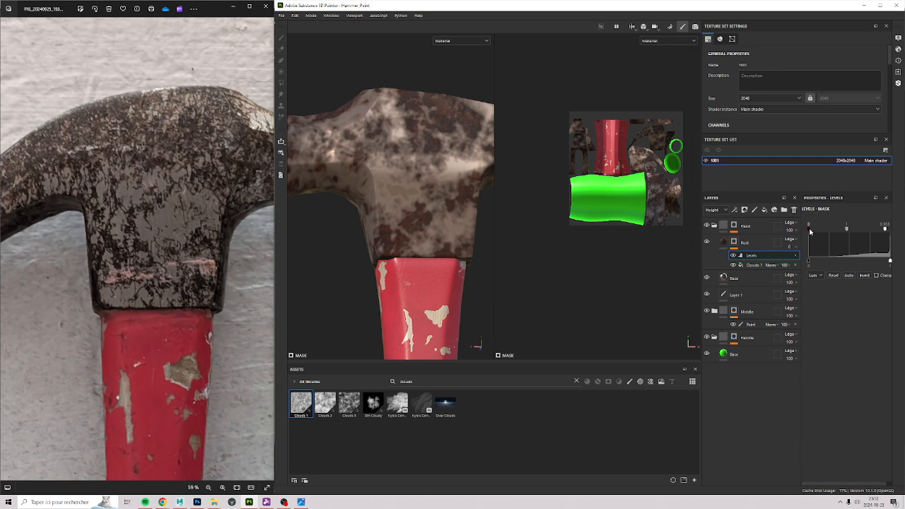
left_click_drag(810, 232, 861, 239)
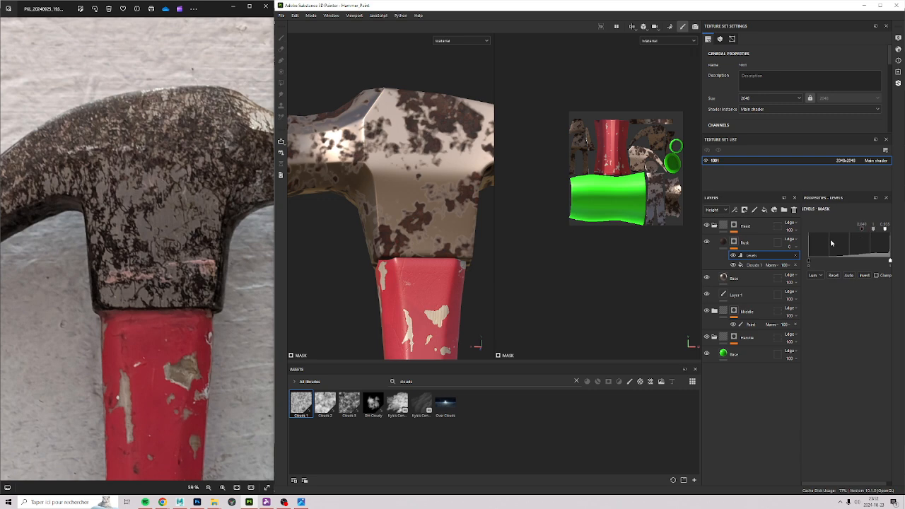
scroll(379, 171, "down", 3)
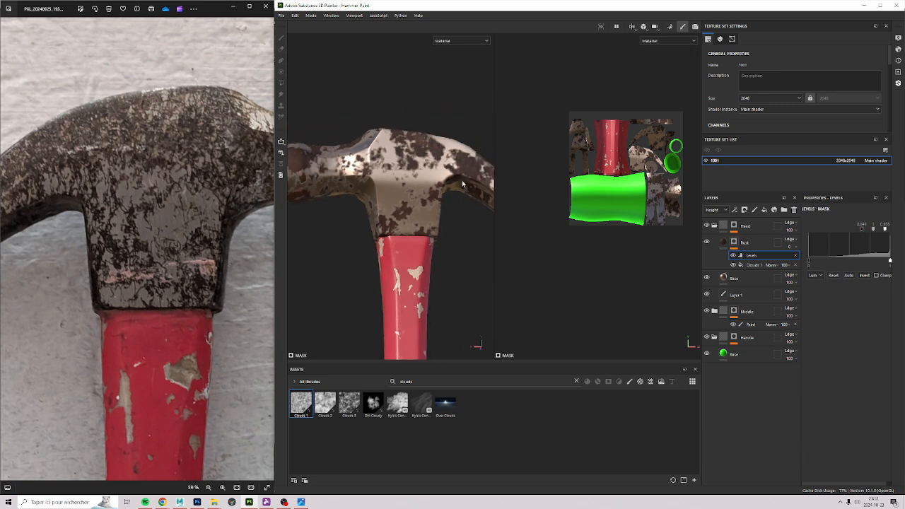
mouse_move(463, 184)
left_mouse_down("alt")
mouse_move(410, 229)
mouse_move(426, 296)
mouse_move(406, 173)
mouse_move(462, 271)
mouse_move(444, 268)
mouse_move(431, 229)
mouse_move(444, 236)
mouse_move(366, 260)
left_mouse_up("alt")
scroll(412, 250, "up", 3)
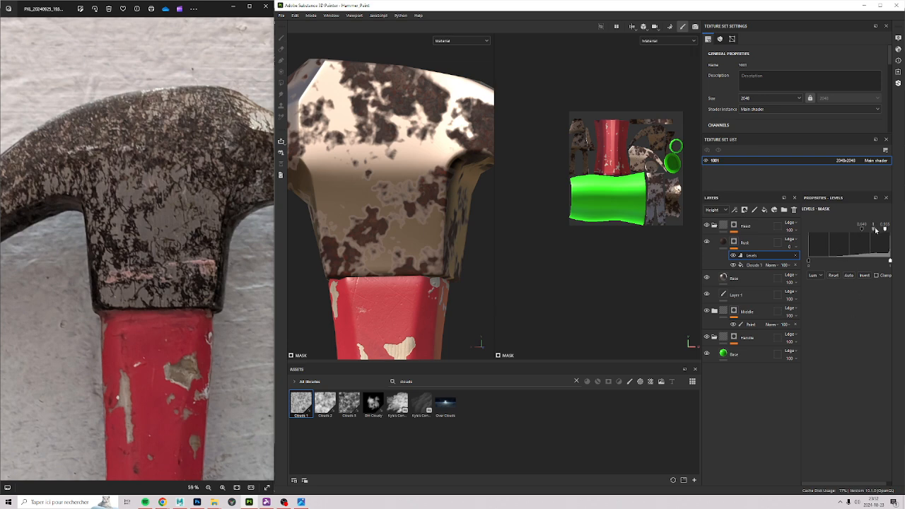
Step: Fine-tune the midtone and white input points of the Rust mask's Levels effect to thin out the rust patches
left_click_drag(875, 230, 877, 233)
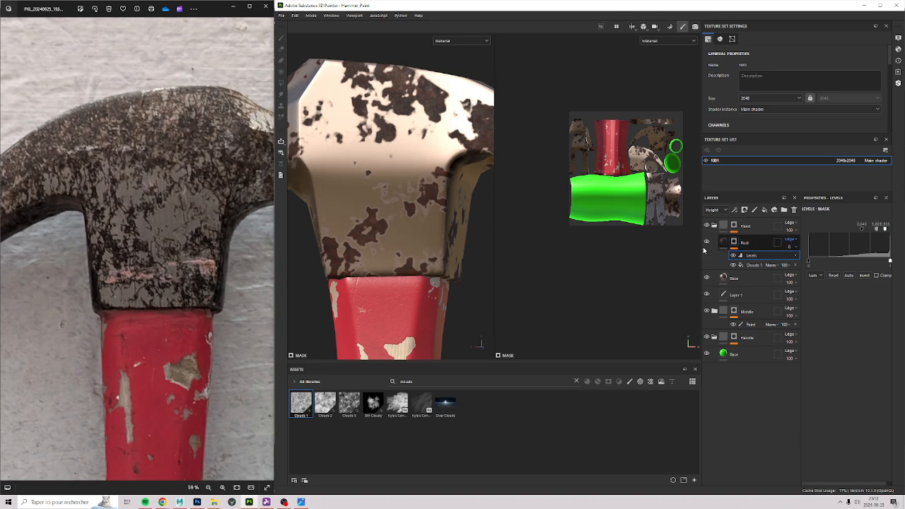
scroll(351, 219, "up", 5)
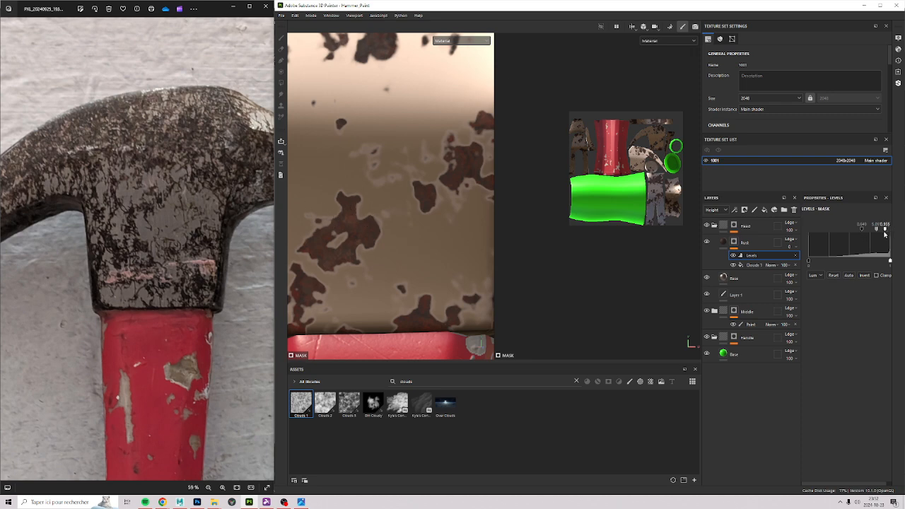
left_click_drag(885, 232, 886, 232)
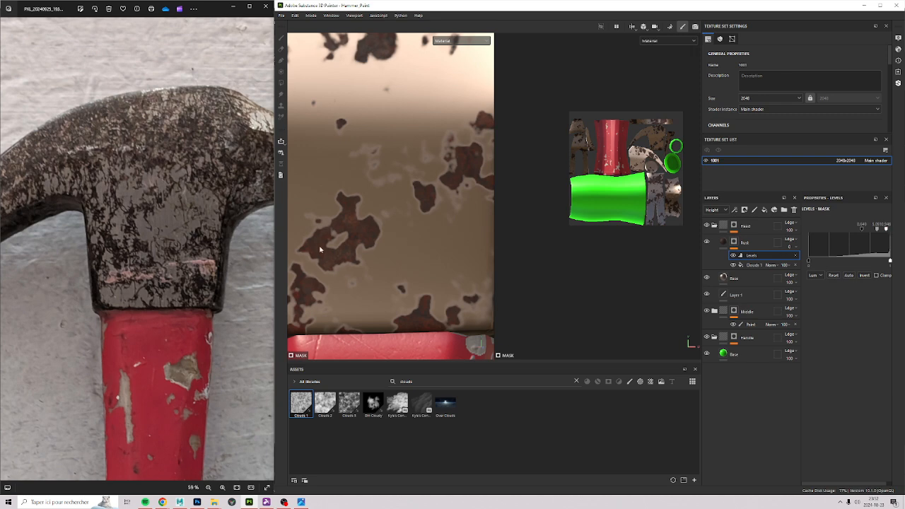
scroll(379, 202, "down", 5)
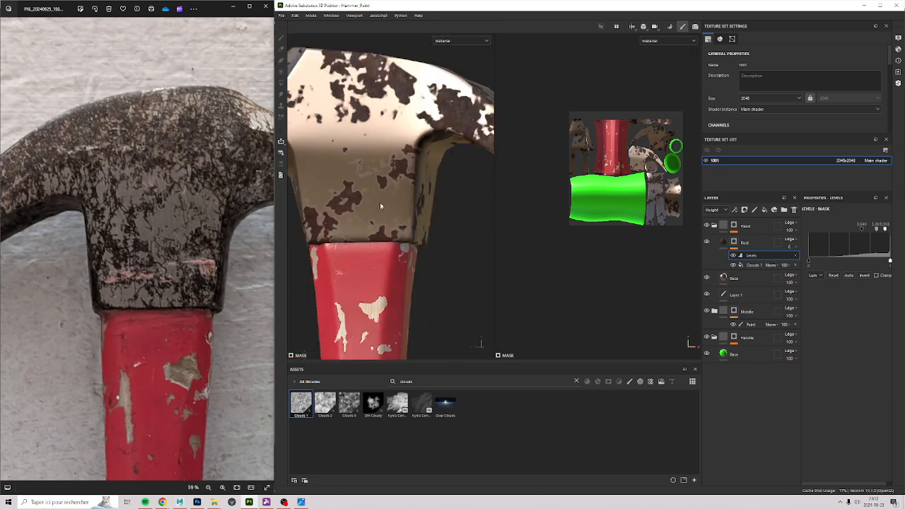
Step: Examine the rust patches around the hammer head and compare them with the poll and striking face in the reference photo
scroll(361, 177, "down", 2)
middle_click_drag(361, 176, 373, 241, "alt")
scroll(376, 246, "up", 5)
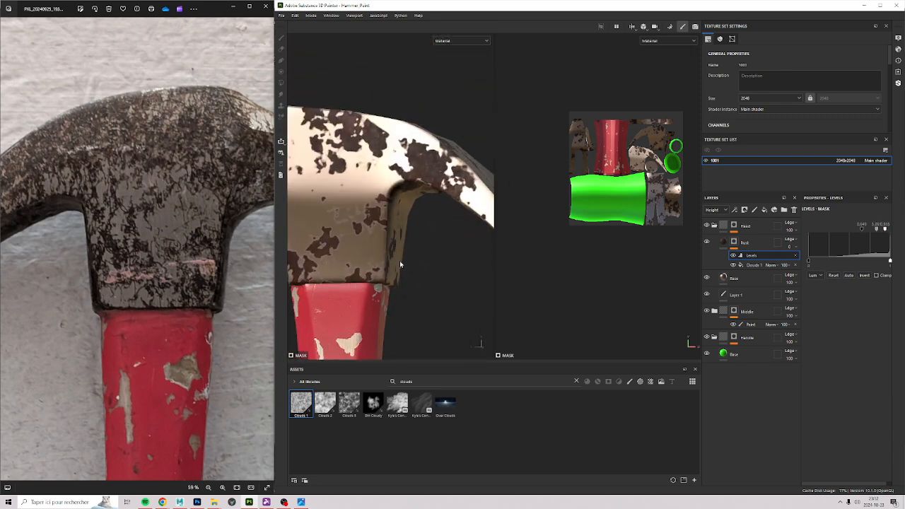
left_click_drag(399, 260, 367, 200, "alt")
right_click_drag(367, 200, 439, 211, "alt")
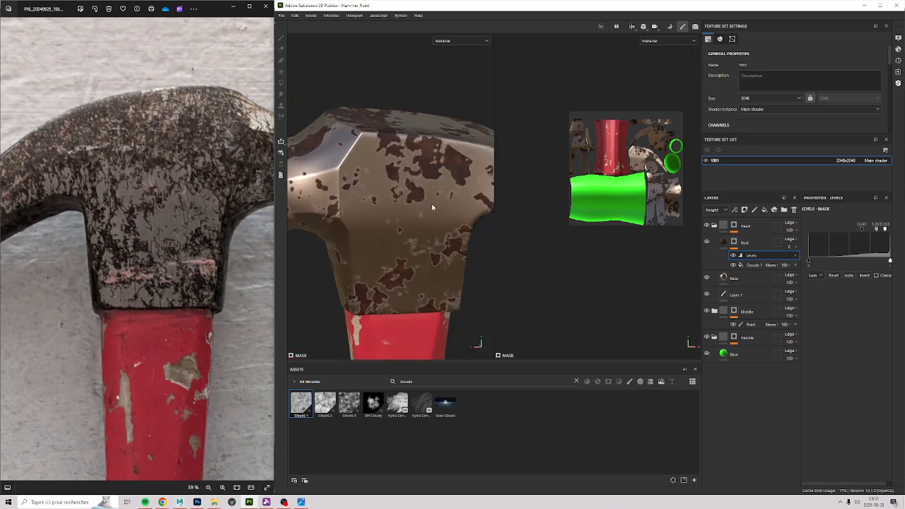
middle_click_drag(415, 206, 336, 216, "alt")
left_click_drag(336, 216, 382, 217, "alt")
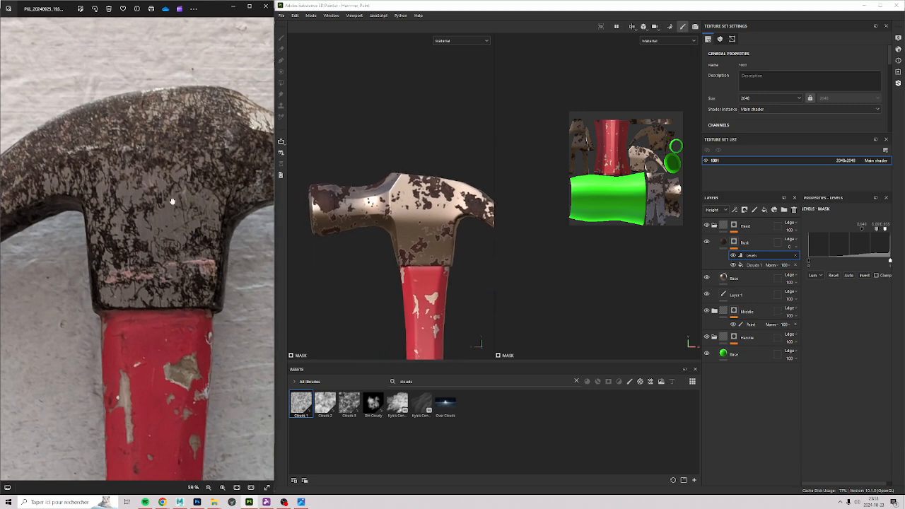
left_click_drag(174, 202, 3, 191)
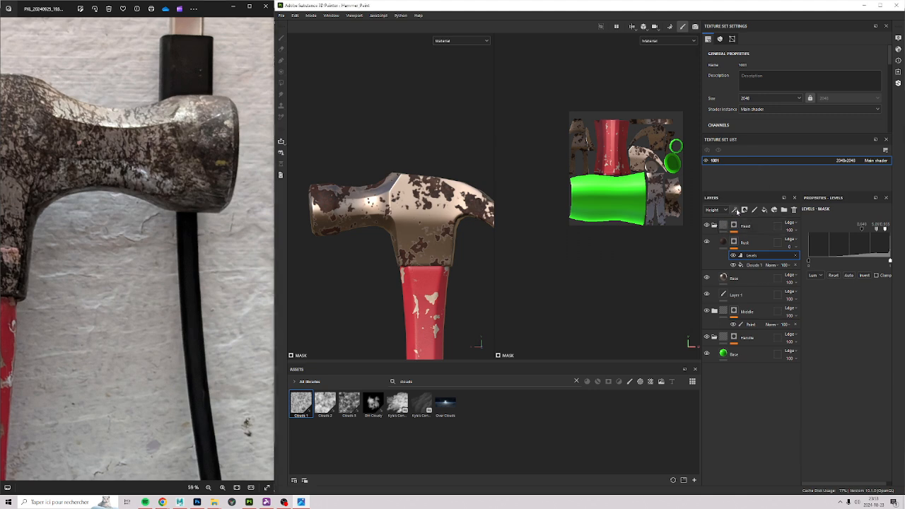
Step: Add a fill effect above Levels in the Rust mask, search the assets for "bnw", and assign BnW Spots 3 as its grayscale
left_click(734, 210)
left_click(756, 231)
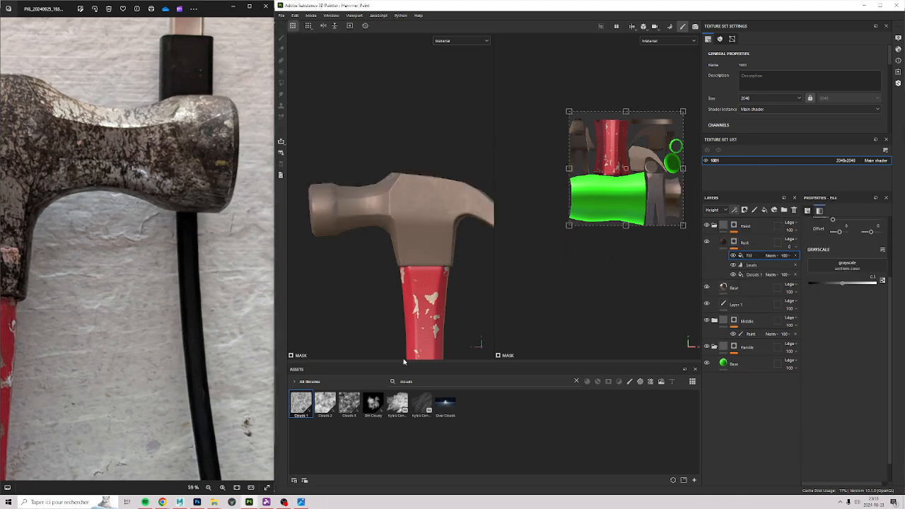
double_click(425, 382)
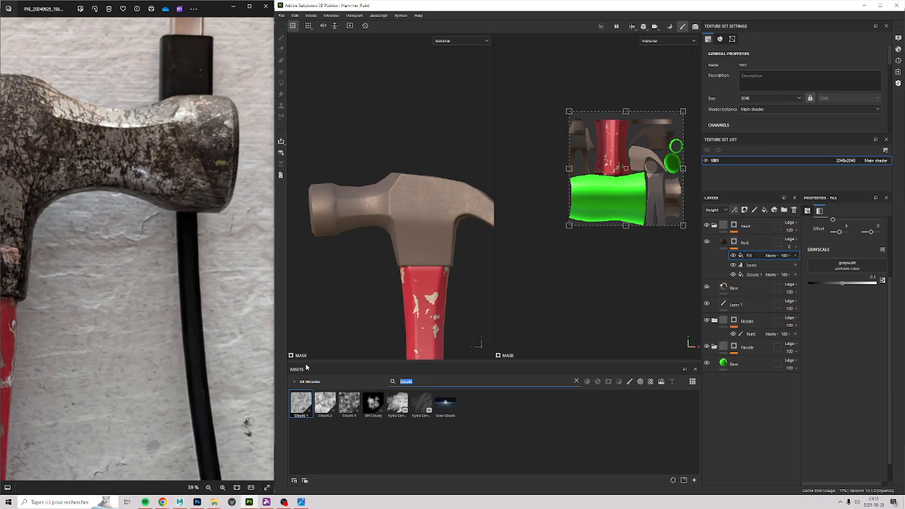
type("bne")
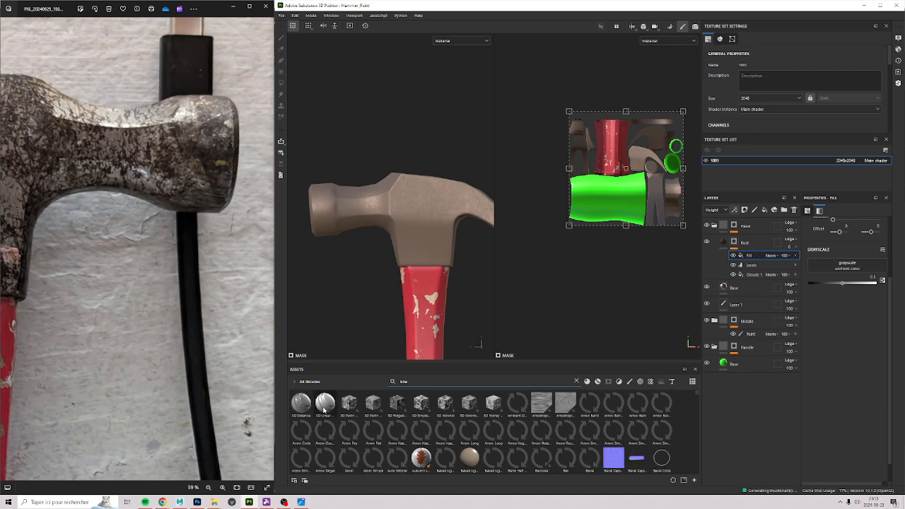
key("BackSpace")
type("w")
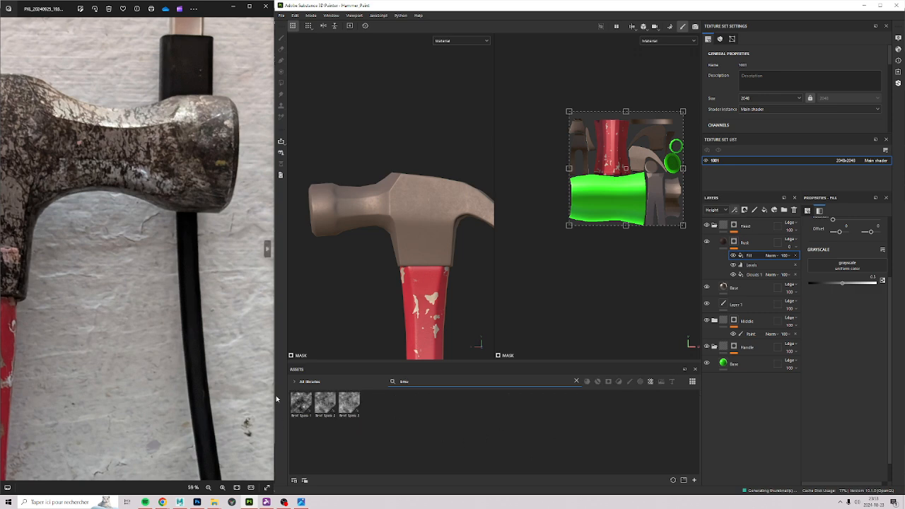
left_click_drag(349, 403, 841, 266)
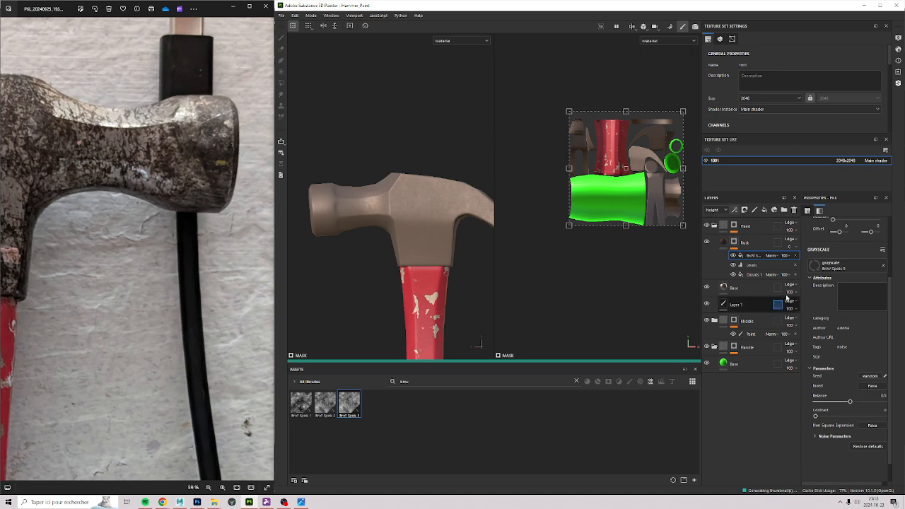
Step: Try different balance and contrast values on the BnW Spots 3 fill, ending at balance about 0.72 and contrast about 0.58
left_click_drag(853, 402, 890, 403)
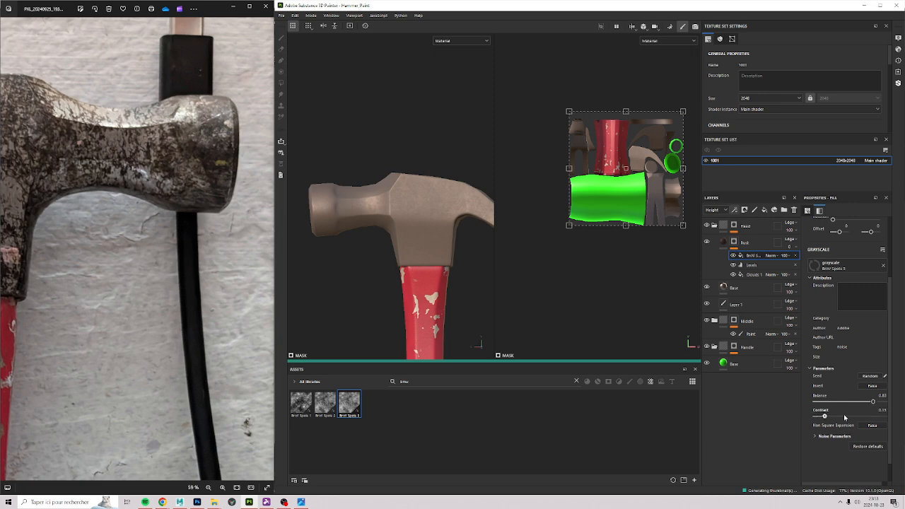
mouse_move(814, 415)
left_mouse_down()
mouse_move(855, 415)
mouse_move(817, 402)
mouse_move(826, 404)
left_mouse_up()
scroll(391, 230, "up", 3)
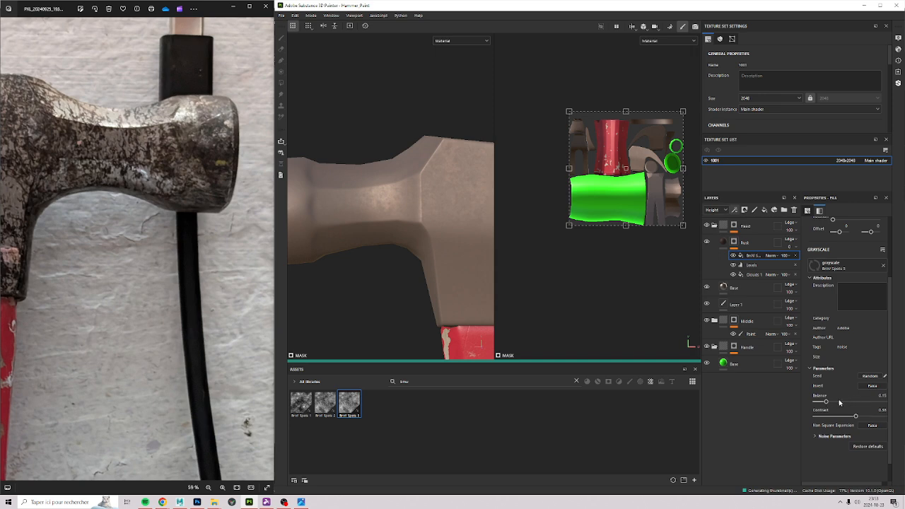
Step: Save the project and move the saving progress dialog aside
left_click(282, 15)
left_click(287, 74)
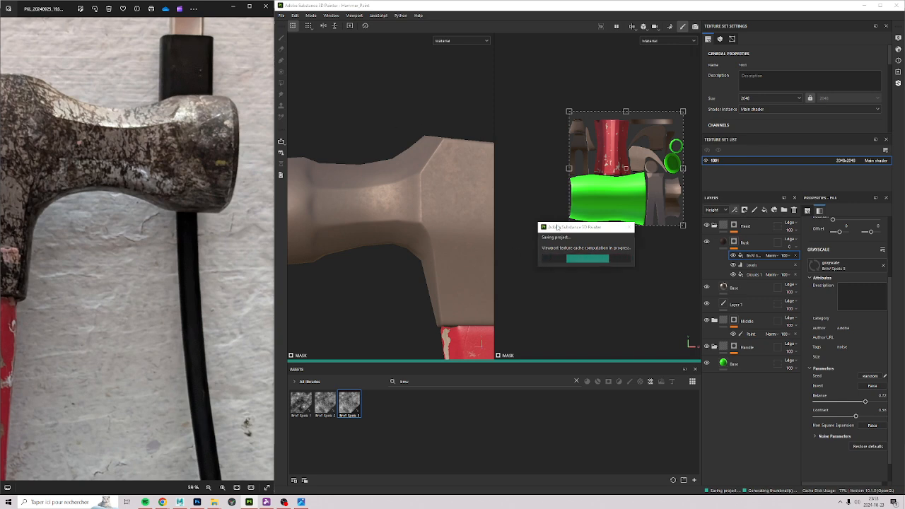
left_click_drag(578, 240, 638, 216)
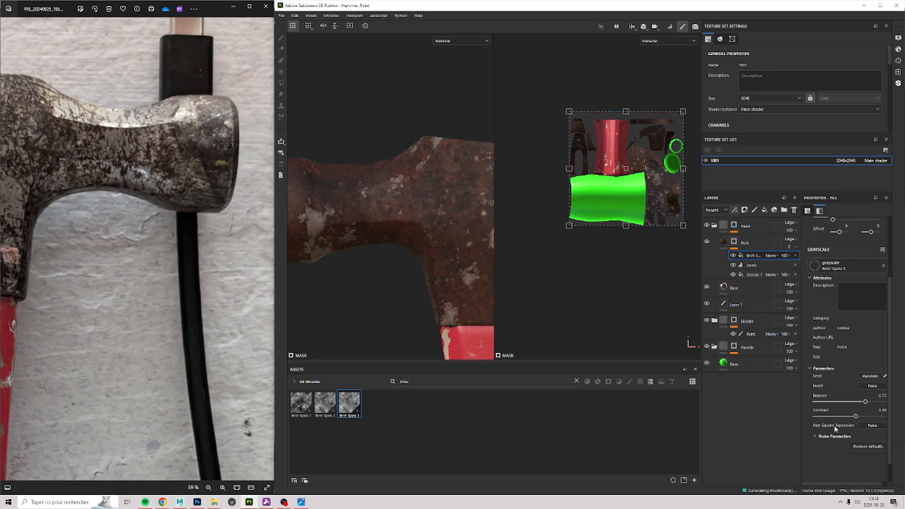
Step: Set the BnW Spots 3 fill's balance to about 0.56 and contrast to about 0.78, and check the spots across the head
left_click_drag(865, 401, 877, 418)
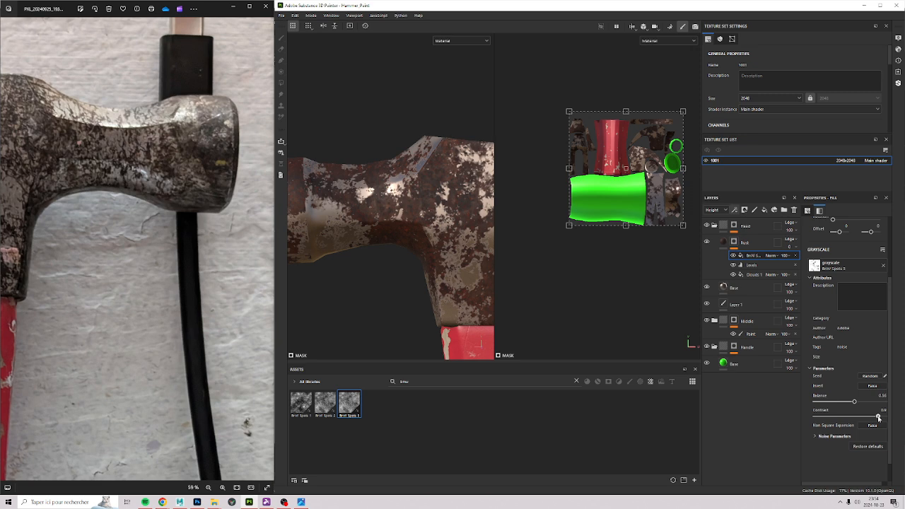
left_click_drag(877, 418, 869, 417)
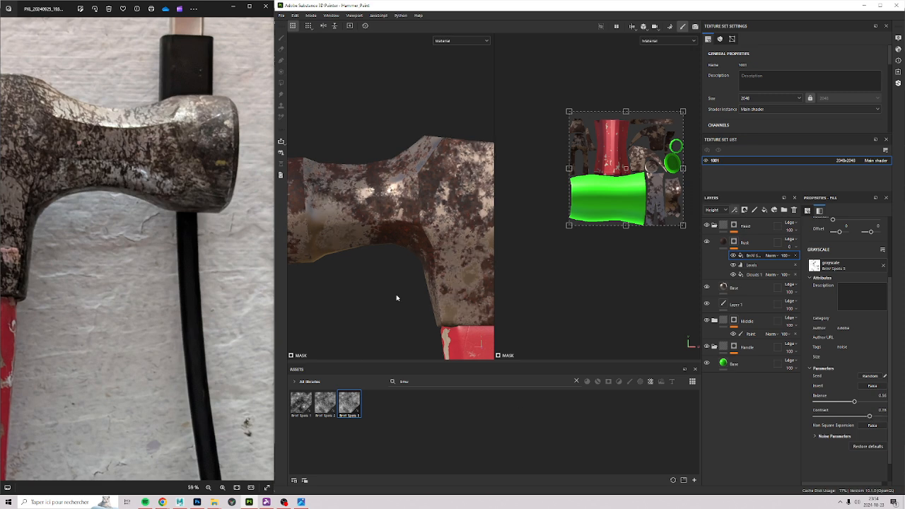
scroll(350, 164, "down", 4)
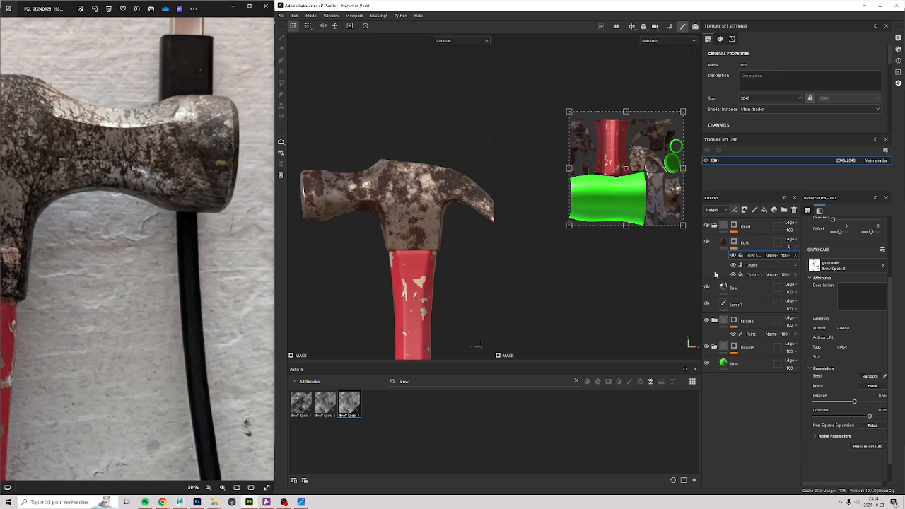
scroll(411, 190, "up", 5)
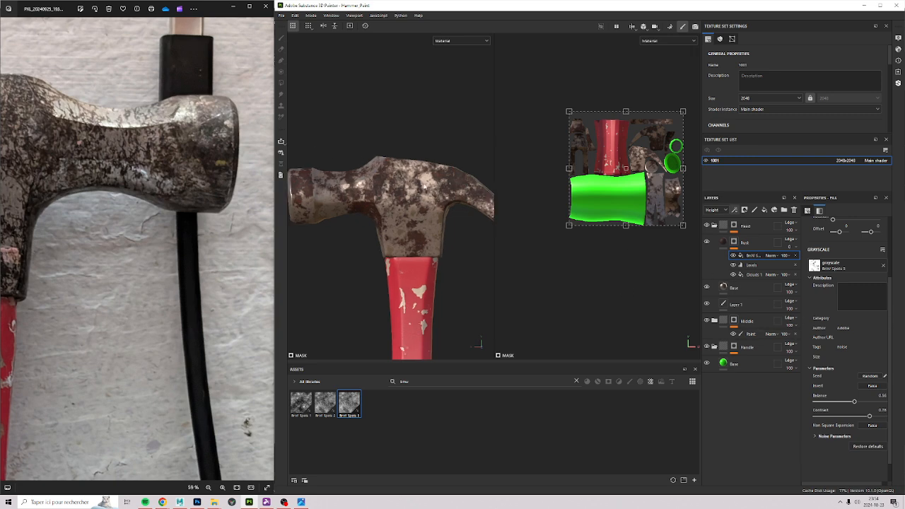
Step: Display the Rust mask on its own, set the BnW Spots 3 fill's blend mode to Multiply, and return to the Rust material view
left_click(771, 255)
left_click(751, 258)
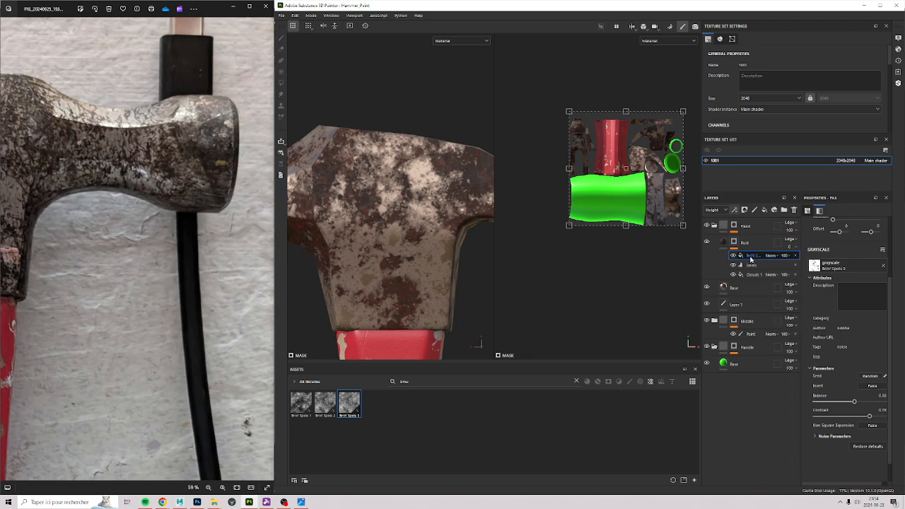
left_click(733, 242, "alt")
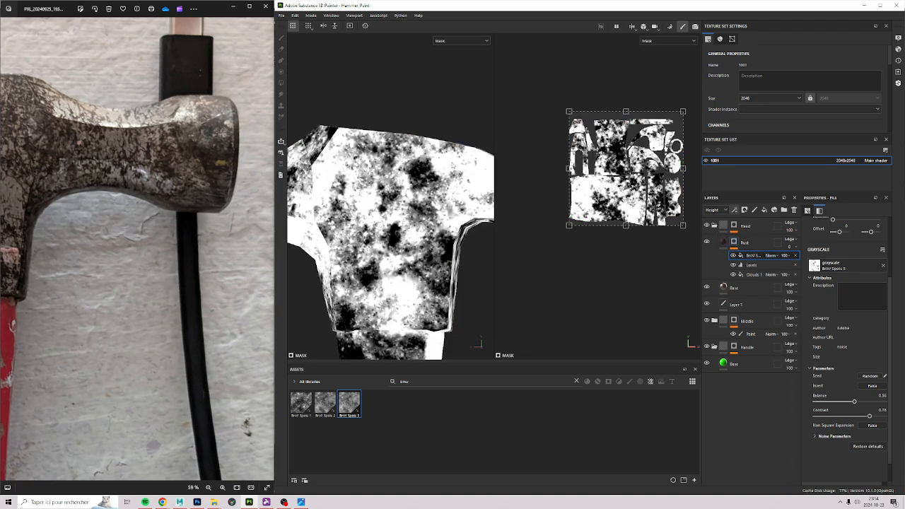
left_click(770, 255)
left_click(773, 292)
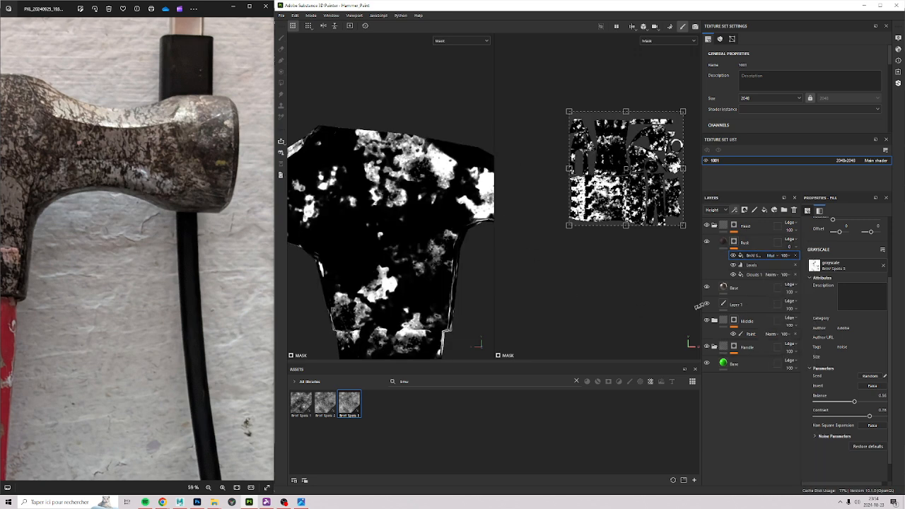
left_click(734, 241)
left_click(723, 242)
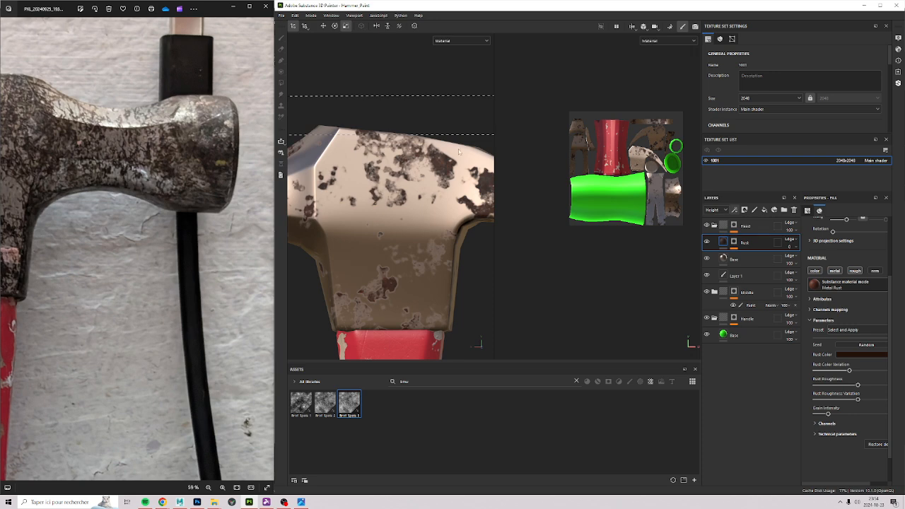
Step: Examine the broken-up rust patches on the hammer head up close and compare them with the claw side in the reference photo
scroll(458, 180, "up", 8)
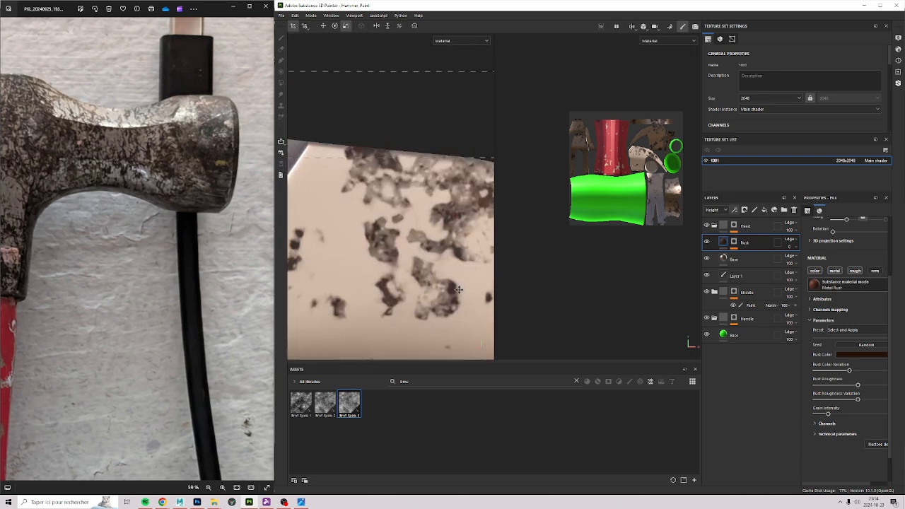
right_click_drag(439, 258, 409, 215, "alt")
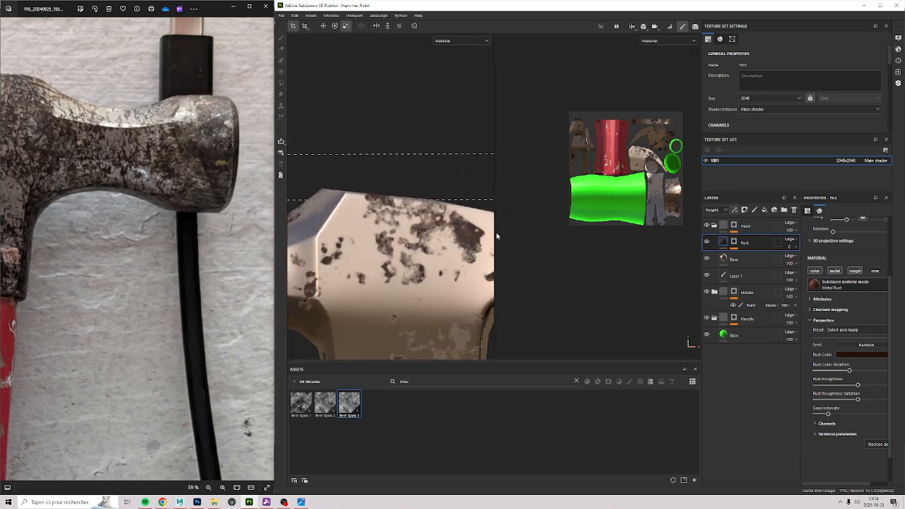
left_click_drag(444, 243, 416, 255, "alt")
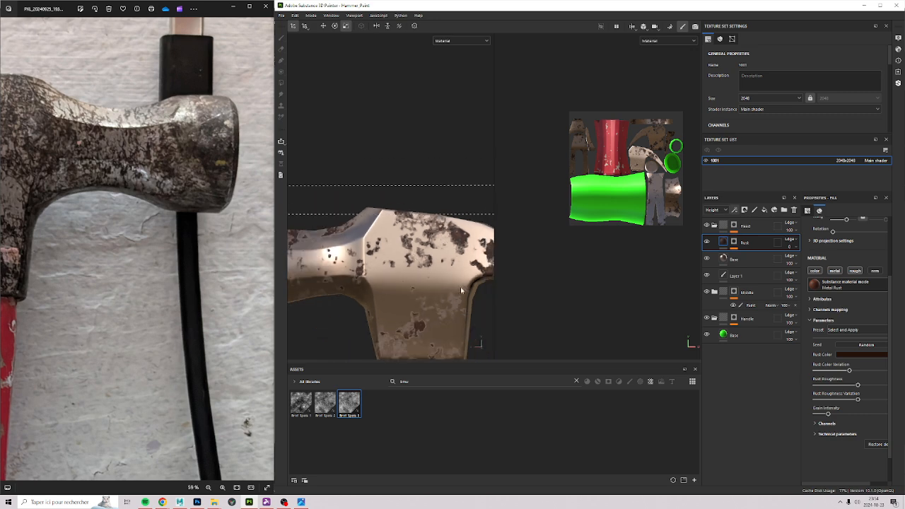
right_click_drag(464, 330, 448, 279, "alt")
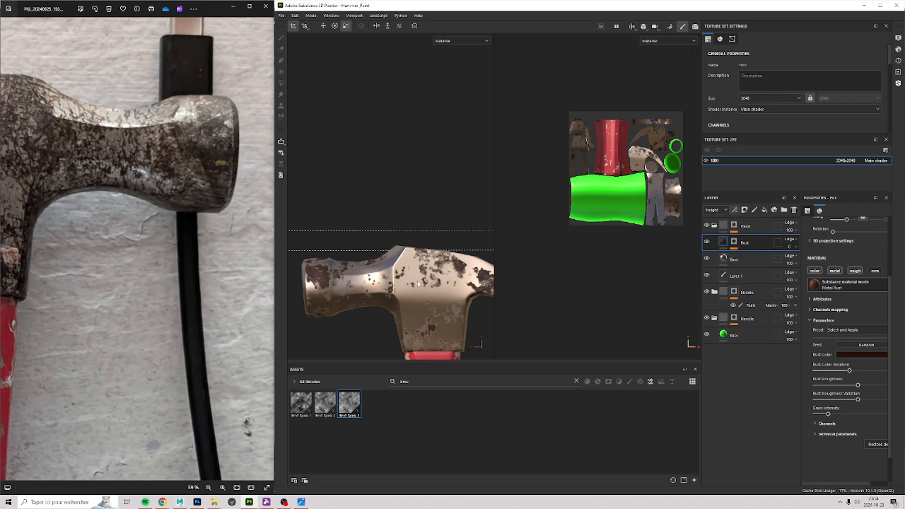
left_click_drag(158, 215, 316, 230)
left_click_drag(125, 146, 204, 116)
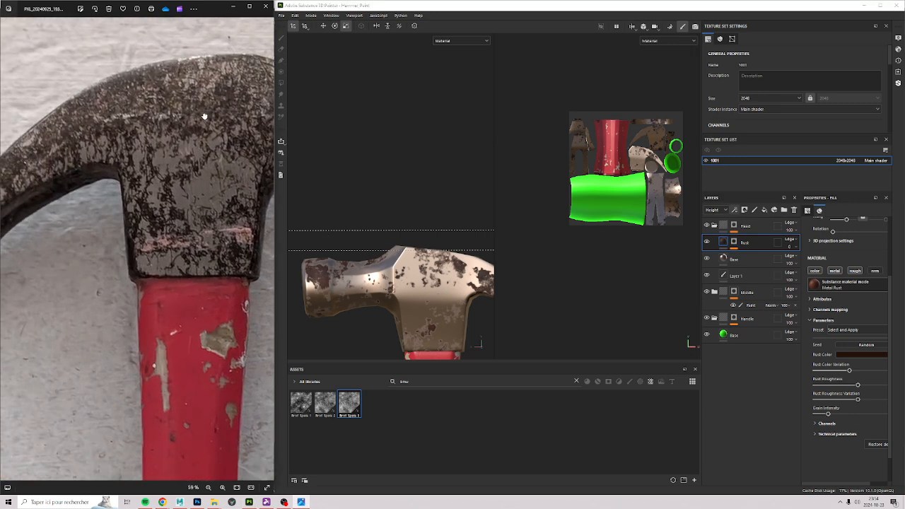
left_click(407, 321)
scroll(411, 313, "up", 2)
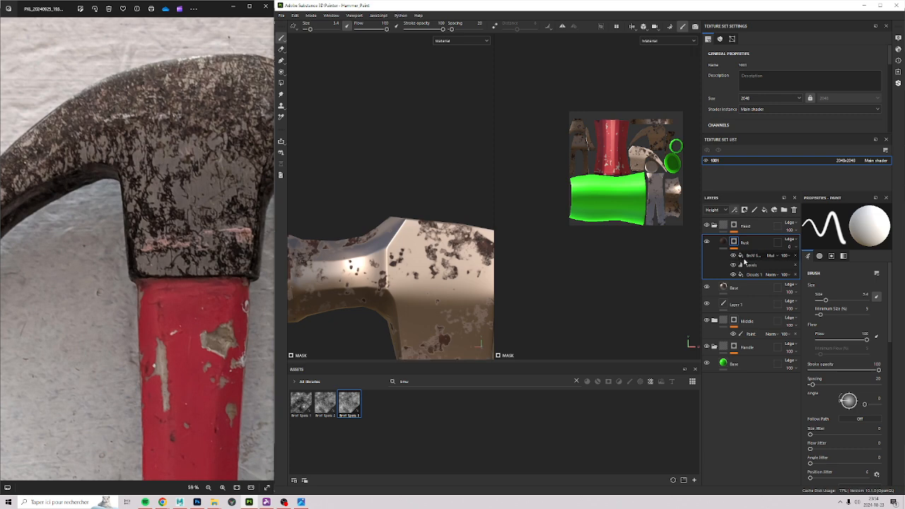
Step: Try a balance of about 0.78 on the BnW Spots 3 fill in the Rust mask and undo it
left_click(749, 257)
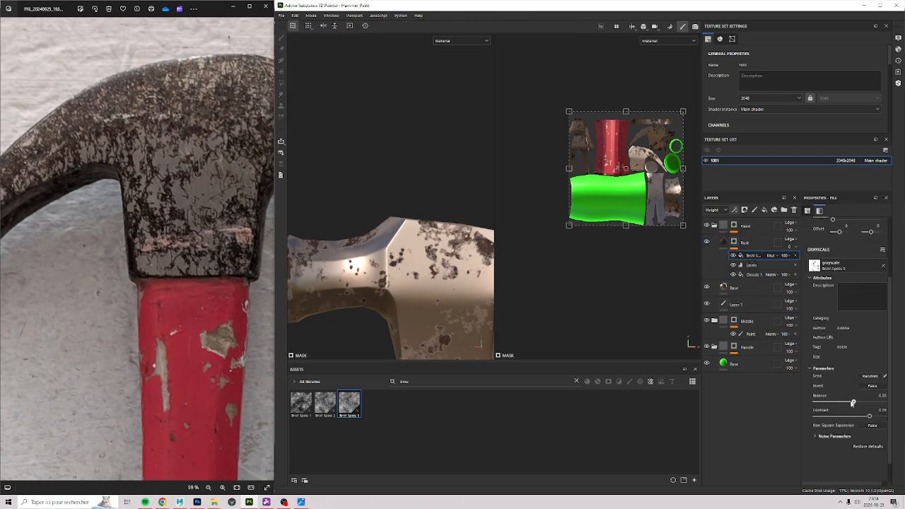
left_click_drag(852, 403, 868, 403)
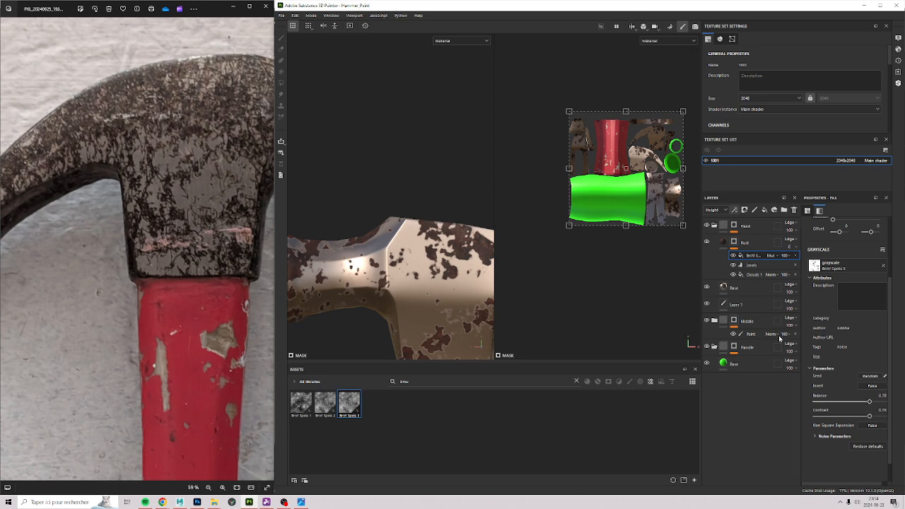
key("ctrl+z")
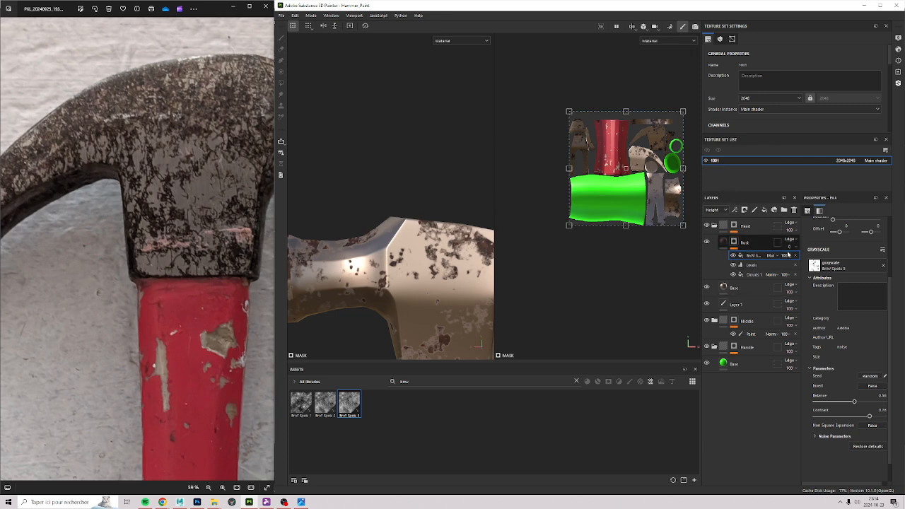
Step: Set the BnW Spots 3 fill's blend mode to Lighten (Max) in the Rust mask and compare the head with the reference photo
left_click(772, 256)
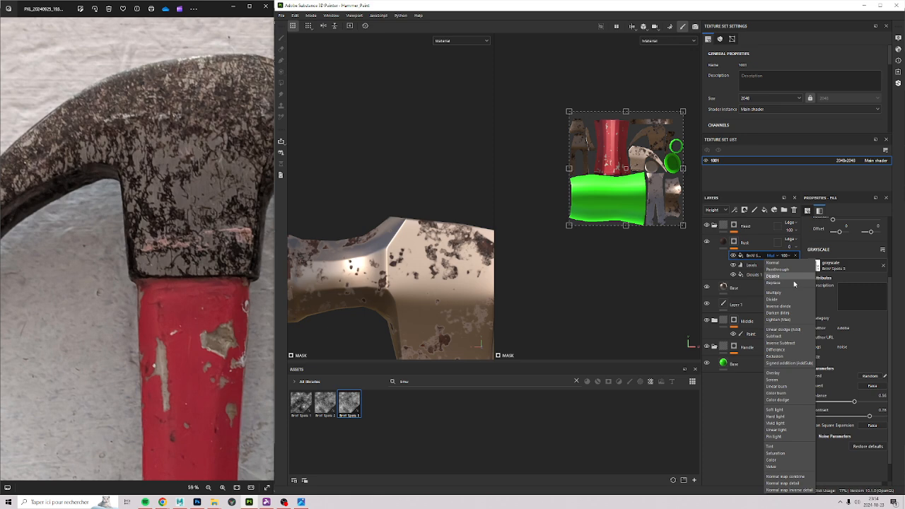
left_click(797, 320)
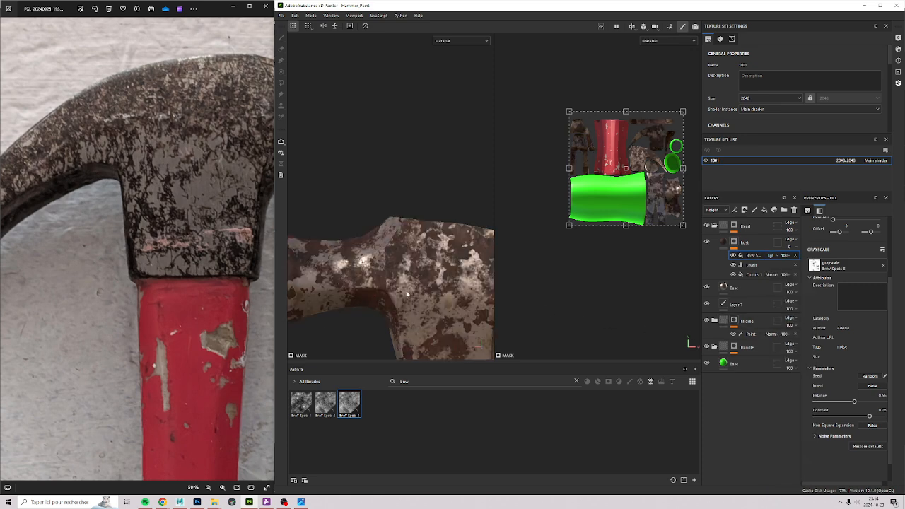
middle_click_drag(424, 332, 418, 273, "alt")
scroll(418, 273, "down", 3)
mouse_move(383, 233)
left_mouse_down("alt")
mouse_move(387, 253)
mouse_move(383, 218)
left_mouse_up("alt")
left_click_drag(205, 185, 202, 182)
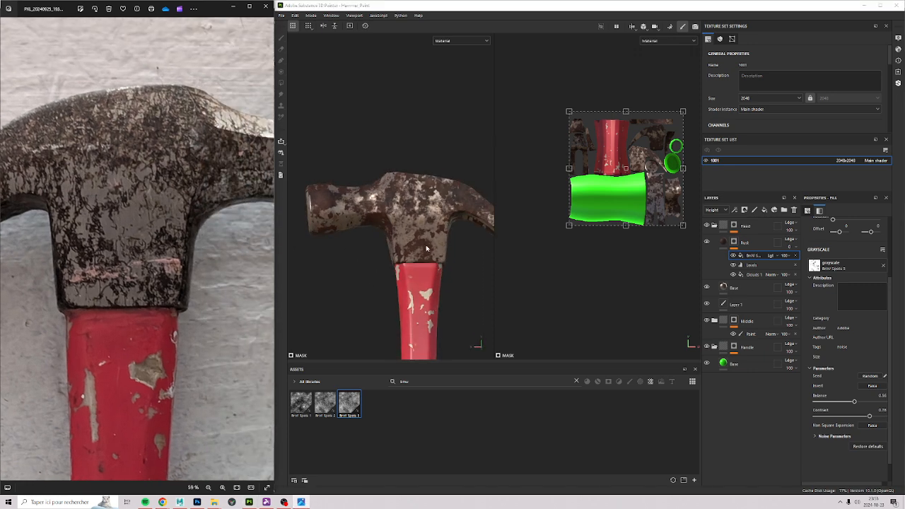
scroll(438, 255, "up", 4)
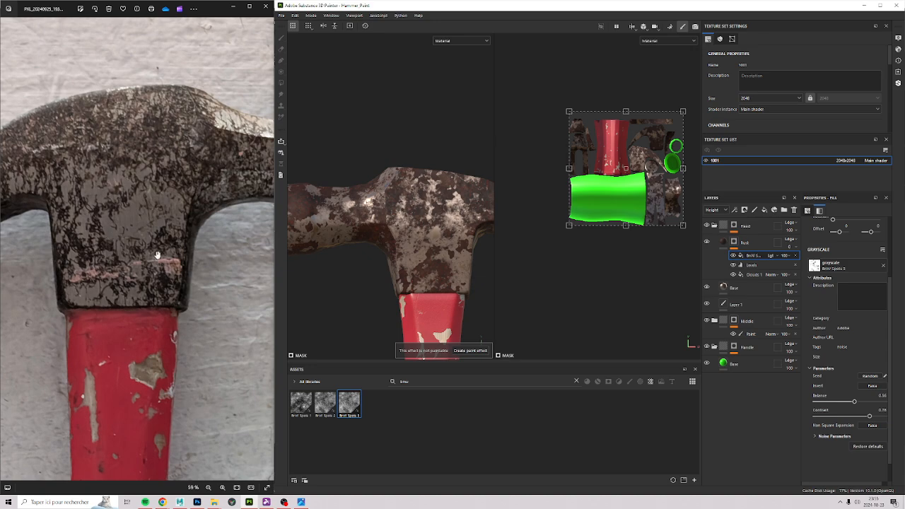
scroll(157, 255, "up", 5)
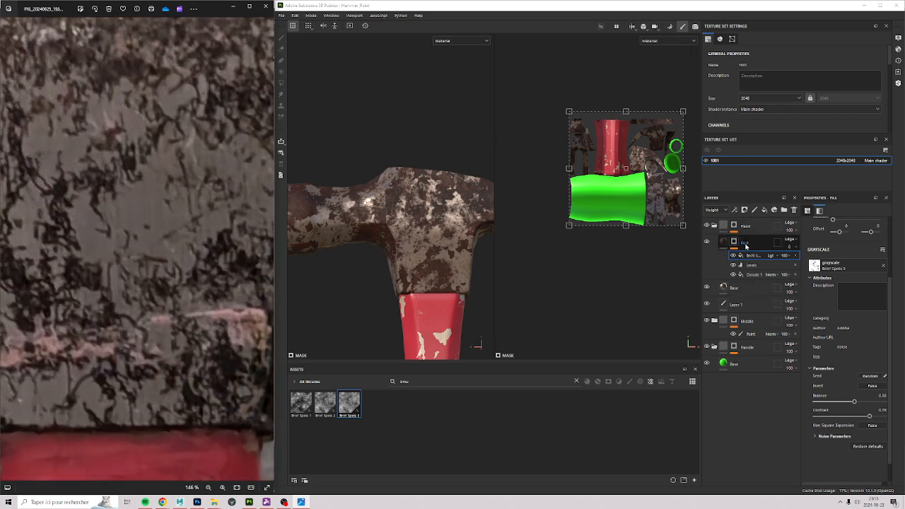
Step: Add a fill layer named Anisotropic directly above the head's Base layer, with only the color channel enabled
left_click(716, 288)
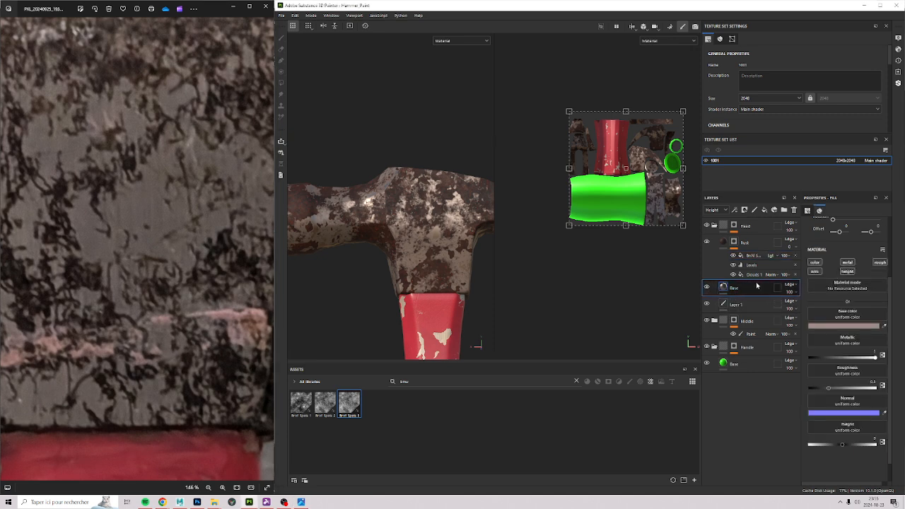
left_click(744, 210)
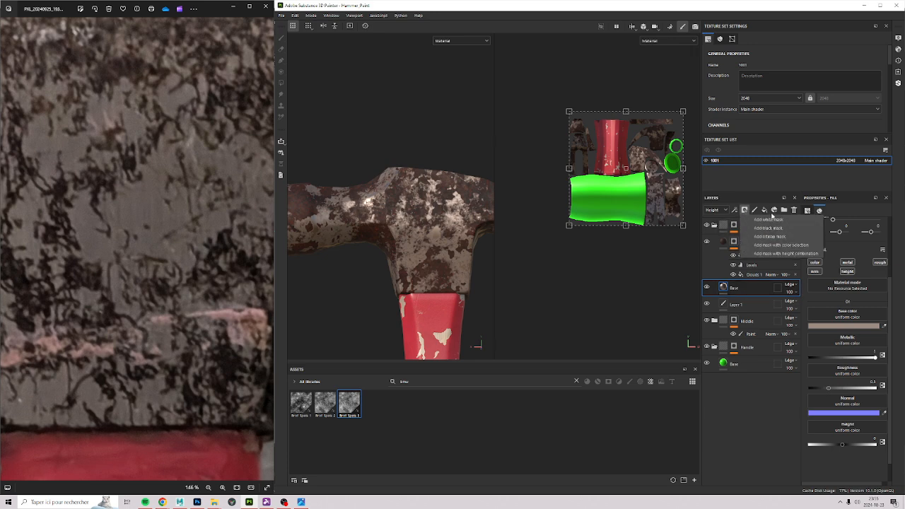
left_click(764, 212)
left_click(764, 212)
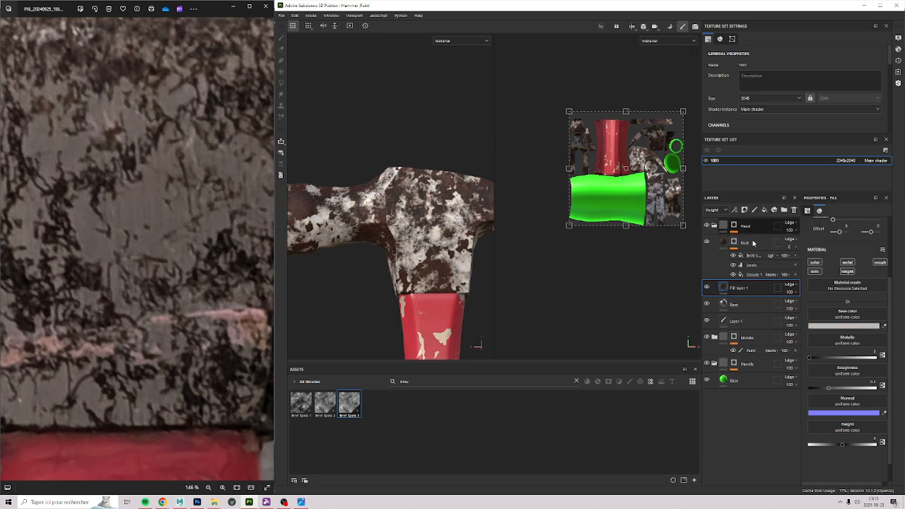
double_click(738, 289)
type("a")
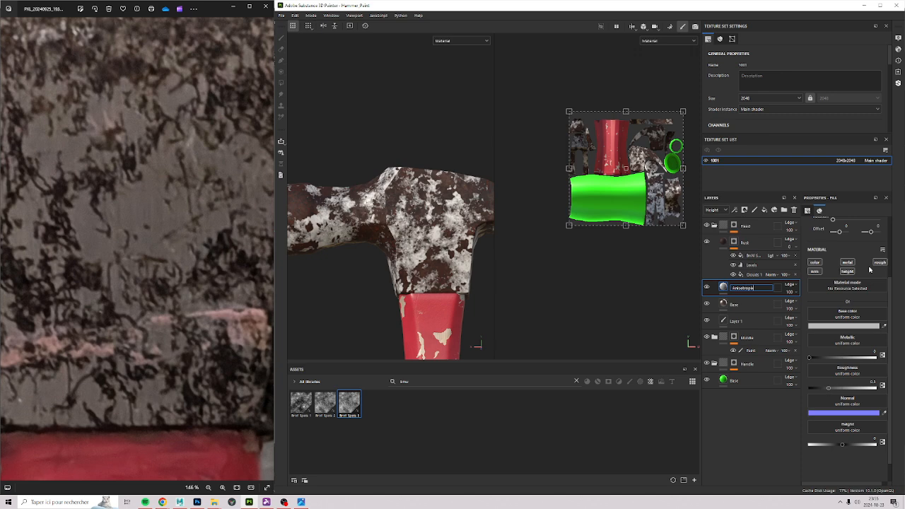
left_click(814, 262, "alt")
Step: Find the Anisotropic Noise texture in the assets and assign it to the Anisotropic layer's base color
left_click(453, 386)
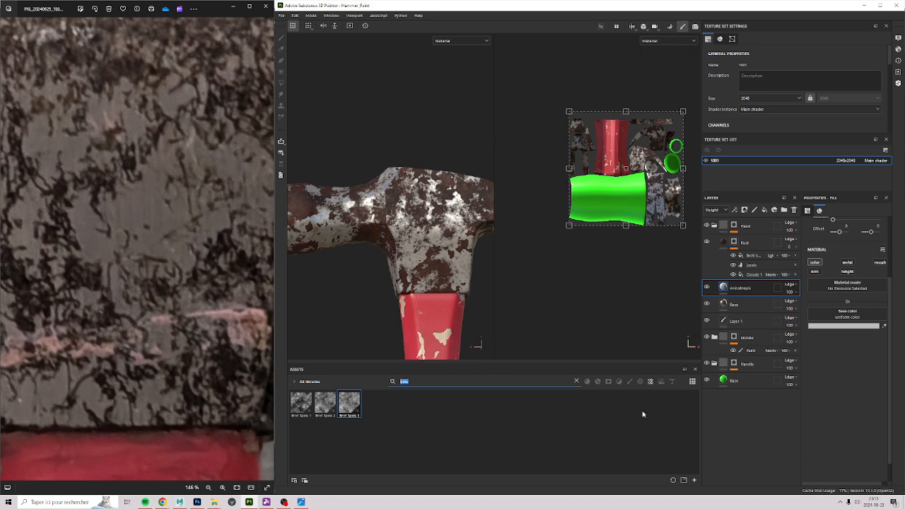
type("ani")
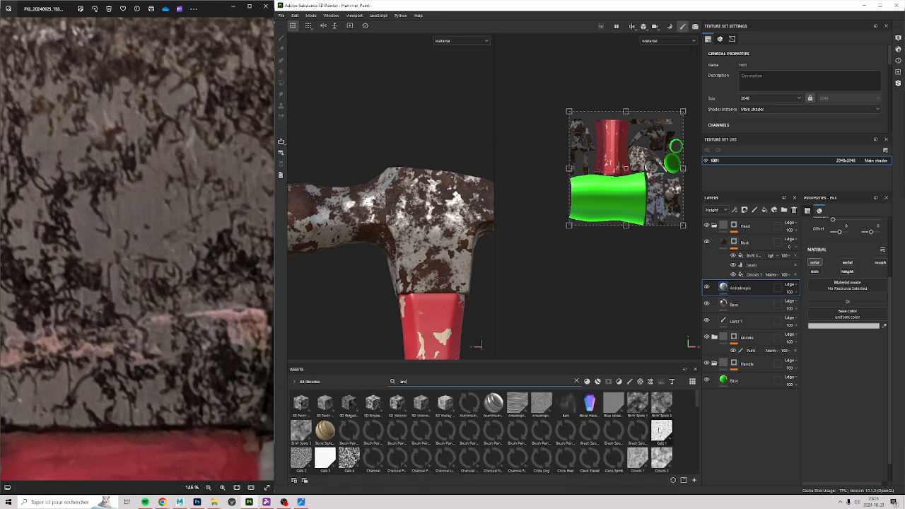
type("so")
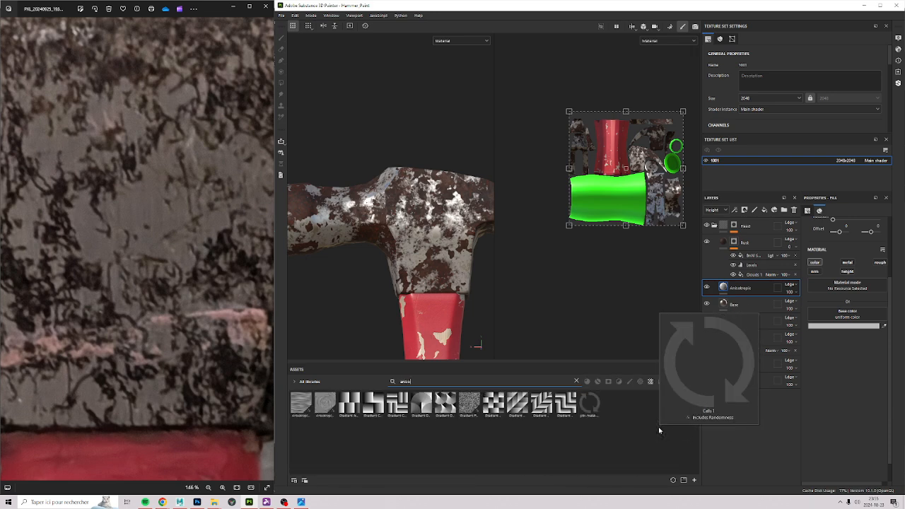
type("tro")
mouse_move(300, 403)
left_mouse_down()
mouse_move(441, 369)
mouse_move(728, 361)
mouse_move(844, 316)
left_mouse_up()
scroll(433, 196, "up", 2)
scroll(433, 195, "down", 3)
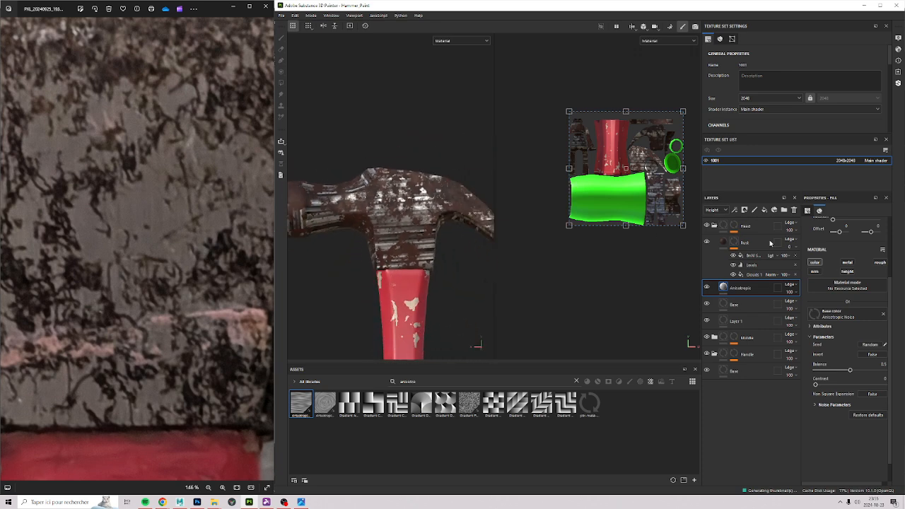
Step: Set the Anisotropic layer's projection to Tri-planar and check the streak direction across the hammer head
scroll(852, 297, "up", 2)
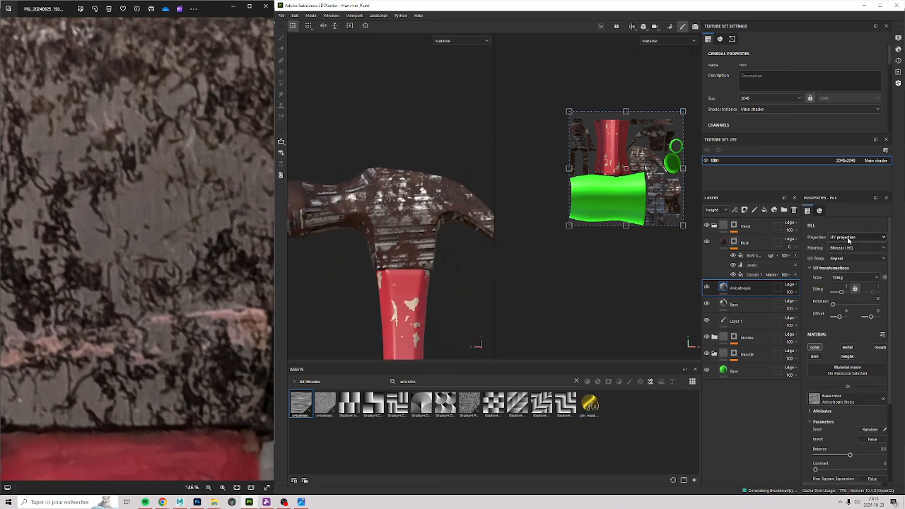
left_click(852, 236)
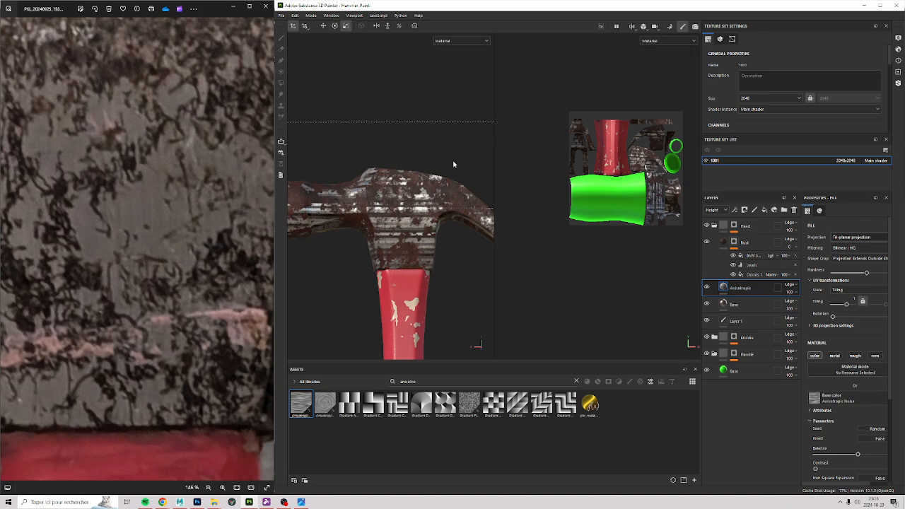
left_click_drag(452, 165, 528, 224, "alt")
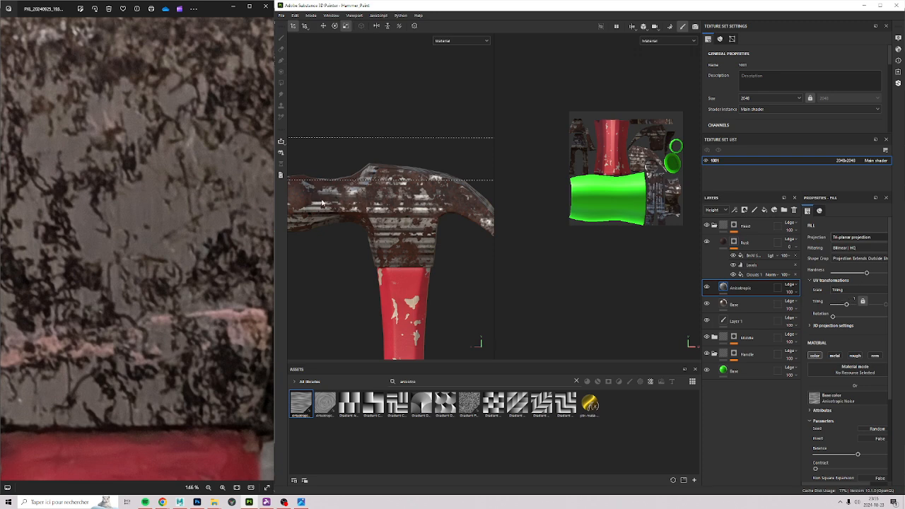
scroll(378, 228, "down", 3)
middle_click_drag(433, 271, 427, 94, "alt")
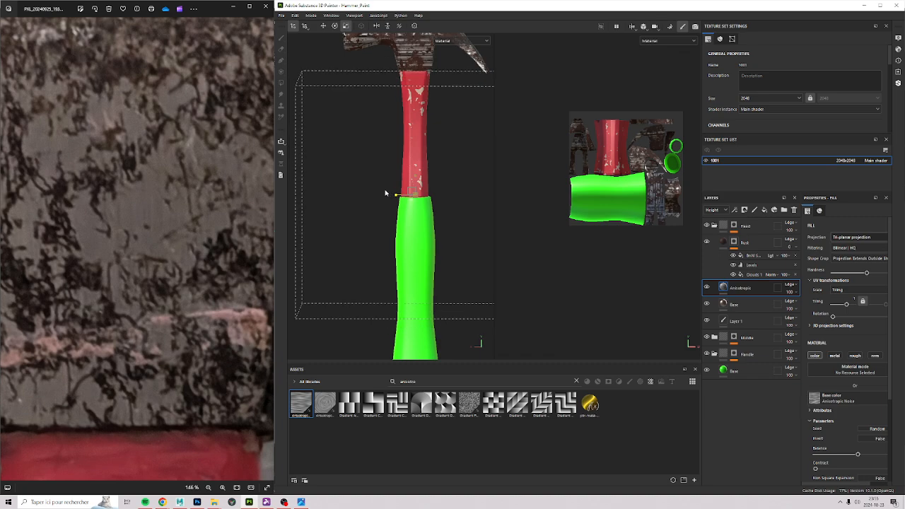
left_click_drag(365, 180, 355, 176)
middle_click_drag(434, 178, 415, 312, "alt")
scroll(414, 150, "up", 5)
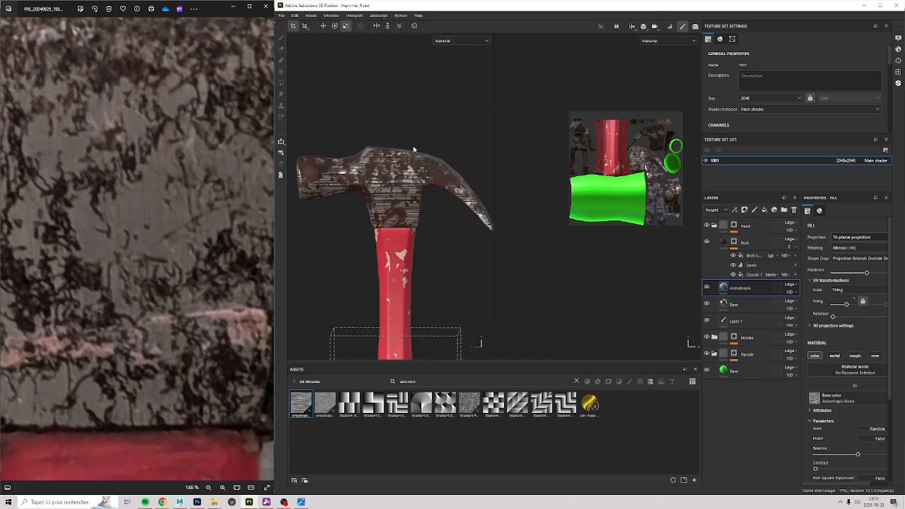
left_click_drag(389, 212, 424, 231, "alt")
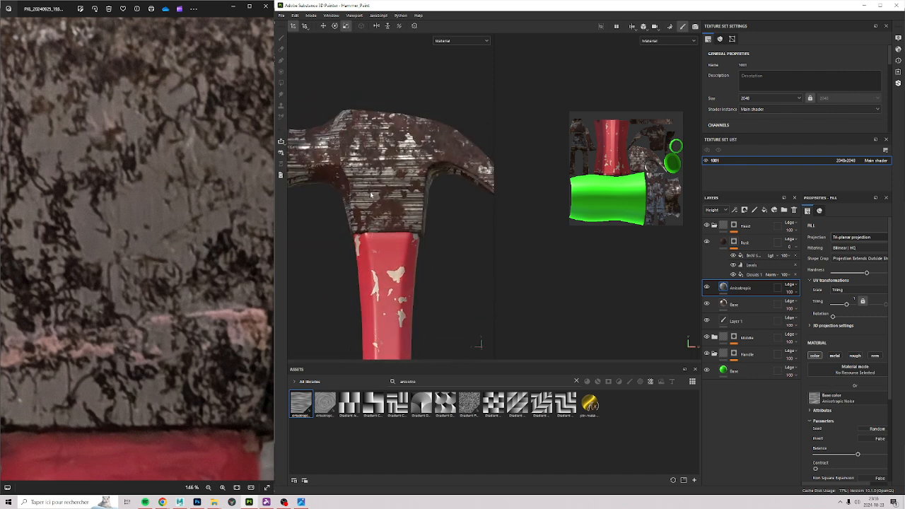
right_click_drag(424, 231, 619, 235, "alt")
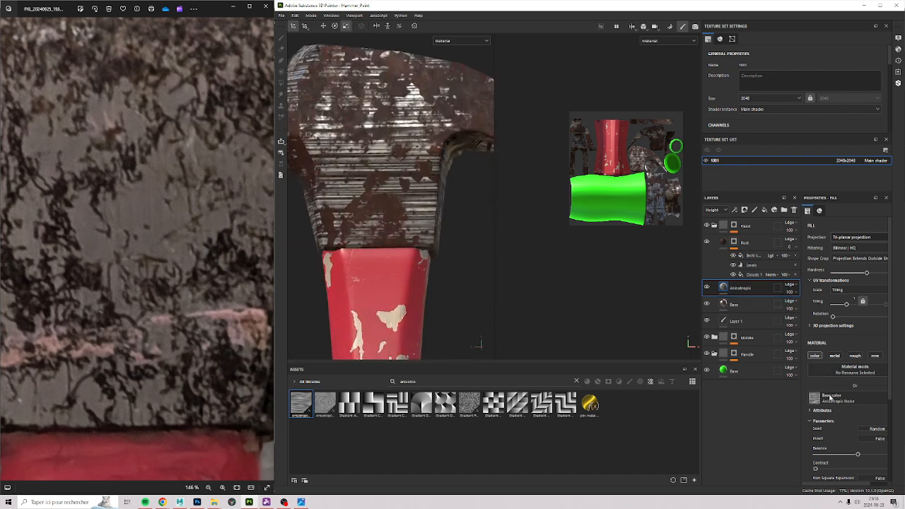
Step: Raise the Anisotropic Noise's X Amount slightly to break the long streaks into shorter ones, and check the head
scroll(848, 408, "down", 2)
scroll(848, 408, "down", 3)
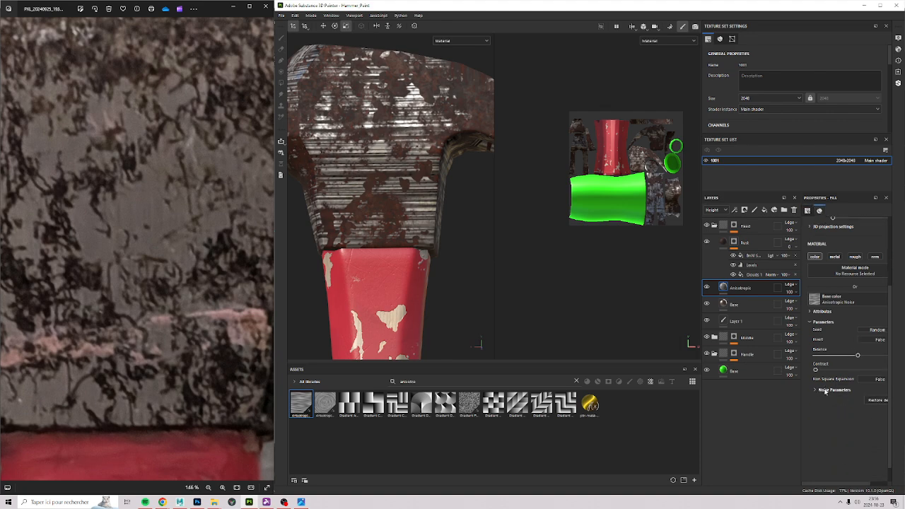
left_click(825, 390)
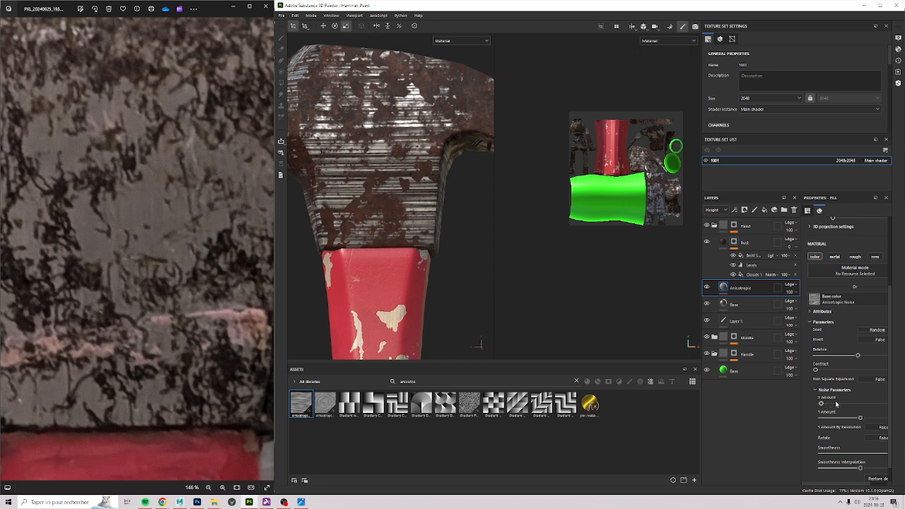
left_click_drag(835, 403, 825, 400)
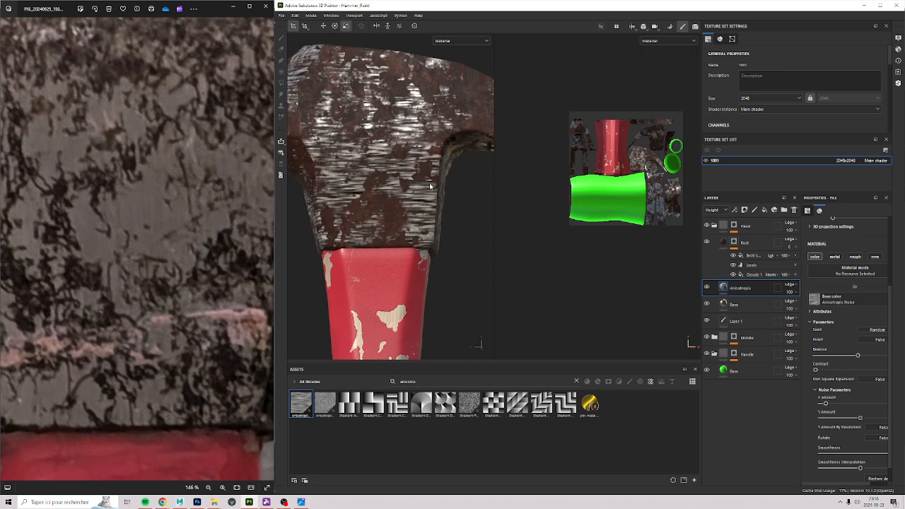
scroll(507, 257, "down", 3)
scroll(396, 248, "down", 4)
left_click_drag(368, 229, 441, 221, "alt")
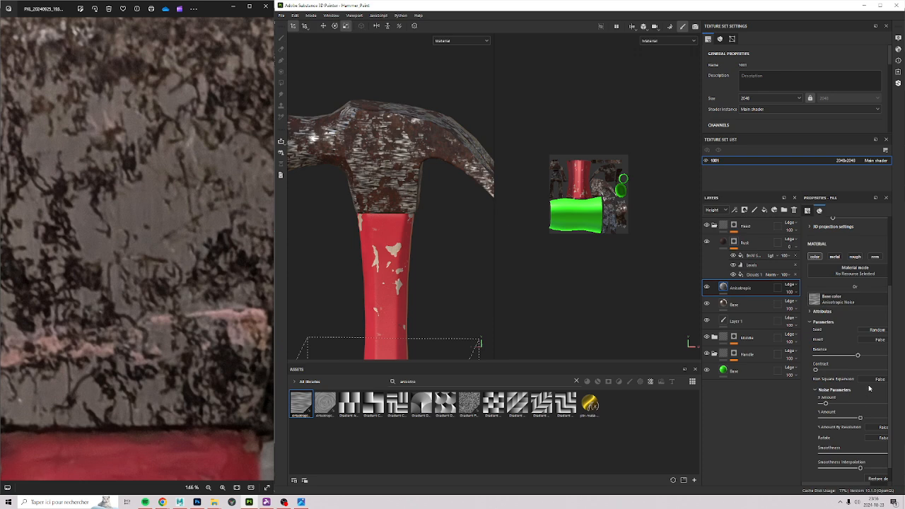
Step: Switch the layer stack to the Base color channel and lower the Anisotropic layer's opacity to 61
scroll(869, 388, "up", 4)
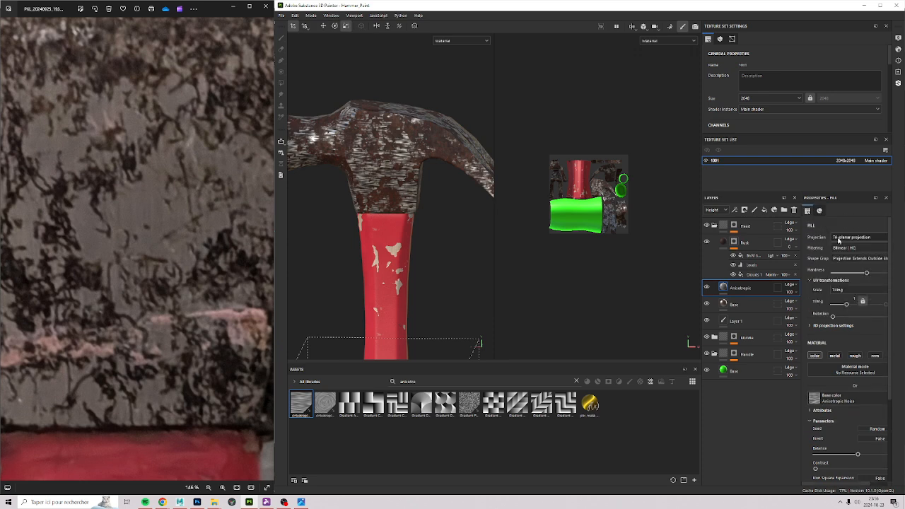
left_click(795, 295)
left_click(714, 210)
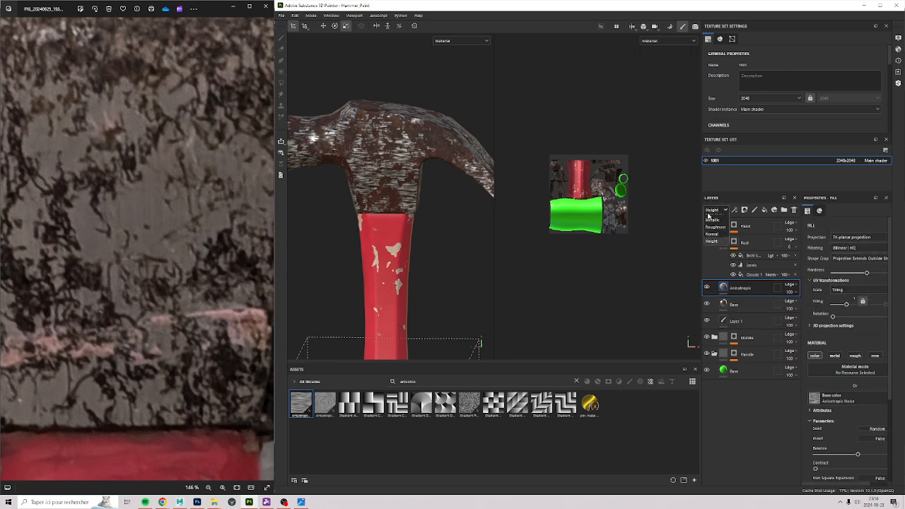
left_click(719, 216)
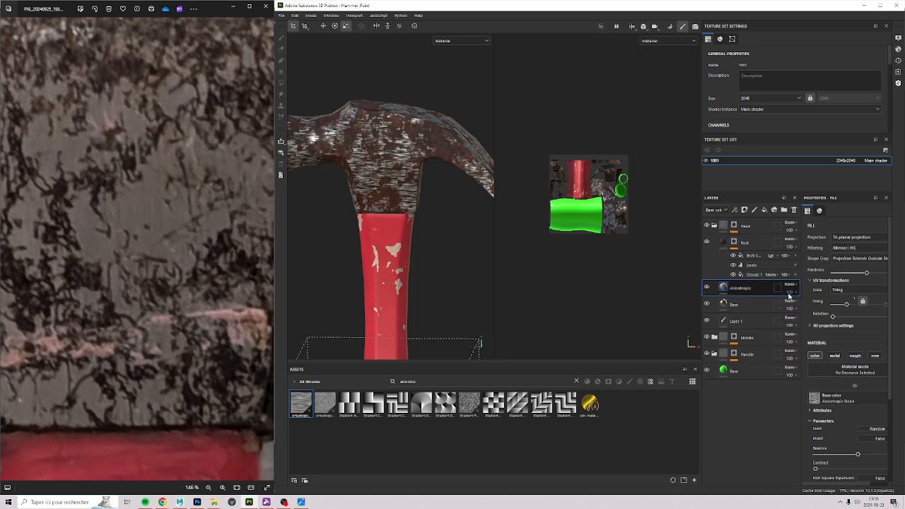
left_click(790, 292)
left_click_drag(808, 308, 807, 307)
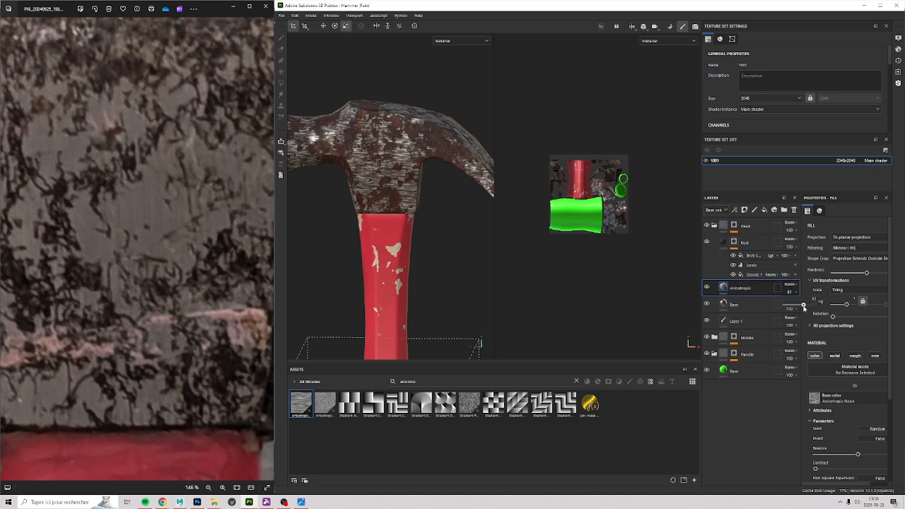
Step: Reduce the Anisotropic layer's base color opacity to about 19 and compare the brushed metal with the reference photo
scroll(353, 184, "up", 3)
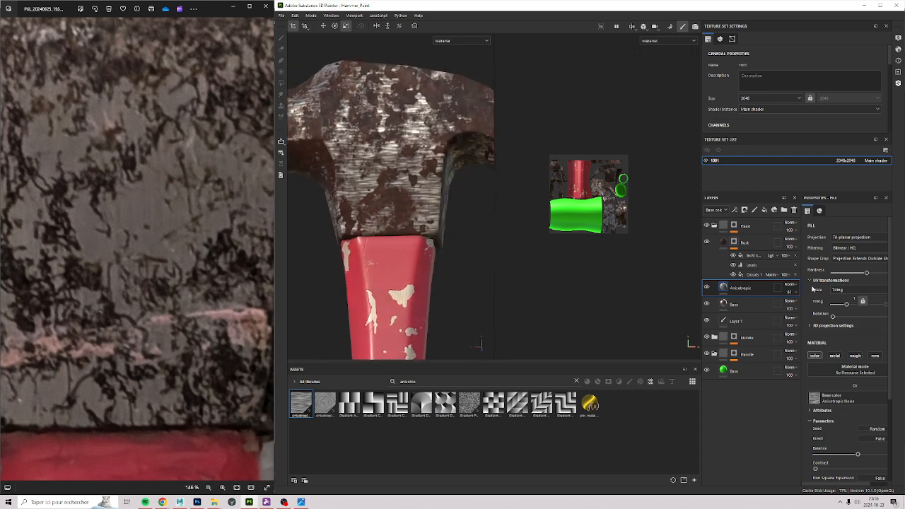
left_click(790, 287)
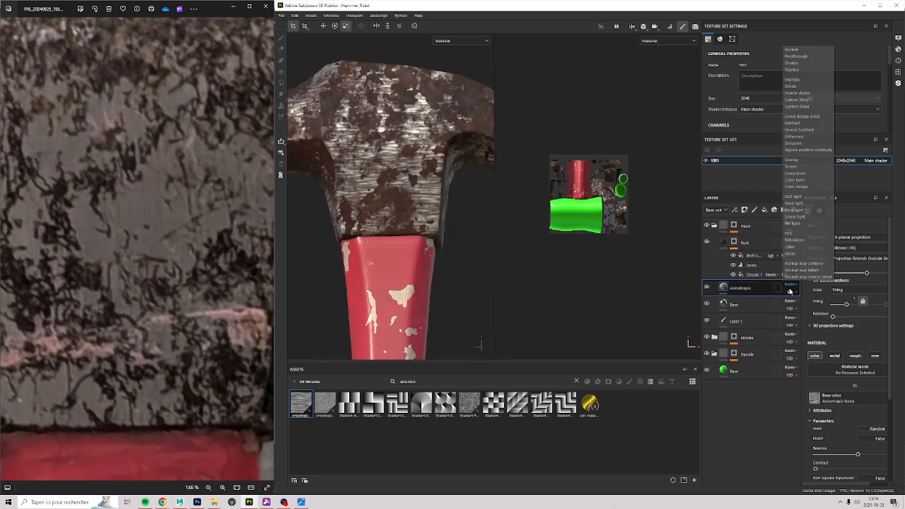
left_click(793, 293)
left_click_drag(802, 305, 774, 295)
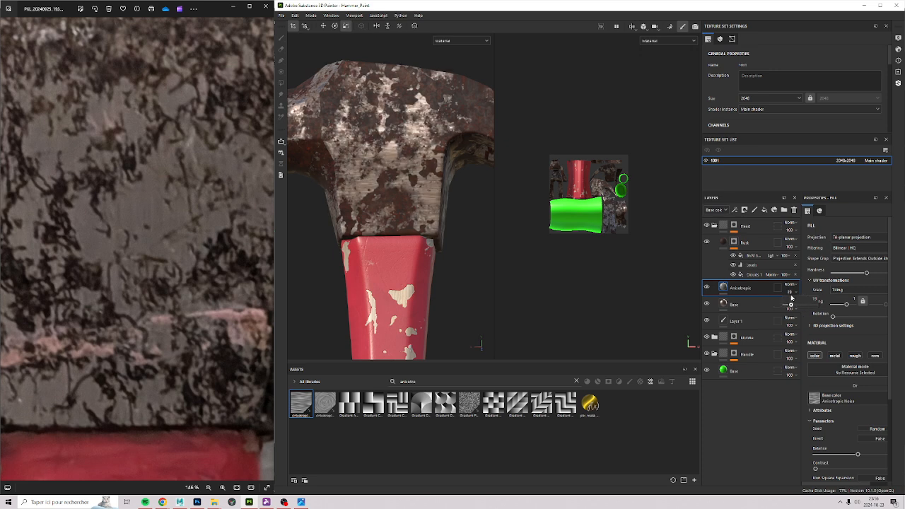
left_click_drag(426, 215, 452, 171, "alt")
scroll(443, 188, "up", 3)
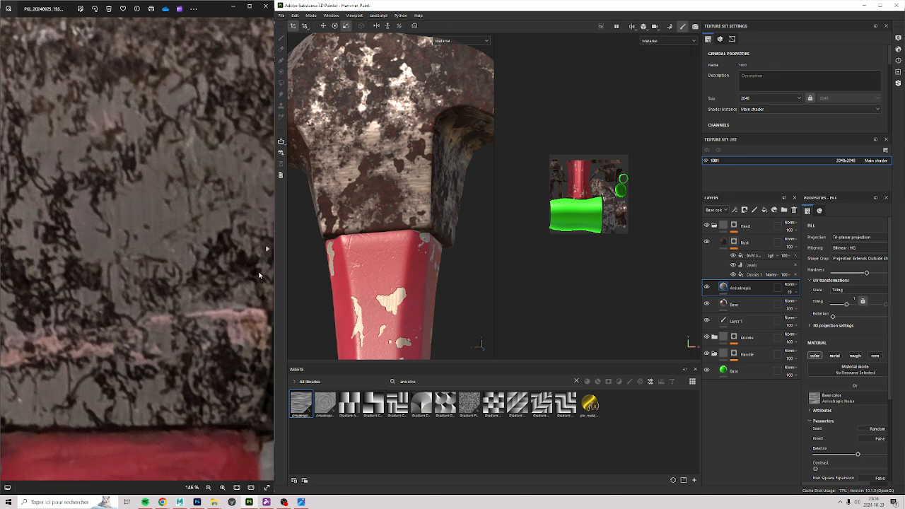
left_click_drag(433, 234, 399, 239, "alt")
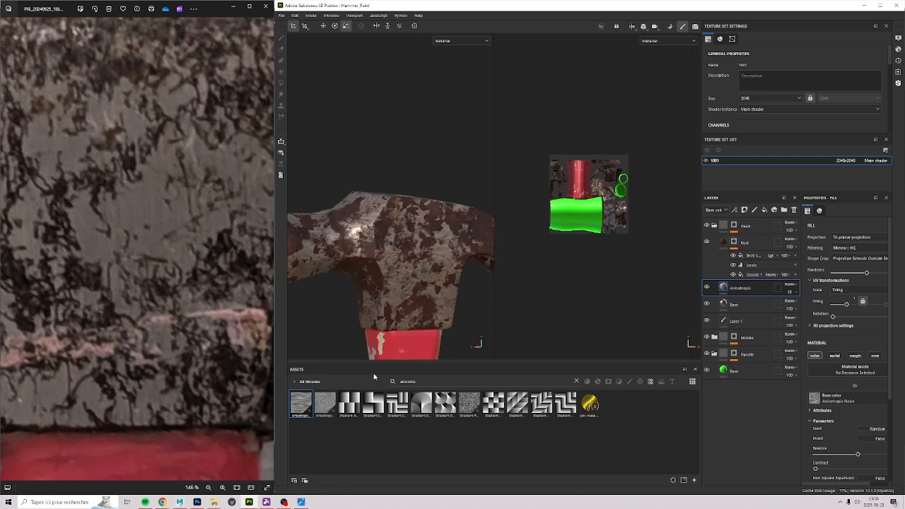
left_click_drag(411, 265, 267, 211, "alt")
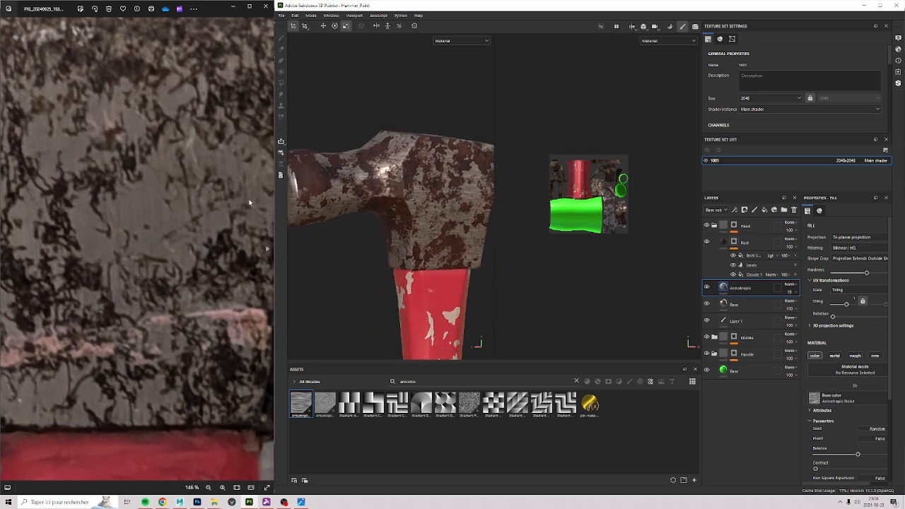
left_click_drag(137, 264, 216, 333)
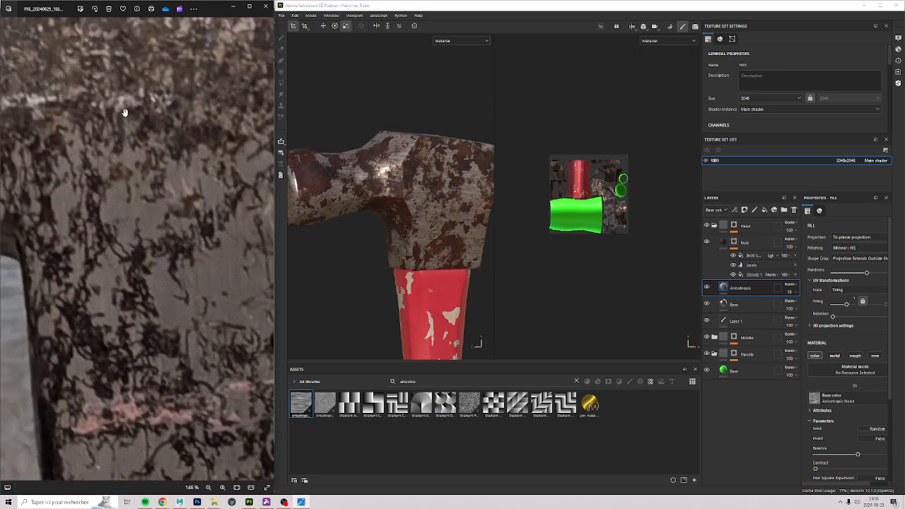
Step: Compare the rust pattern on the hammer head in the reference photo with the textured model's head
mouse_move(124, 112)
left_mouse_down()
mouse_move(216, 126)
mouse_move(209, 121)
left_mouse_up()
mouse_move(208, 318)
left_mouse_down()
mouse_move(125, 208)
mouse_move(88, 219)
left_mouse_up()
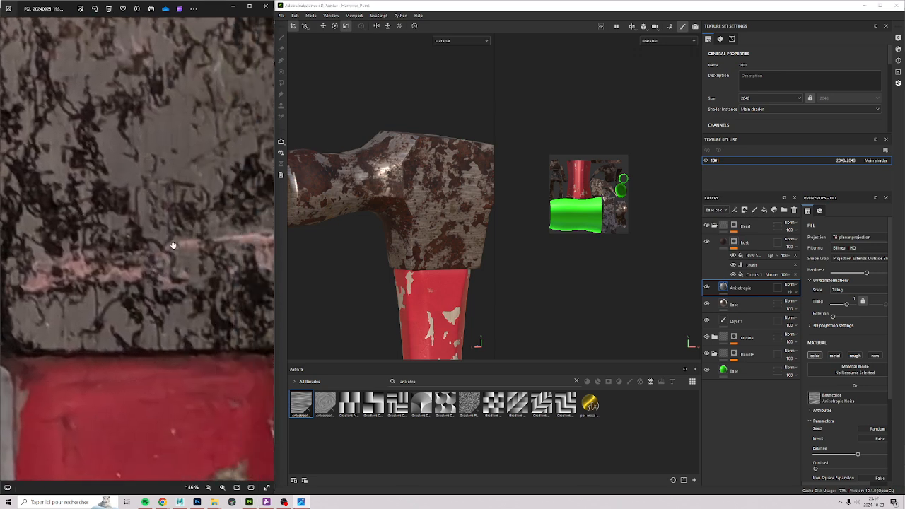
left_click_drag(173, 245, 51, 269)
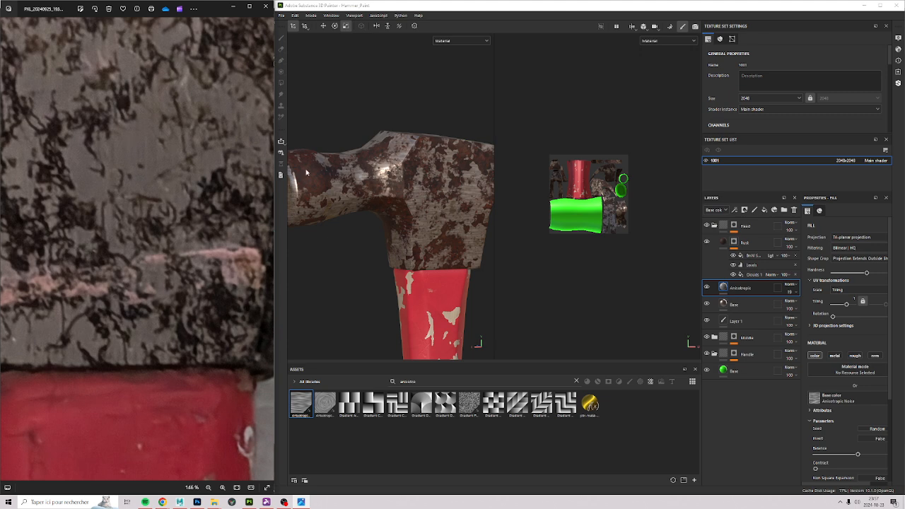
mouse_move(380, 218)
left_mouse_down("alt")
mouse_move(326, 209)
mouse_move(346, 207)
left_mouse_up("alt")
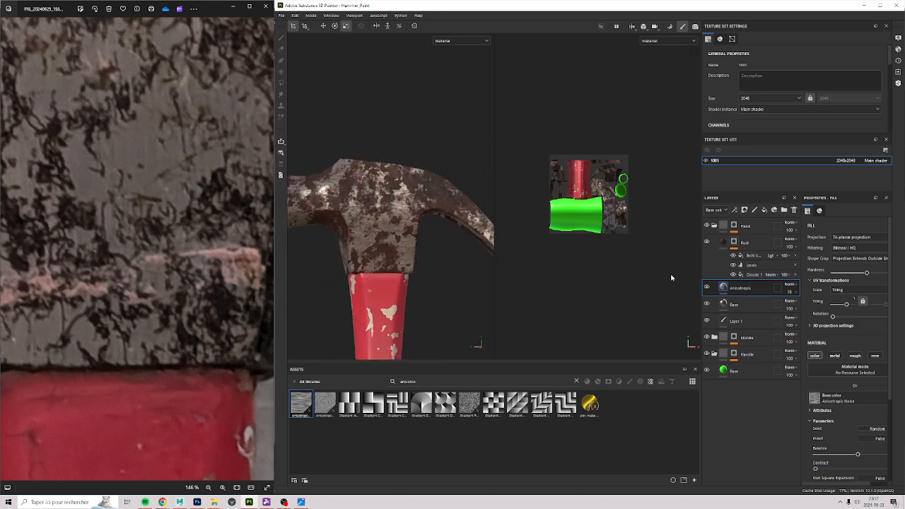
left_click(750, 255)
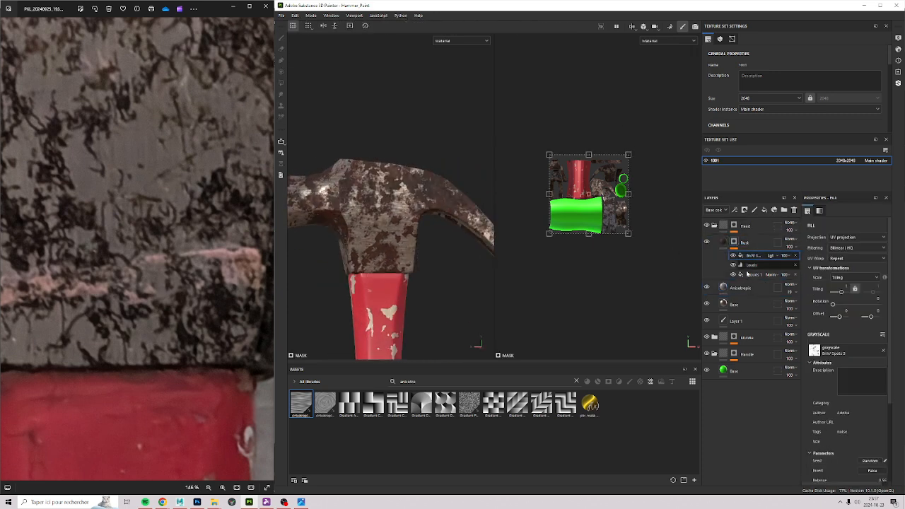
scroll(152, 194, "down", 5)
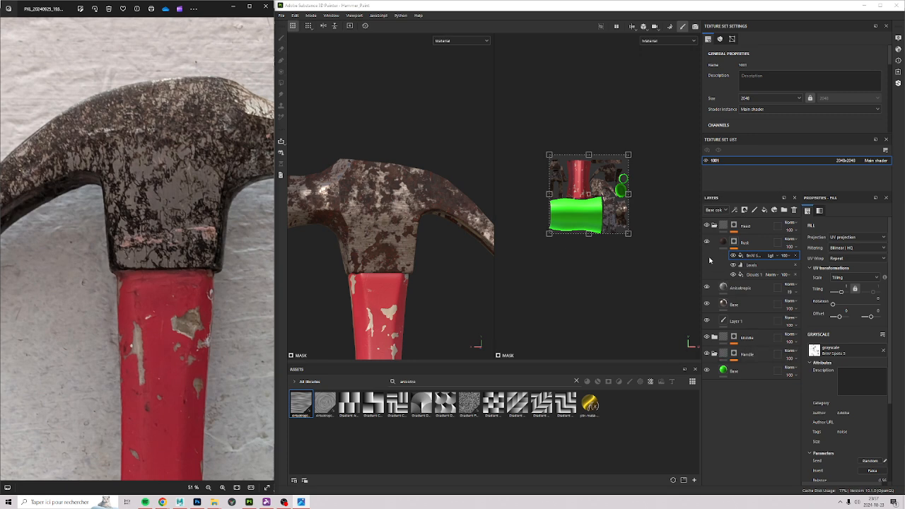
Step: Duplicate the Rust layer and hide the original beneath the copy
left_click(745, 245)
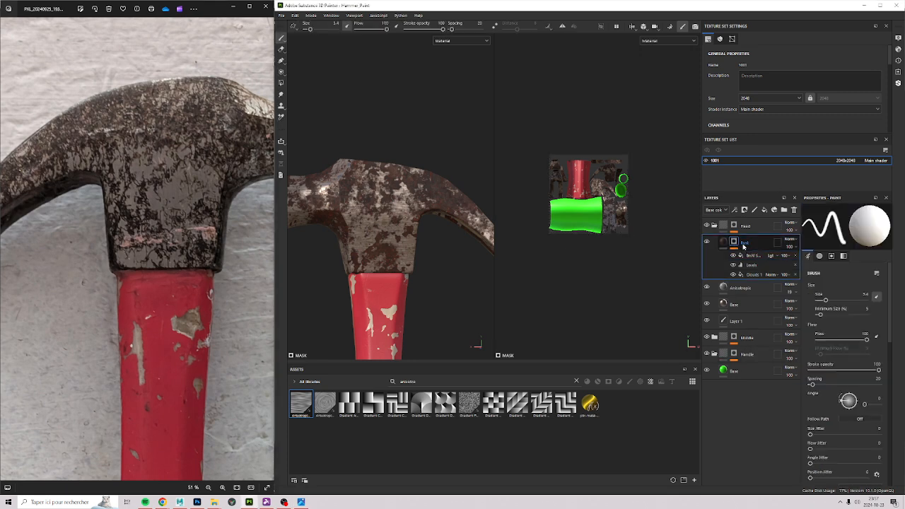
key("ctrl+d")
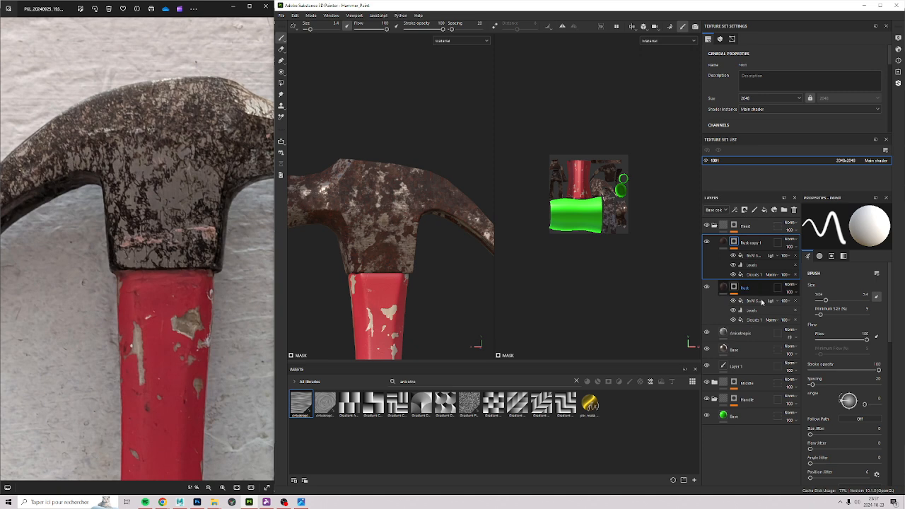
left_click(706, 287)
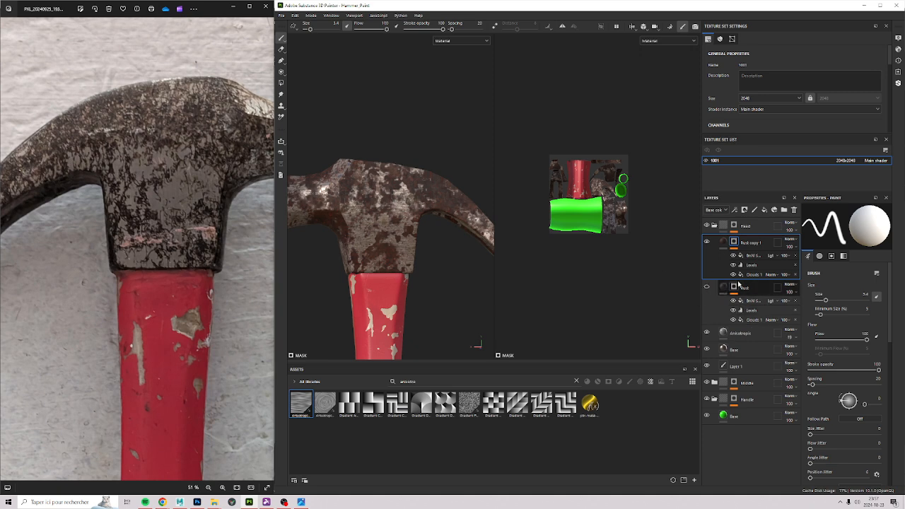
Step: Remove the spots, Levels and Clouds effects from the Rust copy's mask and display that mask on the model
left_click(795, 255)
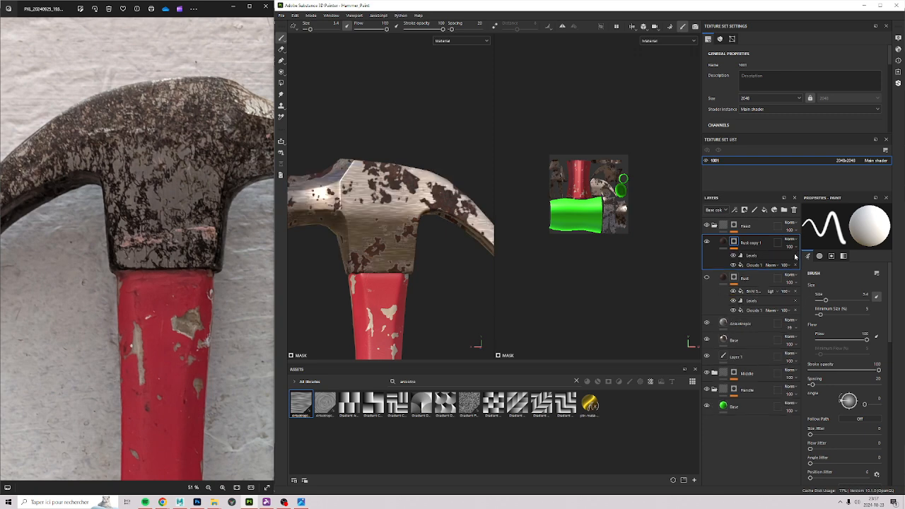
left_click(794, 255)
left_click(795, 255)
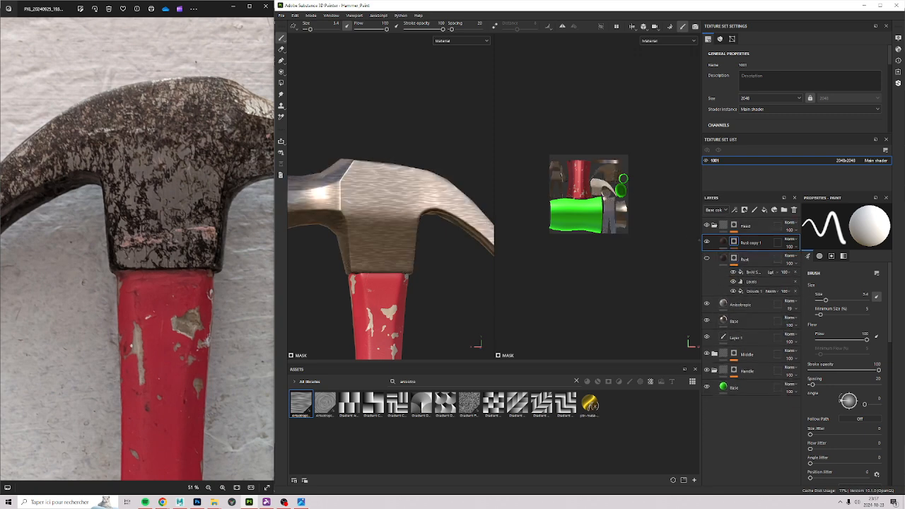
scroll(410, 186, "up", 3)
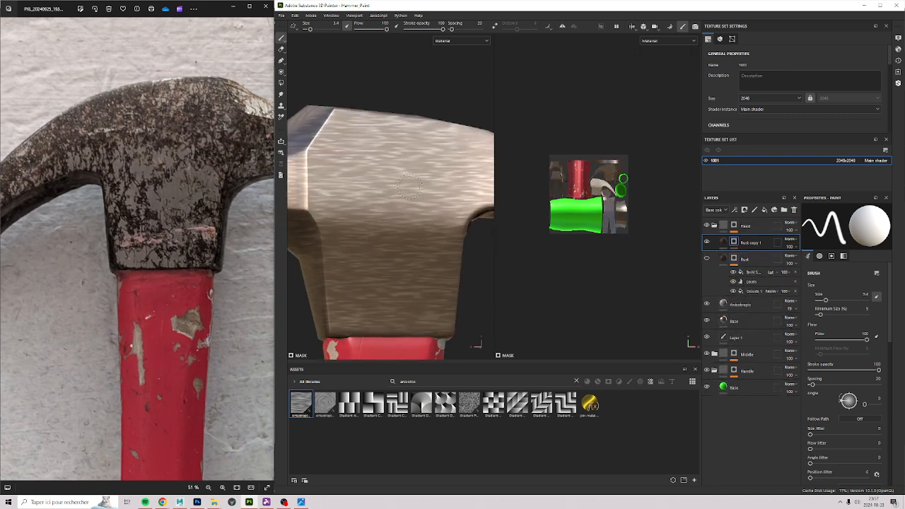
left_click(733, 243, "alt")
scroll(410, 180, "down", 3)
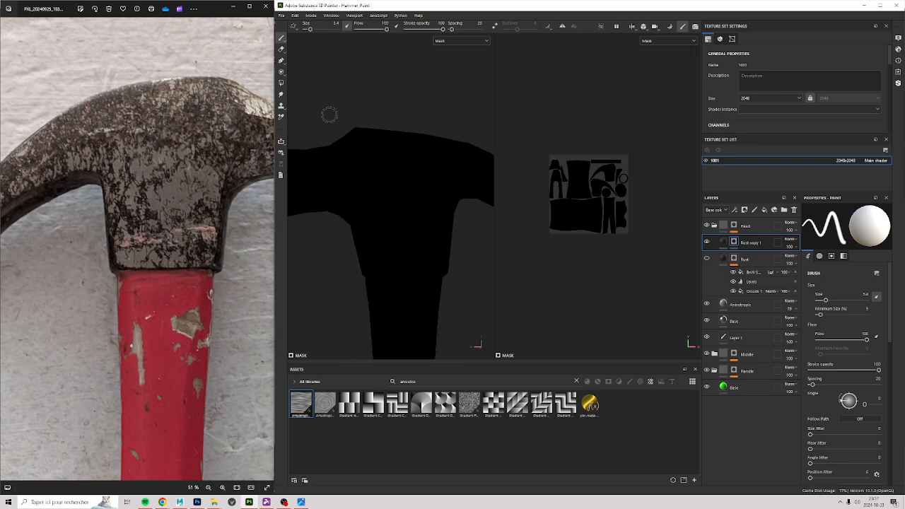
middle_click_drag(422, 148, 413, 129, "alt")
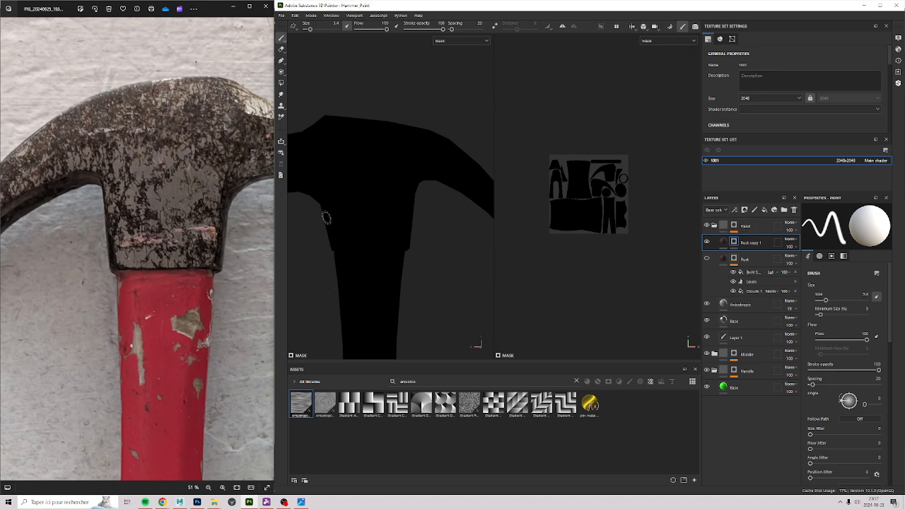
Step: Add a fill to the Rust copy's mask and assign it the Grunge Scratches Rough texture, searching the texture assets for "scratches"
left_click(733, 210)
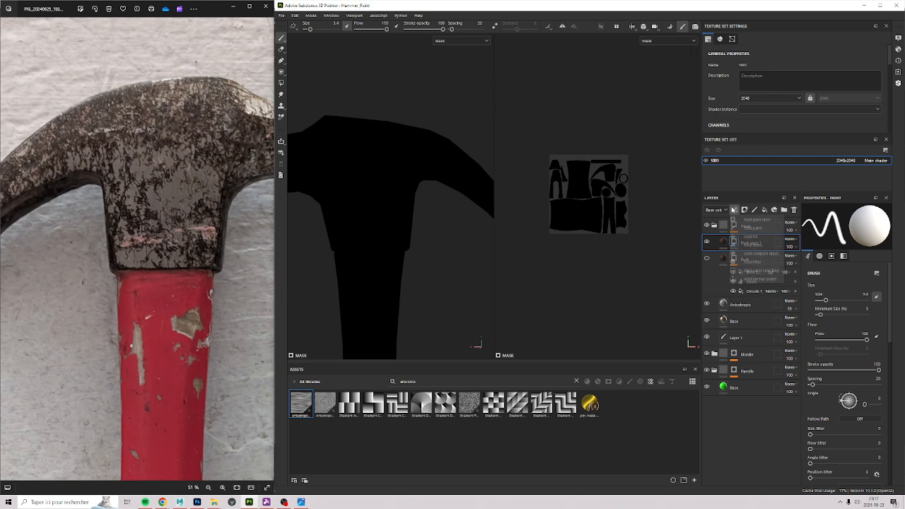
left_click(766, 236)
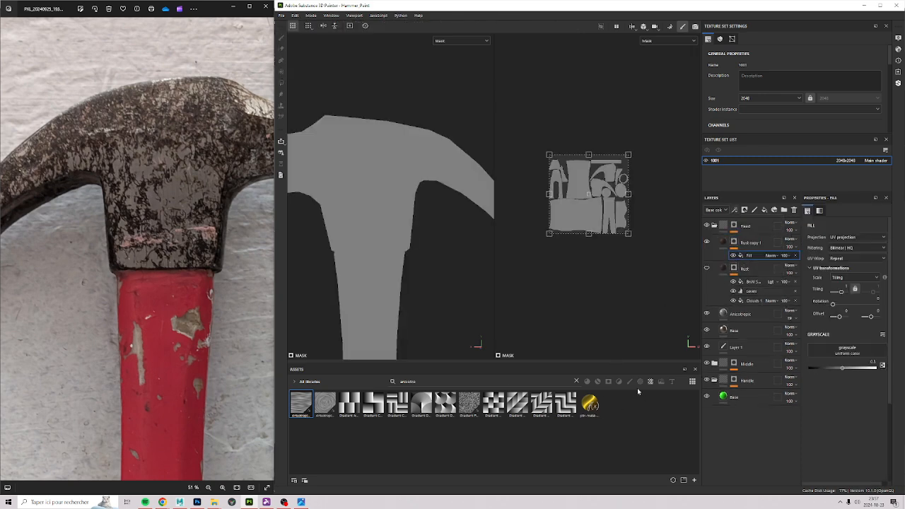
left_click(650, 381)
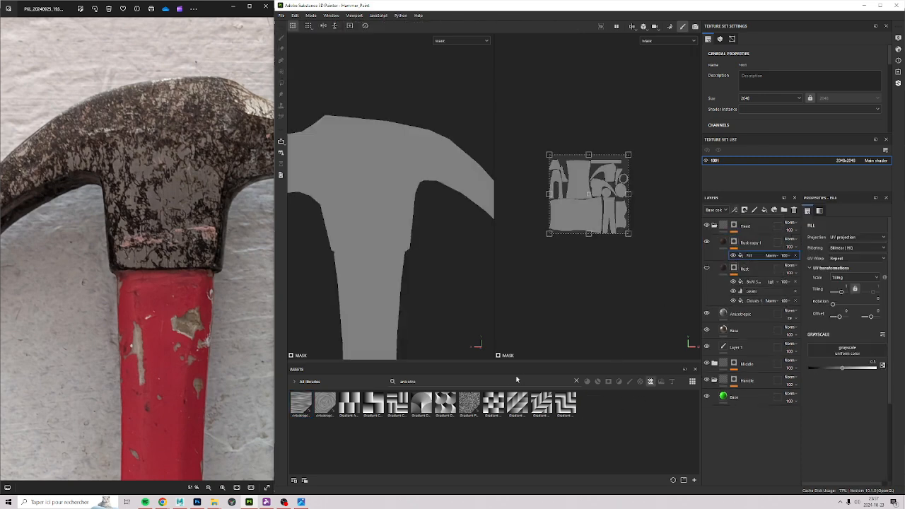
double_click(431, 381)
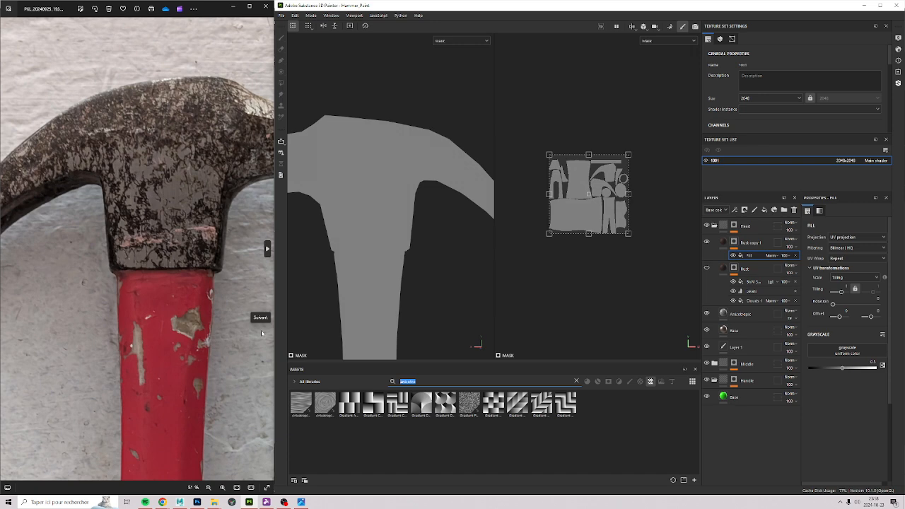
type("scra")
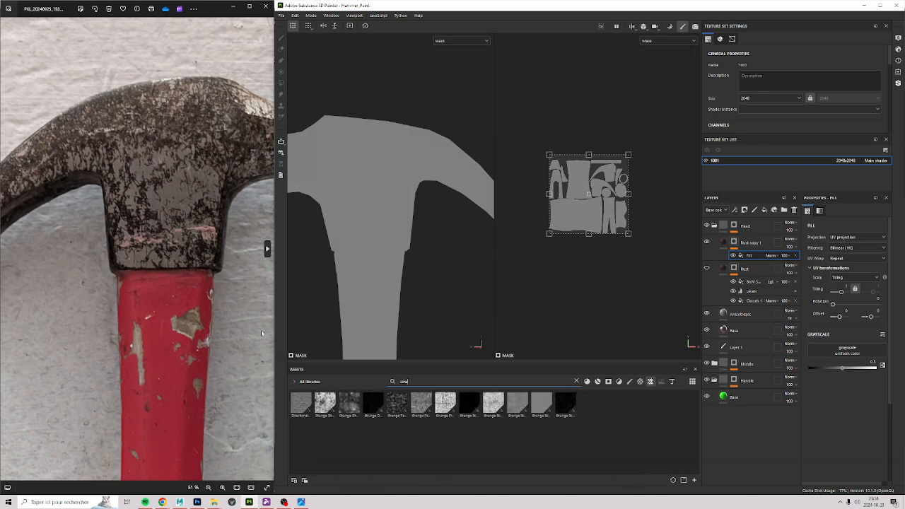
type("tches")
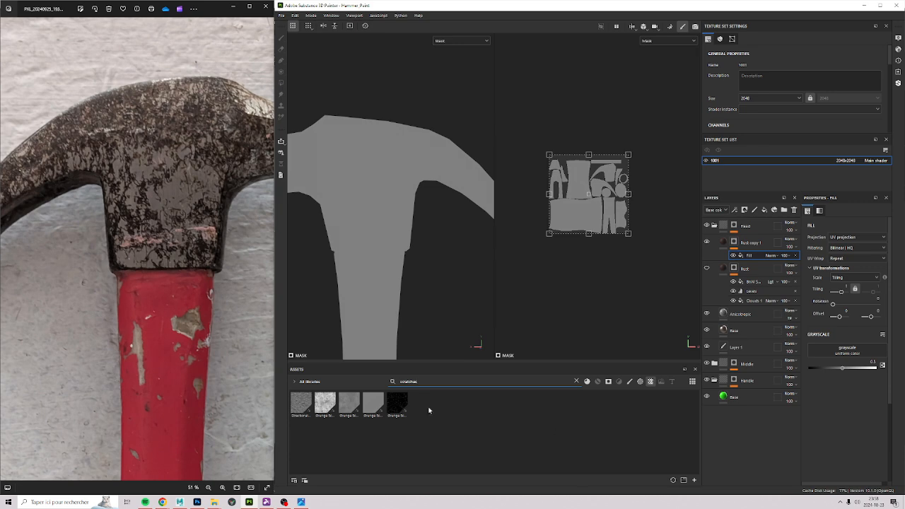
left_click_drag(399, 406, 818, 352)
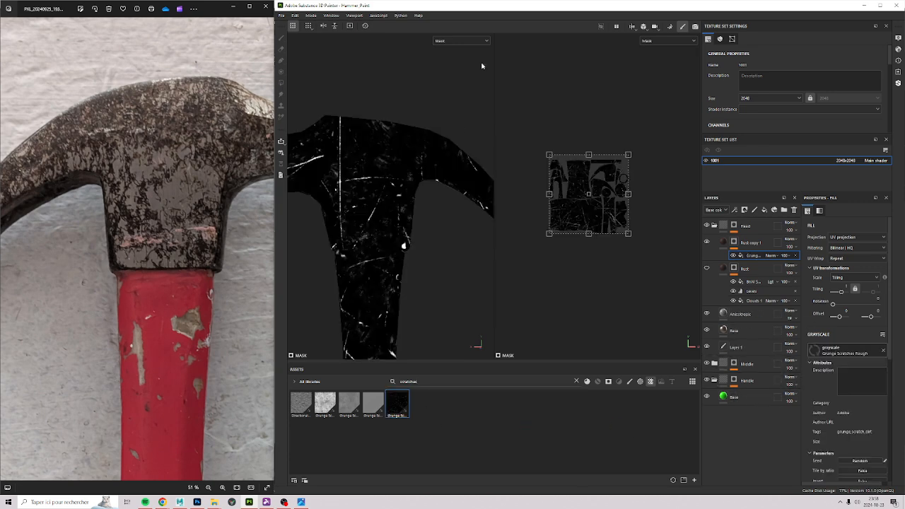
Step: Return to the material view and examine the scratches on the hammer head along with the Rust copy's Metal Rust parameters
left_click(749, 242)
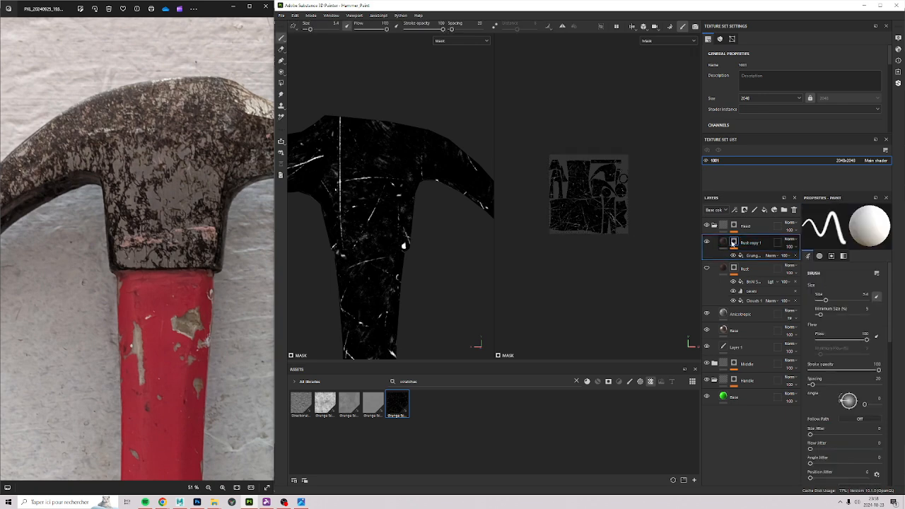
scroll(339, 132, "up", 5)
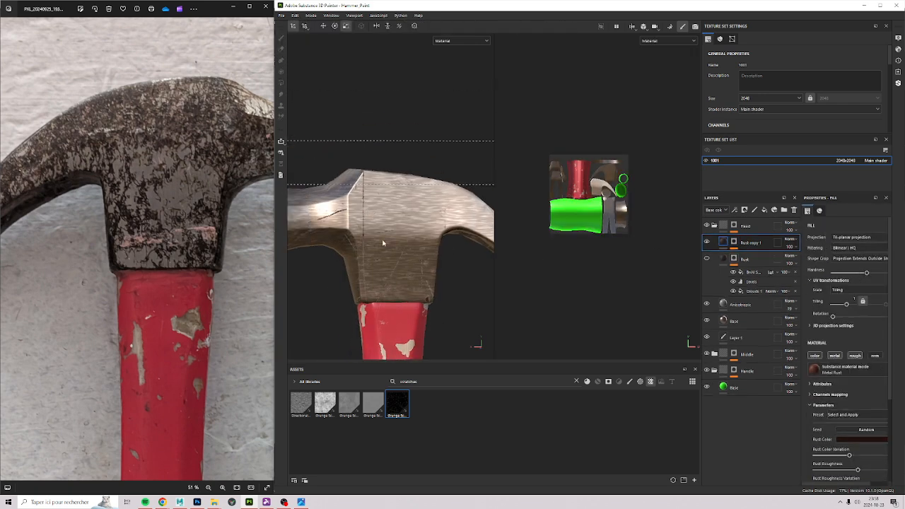
left_click_drag(423, 226, 383, 245, "alt")
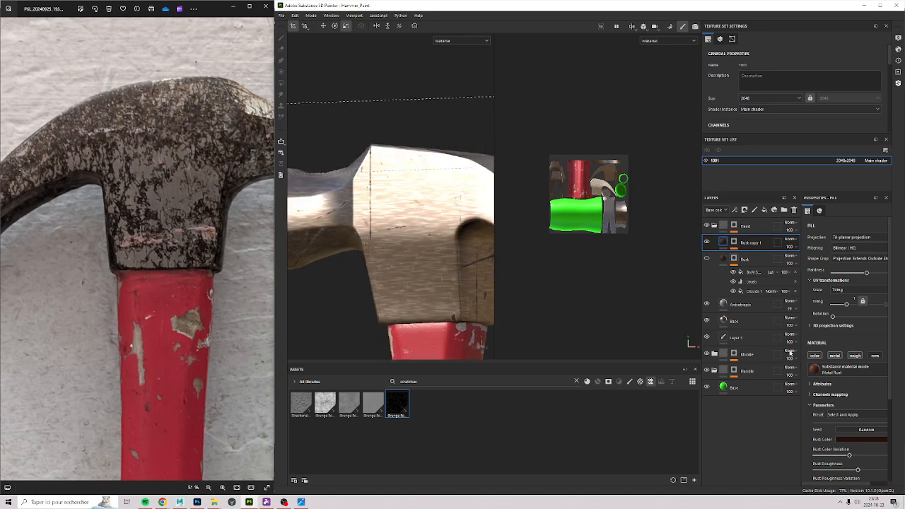
scroll(869, 464, "down", 2)
scroll(833, 394, "down", 1)
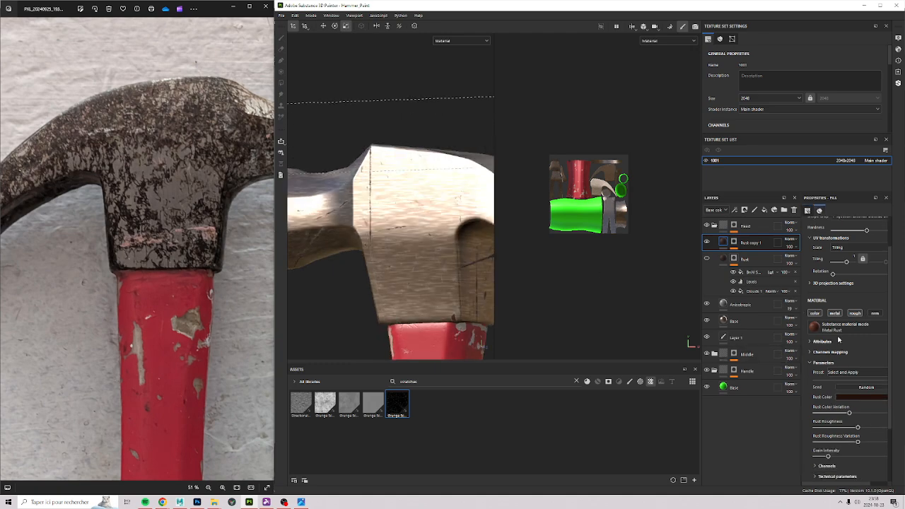
scroll(851, 403, "down", 2)
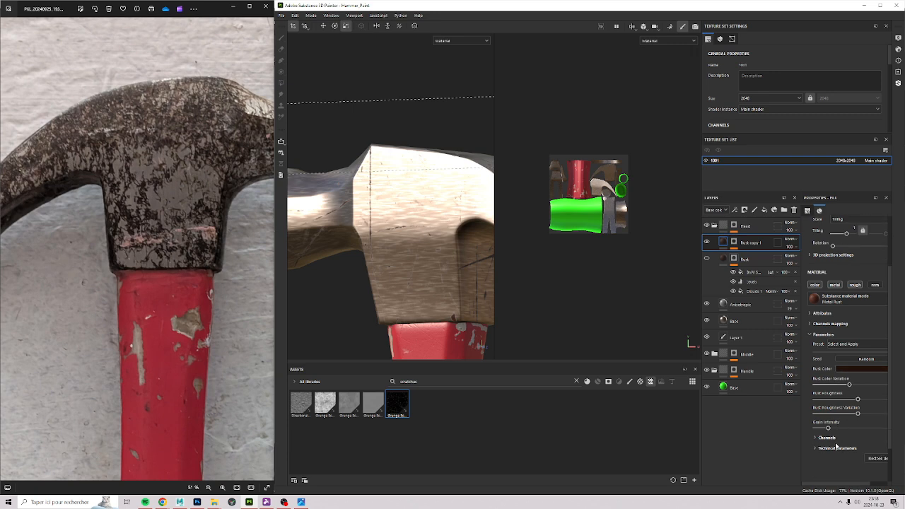
scroll(377, 250, "down", 5)
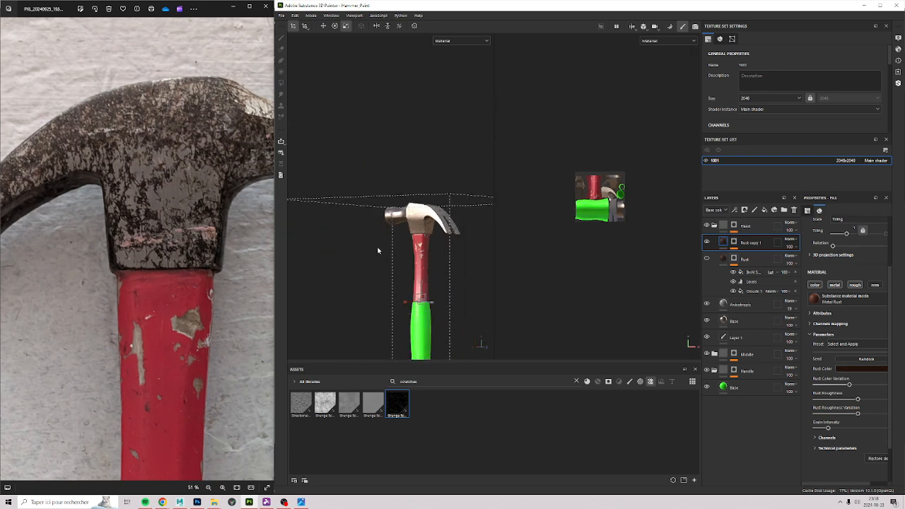
left_click_drag(377, 250, 347, 206, "alt")
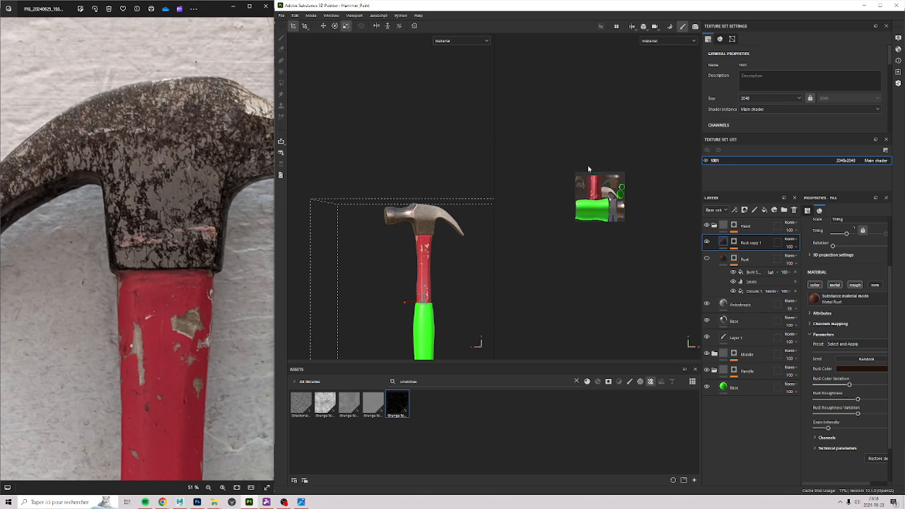
left_click_drag(417, 250, 424, 292, "alt")
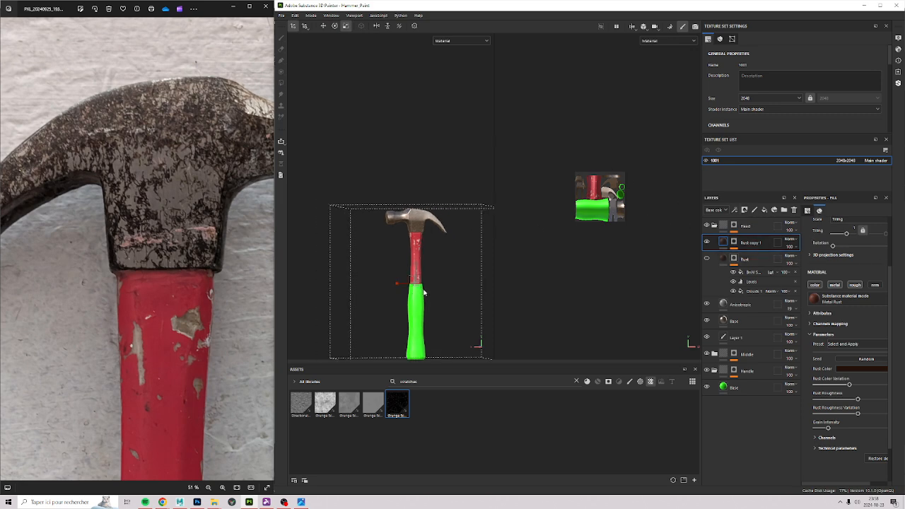
Step: Set the Grunge Scratches mask fill to Tri-planar projection and shrink its projection box for finer scratches across the head
left_click_drag(689, 261, 749, 243)
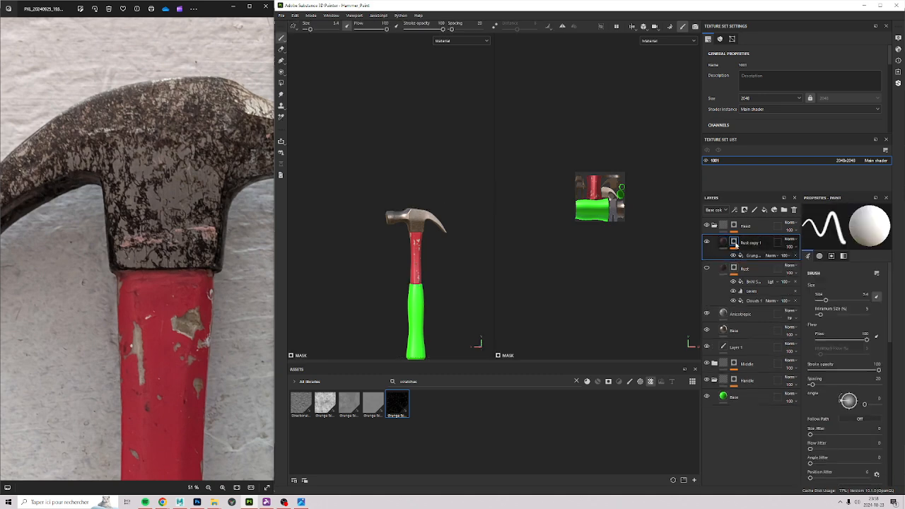
left_click(747, 256)
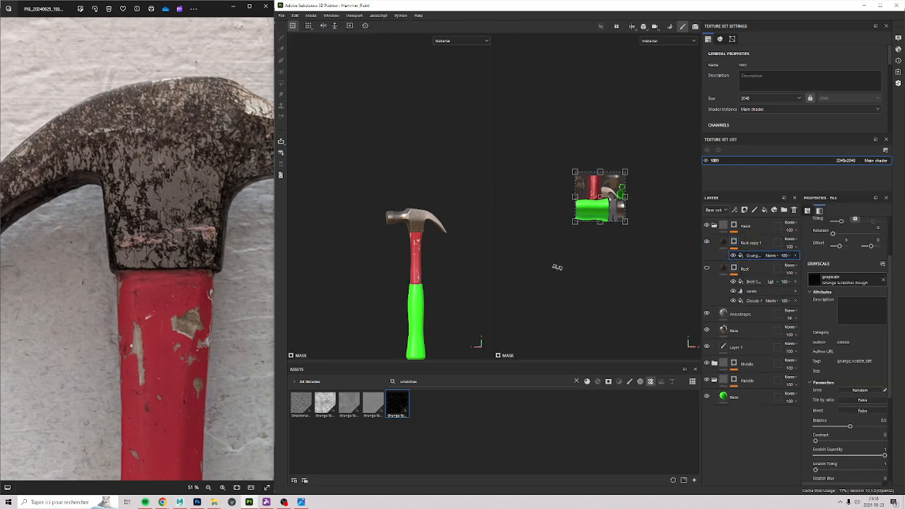
scroll(558, 142, "up", 2)
scroll(852, 227, "up", 3)
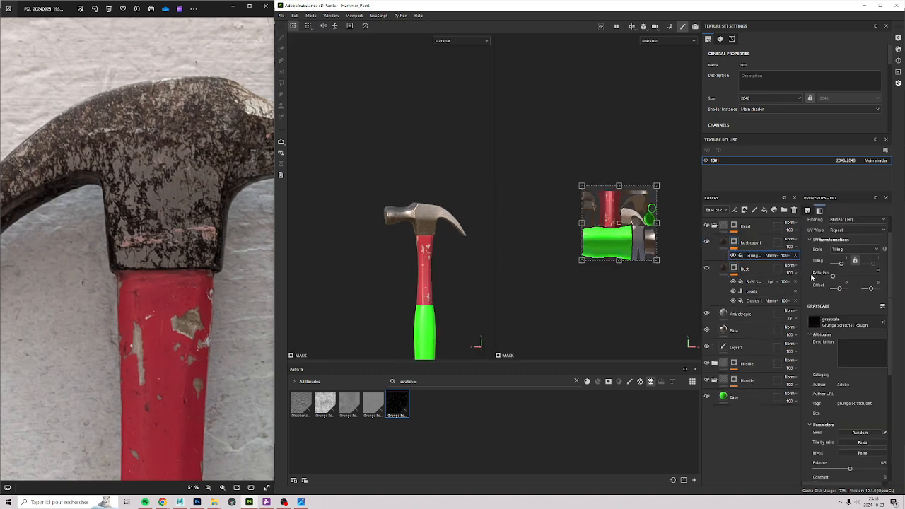
left_click(857, 238)
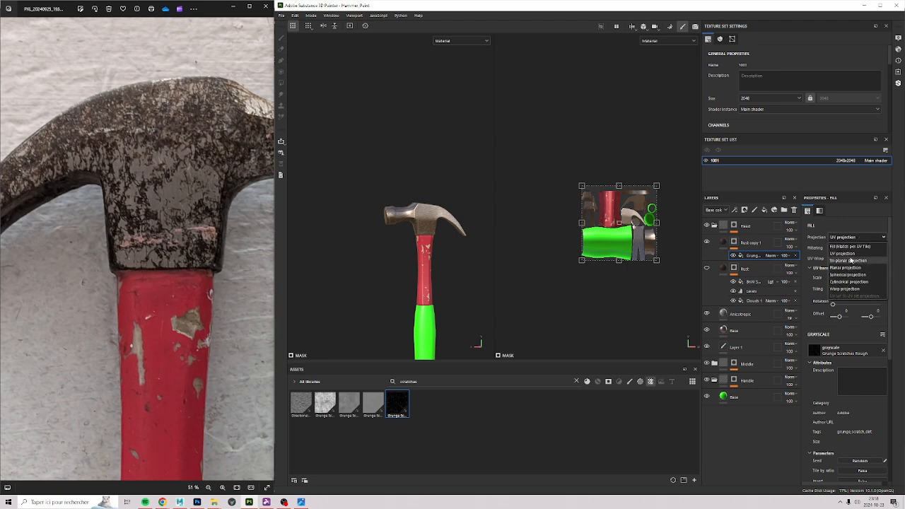
left_click(857, 261)
scroll(378, 261, "up", 2)
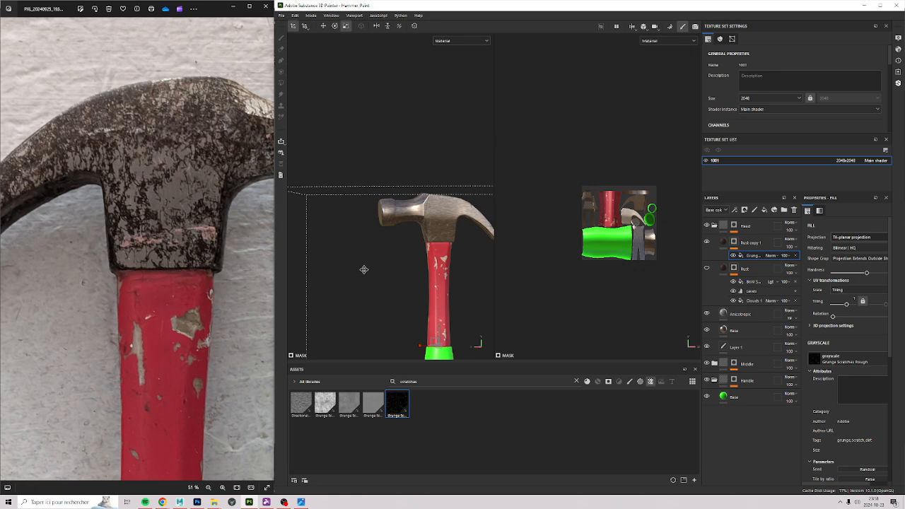
scroll(419, 272, "up", 2)
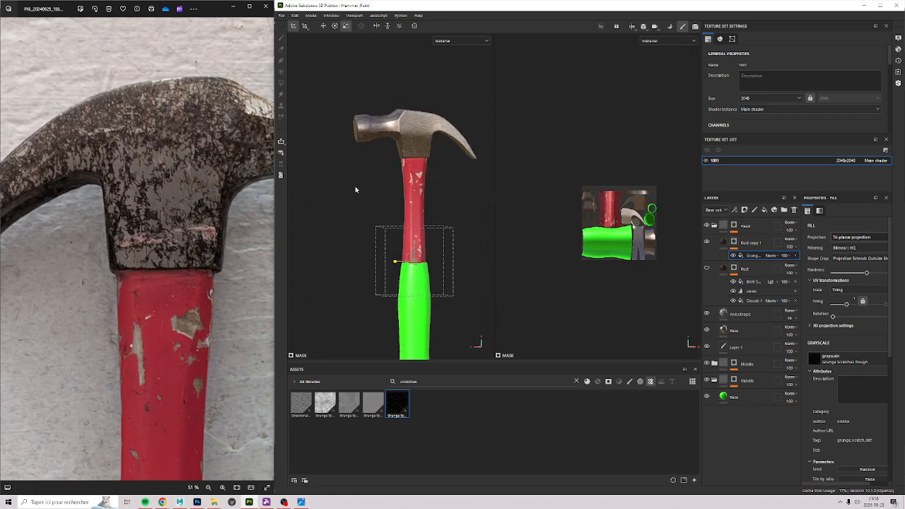
scroll(419, 79, "up", 2)
scroll(406, 203, "up", 4)
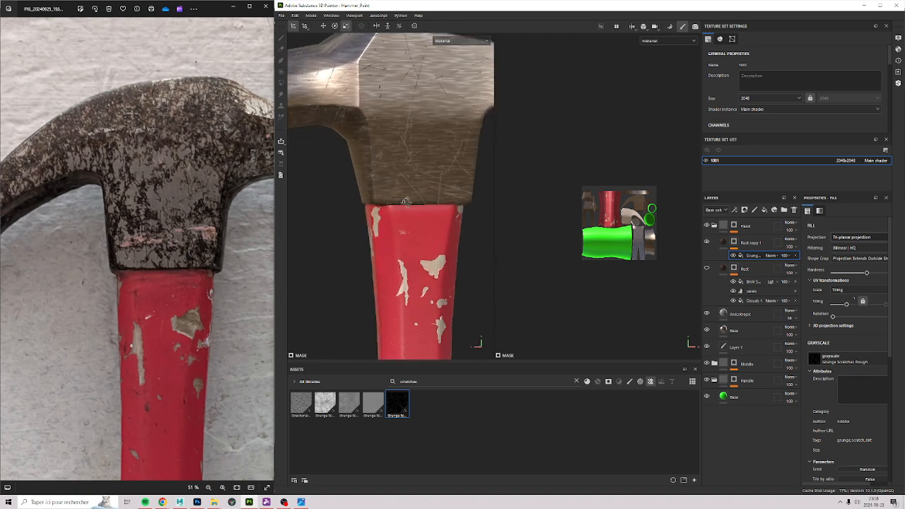
Step: Add a Levels effect to the Rust copy's mask and lower its white point to 0.242 to strengthen the scratches
scroll(368, 185, "down", 3)
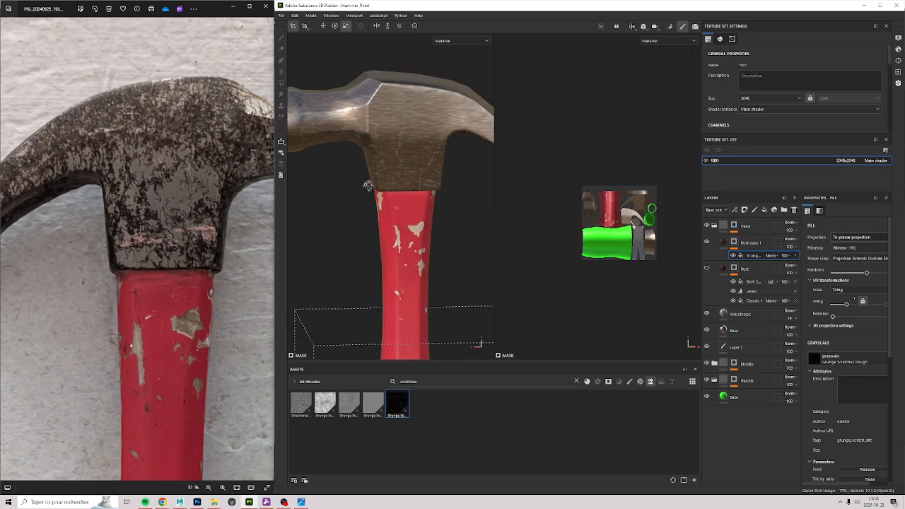
left_click_drag(368, 185, 363, 148, "alt")
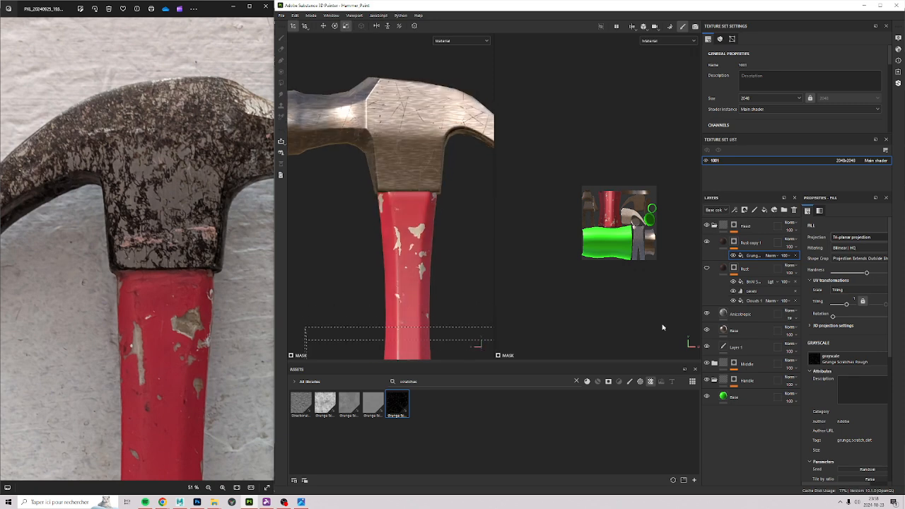
left_click(753, 214)
left_click(757, 243)
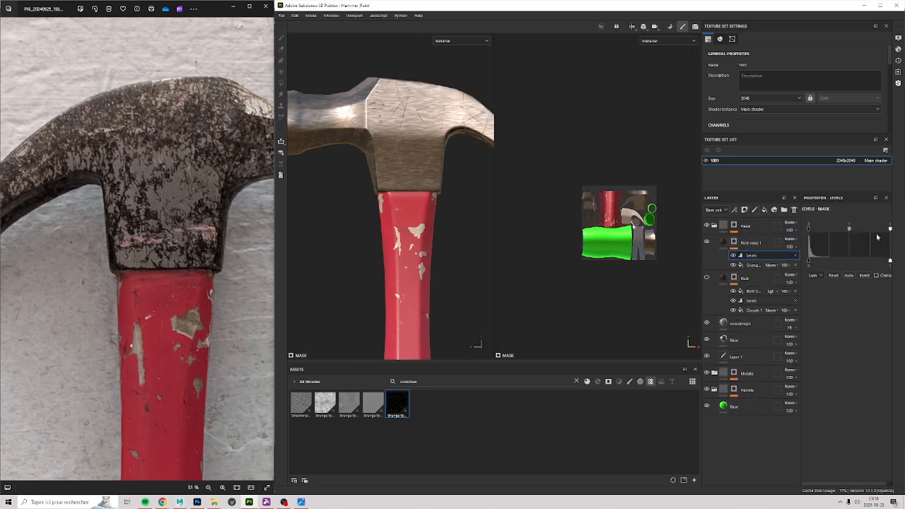
left_click_drag(886, 232, 829, 231)
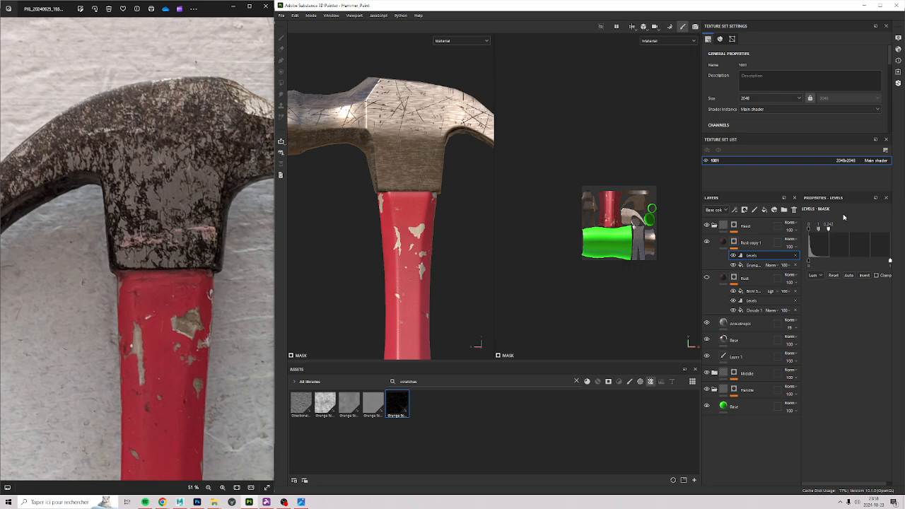
Step: Duplicate the Grunge Scratches fill in the Rust copy's mask and randomize the duplicate's seed
left_click(754, 265)
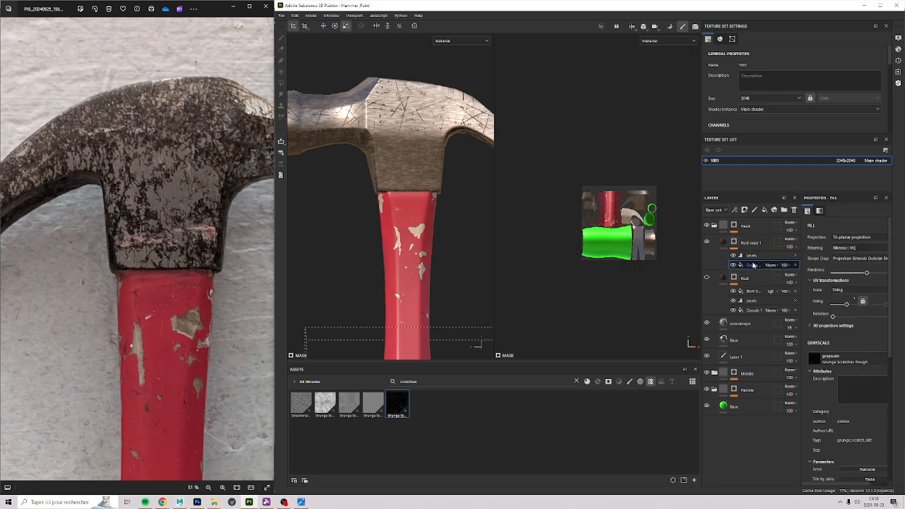
right_click(754, 263)
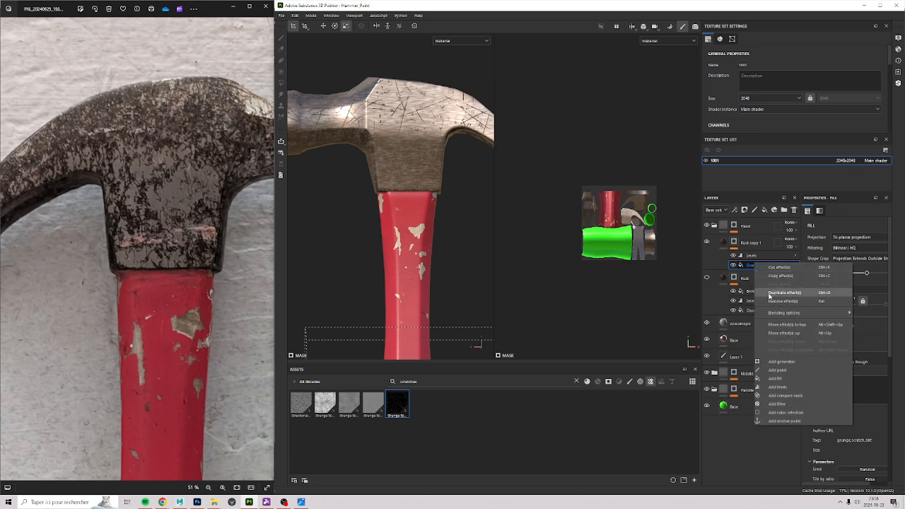
left_click(771, 296)
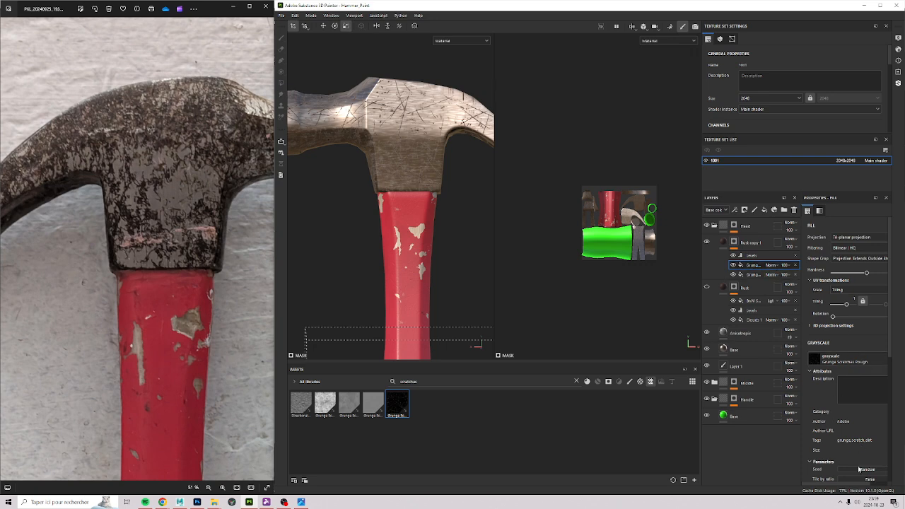
scroll(858, 467, "down", 1)
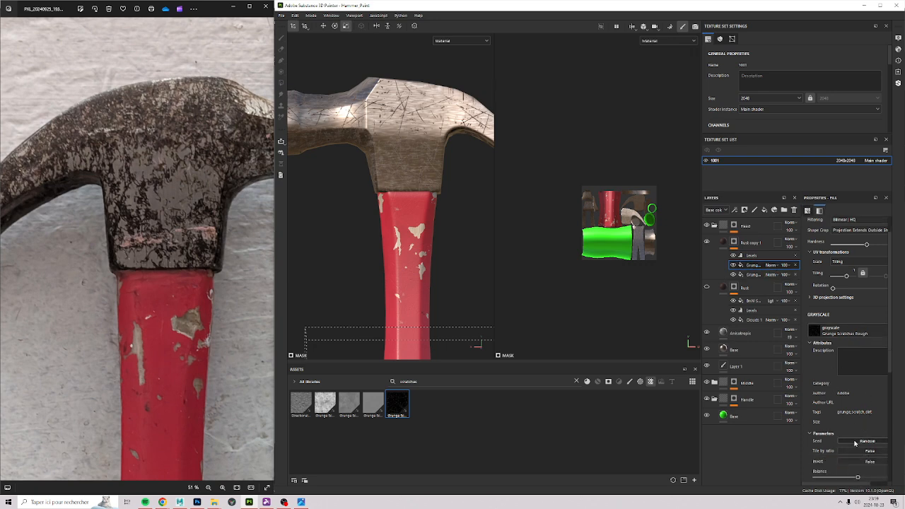
left_click(855, 443)
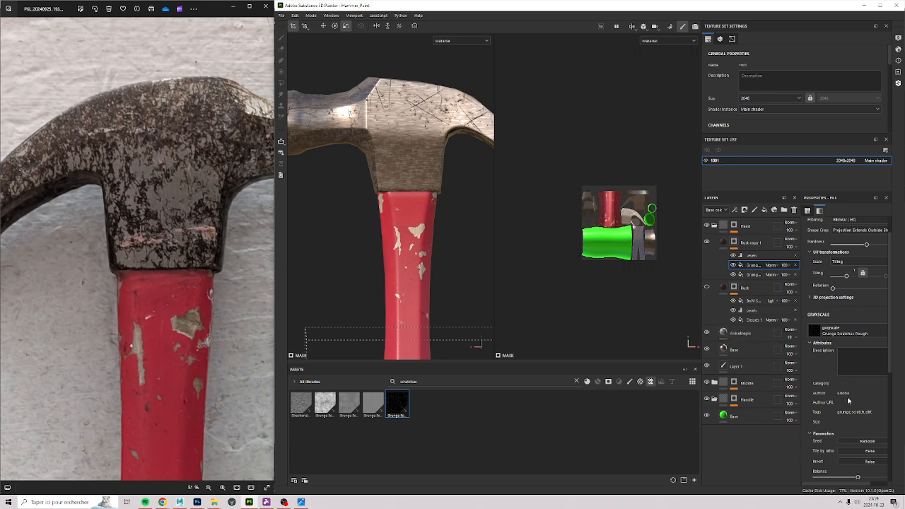
Step: Display the Rust copy's mask on the model and set the duplicated scratches fill's blending mode to Lighten (Max)
left_click(773, 268)
left_click(773, 269)
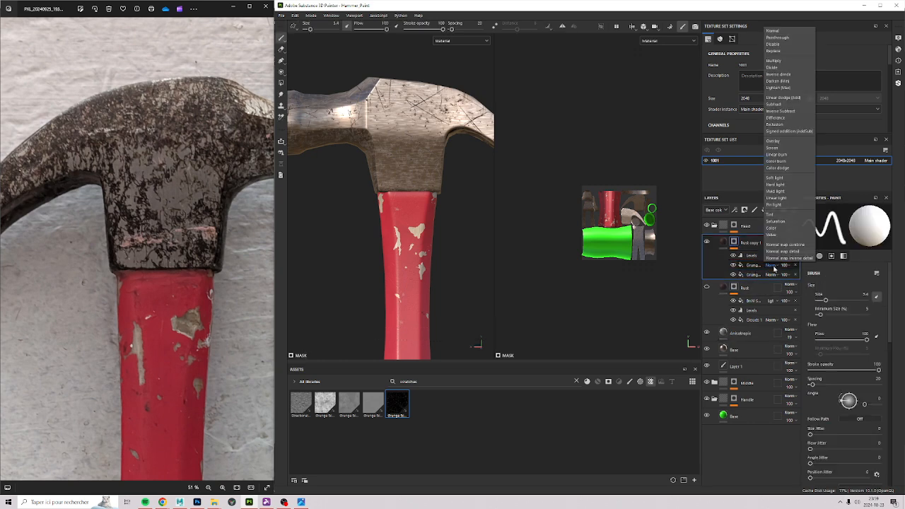
left_click(738, 246)
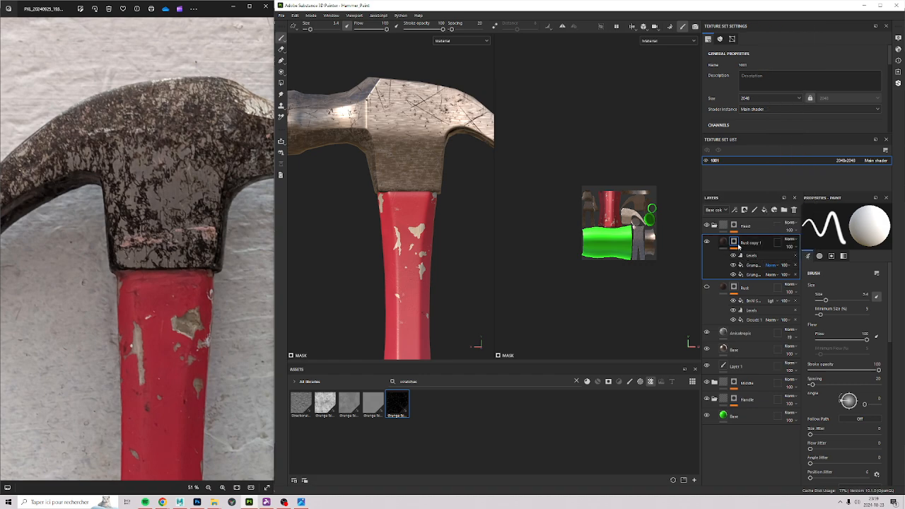
left_click(737, 243, "alt")
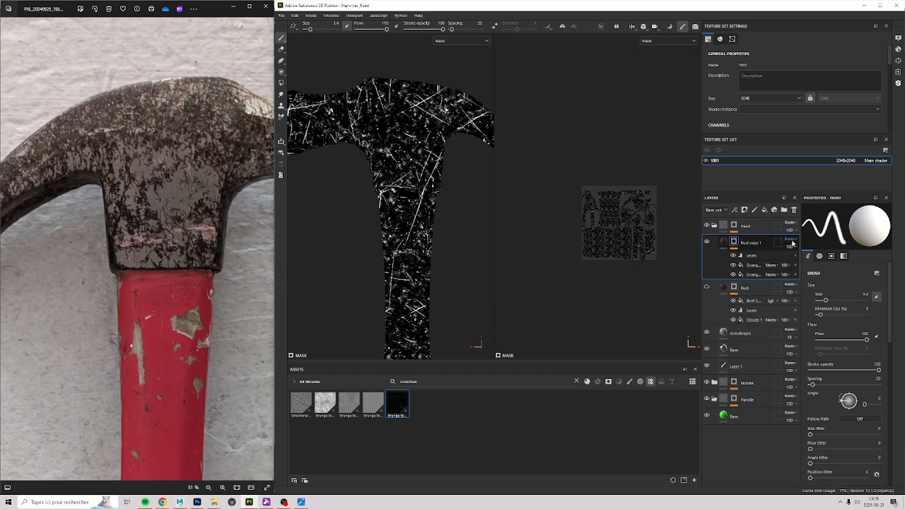
left_click(789, 239)
left_click(801, 303)
left_click(753, 266)
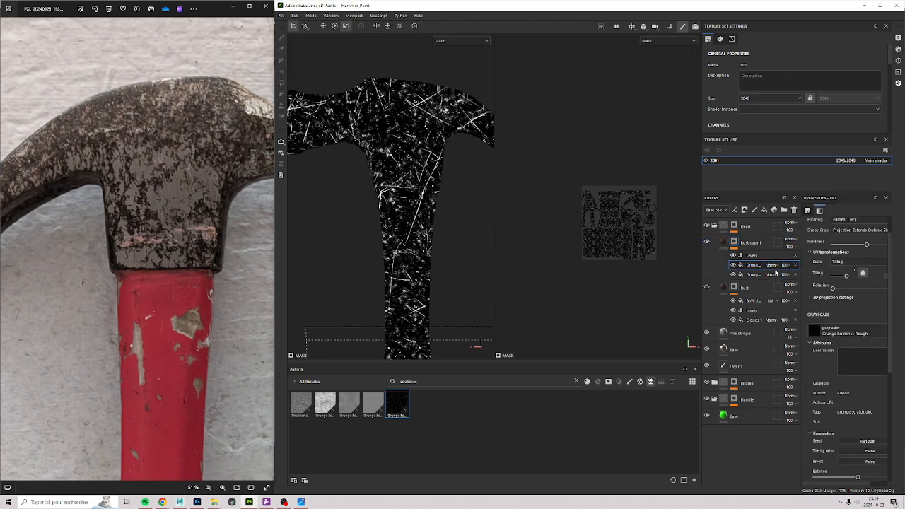
left_click(770, 265)
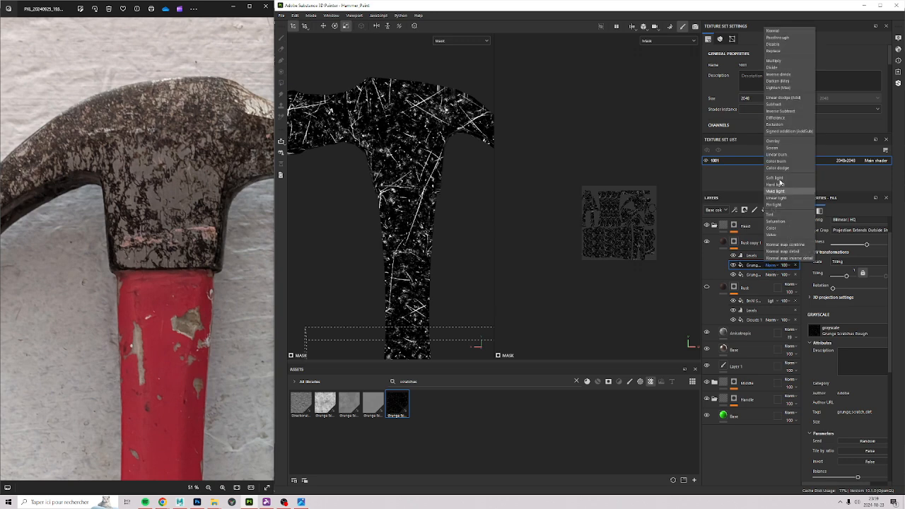
left_click(780, 88)
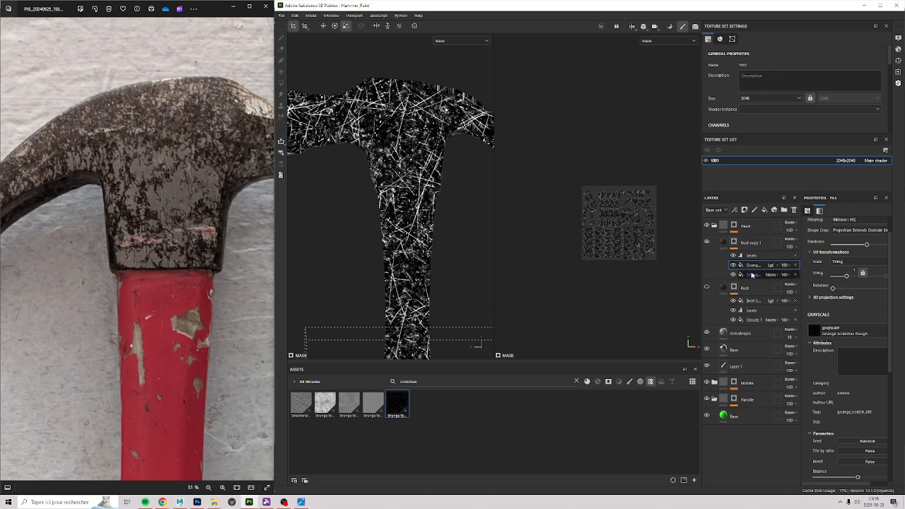
Step: Return to the material view and set the BnW Spots fill in the Rust layer's mask to Tri-planar projection
left_click(722, 242)
scroll(414, 130, "up", 2)
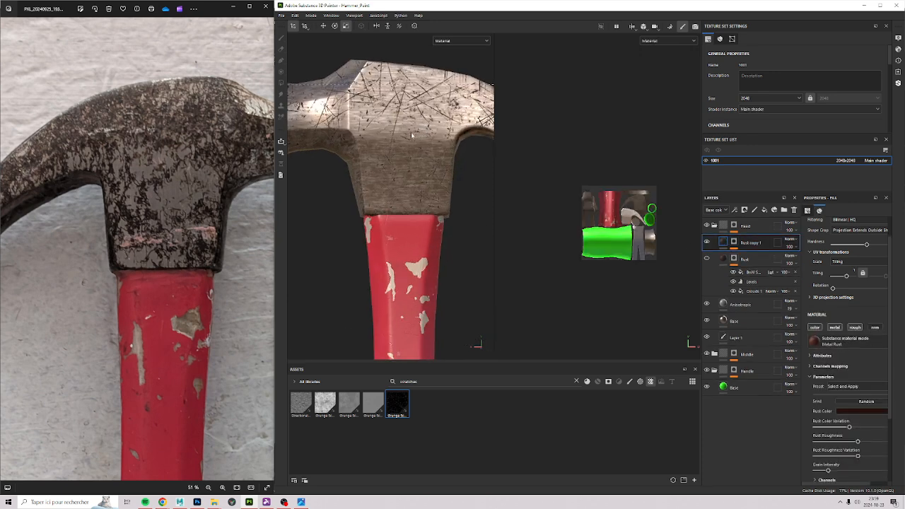
middle_click_drag(414, 131, 432, 207, "alt")
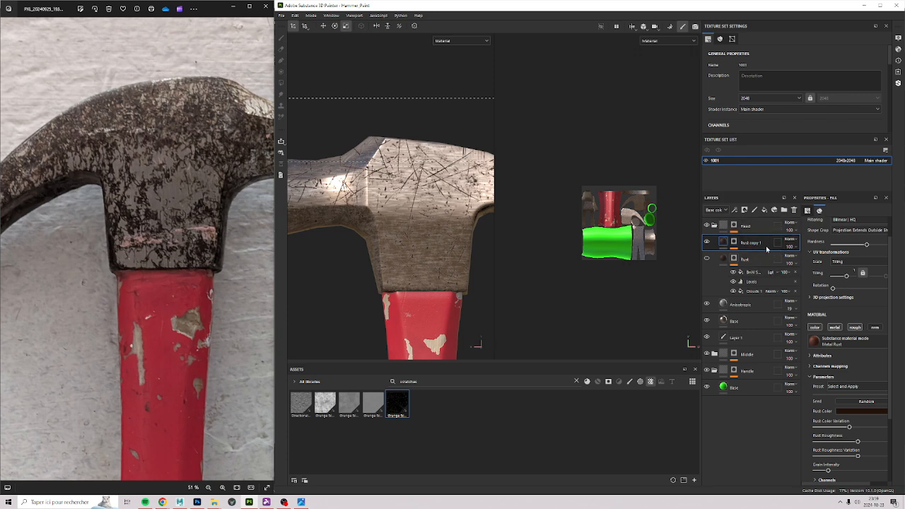
scroll(884, 258, "up", 1)
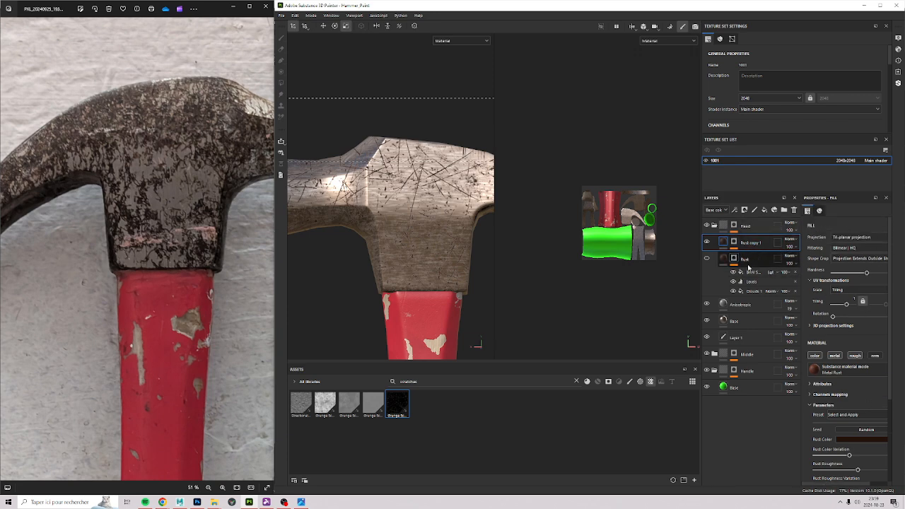
left_click(757, 291)
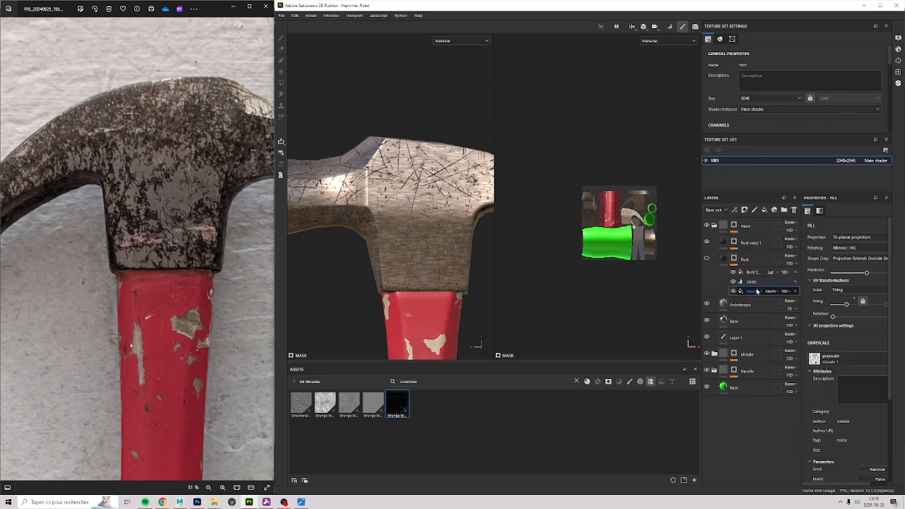
left_click(754, 271)
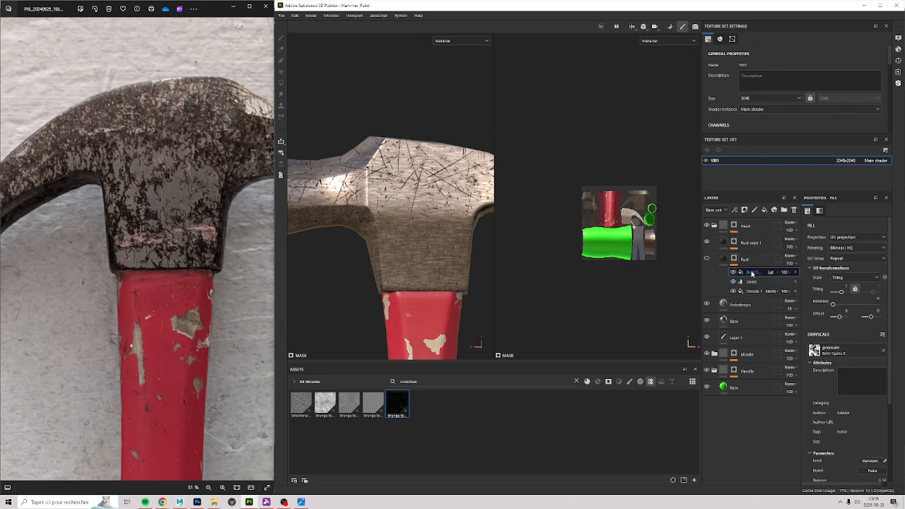
left_click(844, 237)
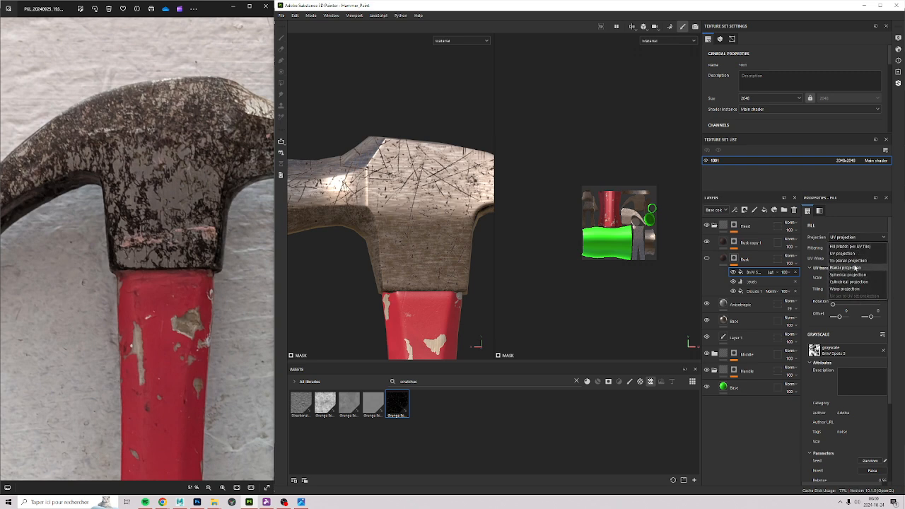
left_click(851, 262)
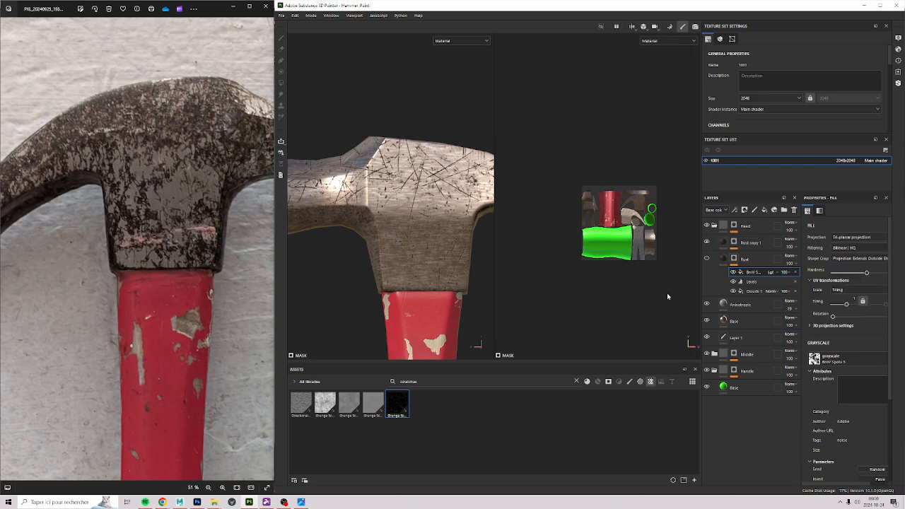
Step: Move the duplicated Grunge Scratches fill's projection box further down along the hammer's handle
scroll(365, 332, "down", 5)
middle_click_drag(378, 261, 422, 196, "alt")
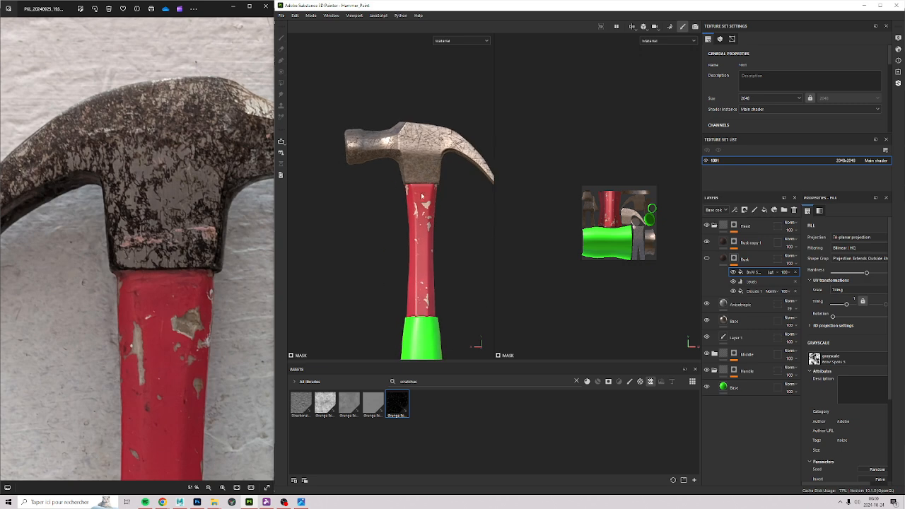
scroll(410, 159, "down", 3)
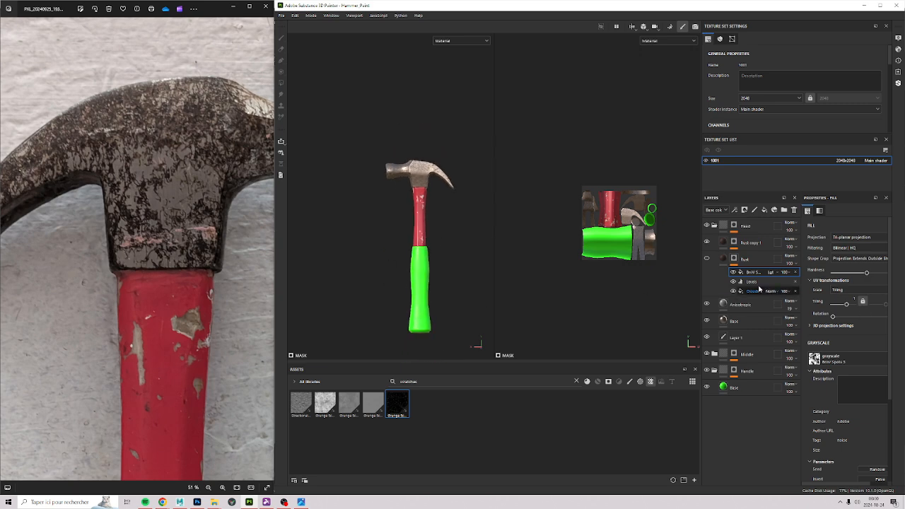
left_click(751, 248)
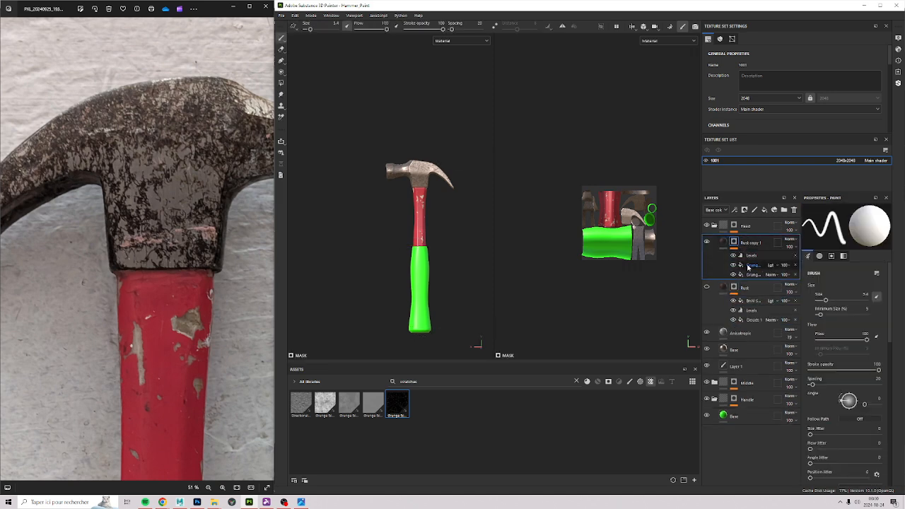
right_click_drag(353, 256, 407, 272, "alt")
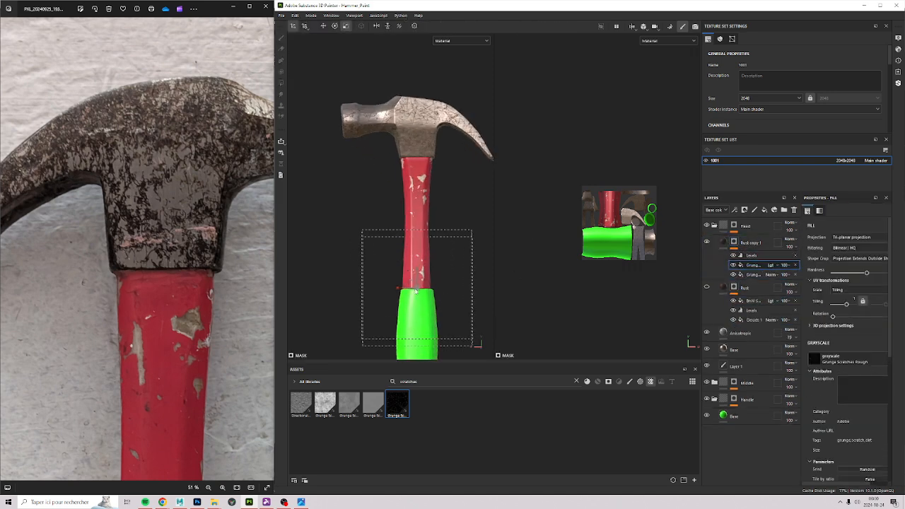
key("w")
left_click_drag(424, 290, 411, 362)
Step: Lower the white point of the Rust copy mask's Levels much further to spread dense rust patches across the head
scroll(420, 121, "up", 5)
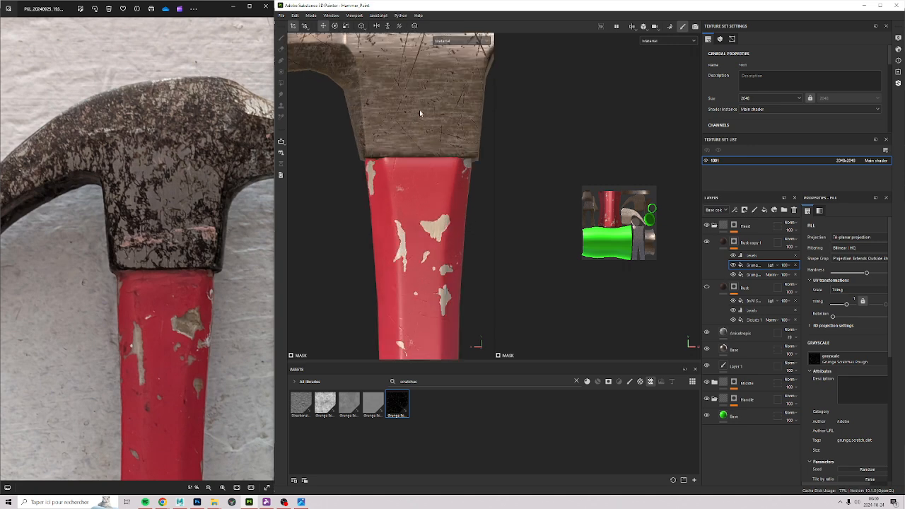
left_click_drag(422, 113, 397, 139, "alt")
scroll(402, 167, "down", 3)
left_click_drag(396, 196, 414, 170, "alt")
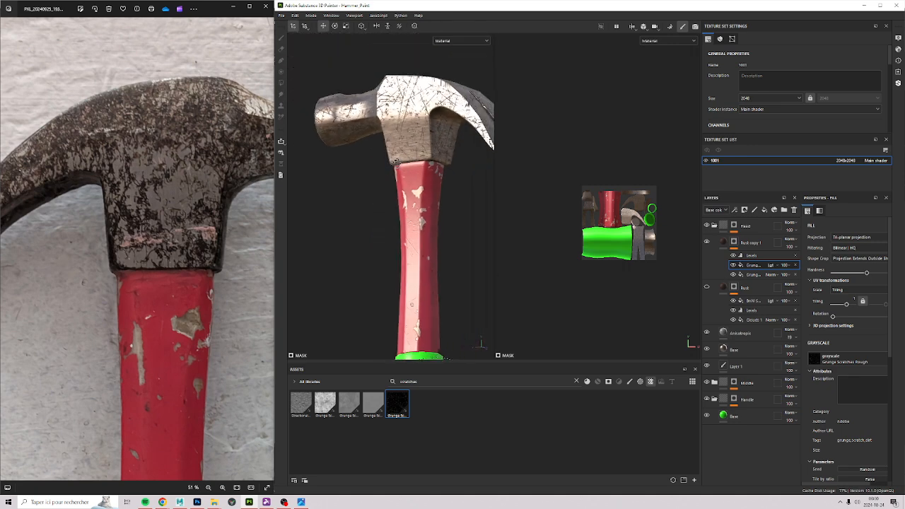
mouse_move(413, 170)
right_mouse_down("shift")
mouse_move(431, 168)
mouse_move(396, 168)
right_mouse_up("shift")
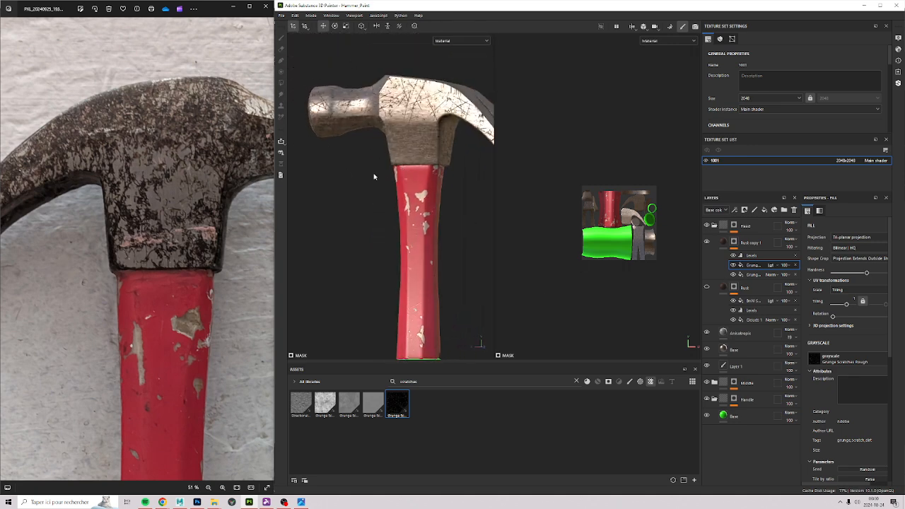
scroll(374, 176, "up", 2)
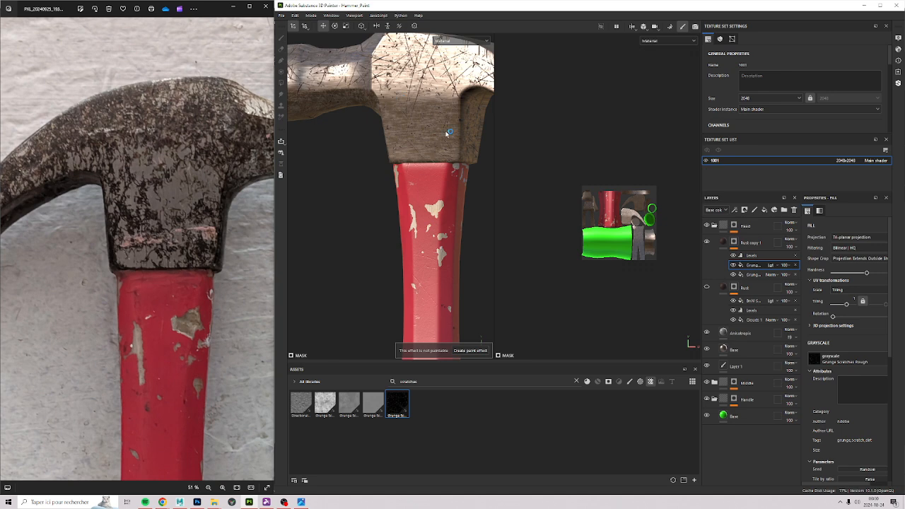
mouse_move(429, 244)
left_mouse_down("alt")
mouse_move(398, 268)
mouse_move(384, 218)
left_mouse_up("alt")
left_click(790, 257)
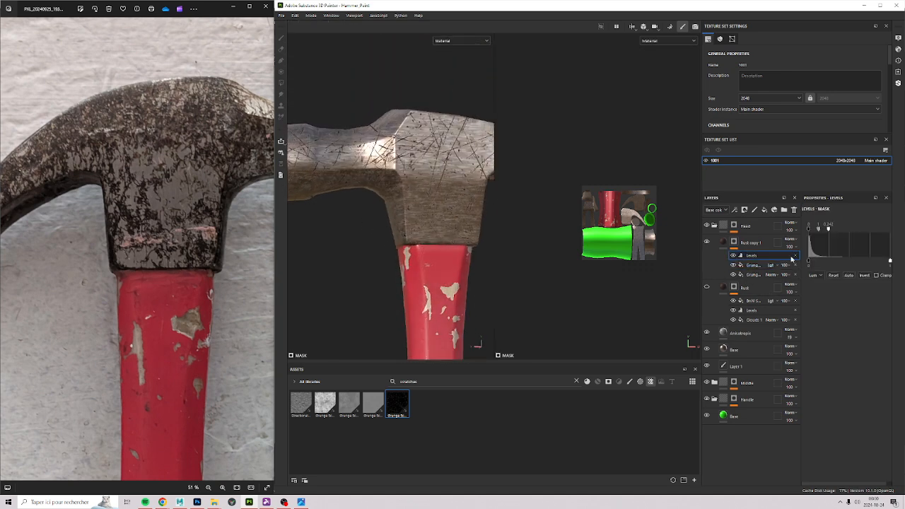
left_click_drag(832, 233, 811, 233)
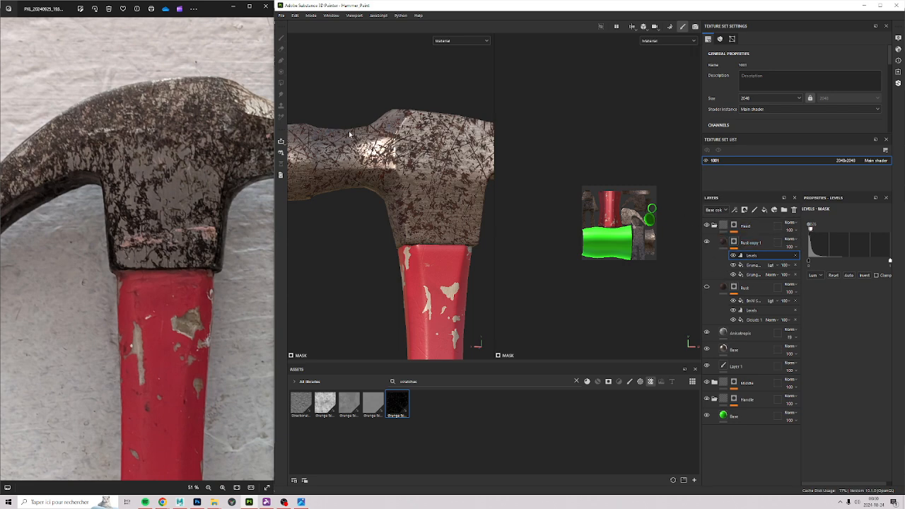
scroll(432, 166, "up", 5)
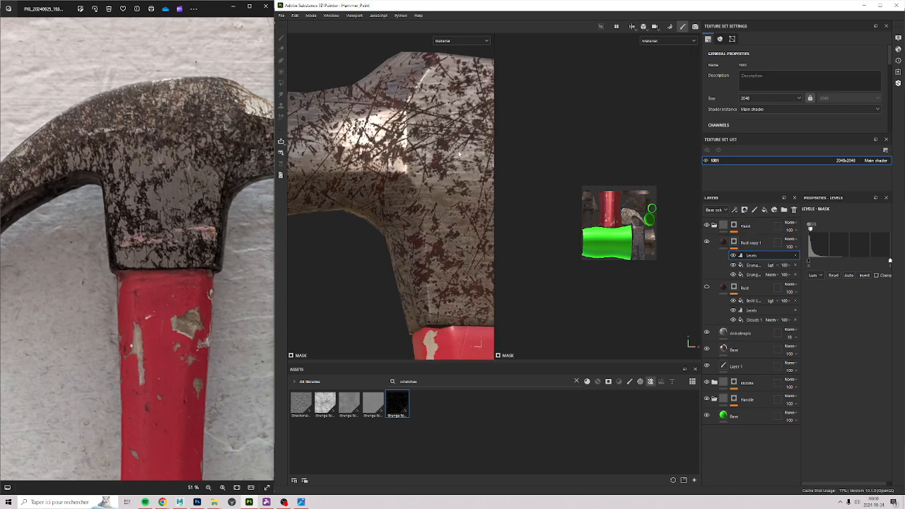
Step: Try the duplicated Grunge Scratches fill with Scratch Dirtiness at its minimum, and undo that change
left_click(752, 264)
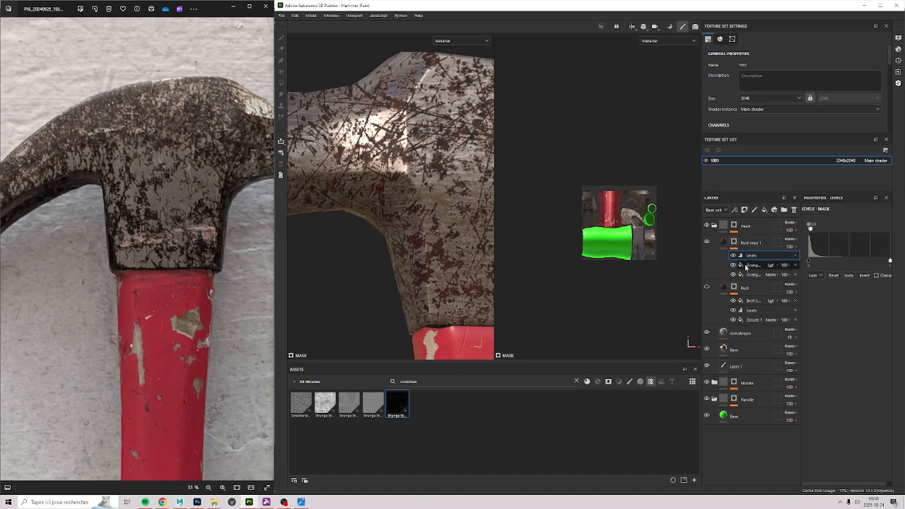
scroll(841, 354, "down", 2)
scroll(839, 364, "down", 6)
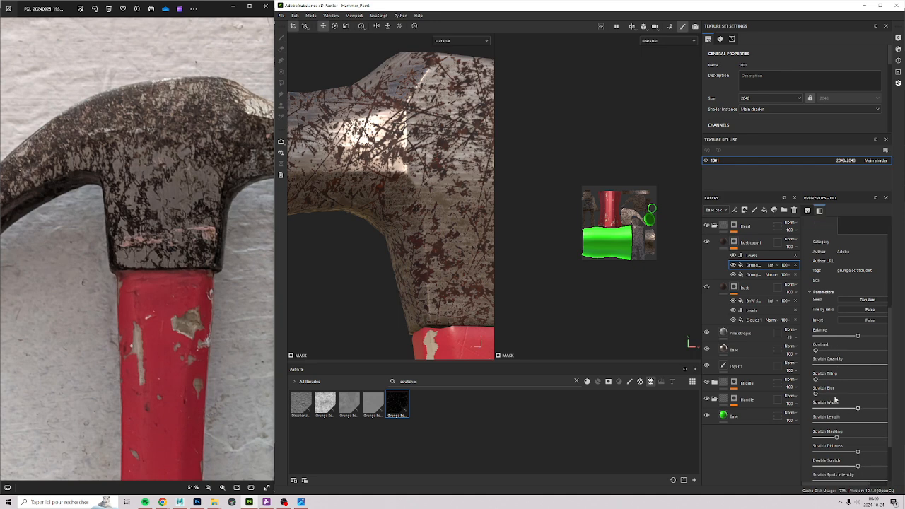
scroll(837, 396, "down", 2)
scroll(838, 396, "down", 1)
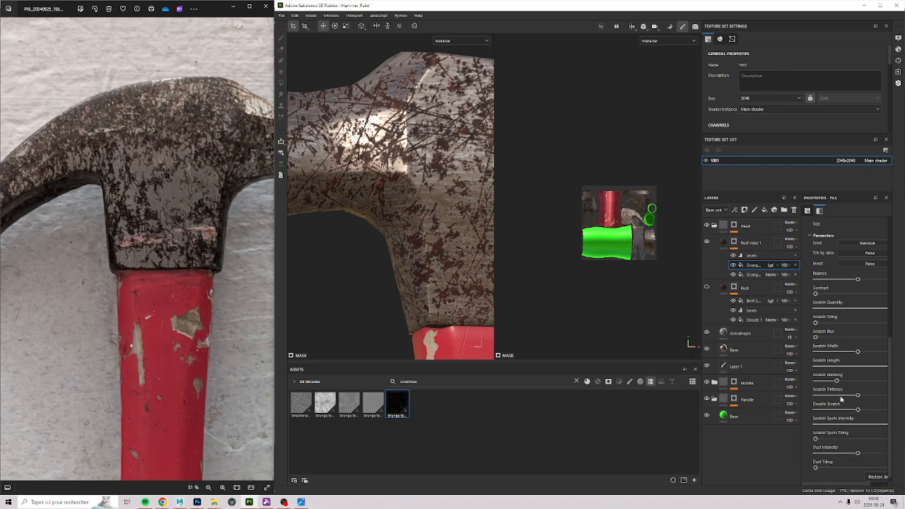
left_click_drag(852, 396, 587, 364)
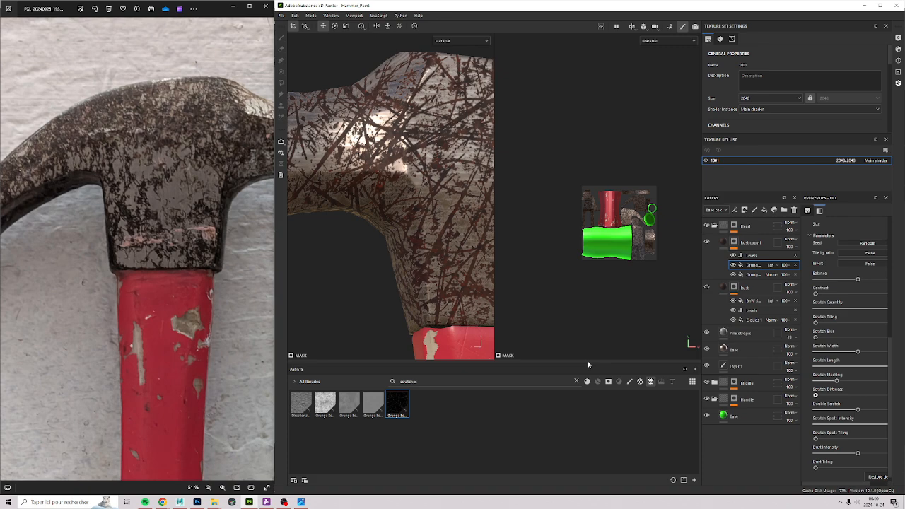
key("ctrl+z")
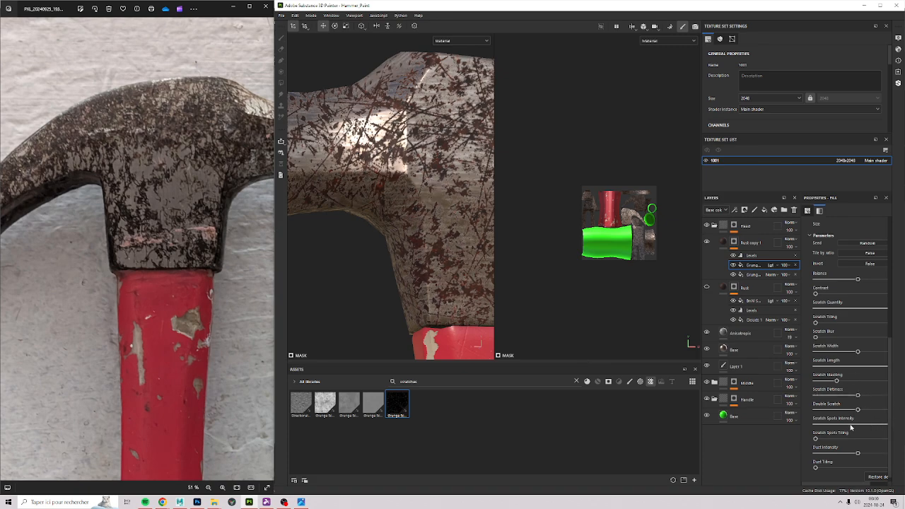
scroll(855, 424, "down", 1)
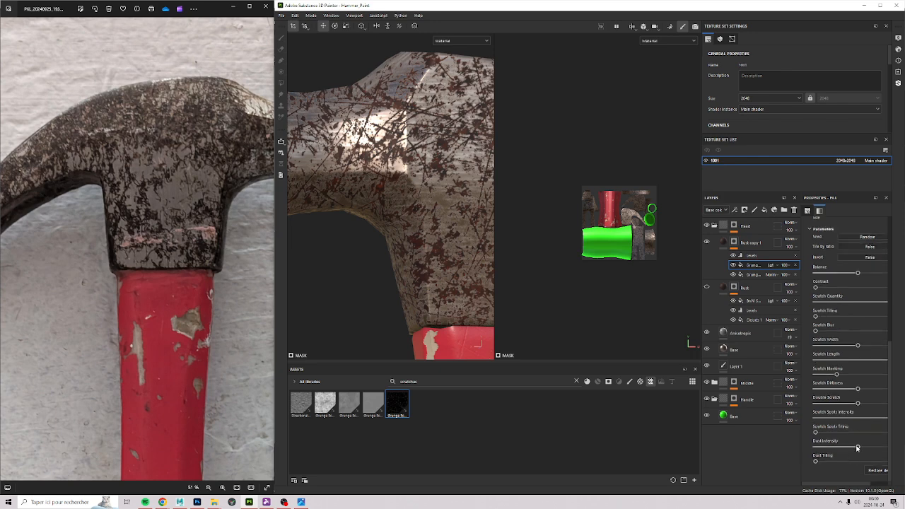
Step: Lower the Dust Intensity to its minimum on both grunge scratches fills in the Rust copy 1 mask
left_click_drag(857, 448, 716, 446)
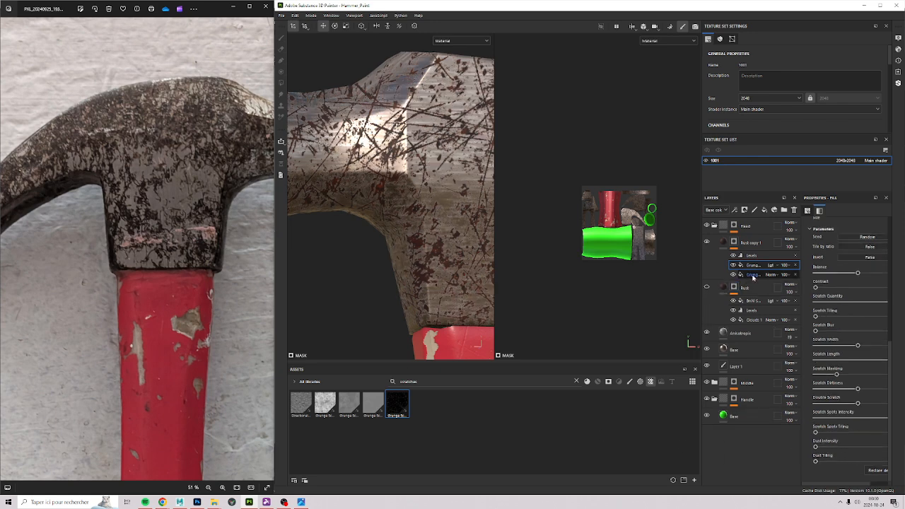
key("ctrl+z")
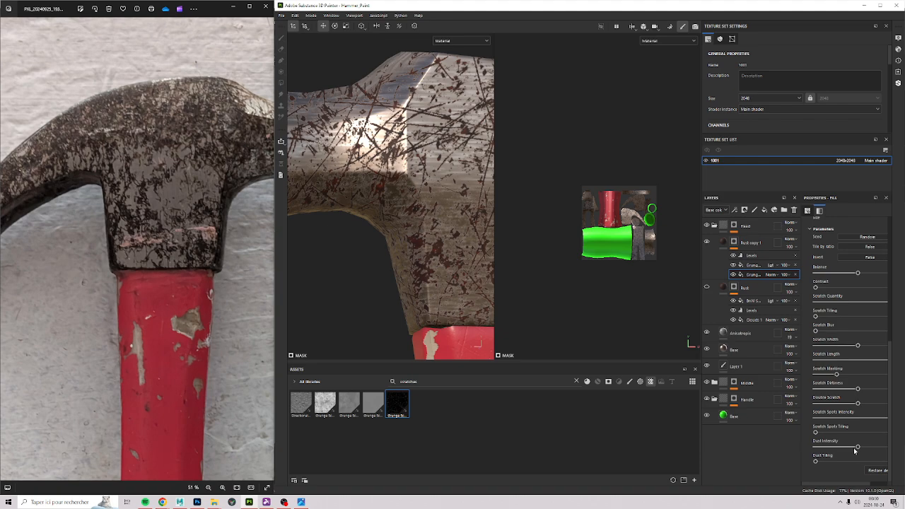
left_click_drag(855, 447, 636, 436)
right_click_drag(379, 163, 449, 196, "alt")
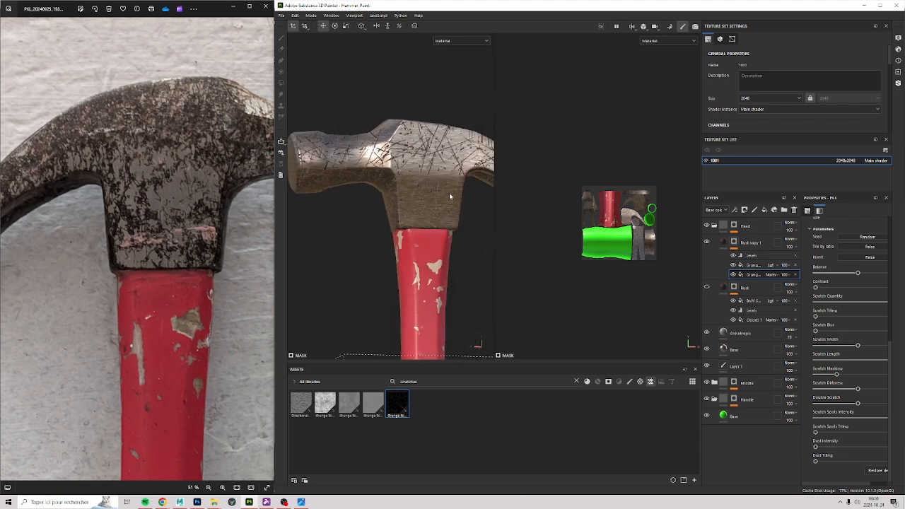
left_click_drag(449, 197, 407, 200, "alt")
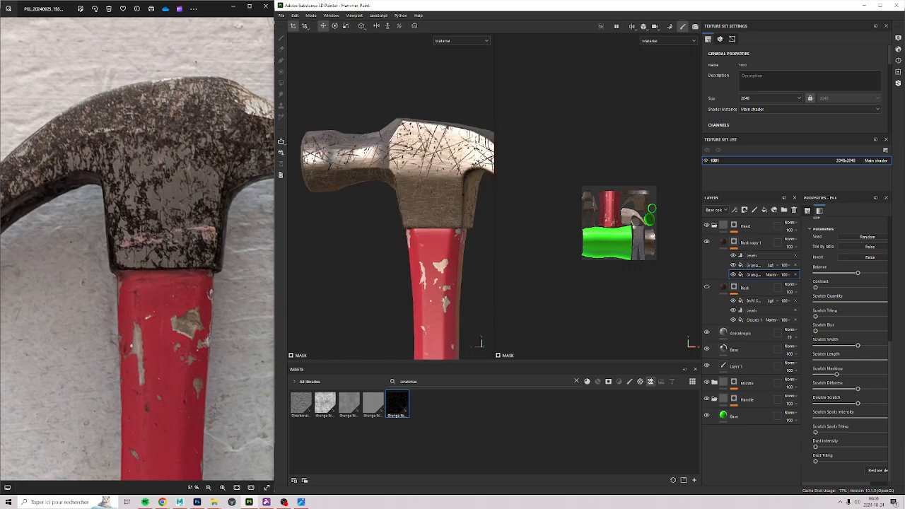
scroll(479, 344, "up", 2)
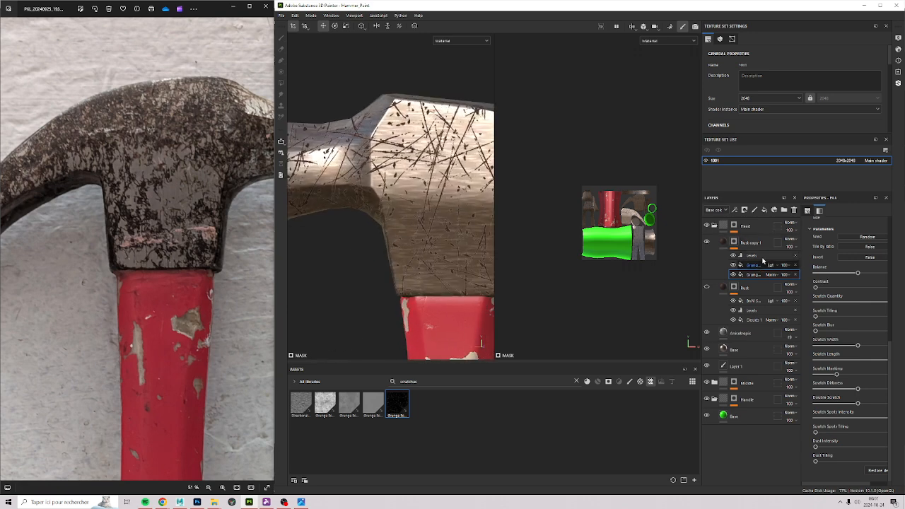
Step: Add a Warp filter above the Levels in the Rust copy 1 mask
left_click(755, 255)
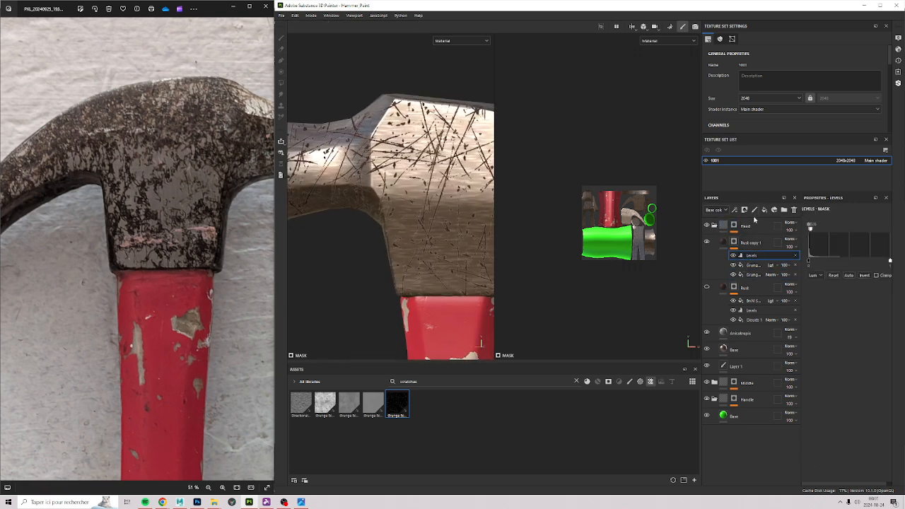
left_click(734, 210)
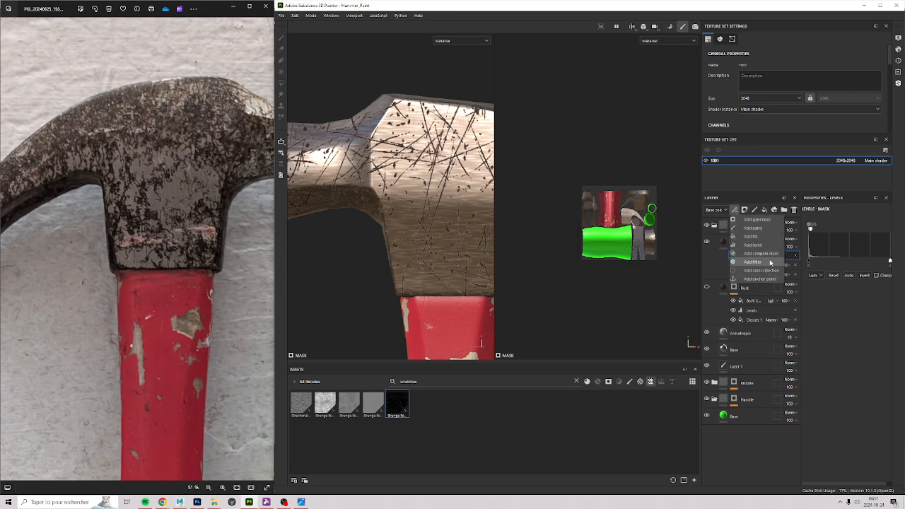
left_click(770, 262)
left_click(846, 227)
type("blur")
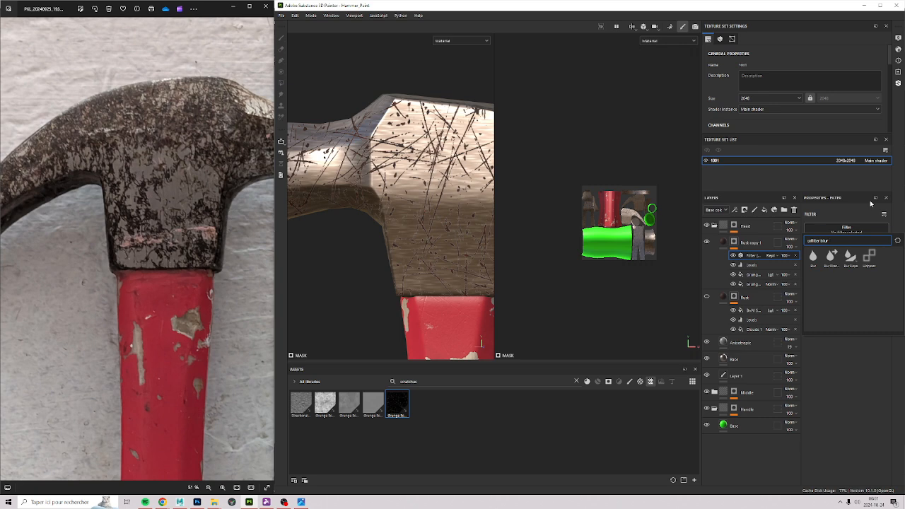
key("BackSpace")
key("BackSpace")
key("BackSpace")
key("BackSpace")
type("warp")
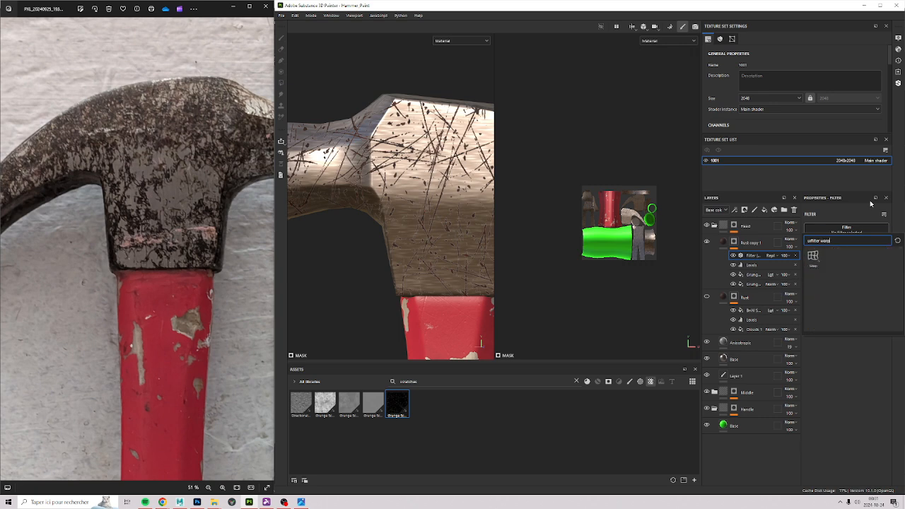
left_click(812, 256)
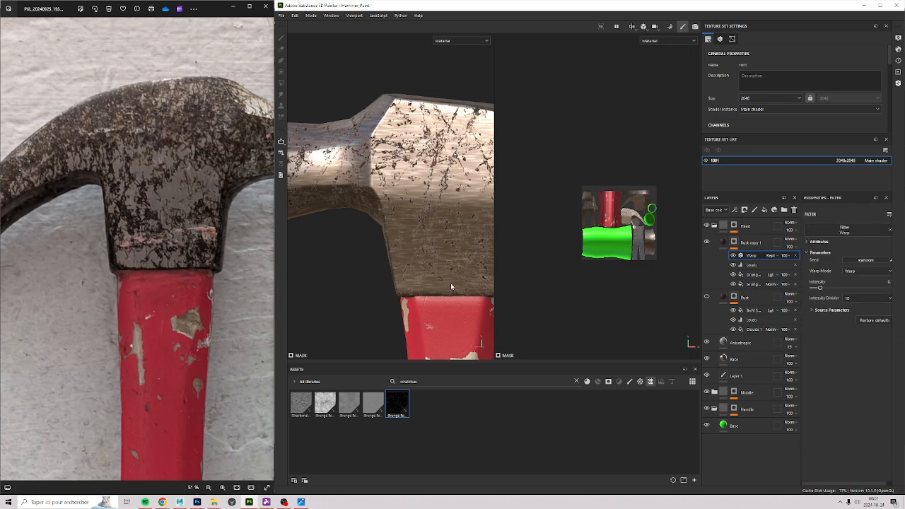
Step: Inspect the warped scratches on the hammer head, expand the filter's Source Parameters and try adjusting Source Tiling
right_click_drag(356, 155, 396, 202, "alt")
middle_click_drag(424, 162, 332, 176, "alt")
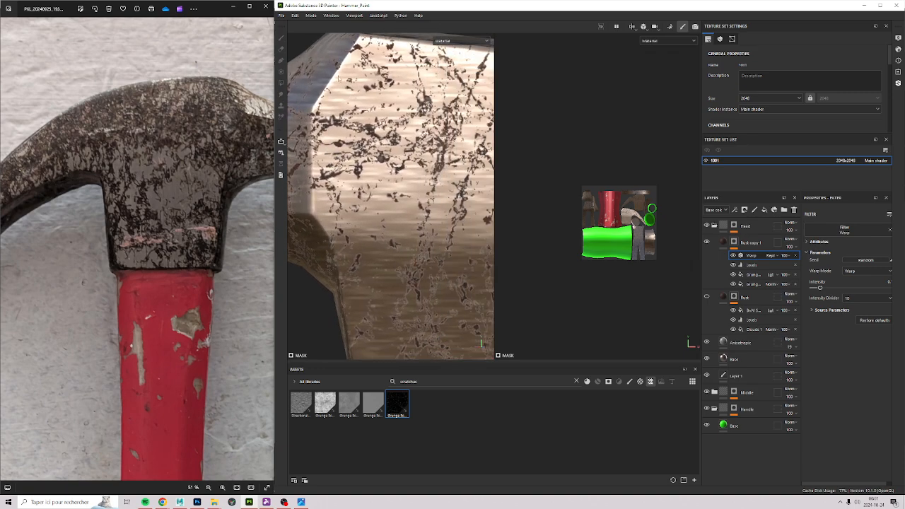
left_click_drag(403, 304, 428, 269, "alt")
right_click_drag(427, 269, 382, 235, "alt")
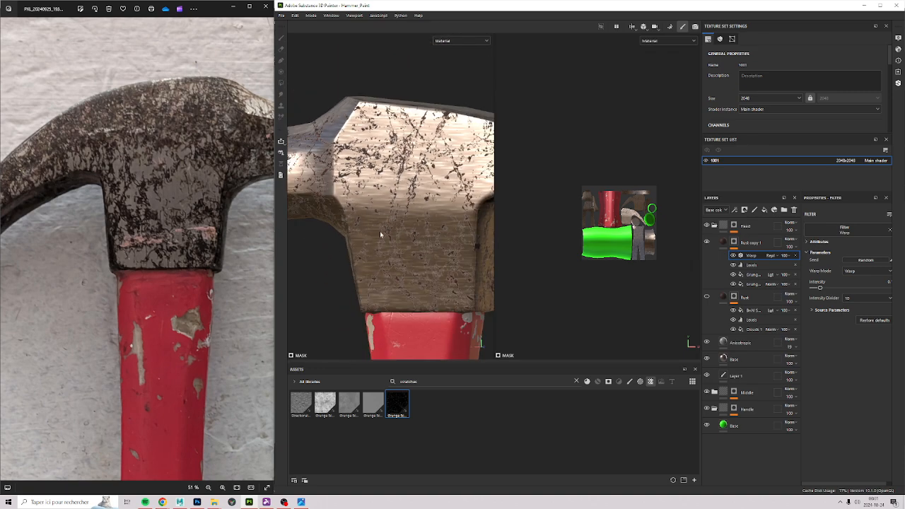
left_click(829, 309)
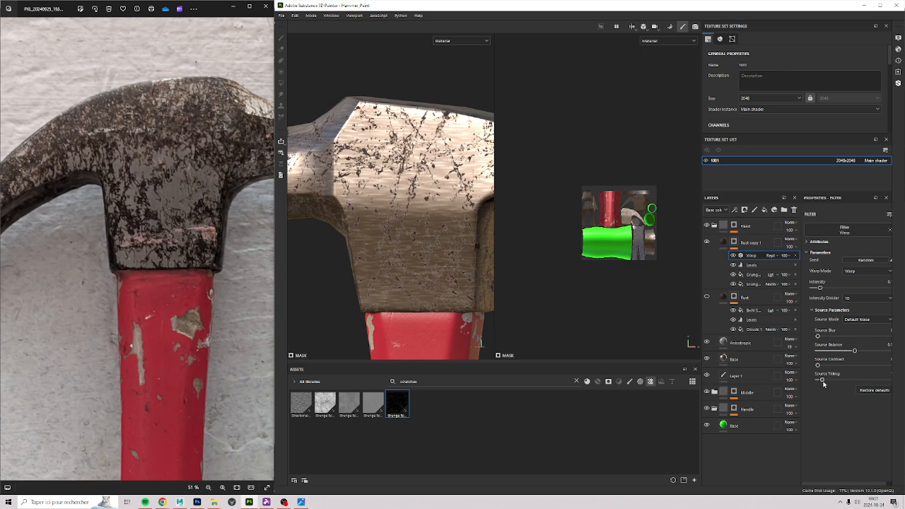
mouse_move(822, 380)
left_mouse_down()
mouse_move(830, 381)
mouse_move(822, 382)
left_mouse_up()
Step: Raise the Warp filter's Source Blur slightly and try out a lower Source Balance
left_click_drag(445, 219, 350, 238, "alt")
right_click_drag(350, 238, 403, 245, "alt")
left_click_drag(404, 244, 355, 183, "alt")
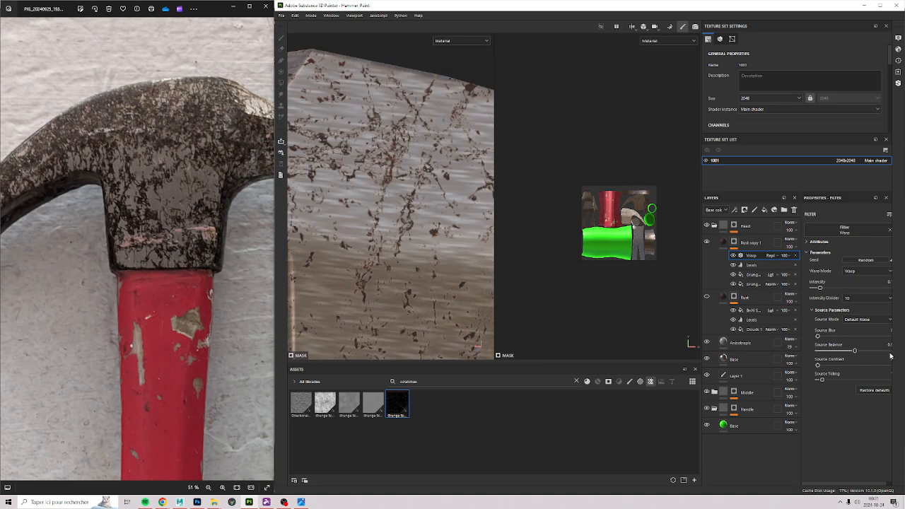
mouse_move(831, 337)
left_mouse_down()
mouse_move(853, 339)
mouse_move(789, 323)
mouse_move(858, 319)
mouse_move(830, 322)
left_mouse_up()
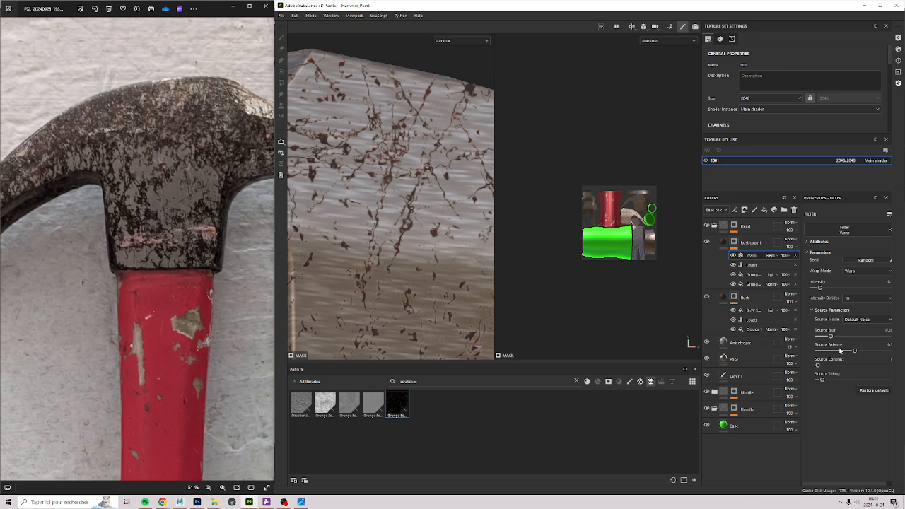
mouse_move(853, 351)
left_mouse_down()
mouse_move(827, 351)
mouse_move(863, 355)
mouse_move(840, 352)
left_mouse_up()
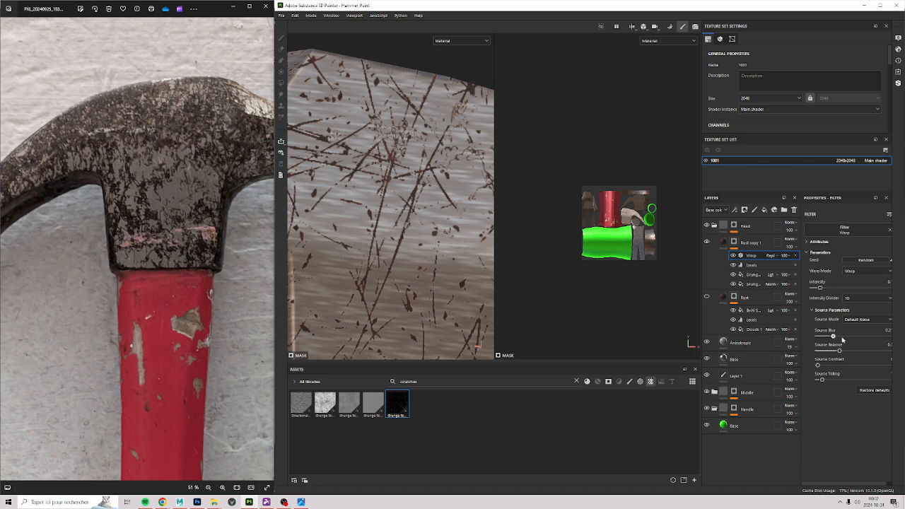
left_click_drag(833, 335, 853, 351)
Step: Set the Warp filter's Source Mode to Custom Noise and assign Anisotropic Noise as its image input
scroll(510, 220, "down", 3)
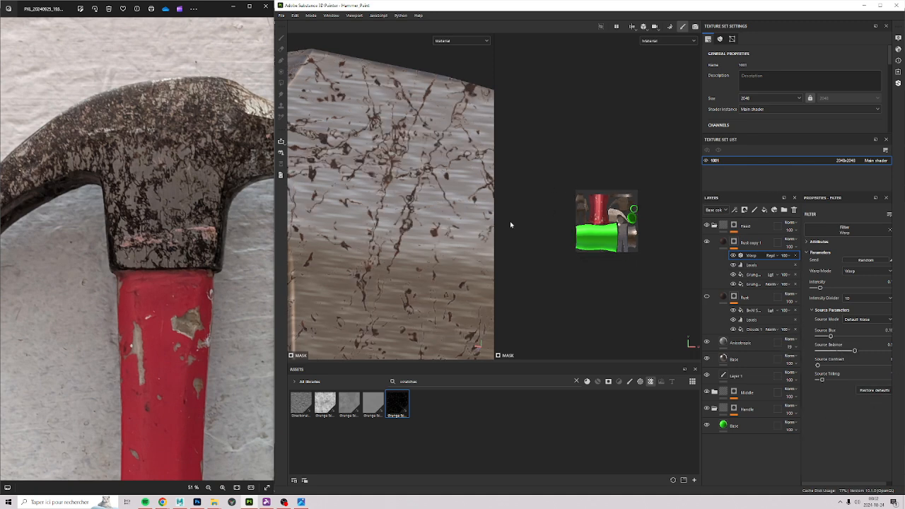
scroll(290, 283, "down", 2)
left_click_drag(413, 272, 387, 286, "alt")
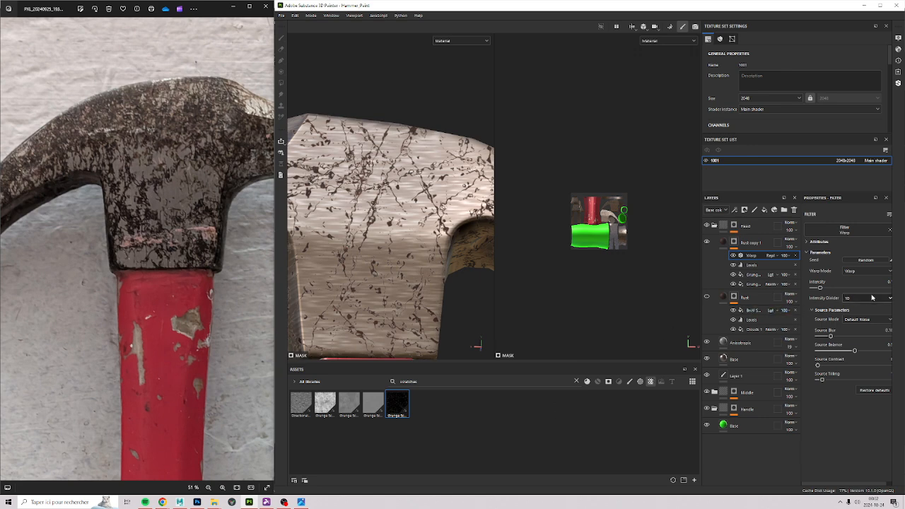
left_click(859, 319)
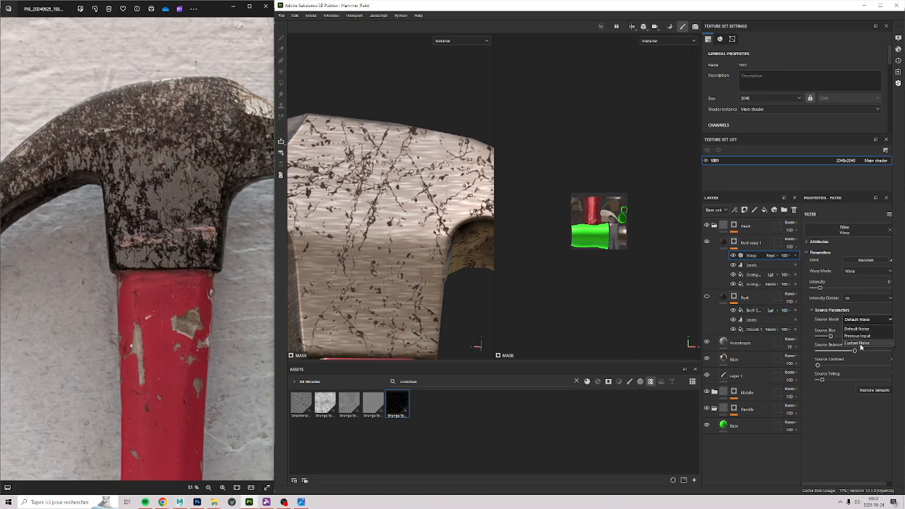
left_click(858, 343)
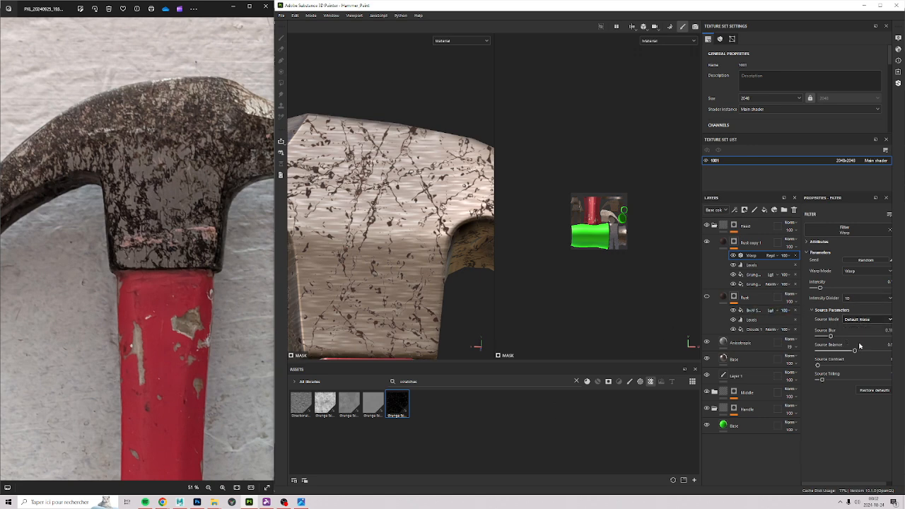
double_click(436, 383)
type("ani")
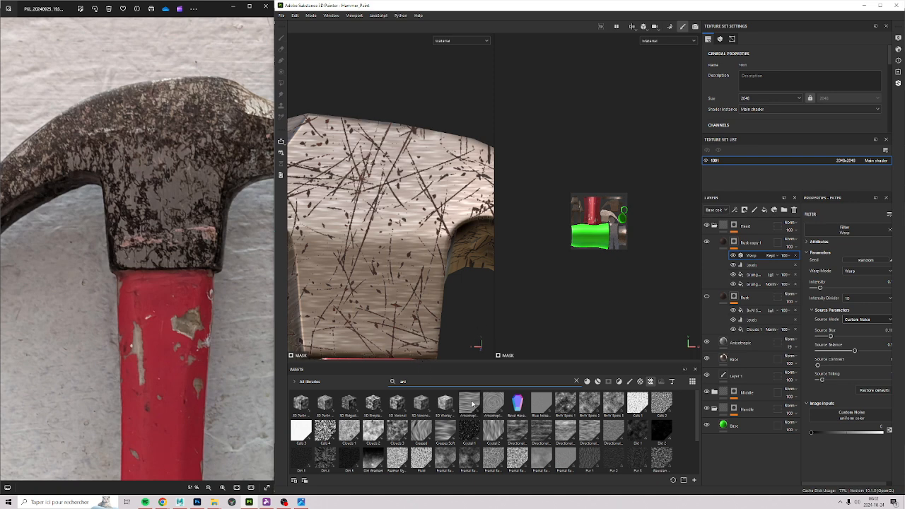
left_click_drag(466, 401, 816, 418)
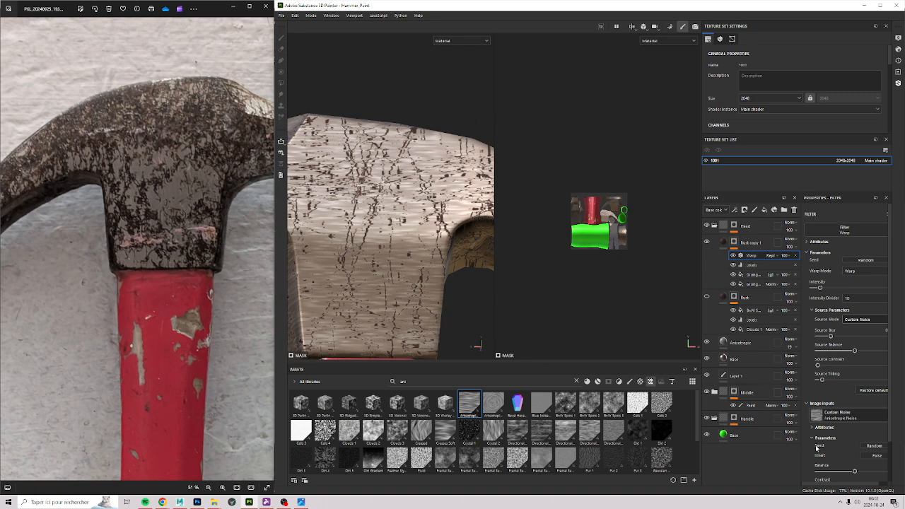
scroll(838, 439, "down", 2)
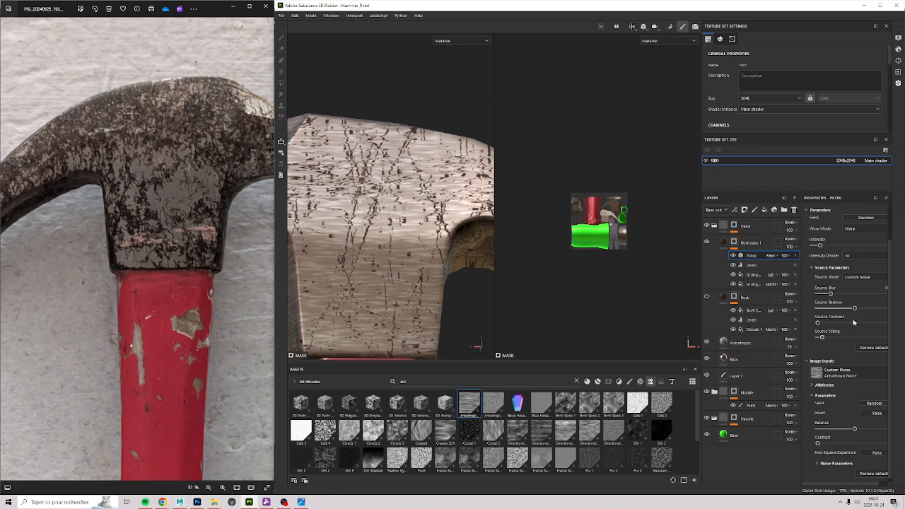
scroll(851, 310, "up", 2)
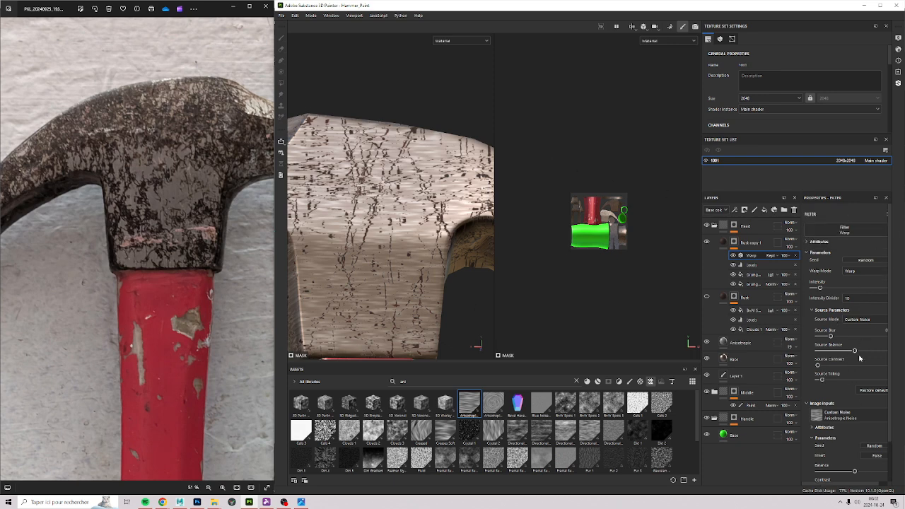
scroll(860, 389, "down", 2)
left_click(818, 372)
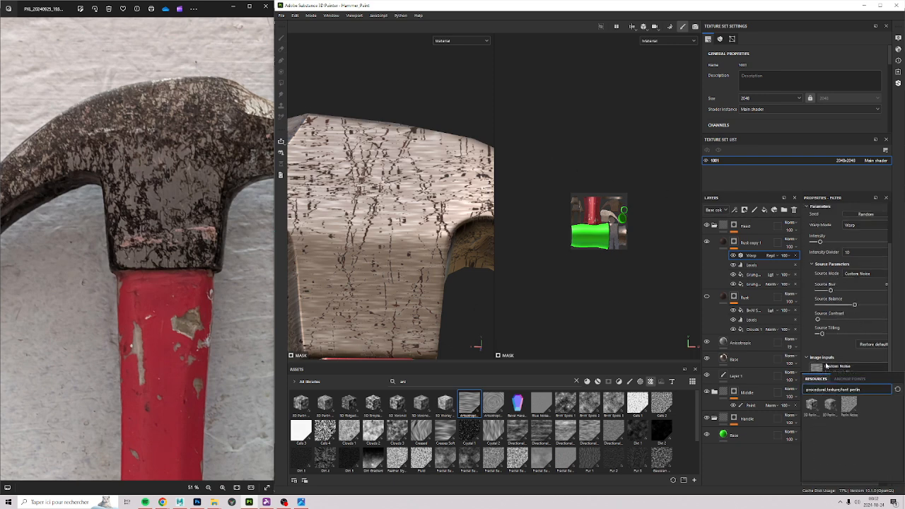
left_click(825, 359)
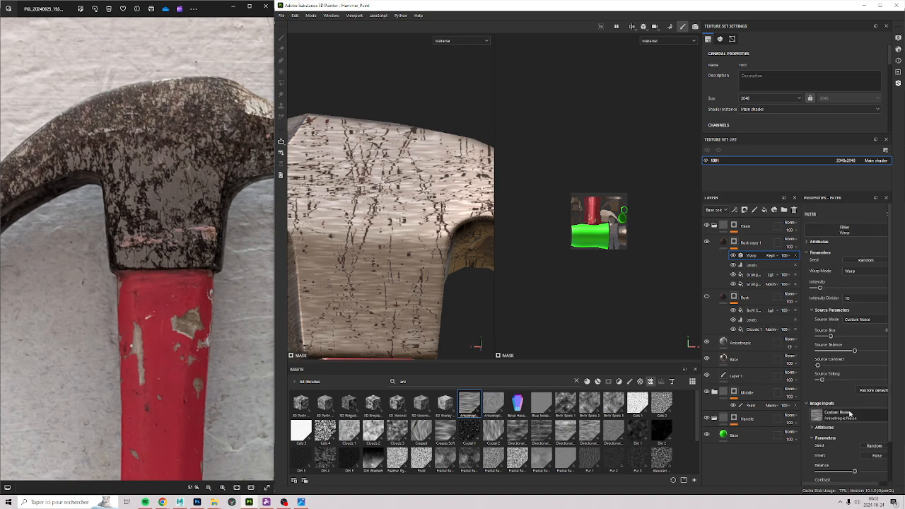
Step: Set Rotate to True in the Noise Parameters of the Warp filter's Anisotropic Noise input
left_click(823, 403)
scroll(826, 401, "down", 2)
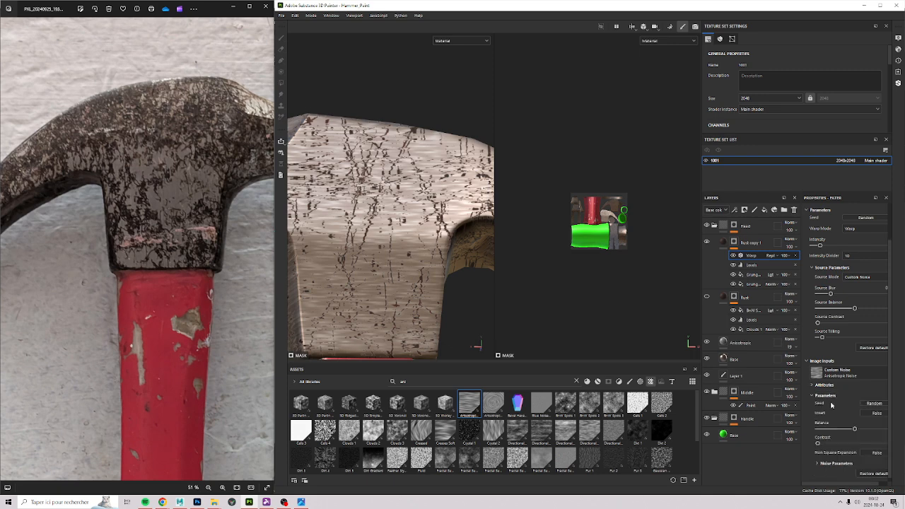
scroll(862, 416, "down", 1)
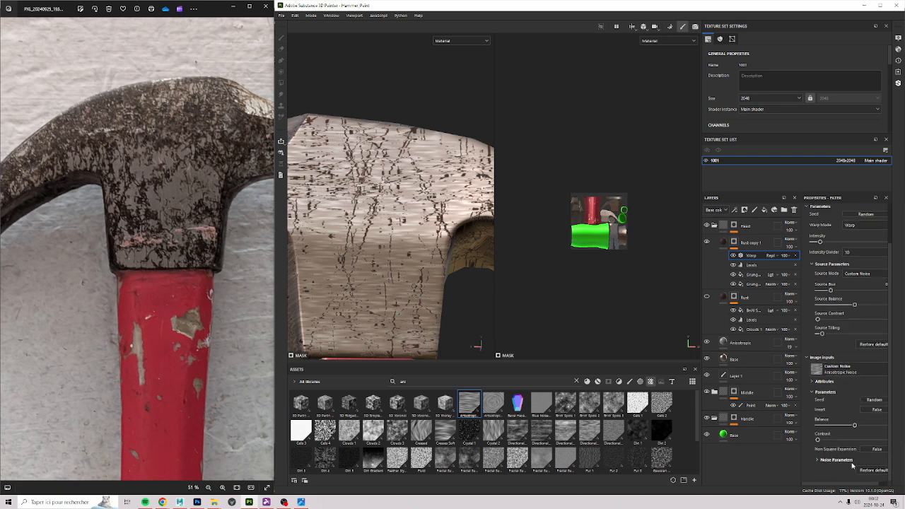
left_click(836, 459)
scroll(837, 422, "down", 4)
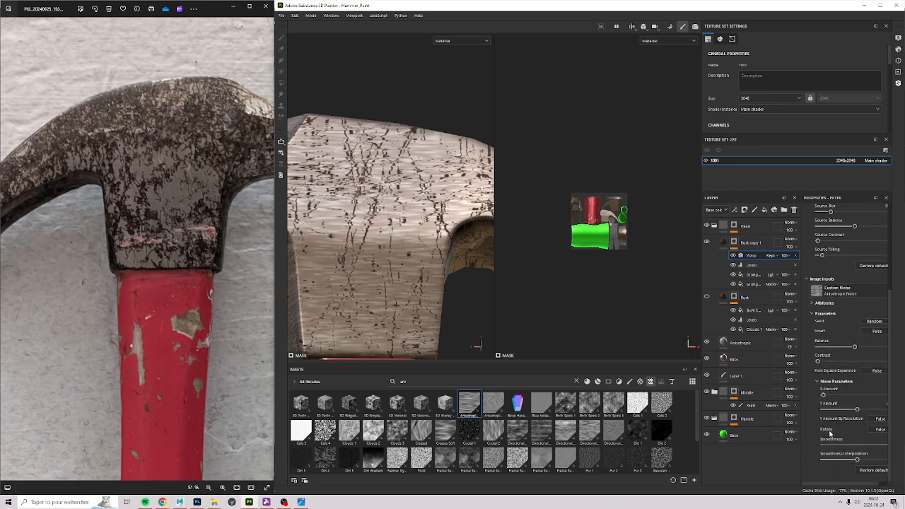
left_click(874, 429)
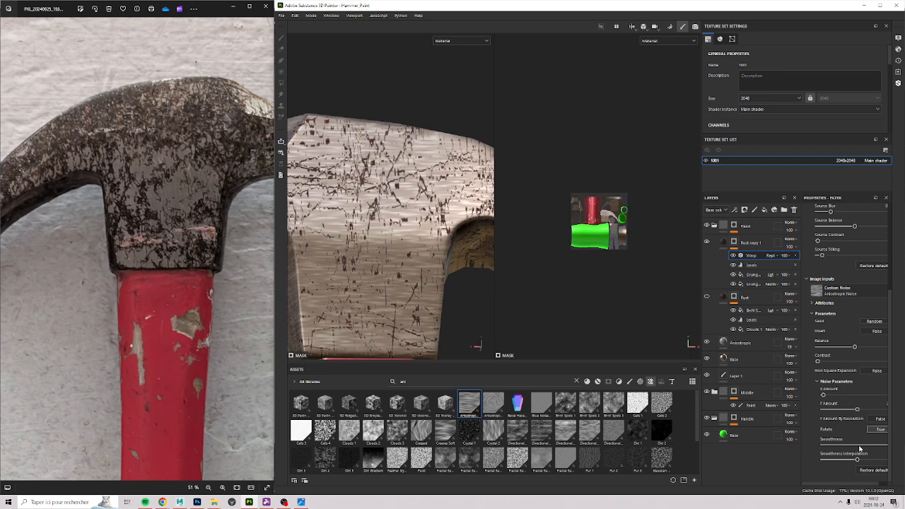
Step: Raise the X Amount and lower the Y Amount of the Anisotropic Noise, and try out its Balance and Contrast
scroll(848, 378, "up", 1)
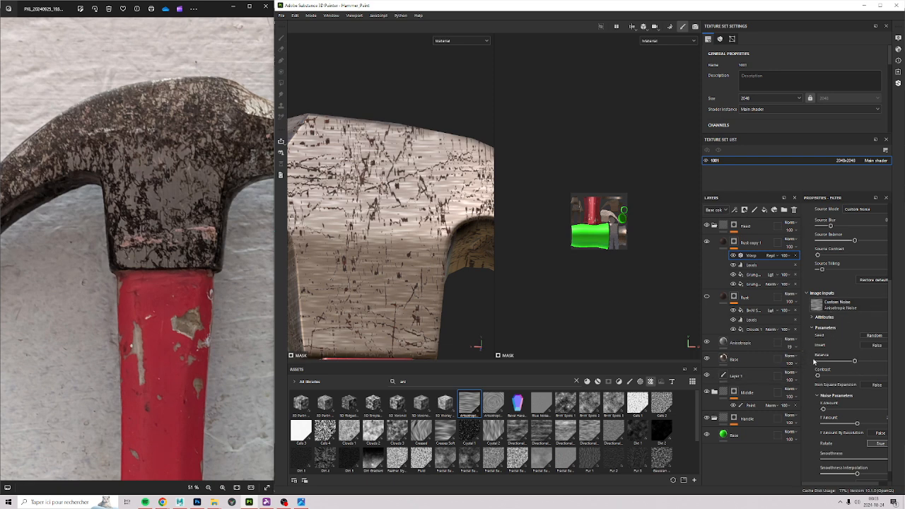
mouse_move(828, 408)
left_mouse_down()
mouse_move(851, 401)
mouse_move(840, 404)
mouse_move(842, 421)
mouse_move(860, 420)
mouse_move(841, 422)
left_mouse_up()
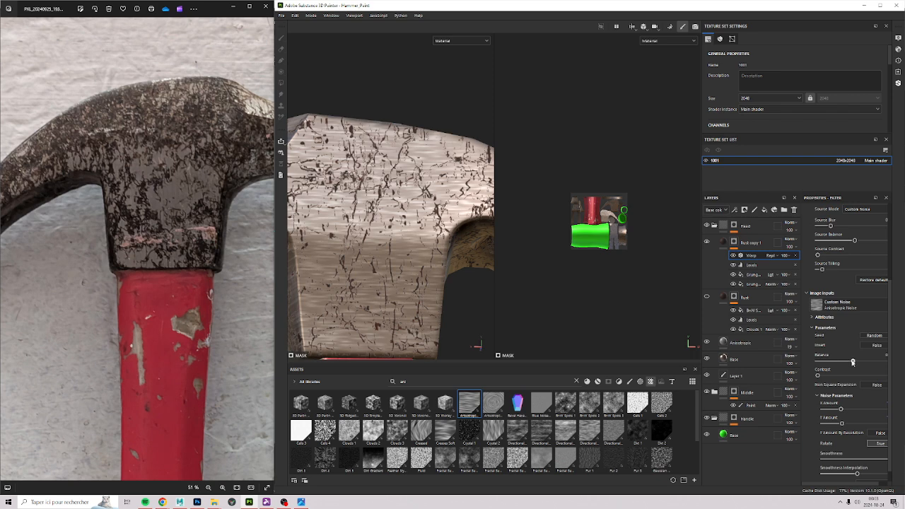
mouse_move(852, 362)
left_mouse_down()
mouse_move(828, 361)
mouse_move(867, 361)
mouse_move(880, 384)
mouse_move(843, 376)
left_mouse_up()
scroll(869, 391, "down", 1)
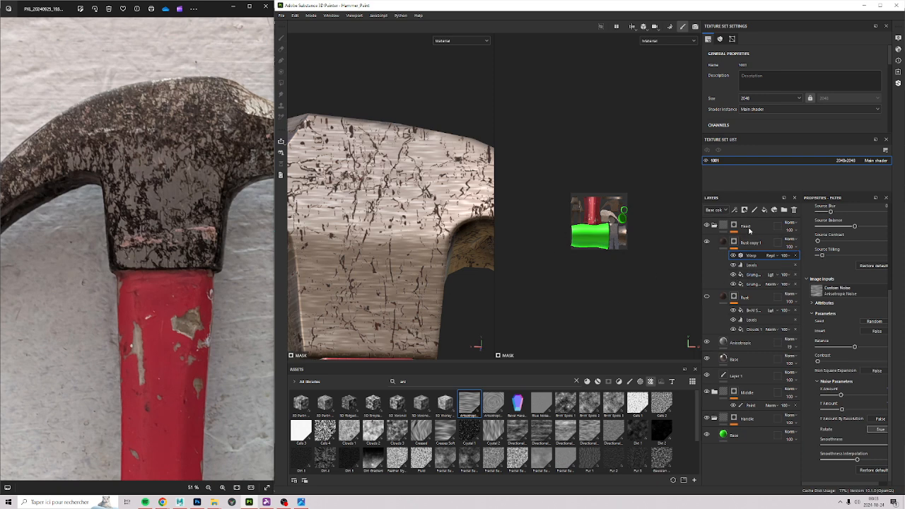
Step: Move the Warp filter below Levels in Rust copy 1's mask and add a Blur filter between them
left_click_drag(755, 258, 755, 271)
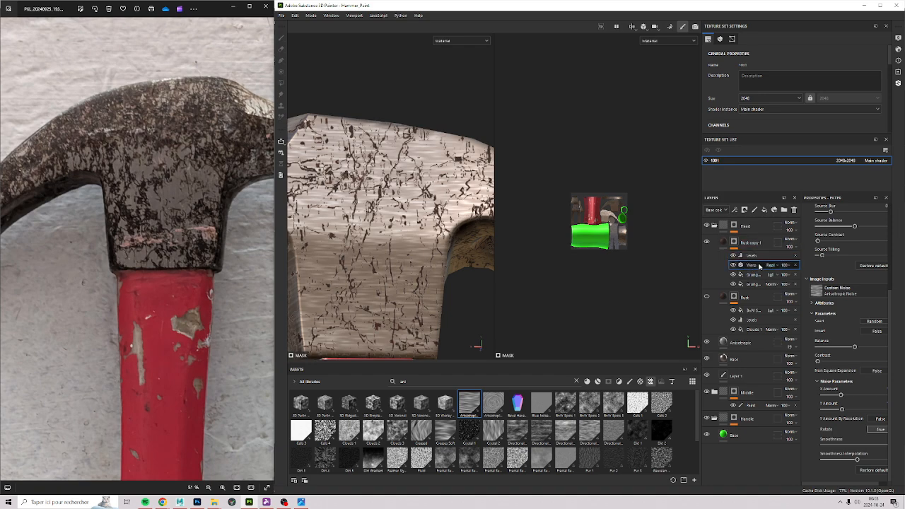
left_click(734, 210)
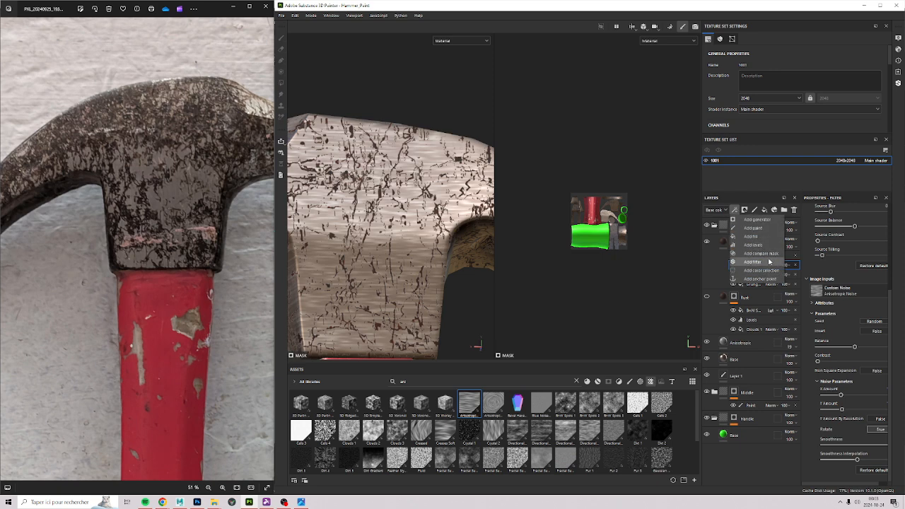
left_click(752, 261)
left_click(813, 245)
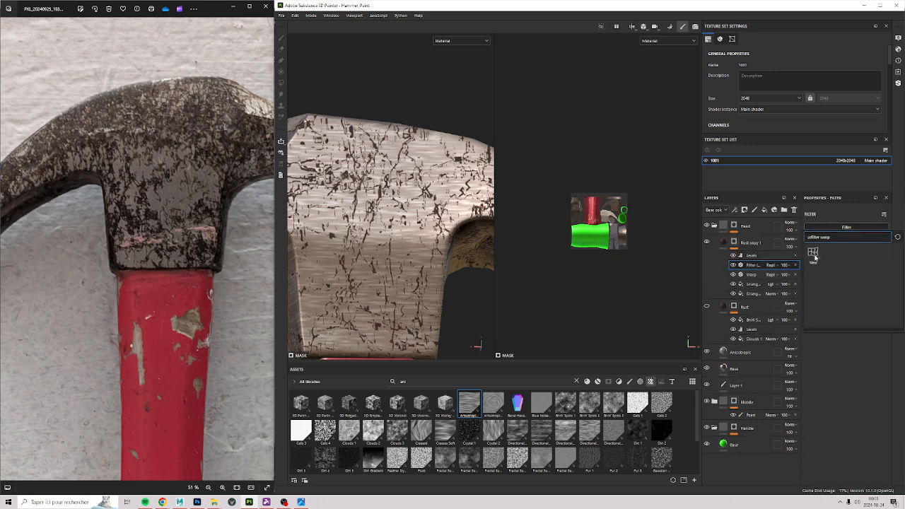
key("BackSpace")
key("BackSpace")
key("BackSpace")
key("BackSpace")
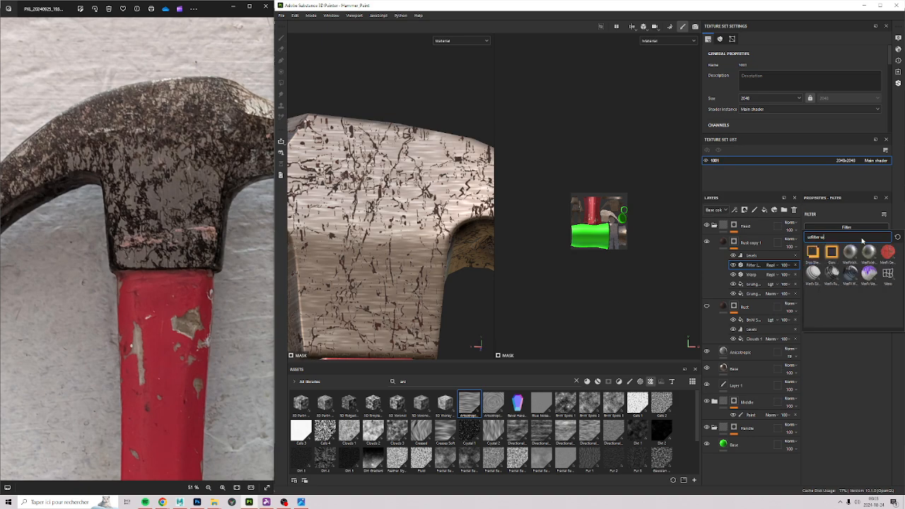
type("blur")
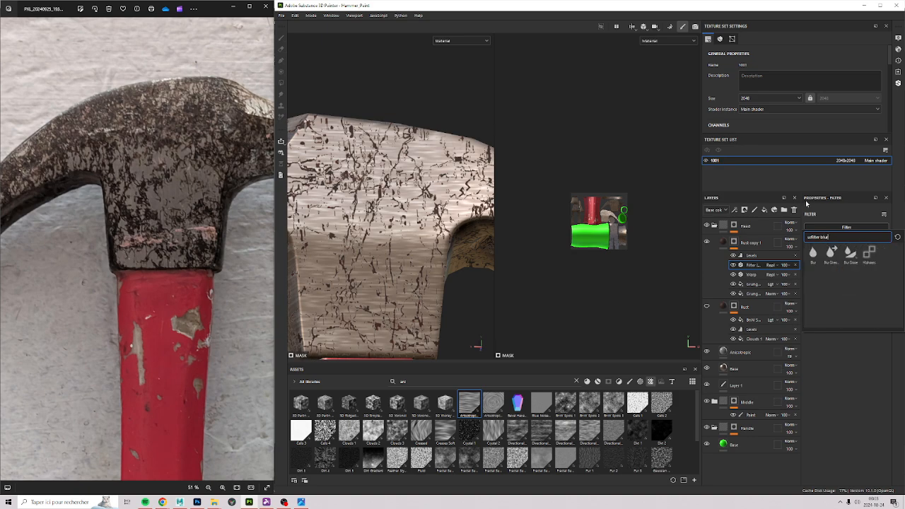
left_click(817, 256)
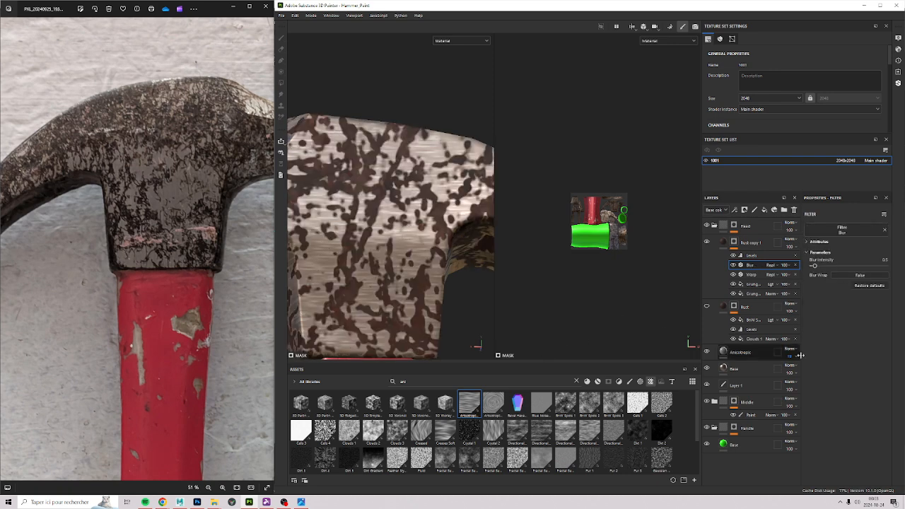
Step: Set the Blur filter's intensity to 0.1 in Rust copy 1's mask
left_click(883, 259)
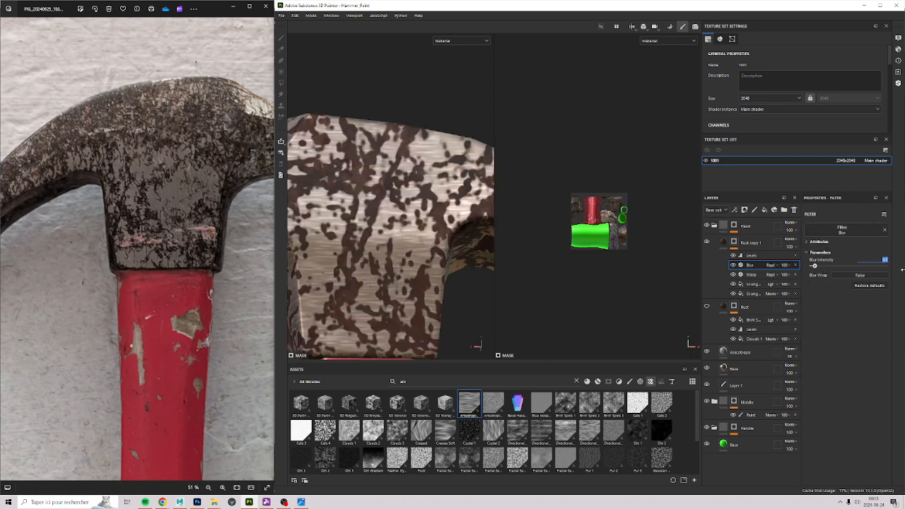
type("0.1")
key("Return")
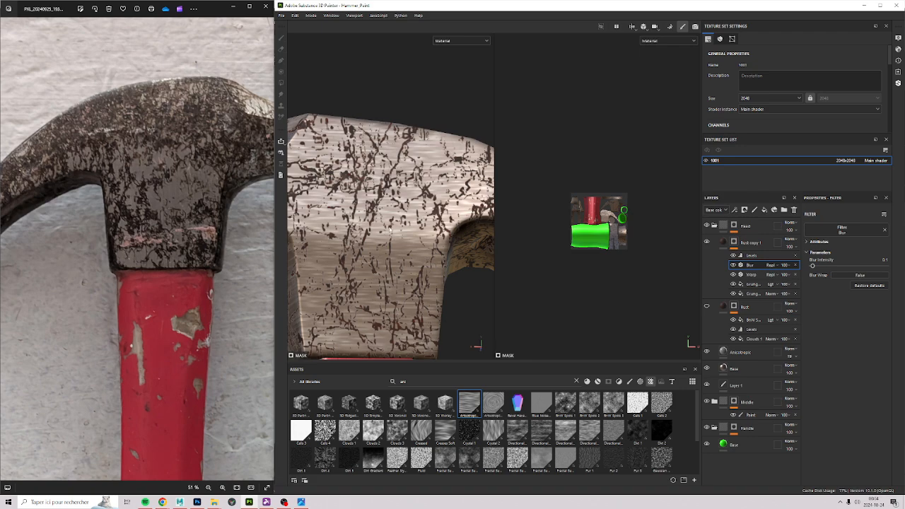
left_click_drag(422, 188, 361, 261, "alt")
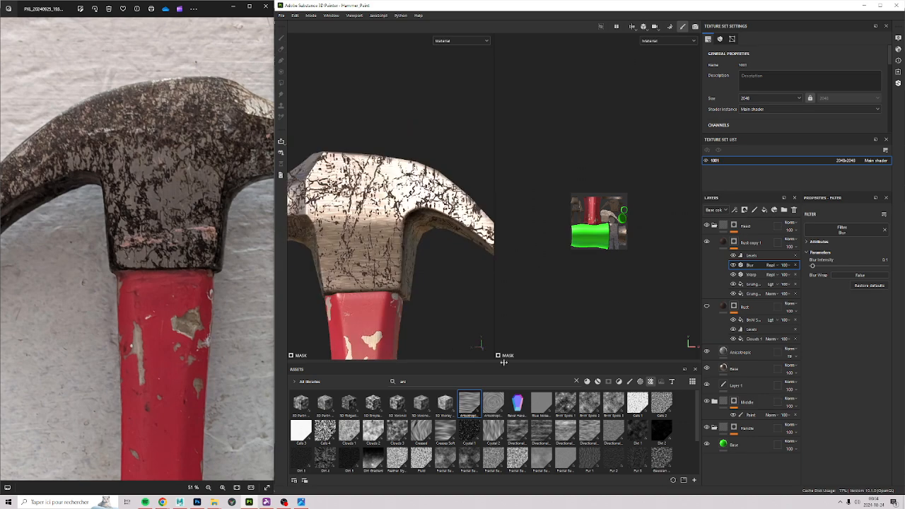
Step: Compare the marks with the Warp filter off and on, and make the Rust layer visible
left_click(756, 286)
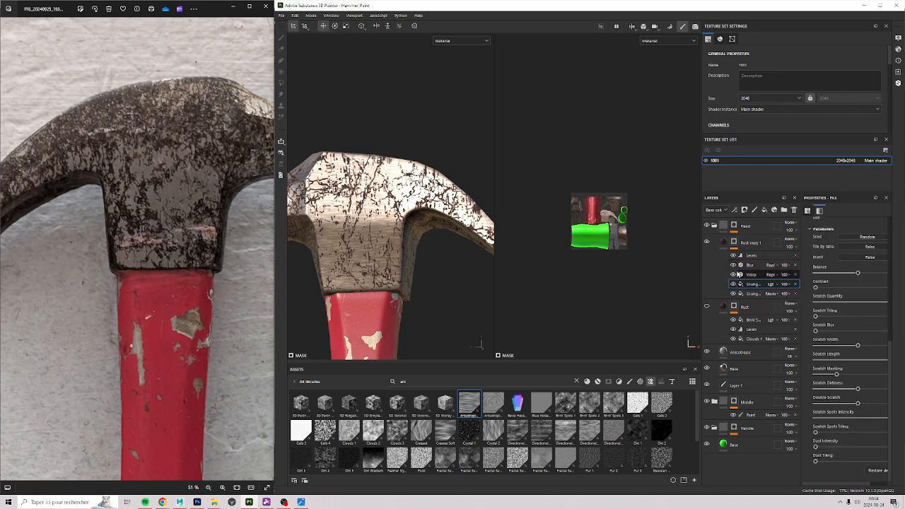
left_click(733, 275)
left_click(733, 274)
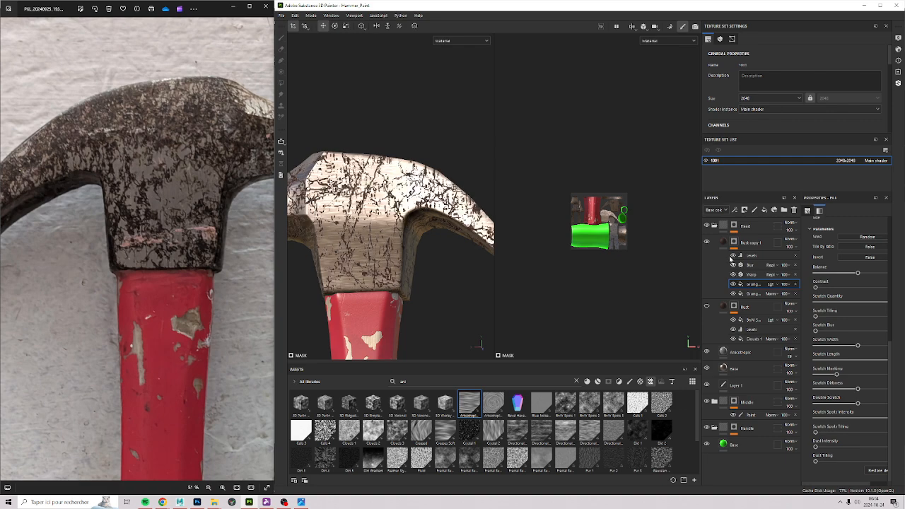
left_click(706, 307)
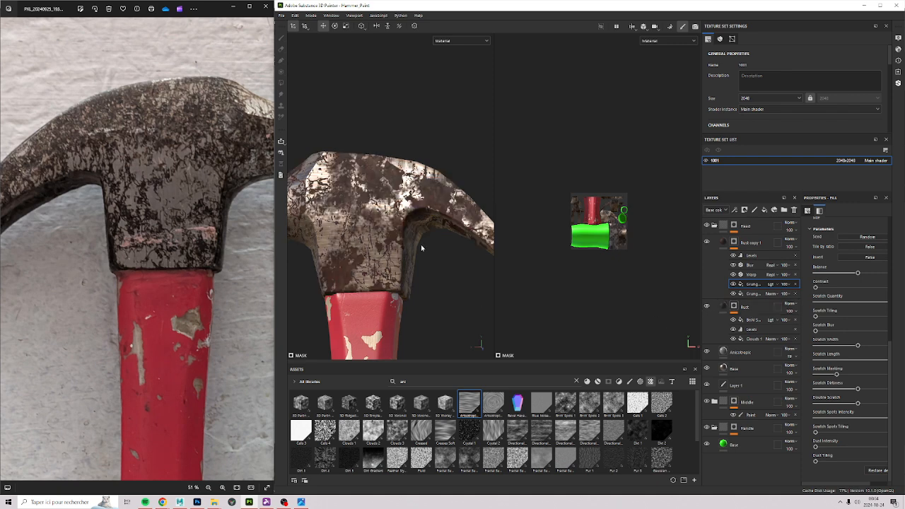
Step: Examine from several angles and distances how the two rust layers combine on the hammer head
middle_click_drag(377, 199, 400, 211, "alt")
left_click_drag(400, 210, 379, 219, "alt")
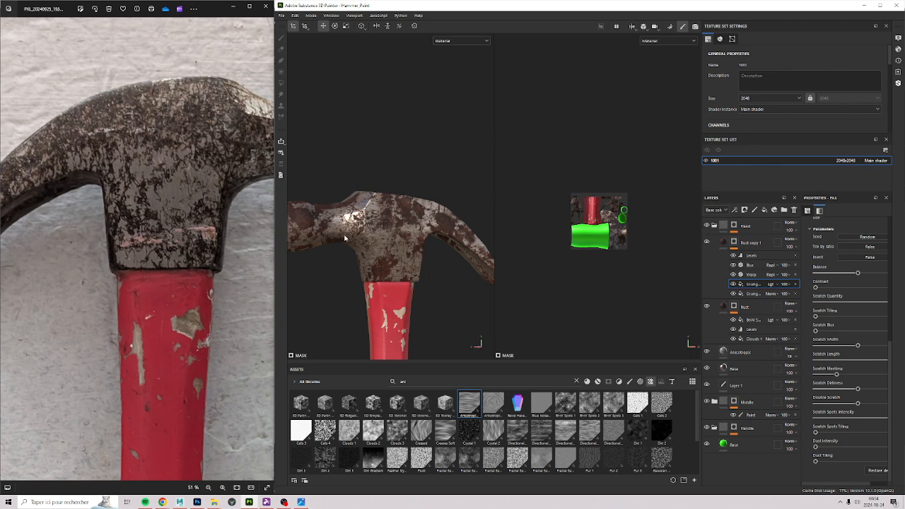
right_click_drag(351, 237, 398, 235, "alt")
left_click_drag(397, 235, 426, 220, "alt")
right_click_drag(426, 220, 385, 236, "alt")
left_click_drag(385, 236, 422, 239, "alt")
middle_click_drag(434, 209, 439, 241, "alt")
right_click_drag(364, 235, 405, 232, "alt")
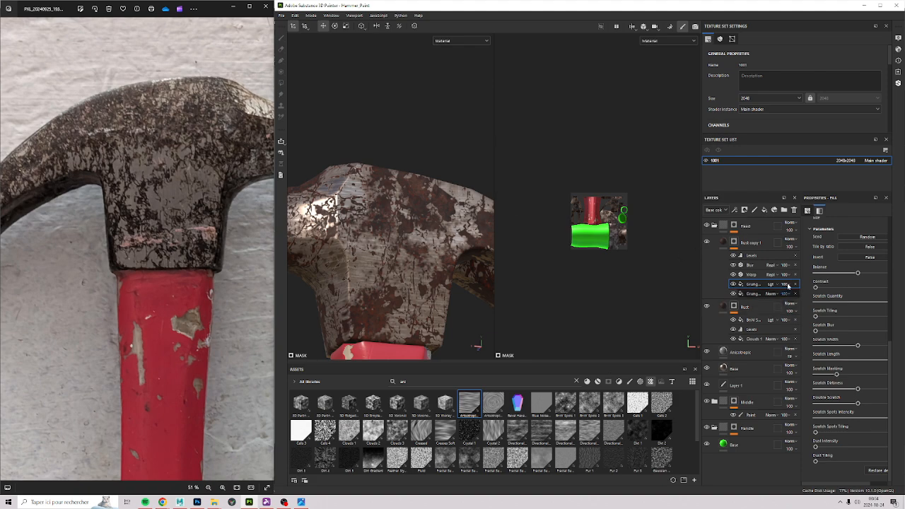
Step: Add a fill with the White Noise texture above the BnW Spots fill in the Rust layer's mask
left_click(756, 320)
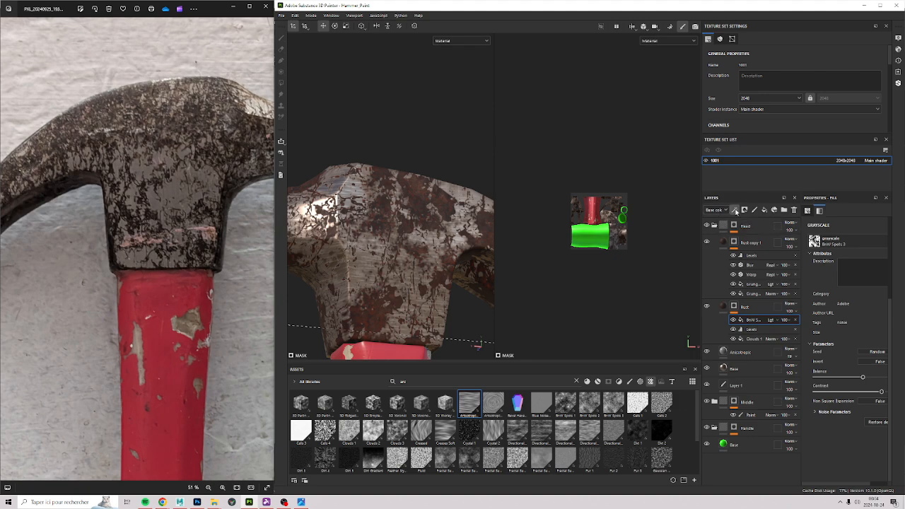
left_click(733, 210)
left_click(767, 236)
left_click(843, 242)
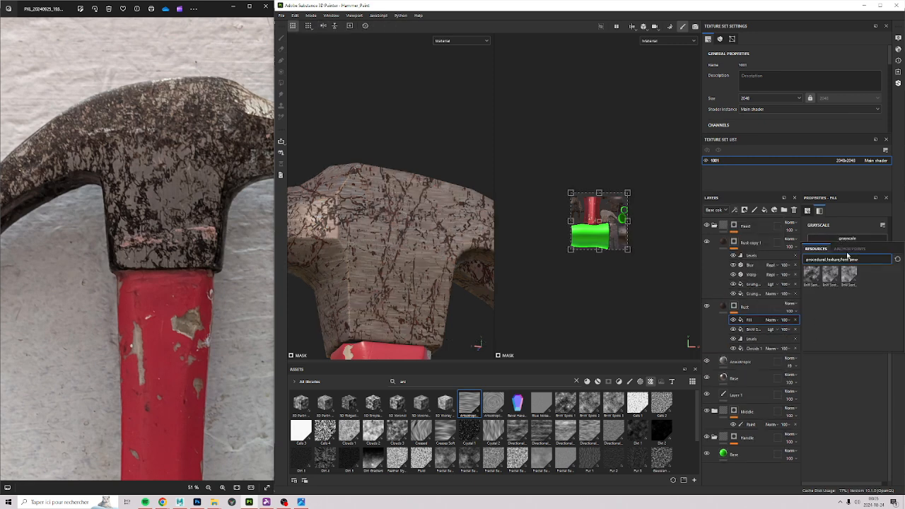
key("BackSpace")
key("BackSpace")
key("BackSpace")
type("whit")
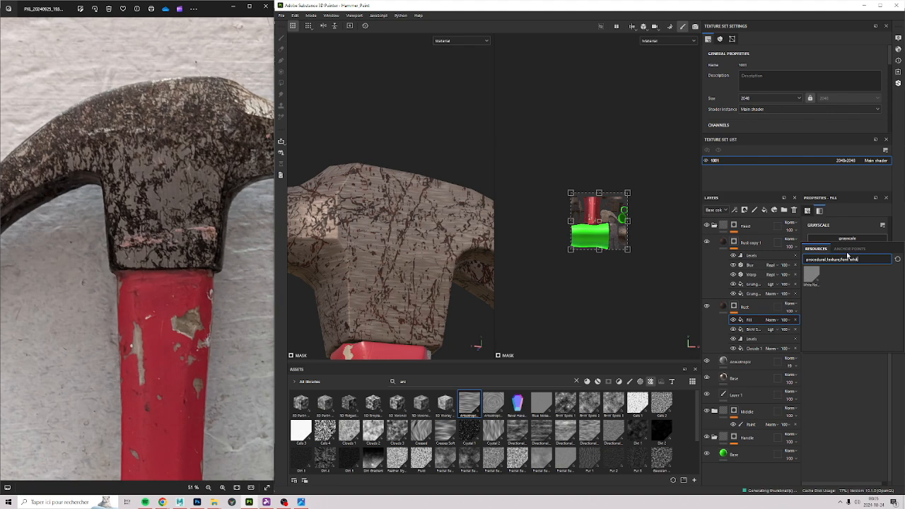
type("e")
left_click(814, 277)
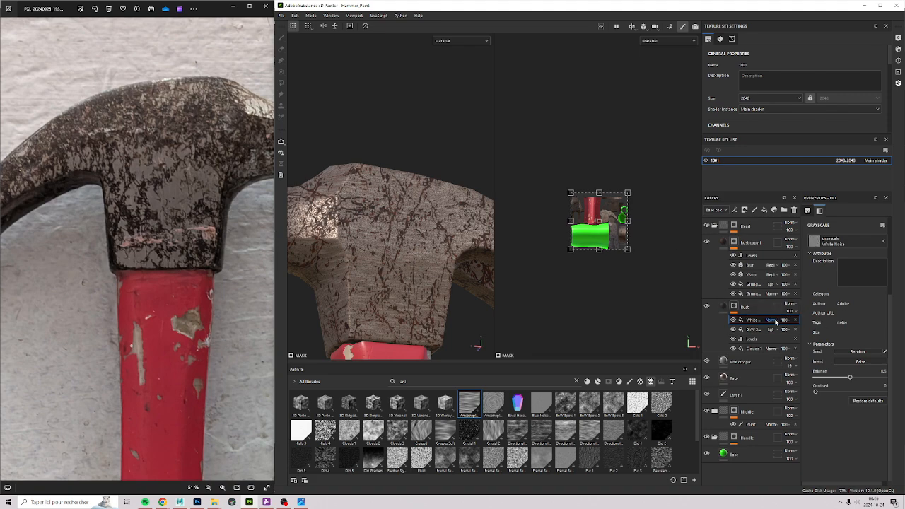
Step: Set the White Noise fill's blending mode to Multiply and lower its opacity
left_click(768, 320)
left_click(781, 115)
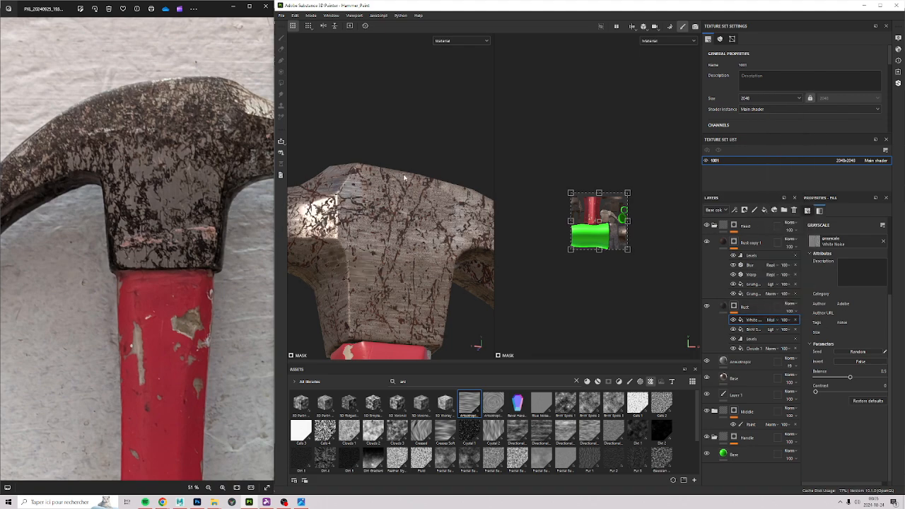
scroll(396, 212, "up", 4)
left_click_drag(396, 233, 590, 283, "alt")
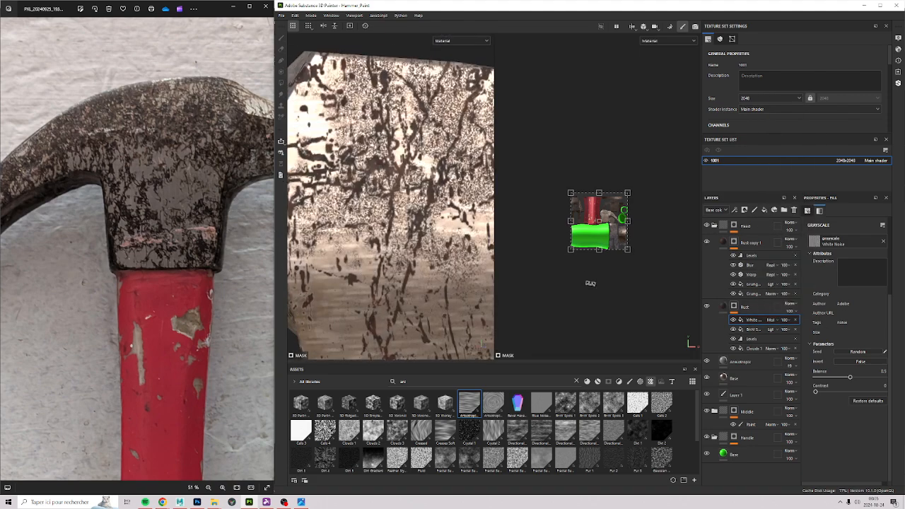
left_click(784, 320)
left_click_drag(811, 332, 790, 332)
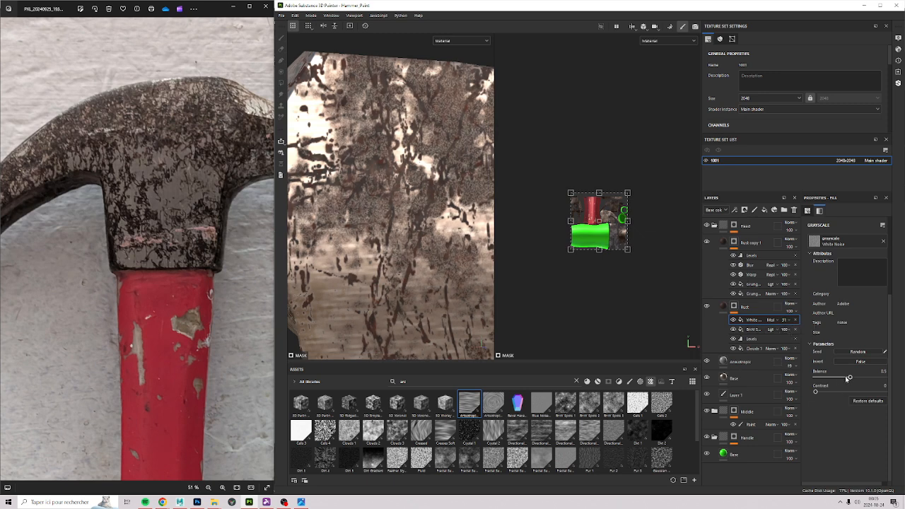
Step: Raise the White Noise fill's Balance to about 0.8 and try out its Contrast
left_click_drag(848, 379, 872, 378)
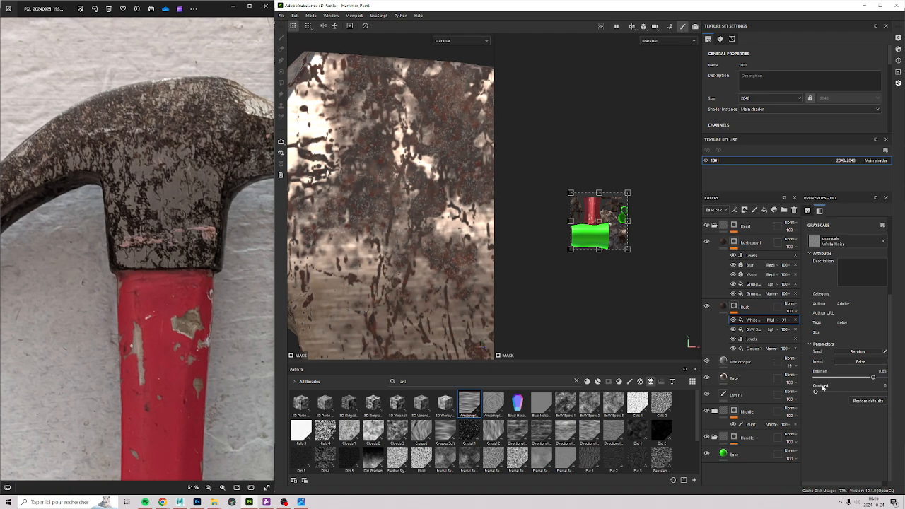
left_click_drag(816, 390, 783, 393)
scroll(353, 205, "down", 5)
left_click_drag(382, 205, 418, 183, "alt")
scroll(381, 191, "down", 2)
scroll(396, 187, "up", 5)
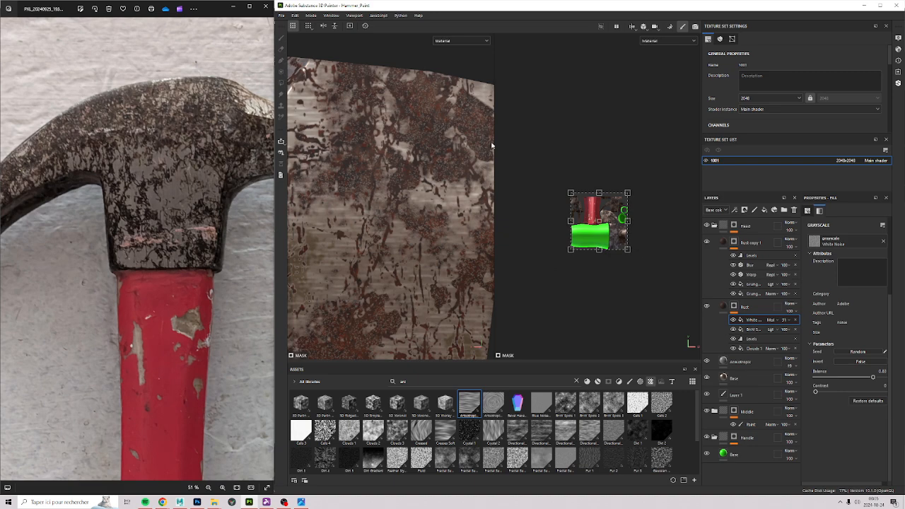
Step: Set the White Noise fill's tiling to 0.5 and try out a higher Contrast
scroll(826, 297, "up", 3)
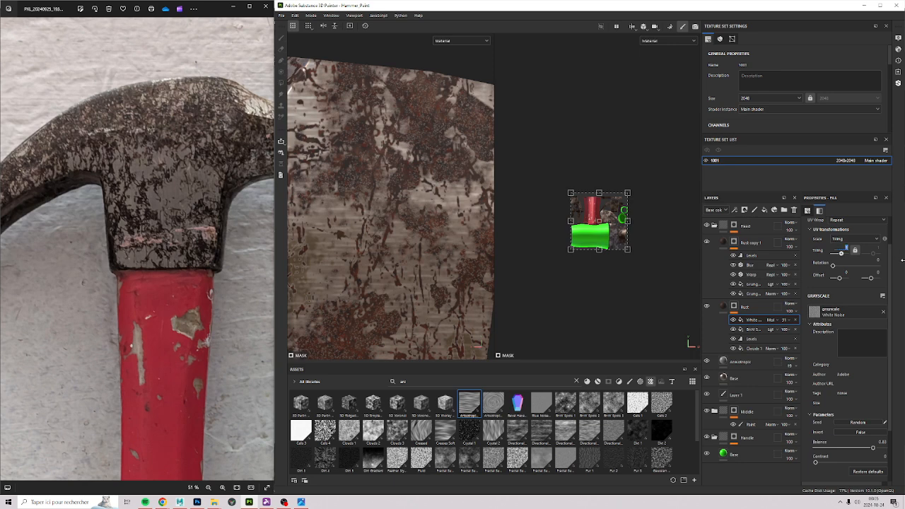
key("Return")
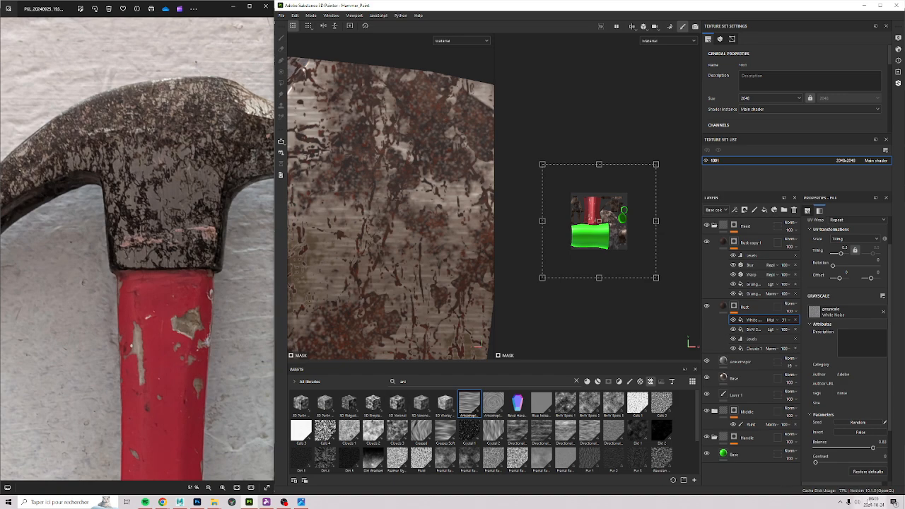
left_click(821, 462)
left_click_drag(847, 464, 811, 453)
scroll(438, 268, "down", 4)
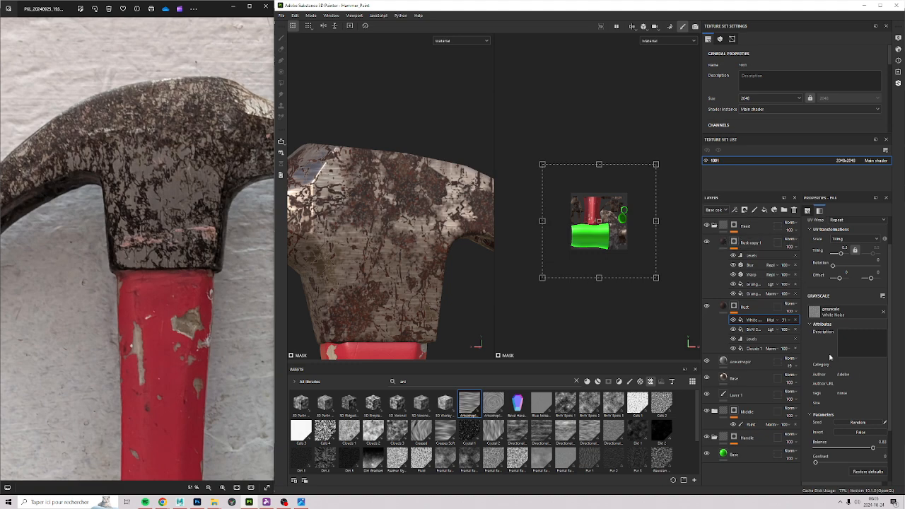
Step: Add a Sharpen filter above the White Noise fill in the Rust layer's mask
left_click(736, 210)
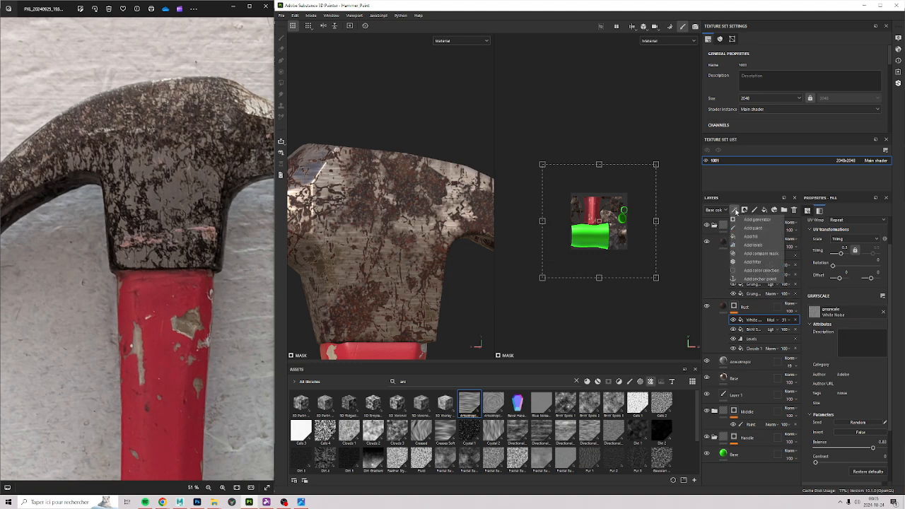
left_click(761, 261)
left_click(828, 229)
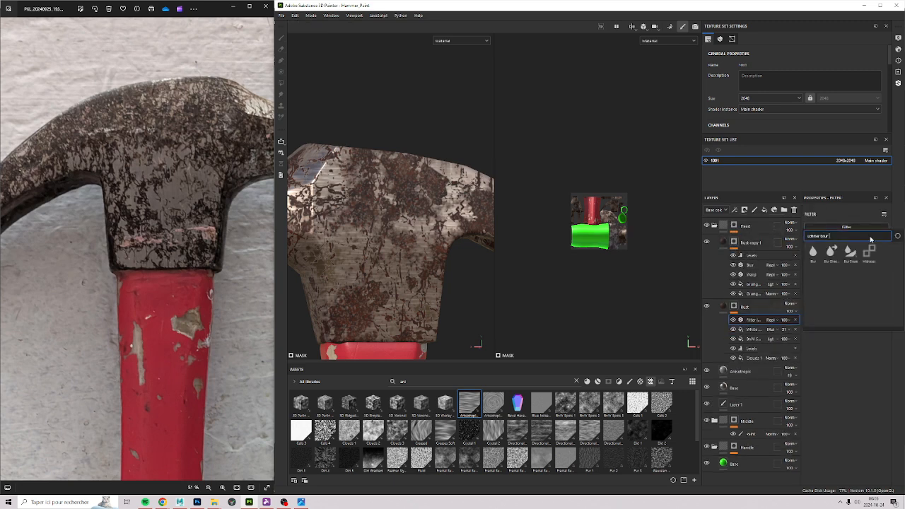
key("BackSpace")
key("BackSpace")
key("BackSpace")
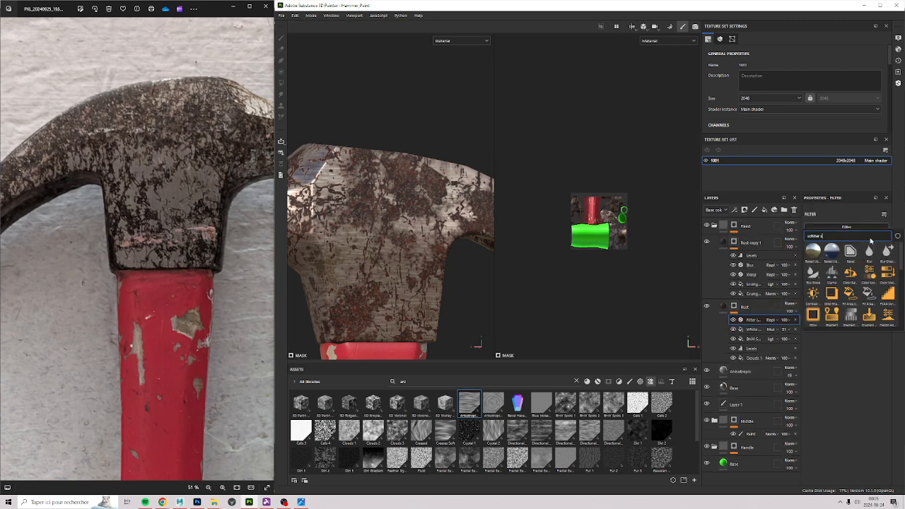
type("harp")
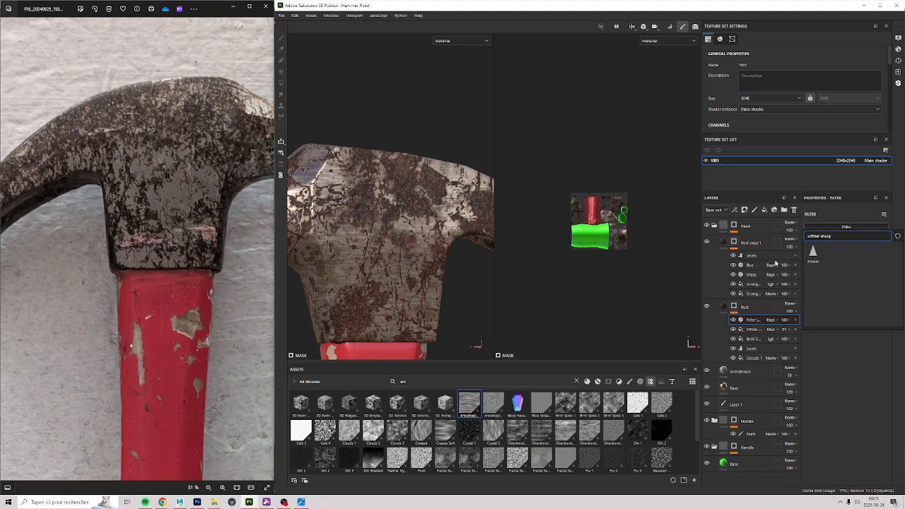
left_click(813, 256)
scroll(408, 238, "up", 5)
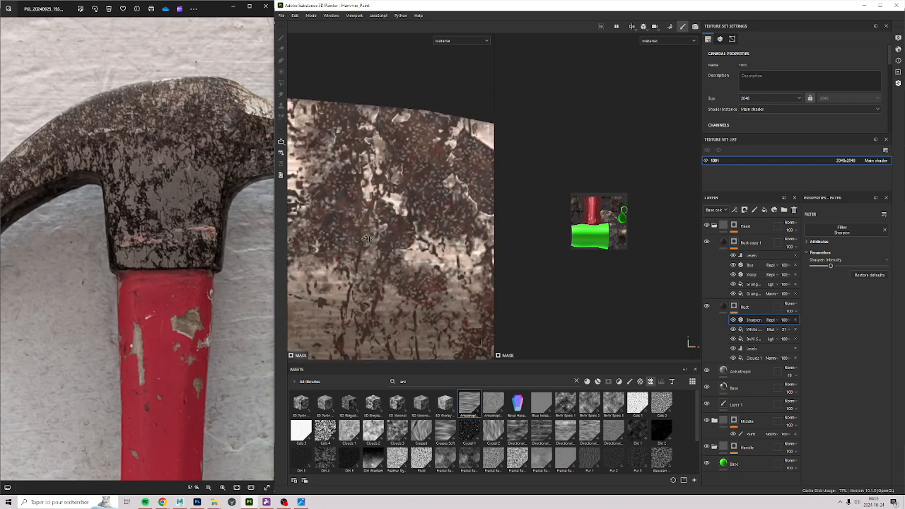
scroll(407, 239, "down", 4)
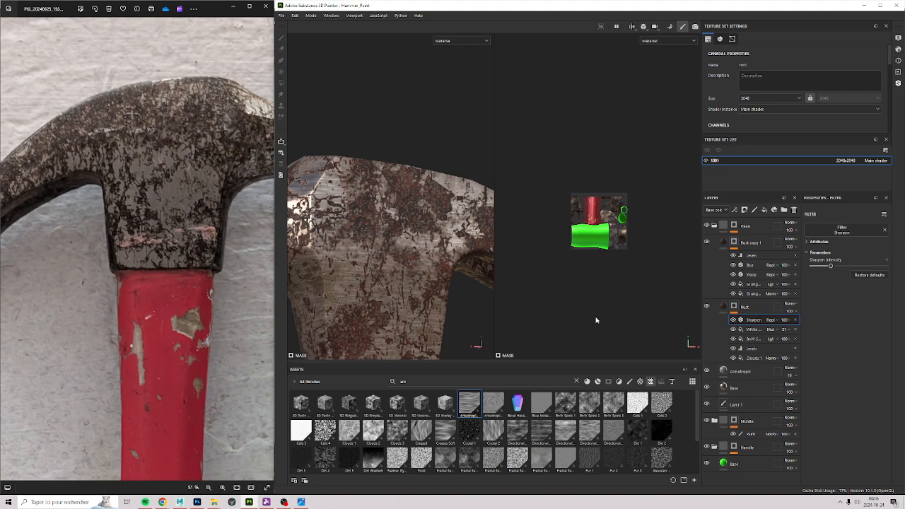
Step: Inspect the whole rusted hammer head and compare it with the striking-face end in the reference photo
scroll(412, 265, "down", 5)
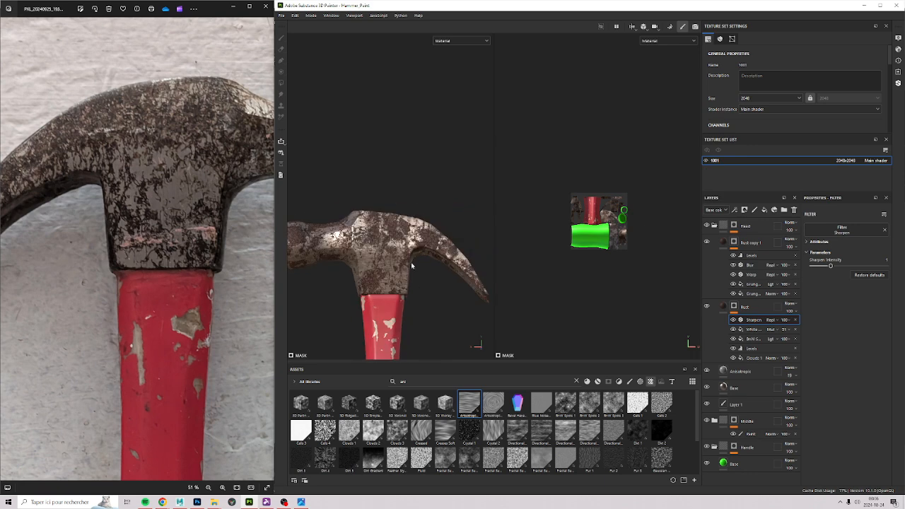
left_click_drag(412, 266, 405, 293, "alt")
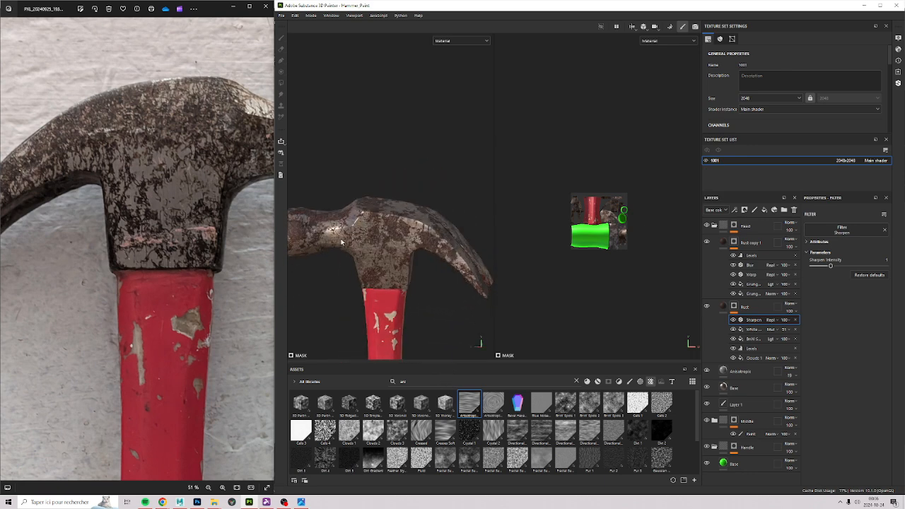
left_click_drag(340, 242, 351, 244, "alt")
left_click_drag(198, 253, 21, 233)
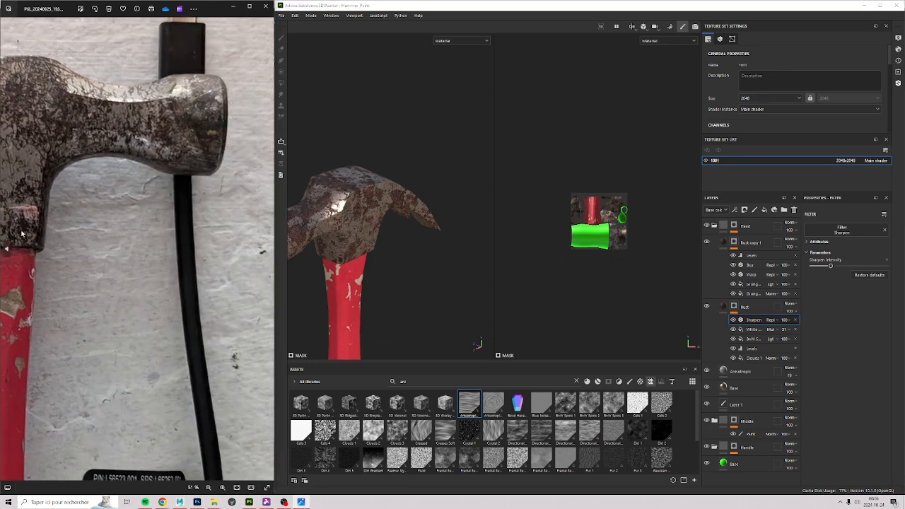
Step: Examine the speckled rust on the hammer's striking end and neck up close against the reference photo, and look at the Clouds 1 fill's settings
mouse_move(426, 198)
left_mouse_down("alt")
mouse_move(420, 220)
mouse_move(350, 268)
mouse_move(335, 210)
mouse_move(313, 243)
mouse_move(353, 269)
mouse_move(371, 266)
mouse_move(337, 259)
mouse_move(346, 187)
left_mouse_up("alt")
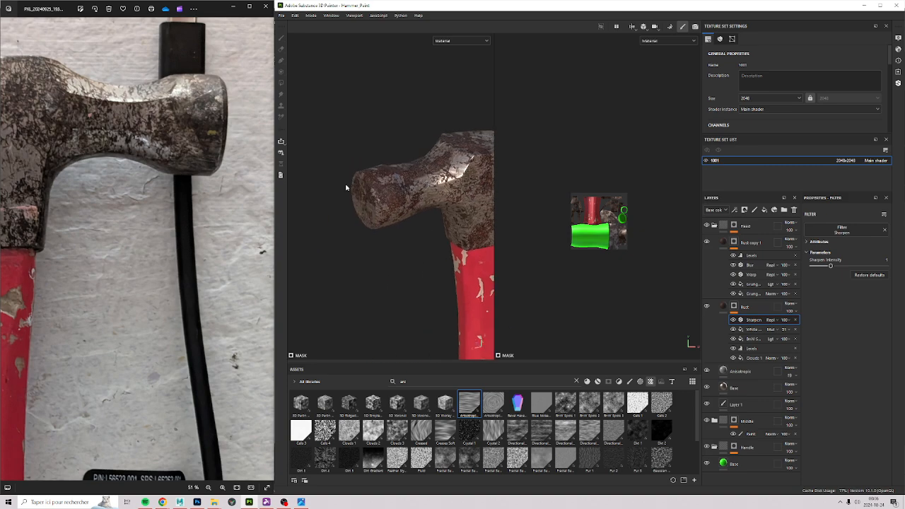
right_click_drag(385, 207, 369, 175, "alt")
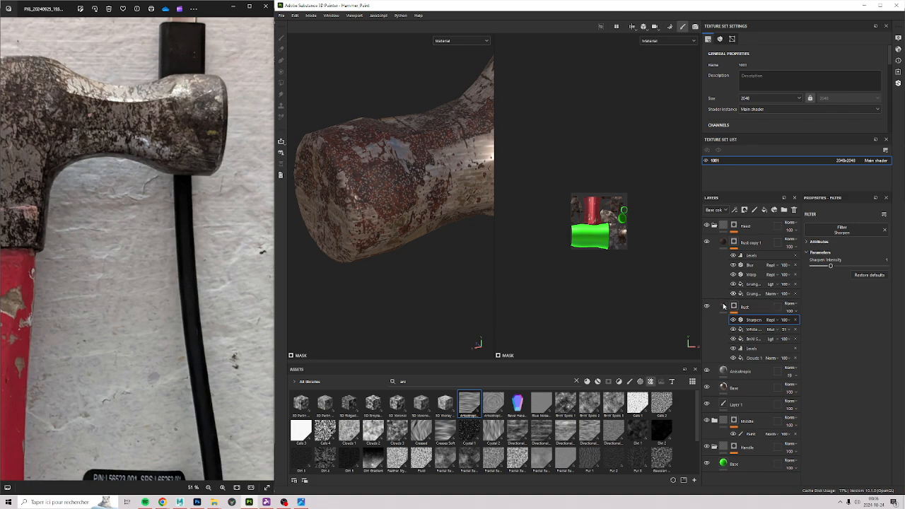
left_click(723, 307)
left_click_drag(58, 154, 170, 120)
scroll(416, 232, "down", 5)
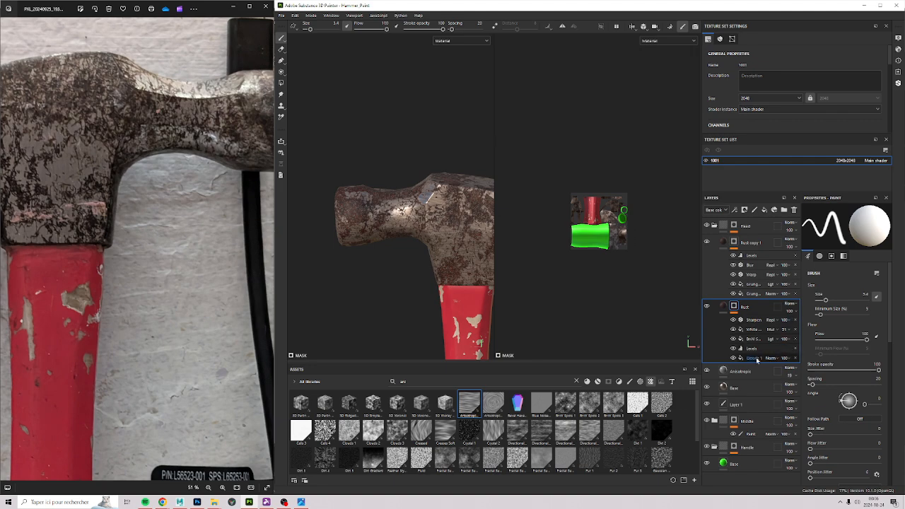
left_click(744, 360)
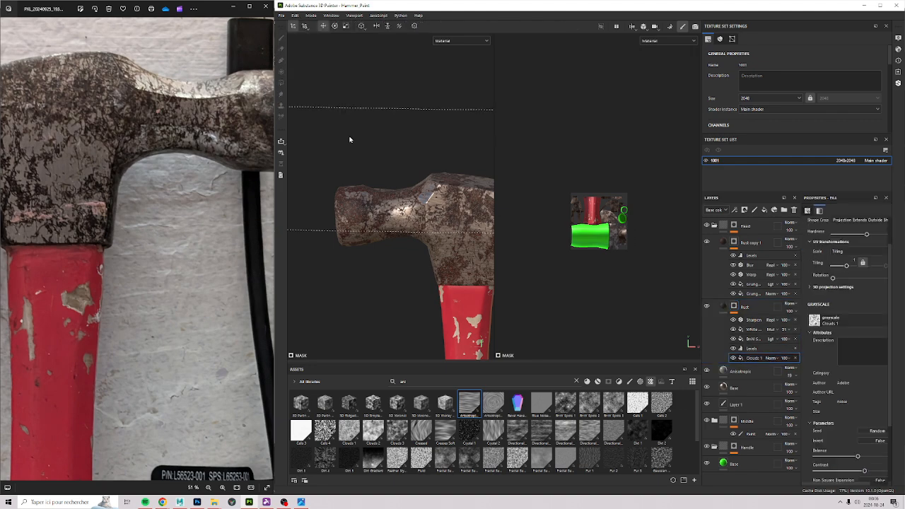
left_click_drag(469, 232, 575, 191, "alt")
key("w")
left_click_drag(419, 267, 480, 233)
scroll(442, 233, "up", 5)
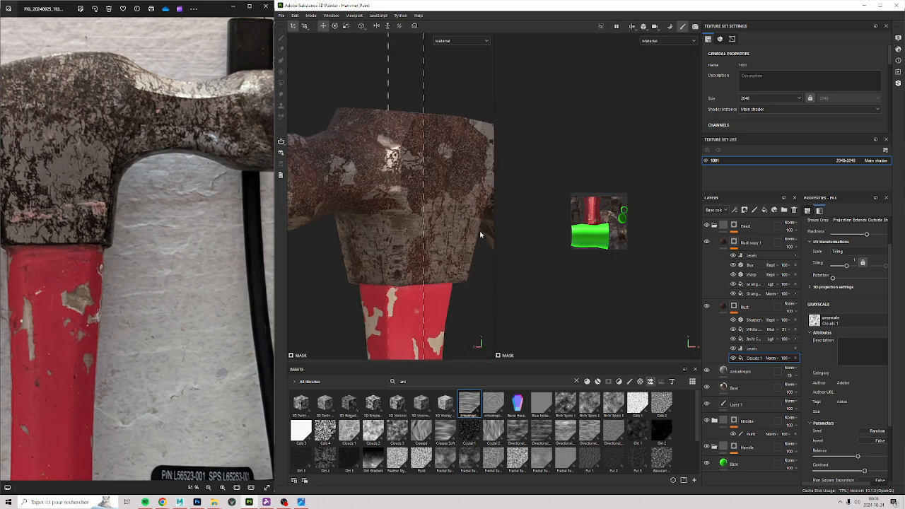
scroll(417, 250, "down", 5)
left_click_drag(360, 252, 336, 274, "alt")
scroll(398, 178, "up", 6)
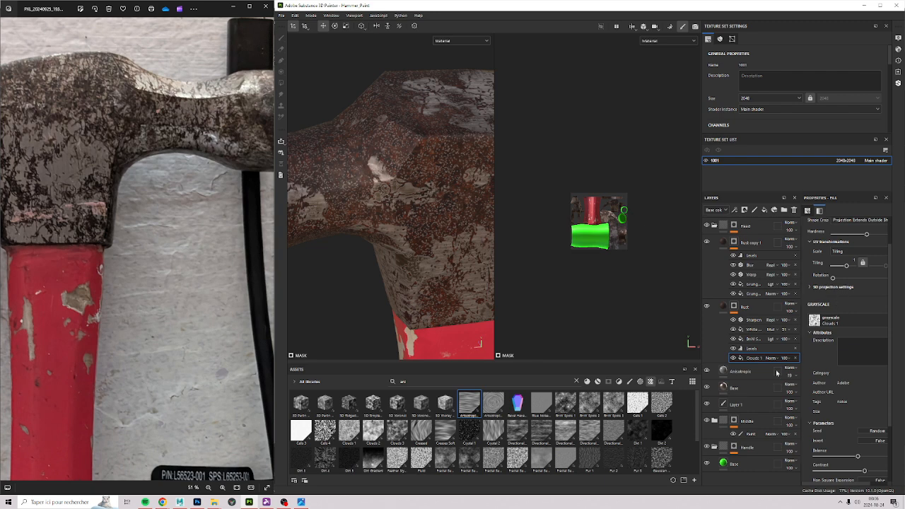
Step: Toggle the White Noise fill in the Rust layer's mask off and on to judge its effect
left_click(751, 329)
left_click(734, 330)
left_click(733, 329)
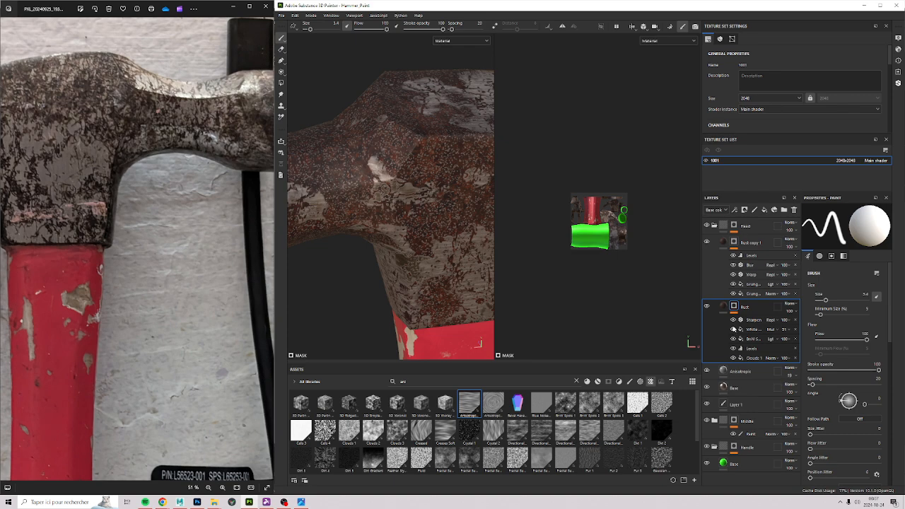
Step: Add a Warp filter directly above the White Noise fill in the Rust layer's mask
left_click(761, 330)
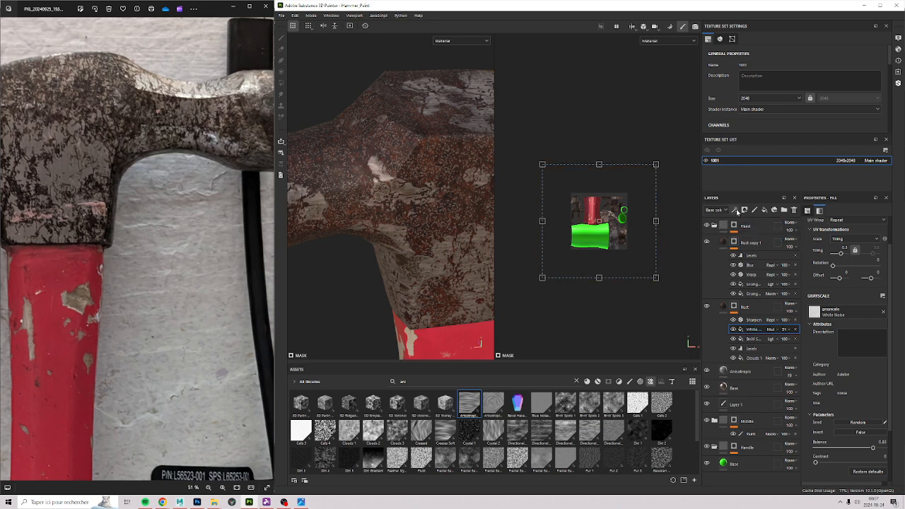
left_click(736, 210)
left_click(753, 263)
left_click(860, 230)
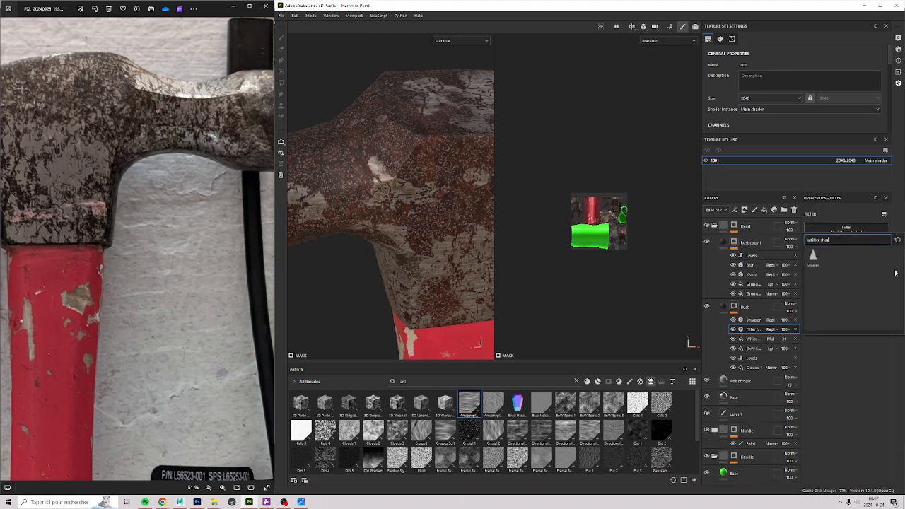
key("BackSpace")
key("BackSpace")
key("BackSpace")
key("BackSpace")
type("warp")
left_click(812, 256)
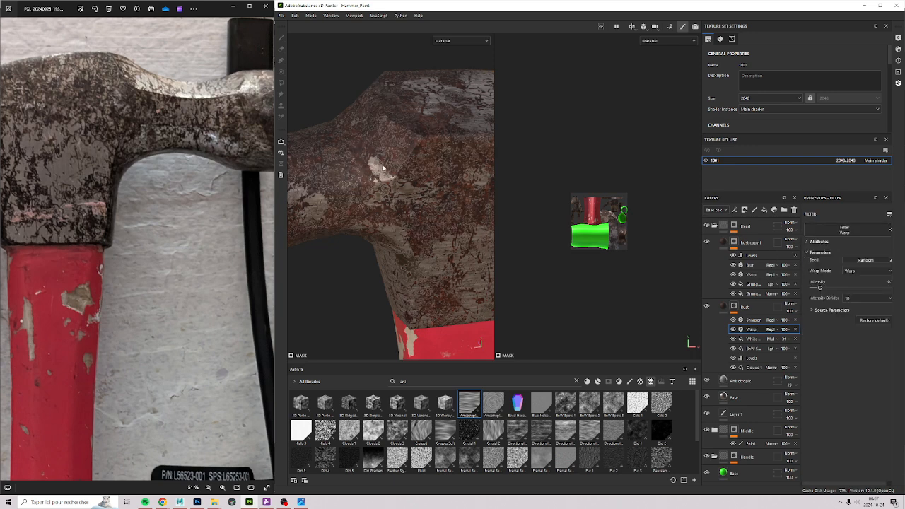
Step: Lower the new Warp filter's Intensity to about 0.05 and compare the rust with the middle of the head in the reference photo
left_click_drag(382, 168, 348, 122, "alt")
left_click_drag(453, 165, 395, 163, "alt")
right_click_drag(395, 163, 460, 184, "alt")
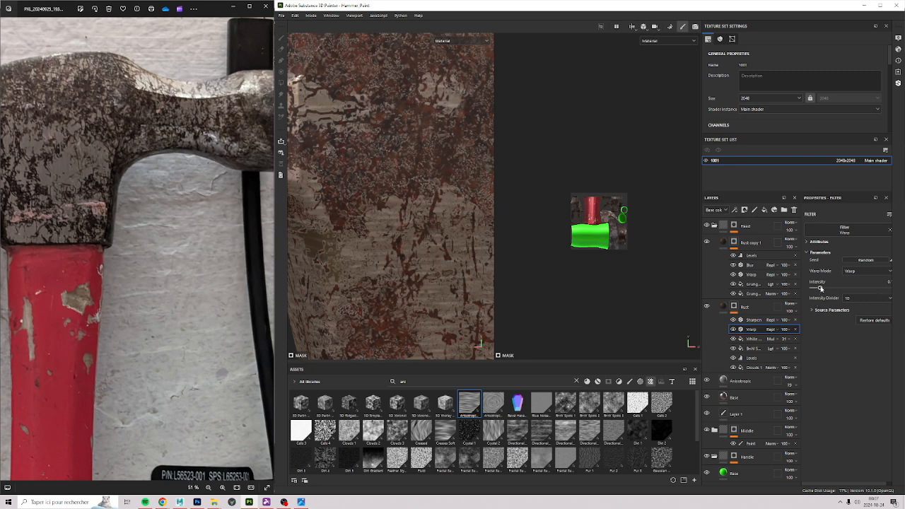
left_click_drag(820, 288, 815, 289)
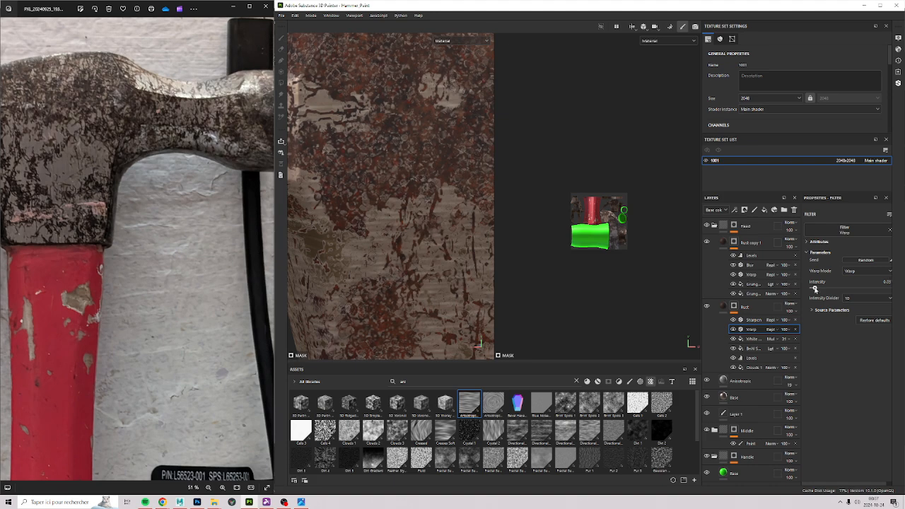
scroll(458, 191, "down", 6)
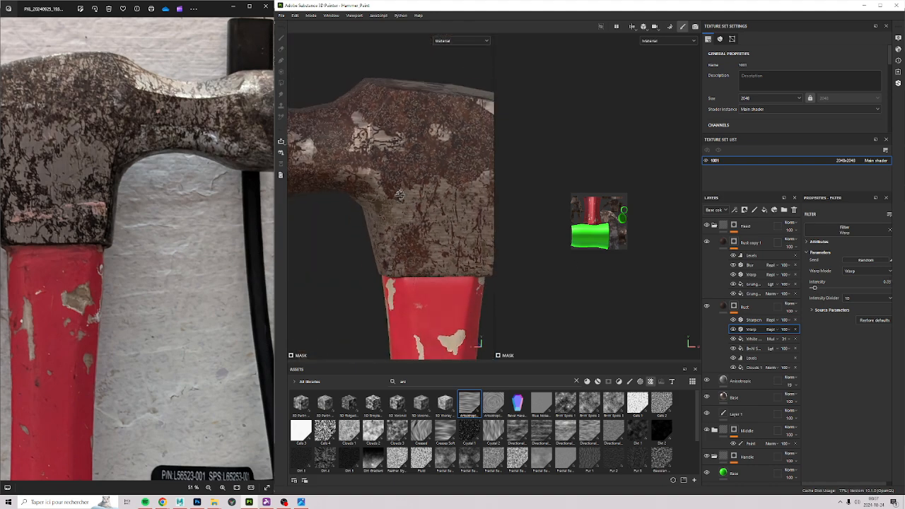
left_click_drag(53, 117, 176, 113)
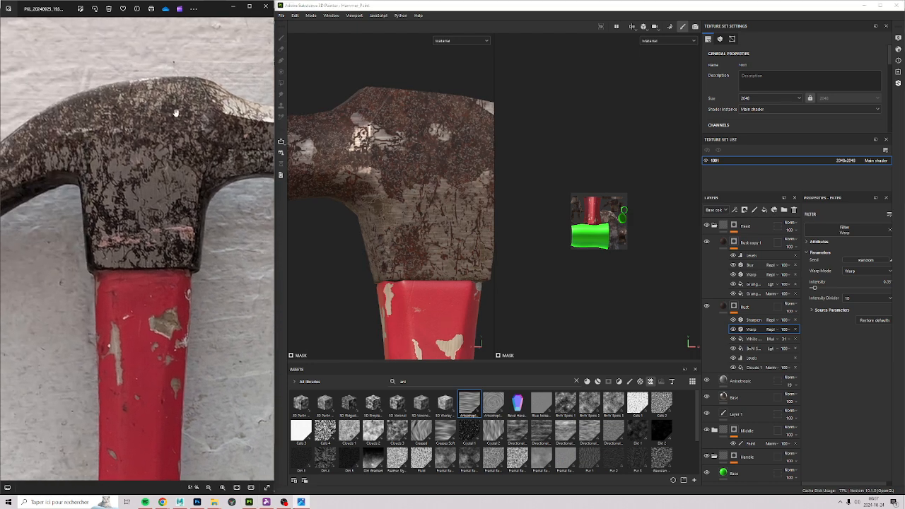
left_click_drag(444, 151, 535, 193, "alt")
scroll(363, 193, "up", 5)
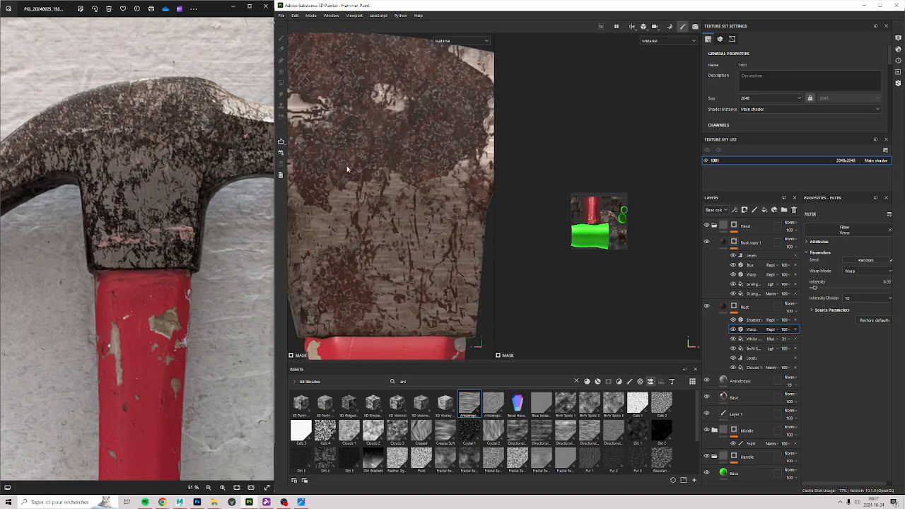
left_click_drag(367, 78, 467, 142, "alt")
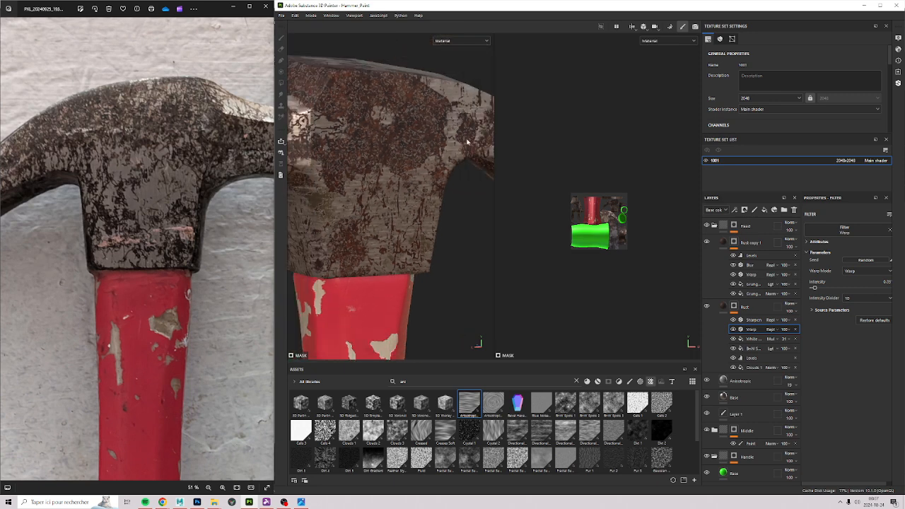
Step: Add a Levels adjustment above the Sharpen filter in the Rust layer's mask and try out its white and black input points
left_click(754, 320)
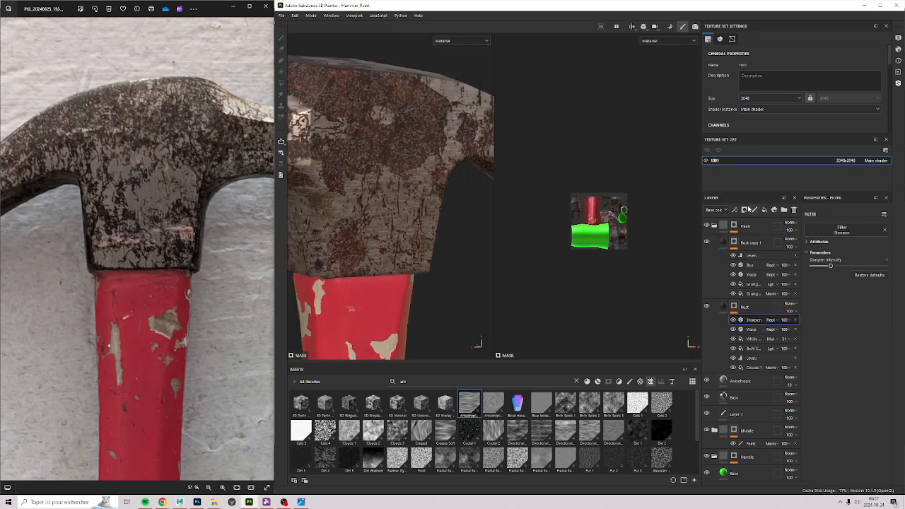
left_click(734, 210)
left_click(750, 245)
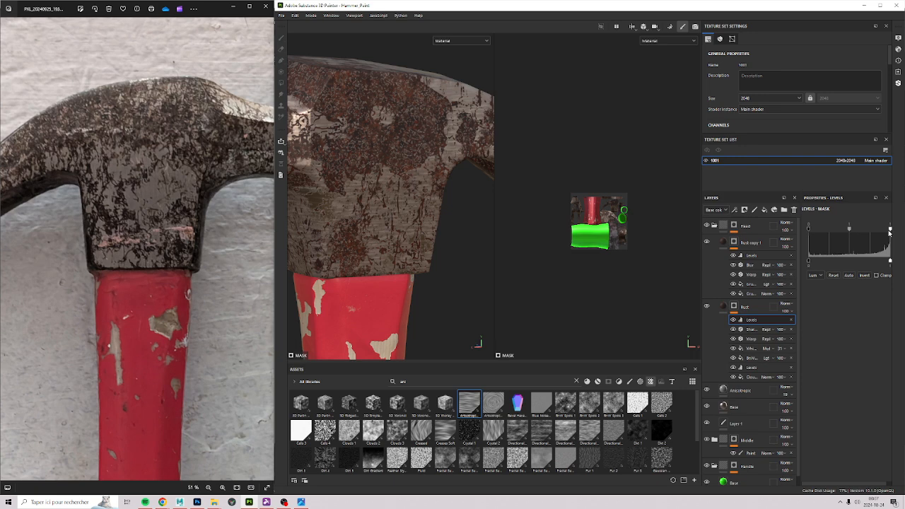
left_click_drag(889, 229, 875, 228)
key("ctrl+z")
left_click_drag(808, 230, 847, 236)
scroll(383, 133, "down", 3)
mouse_move(385, 229)
left_mouse_down("alt")
mouse_move(337, 265)
mouse_move(529, 244)
mouse_move(474, 210)
mouse_move(338, 239)
mouse_move(431, 222)
mouse_move(375, 229)
mouse_move(362, 193)
mouse_move(387, 222)
mouse_move(432, 233)
mouse_move(306, 188)
mouse_move(380, 221)
mouse_move(346, 204)
mouse_move(407, 212)
mouse_move(381, 224)
left_mouse_up("alt")
scroll(363, 195, "up", 3)
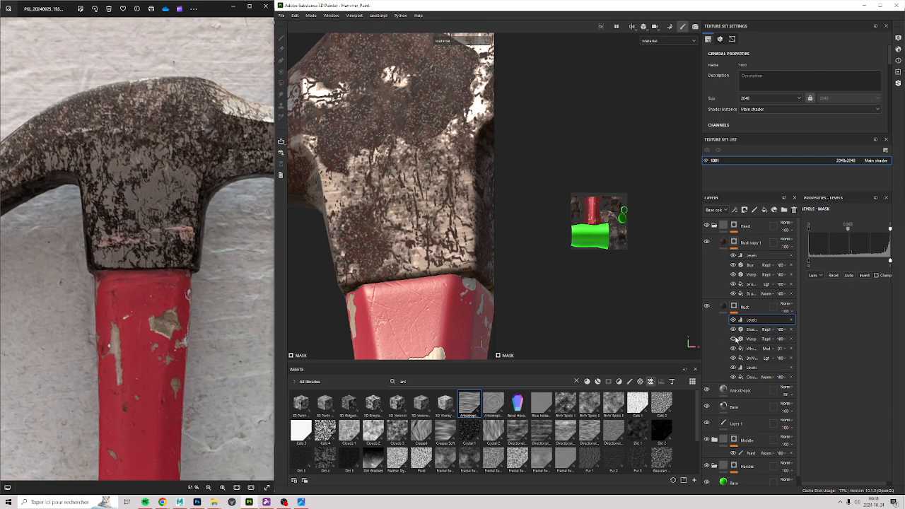
Step: Lower the opacity of the Rust mask's Warp filter to 37 and check the rust speckles from several angles
left_click(779, 339)
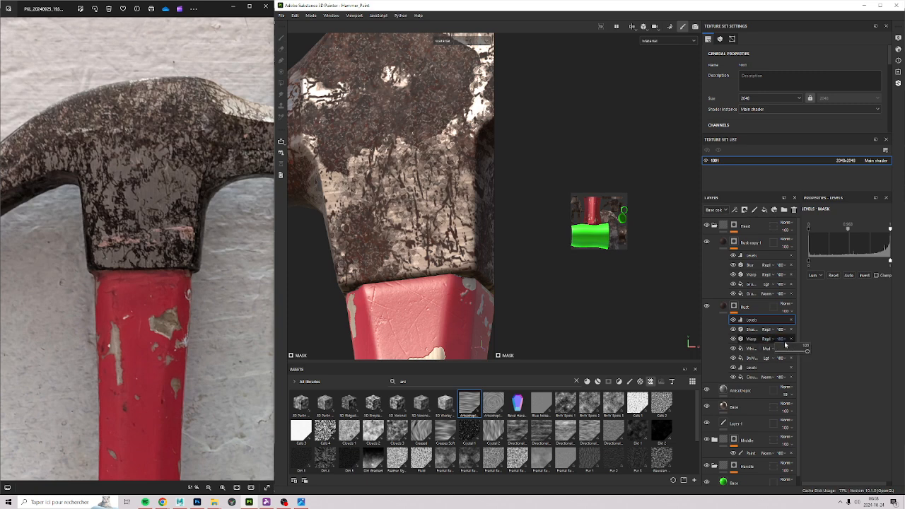
left_click_drag(806, 352, 788, 359)
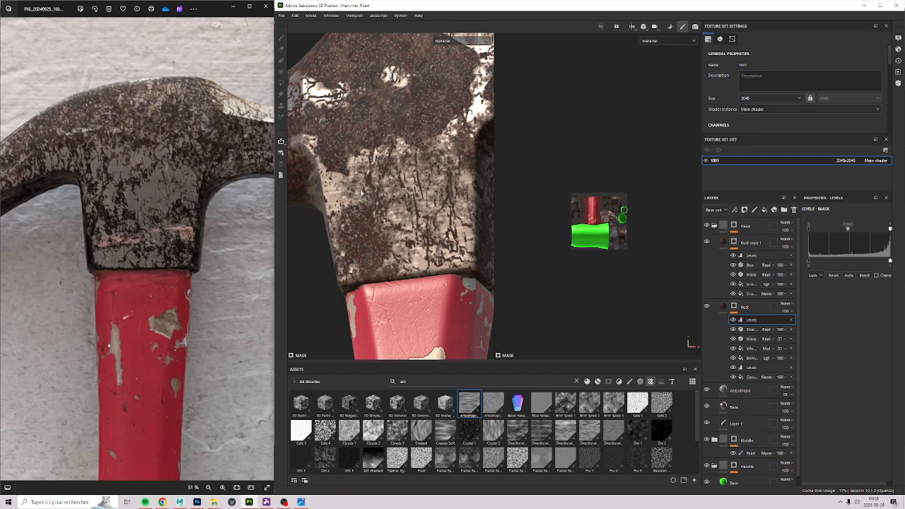
left_click_drag(360, 192, 353, 113, "alt")
scroll(411, 131, "down", 3)
left_click_drag(410, 131, 493, 264, "alt")
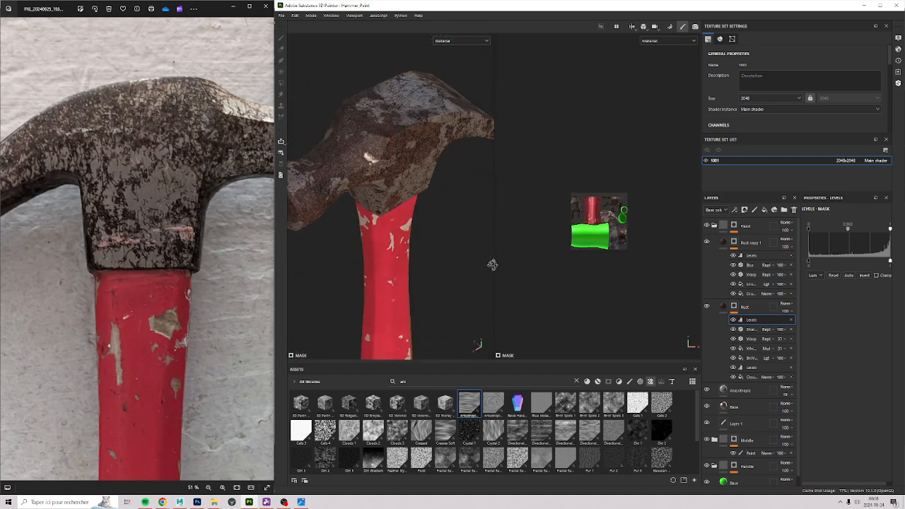
scroll(493, 265, "up", 5)
left_click_drag(358, 199, 444, 120, "alt")
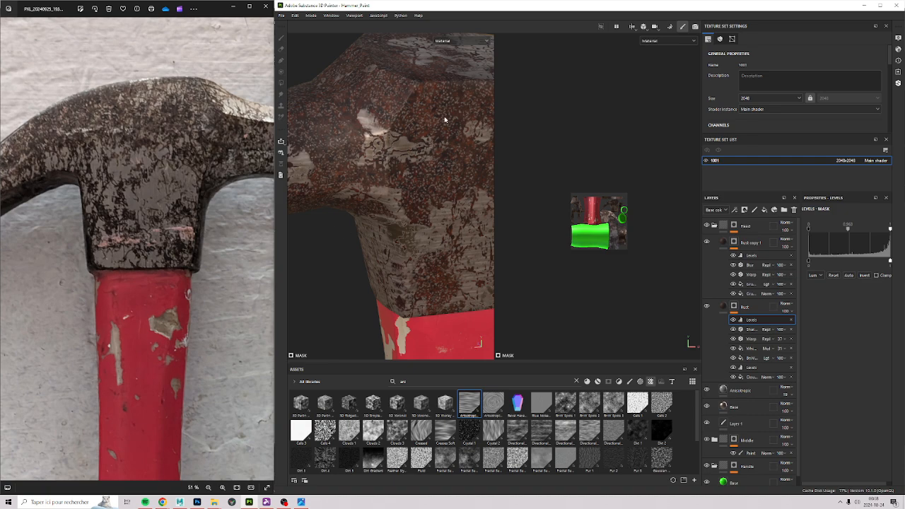
Step: Set the White Noise fill's tiling to 0.25 and lower its opacity to about 25
left_click(751, 348)
left_click_drag(841, 255, 833, 255)
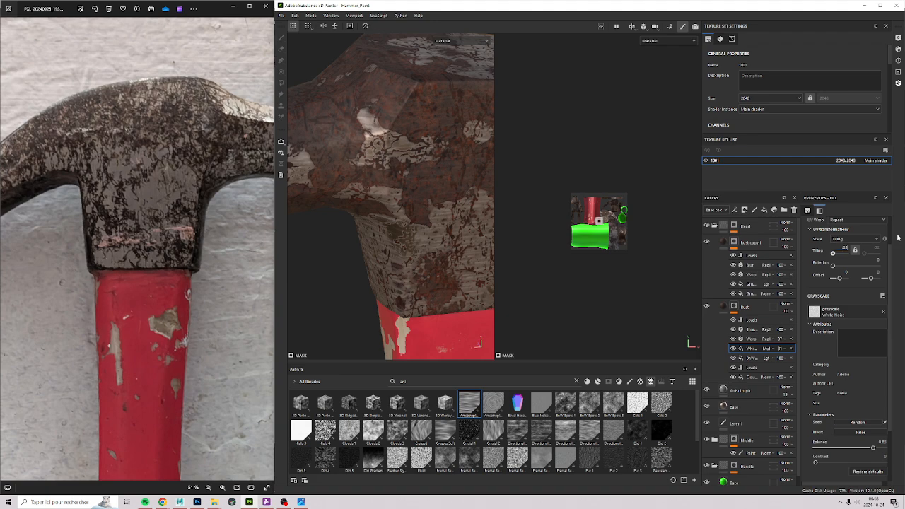
key("Return")
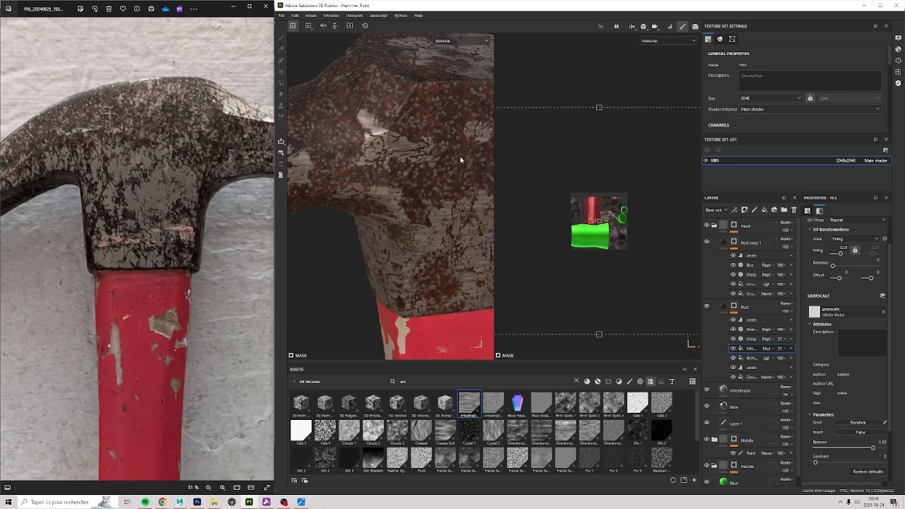
scroll(419, 235, "down", 2)
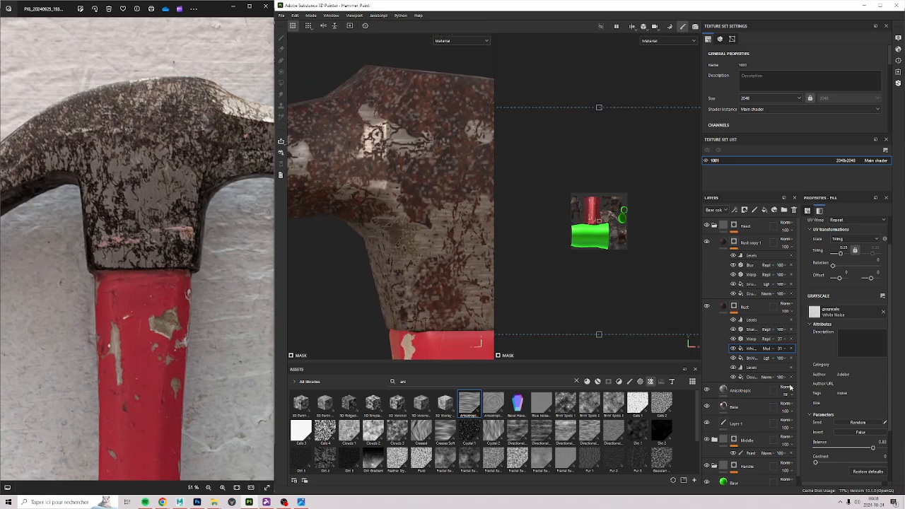
left_click(786, 351)
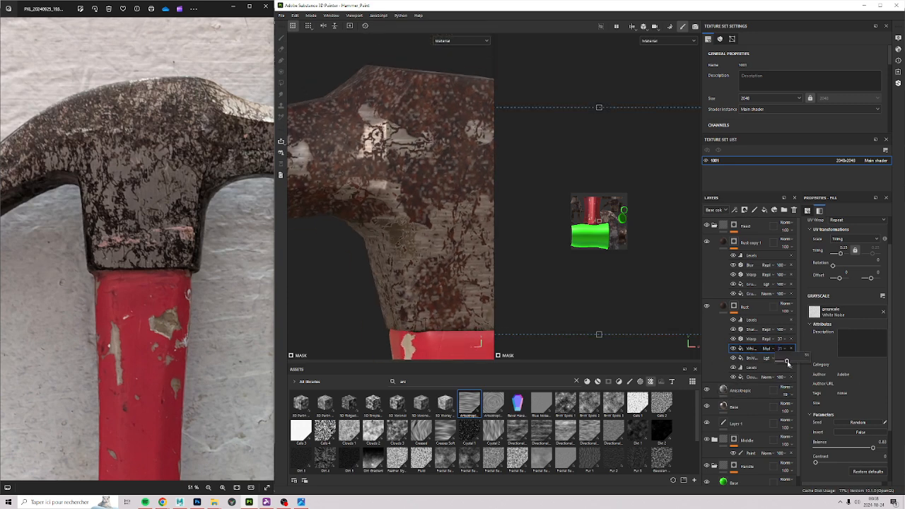
left_click_drag(788, 363, 785, 363)
scroll(360, 244, "down", 3)
left_click_drag(373, 277, 622, 269, "alt")
Step: Raise the opacity of the Warp filter in the Rust layer's mask and check the speckles up close
left_click(779, 340)
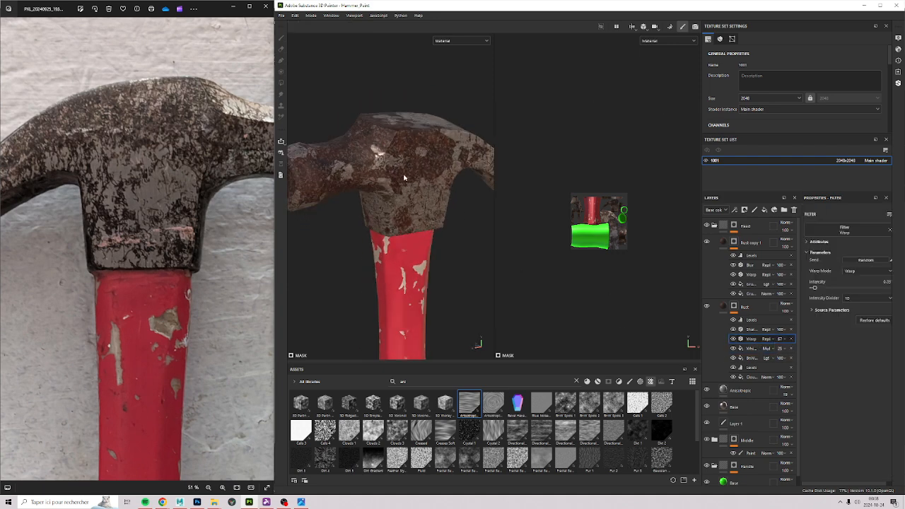
scroll(339, 205, "up", 5)
scroll(339, 205, "down", 5)
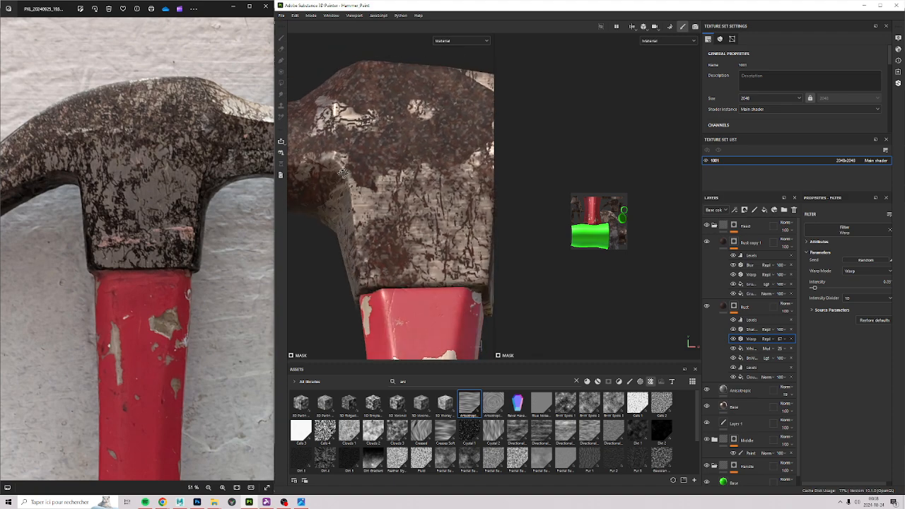
Step: Inspect the whole hammer from several sides and under rotated lighting, judging the rust and bare metal against the reference photo
scroll(424, 287, "down", 4)
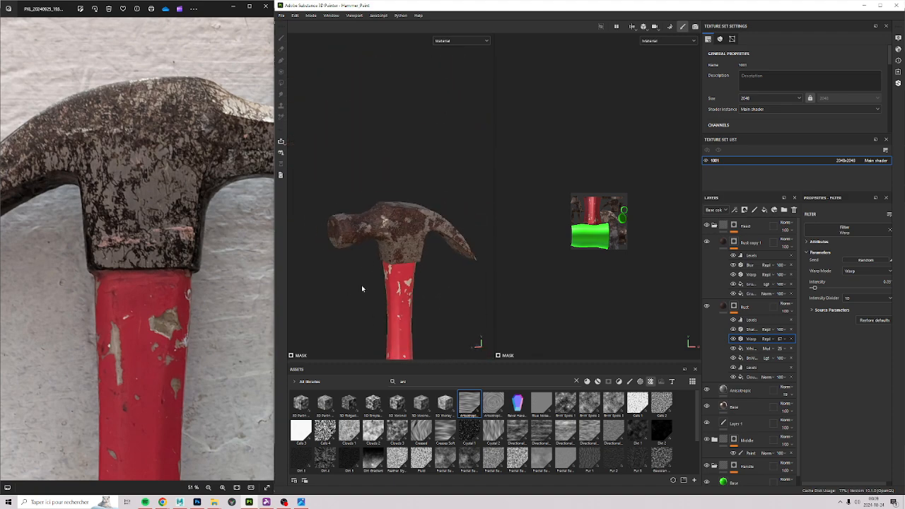
left_click_drag(381, 276, 278, 255, "alt")
scroll(313, 317, "up", 3)
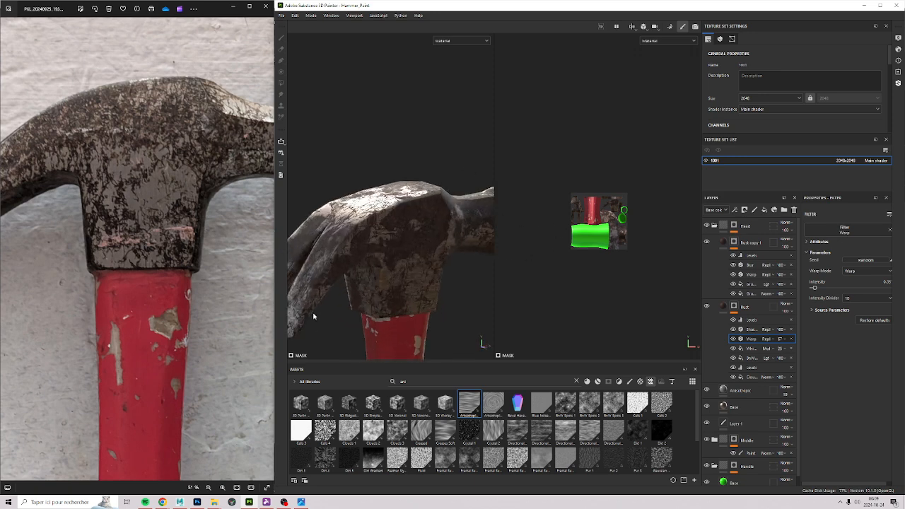
left_click_drag(313, 318, 441, 282, "alt")
middle_click_drag(361, 260, 440, 205, "alt")
scroll(440, 207, "down", 3)
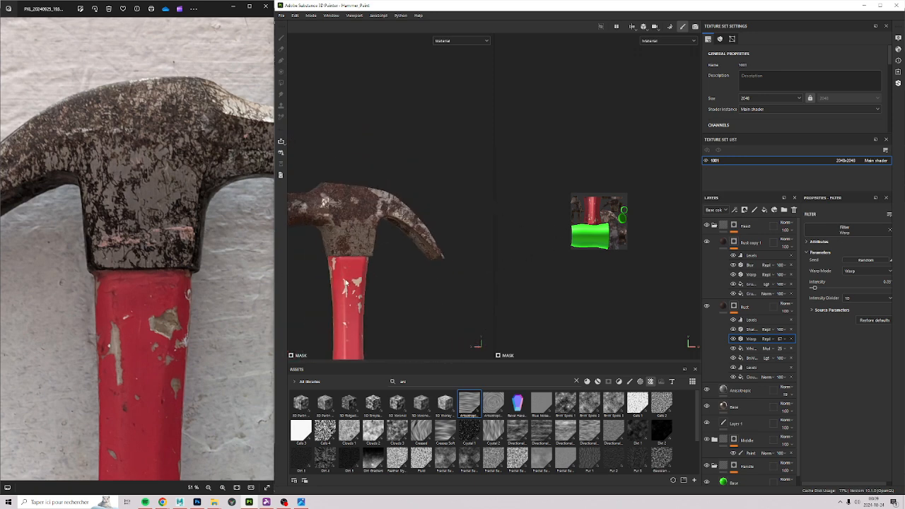
left_click_drag(317, 250, 335, 292, "alt")
middle_click_drag(335, 293, 371, 231, "alt")
scroll(371, 230, "up", 2)
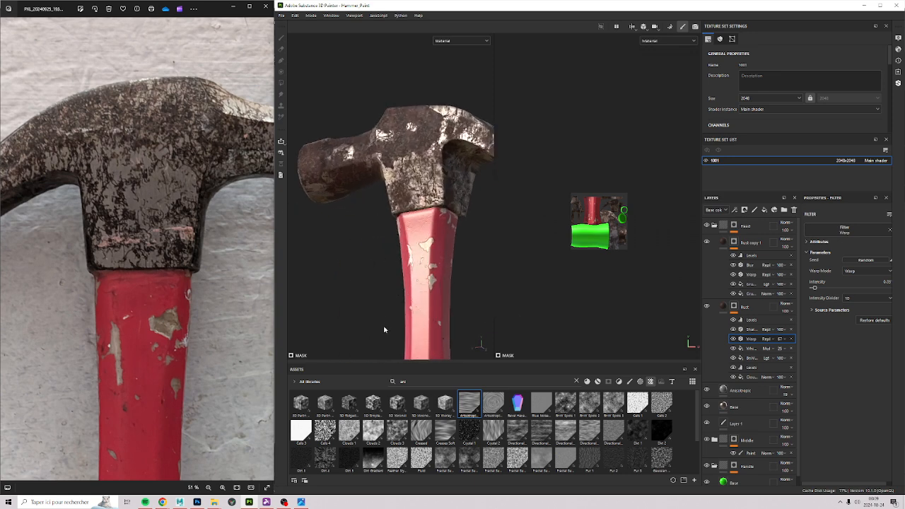
right_click_drag(433, 251, 411, 272, "shift")
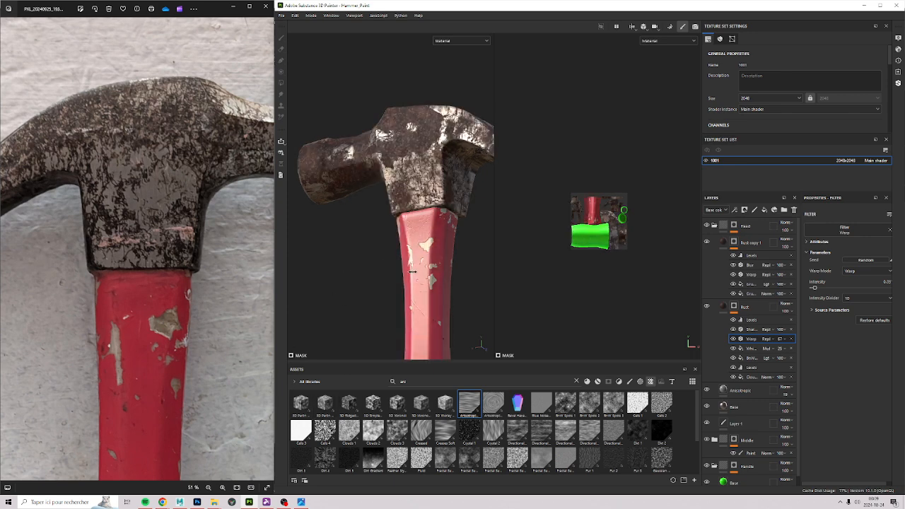
left_click_drag(402, 176, 471, 186, "alt")
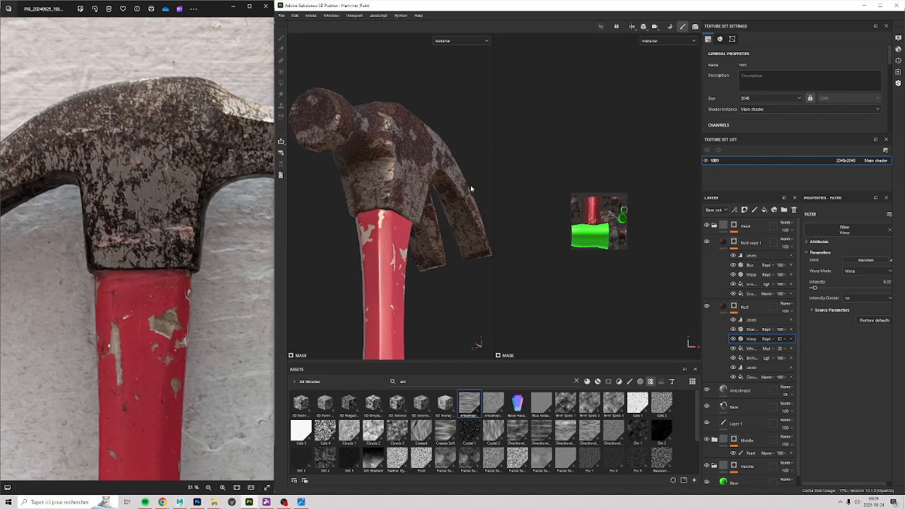
Step: Compare the hammer head with the reference photo from several angles and toggle the Rust layer's visibility to judge its contribution
left_click_drag(63, 198, 178, 131)
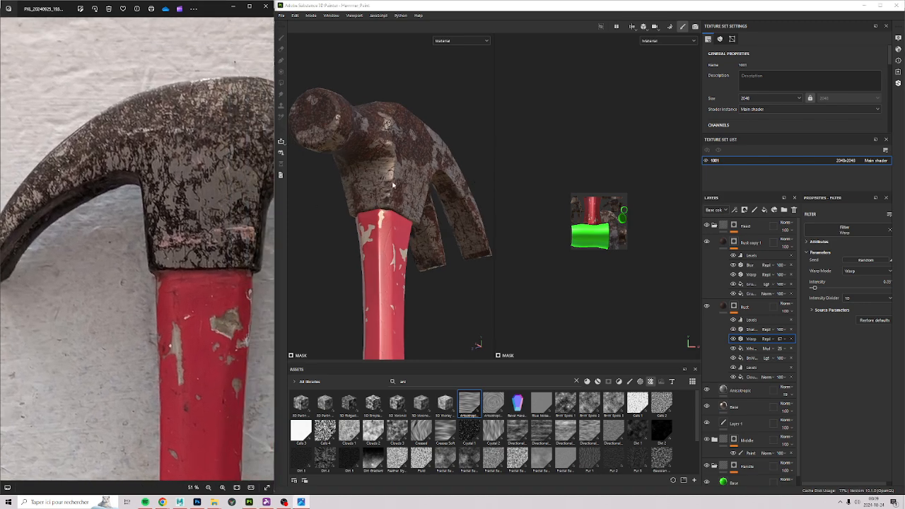
mouse_move(394, 231)
left_mouse_down("alt")
mouse_move(424, 141)
mouse_move(382, 169)
mouse_move(343, 226)
mouse_move(408, 179)
left_mouse_up("alt")
scroll(407, 179, "up", 3)
left_click_drag(339, 179, 357, 179, "alt")
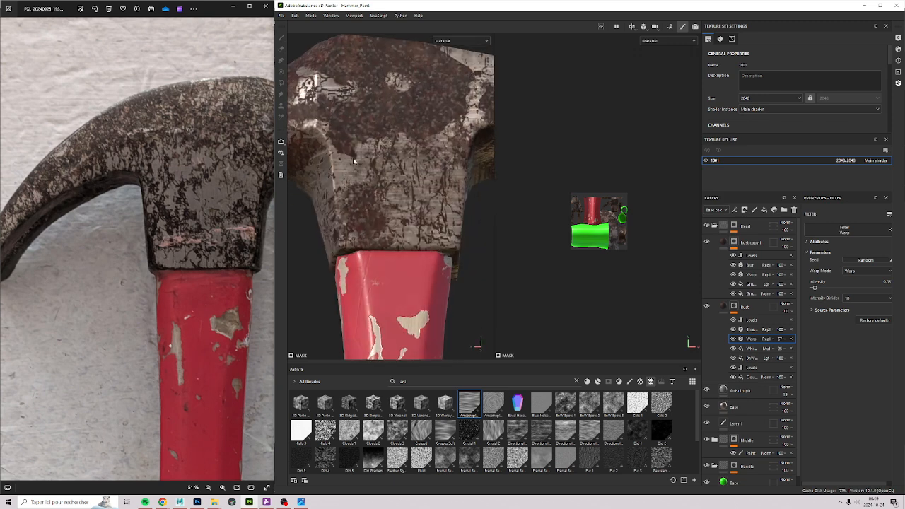
left_click_drag(401, 197, 339, 190, "alt")
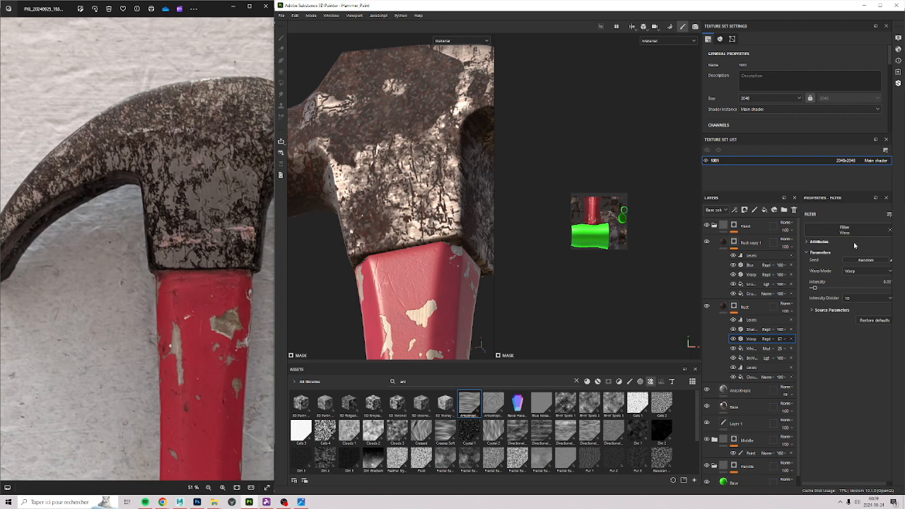
left_click(707, 306)
left_click(706, 306)
Step: Raise the black input point of the top Levels effect in the Rust layer's mask to about 0.47 and check the head from the side
left_click(751, 319)
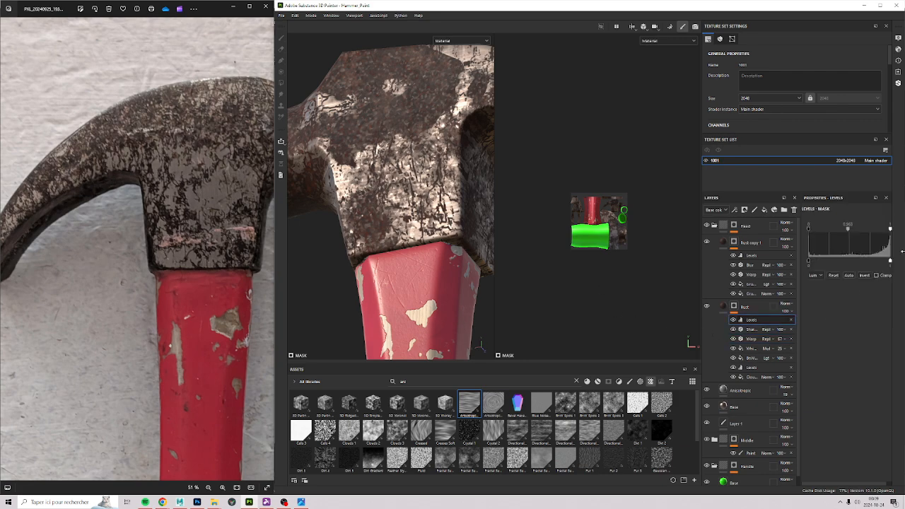
left_click_drag(888, 230, 874, 234)
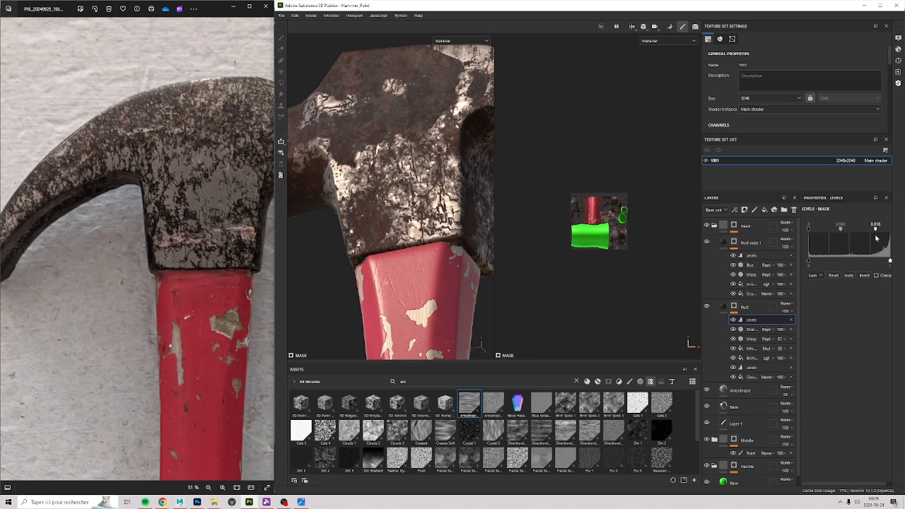
key("ctrl+z")
left_click_drag(809, 230, 847, 242)
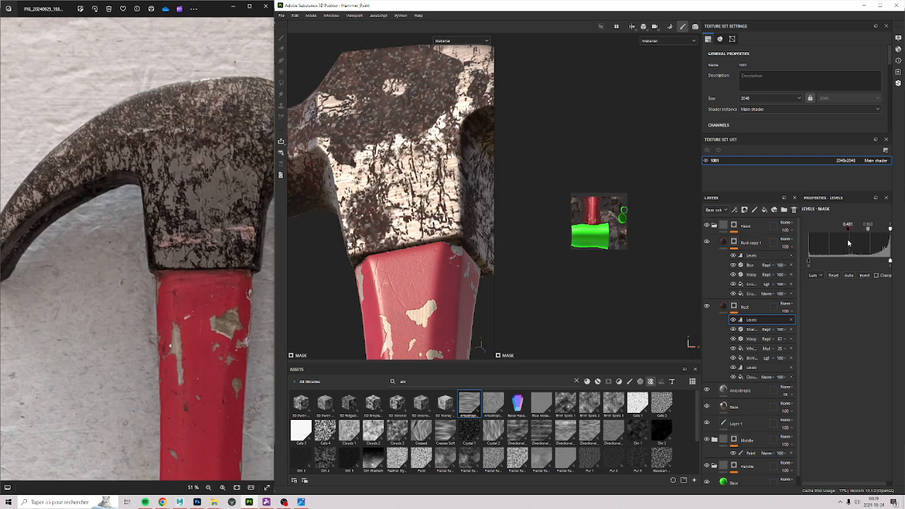
mouse_move(395, 164)
left_mouse_down("alt")
mouse_move(431, 166)
mouse_move(430, 208)
mouse_move(466, 156)
mouse_move(416, 171)
mouse_move(400, 165)
left_mouse_up("alt")
right_click_drag(400, 165, 385, 180, "alt")
left_click_drag(386, 179, 354, 182, "alt")
Step: Go through the hammer reference photos and examine the worn metal and rust pattern on the head up close
scroll(110, 160, "up", 5)
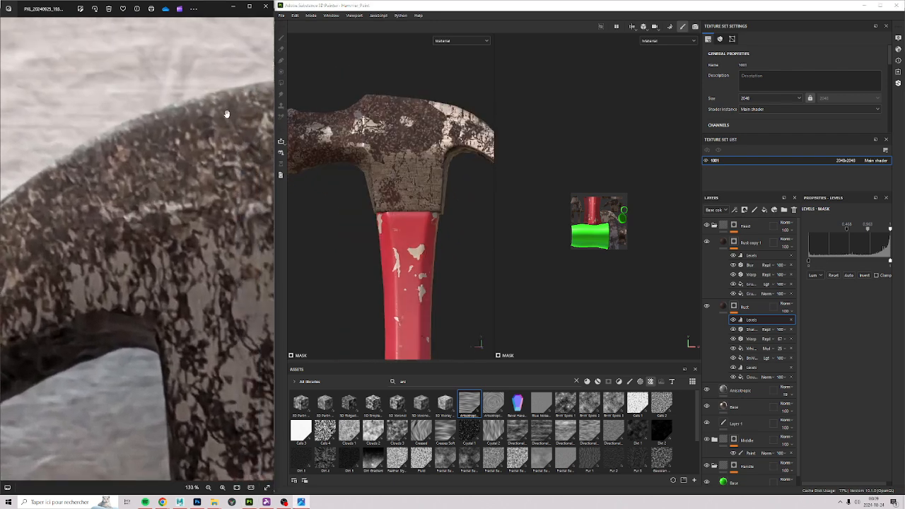
scroll(226, 113, "down", 6)
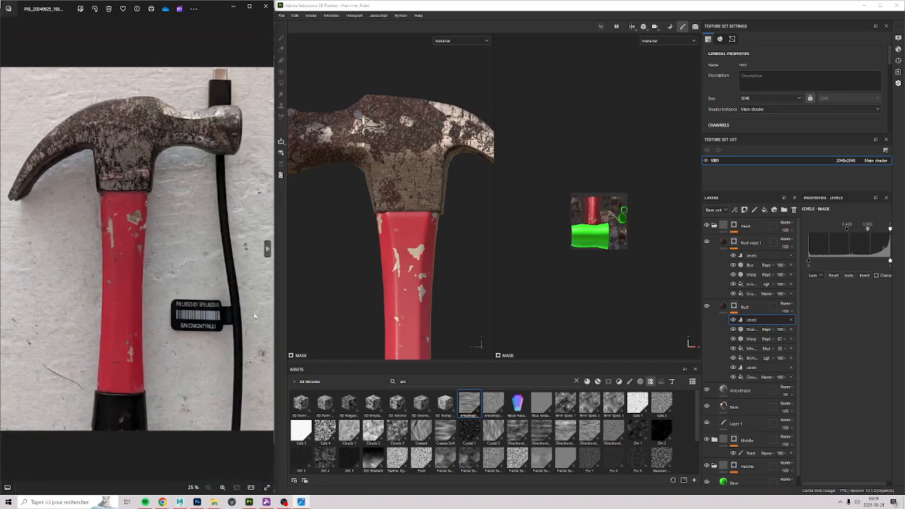
key("Right")
key("Right")
key("Right")
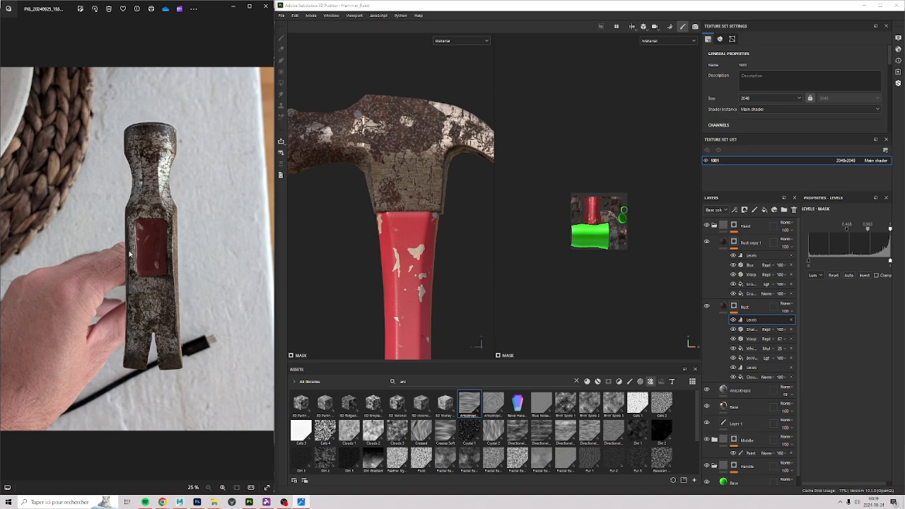
key("Right")
key("Right")
key("Right")
key("Right")
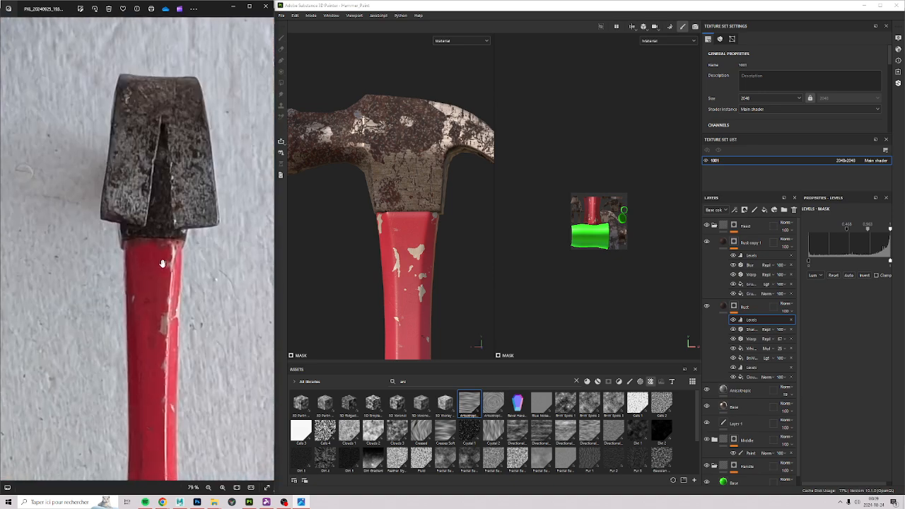
key("Right")
key("Right")
key("Right")
key("Right")
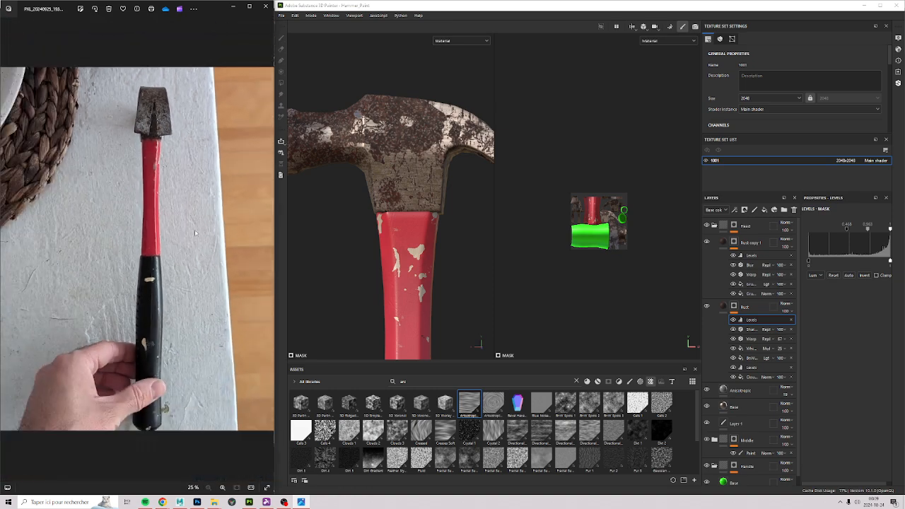
key("Right")
scroll(162, 199, "up", 8)
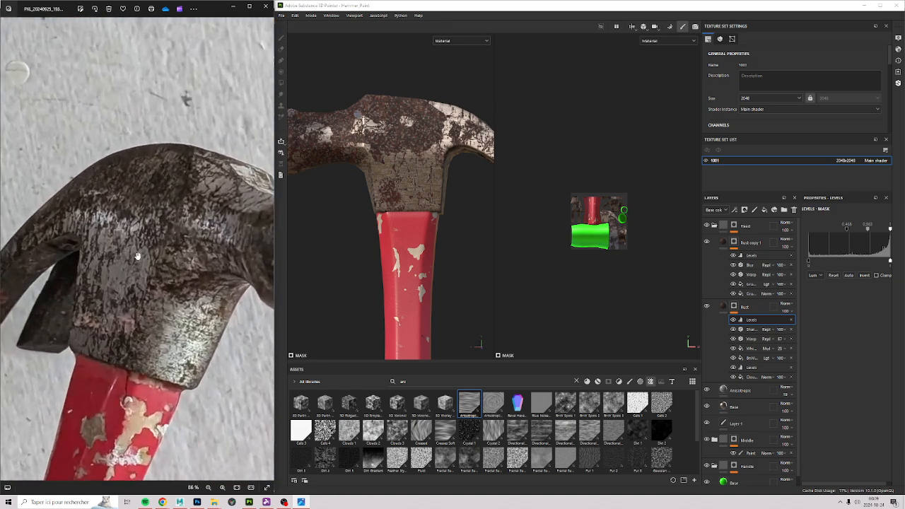
left_click_drag(182, 219, 183, 238)
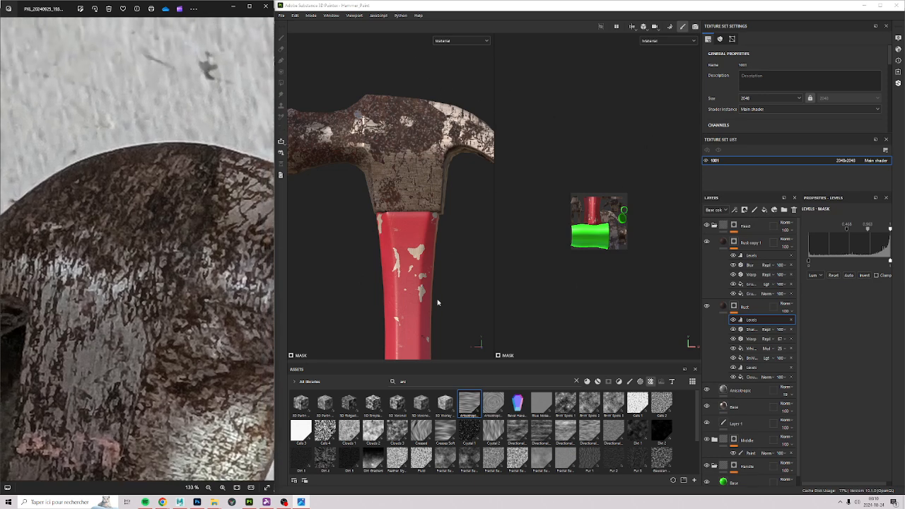
left_click_drag(119, 424, 120, 233)
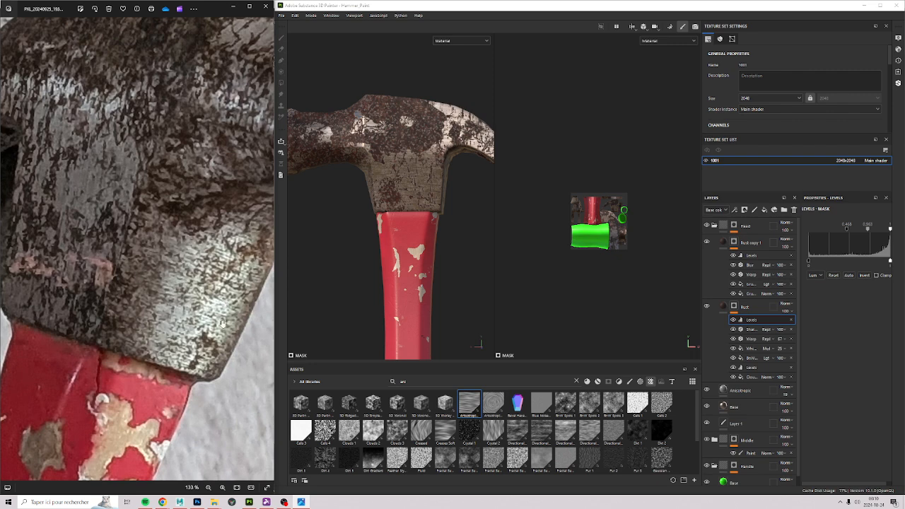
left_click_drag(218, 250, 142, 321)
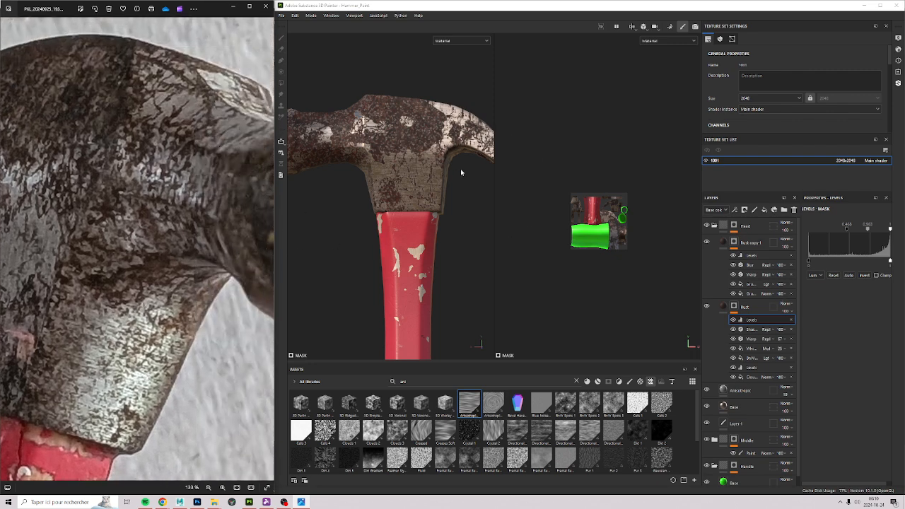
Step: Expand the source parameters of the Warp filter in the Rust layer's mask and set its Intensity Divider to 100
middle_click_drag(401, 124, 407, 247, "alt")
left_click_drag(375, 248, 389, 301, "alt")
left_click_drag(381, 261, 407, 182, "alt")
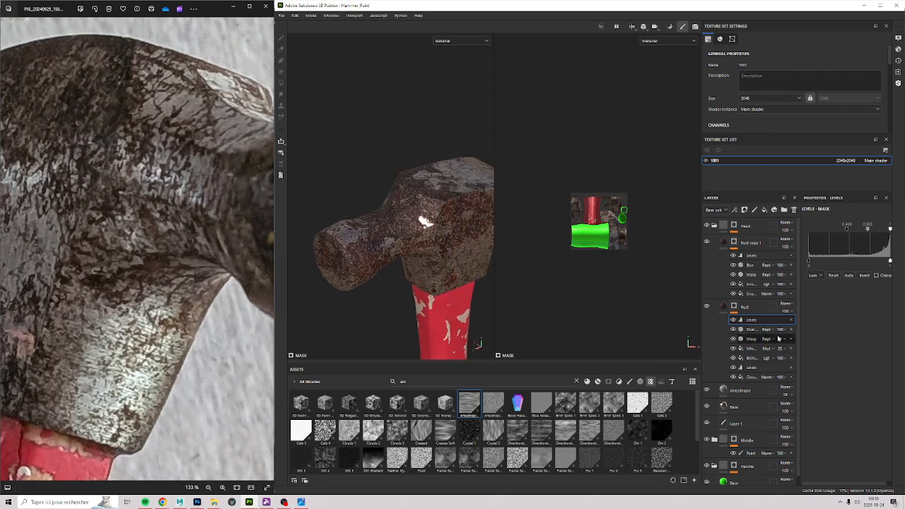
left_click_drag(778, 338, 786, 348)
left_click(749, 341)
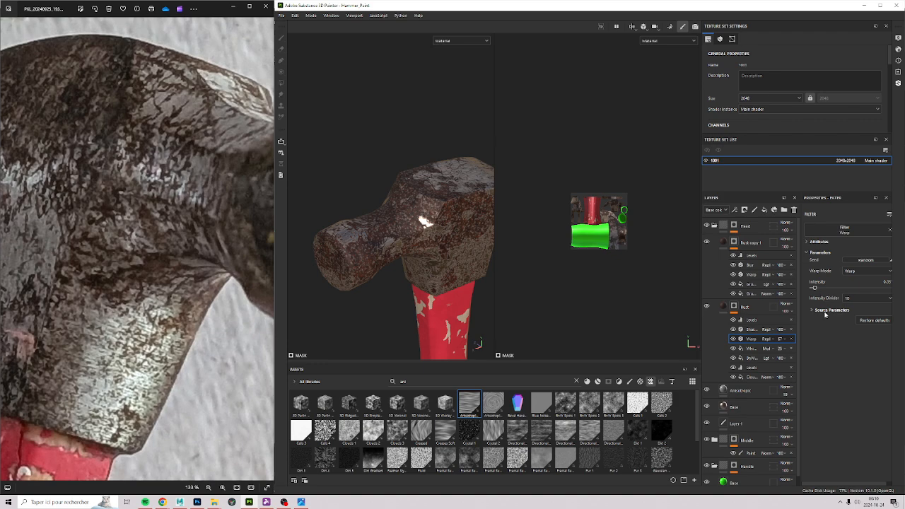
left_click(825, 310)
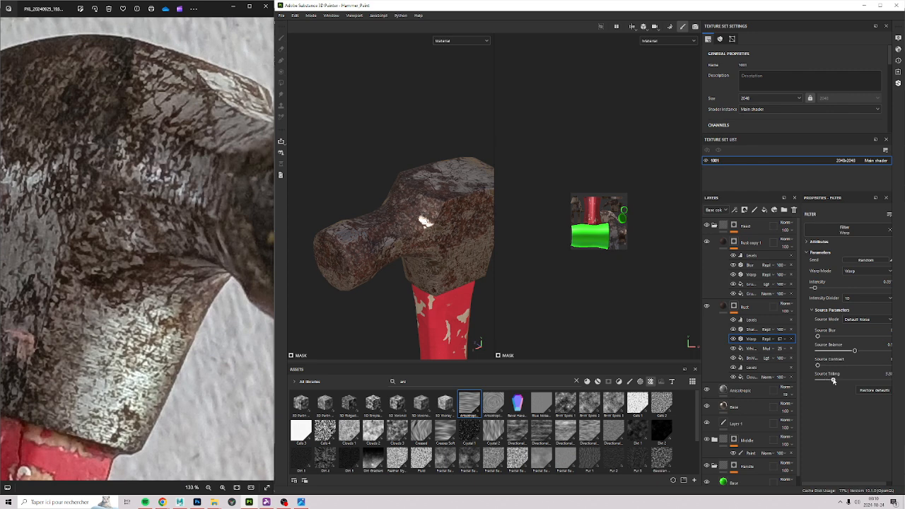
scroll(431, 209, "up", 5)
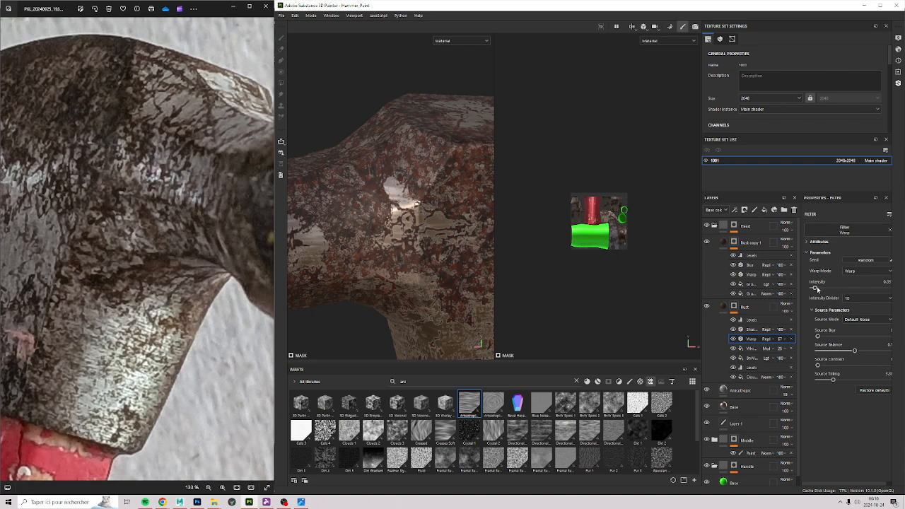
left_click_drag(813, 289, 815, 290)
left_click_drag(395, 319, 392, 204, "alt")
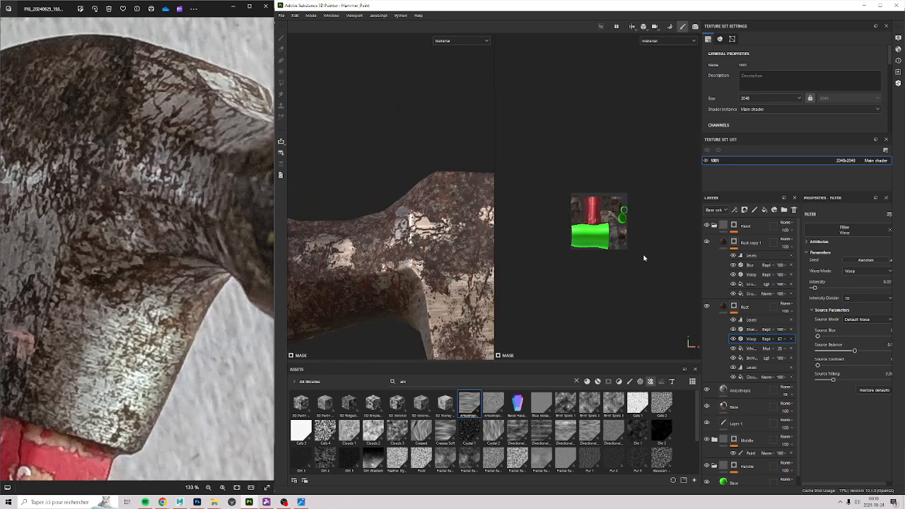
left_click(849, 298)
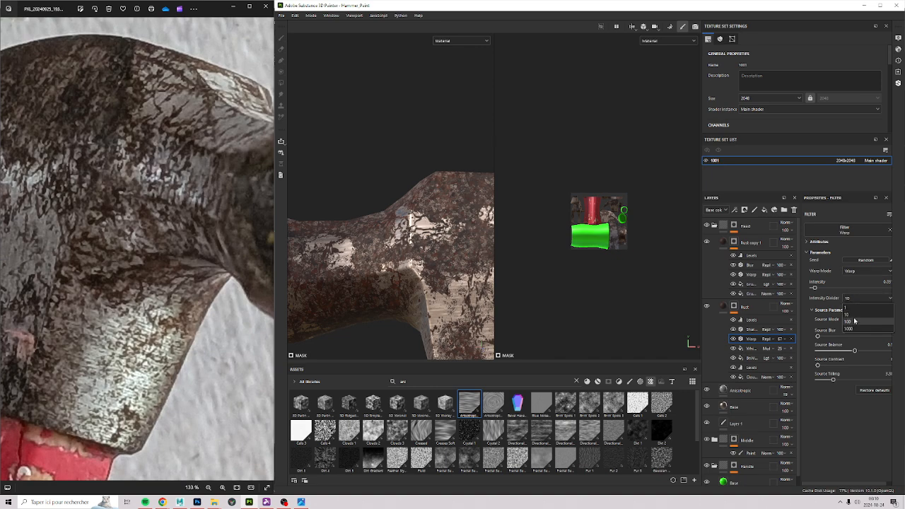
left_click(854, 321)
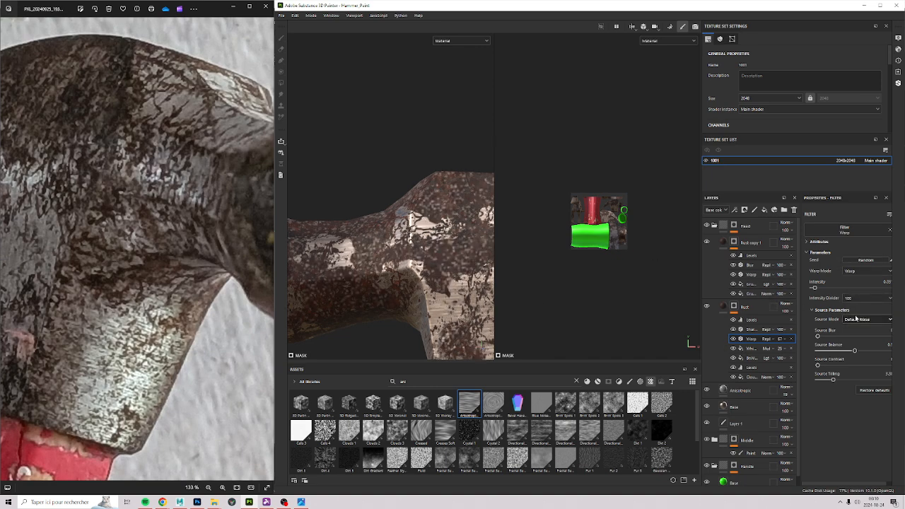
Step: Raise the Intensity of the Rust mask's Warp filter to about 0.25 and check the distorted speckles up close and from afar
left_click_drag(814, 290, 823, 290)
scroll(355, 236, "up", 4)
left_click_drag(355, 242, 533, 277, "alt")
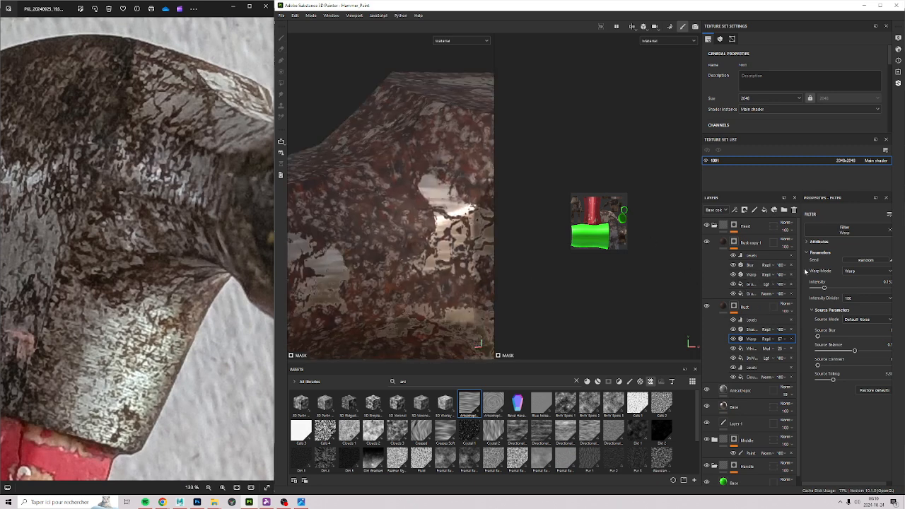
left_click_drag(823, 288, 841, 301)
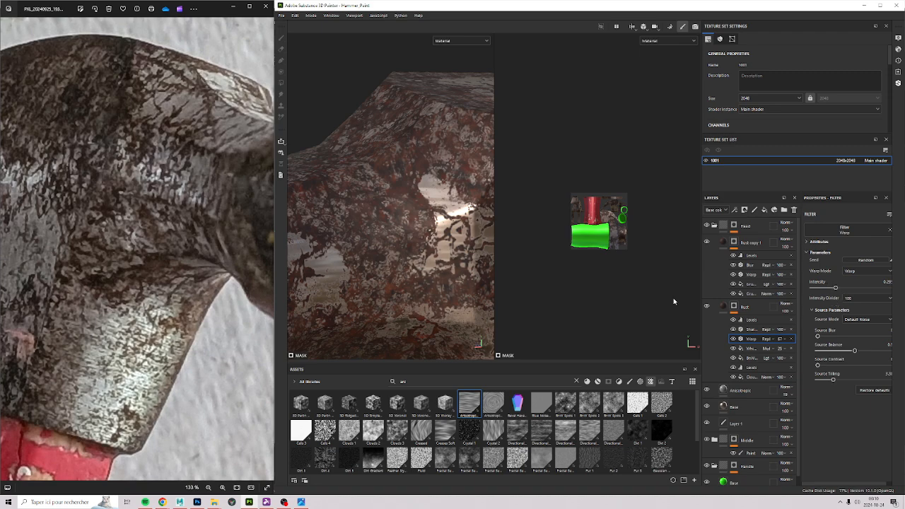
scroll(453, 263, "down", 5)
middle_click_drag(460, 354, 378, 240, "alt")
left_click_drag(377, 240, 363, 198, "alt")
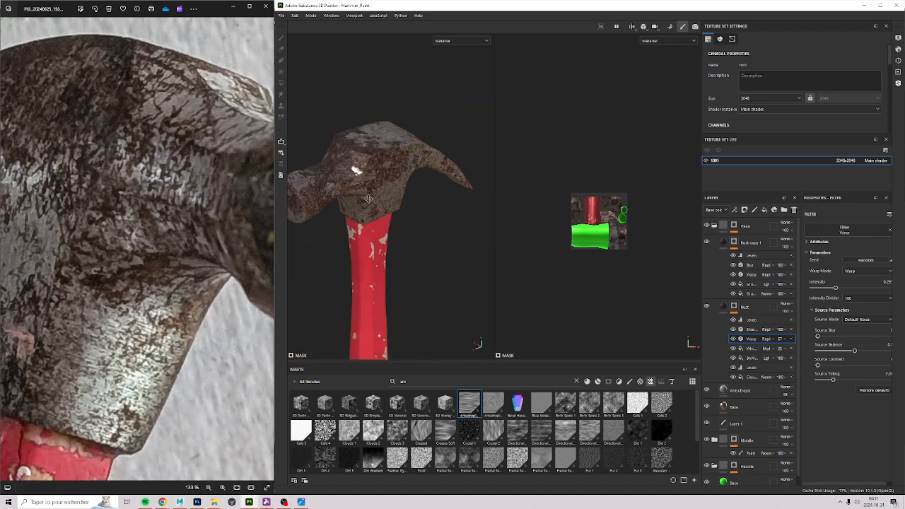
middle_click_drag(368, 199, 391, 203, "alt")
scroll(391, 203, "up", 3)
Step: Switch the layer stack to the Height channel and set the Rust layer's opacity there to about 62, checking the relief up close
left_click(724, 307)
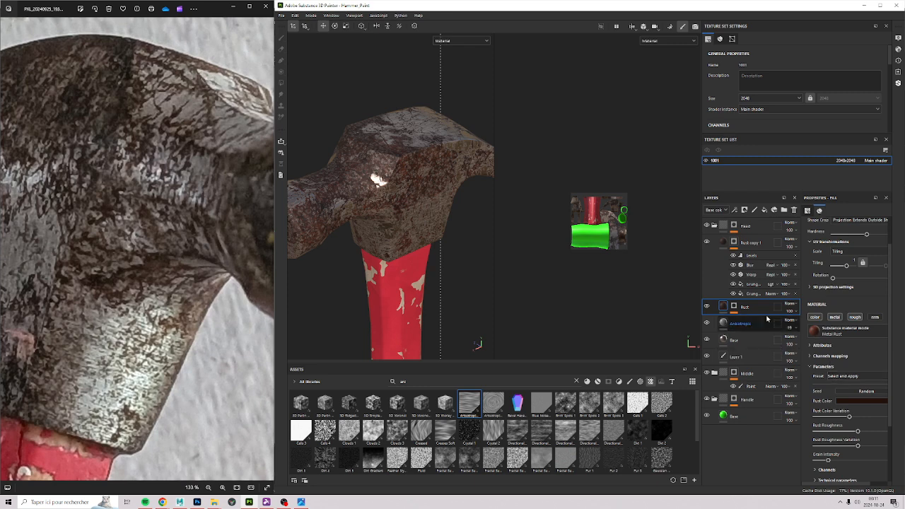
left_click(716, 209)
left_click(711, 247)
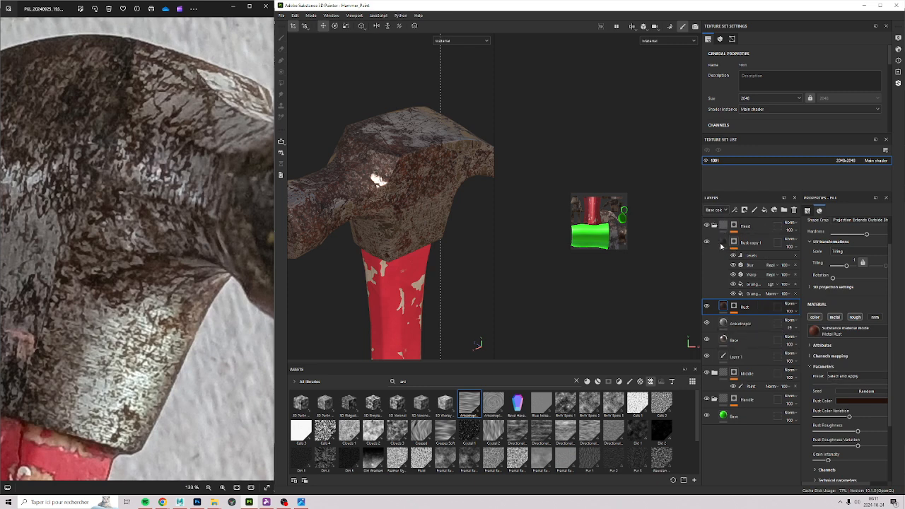
left_click_drag(785, 324, 813, 323)
right_click_drag(360, 179, 416, 279, "alt")
left_click_drag(416, 278, 429, 214, "alt")
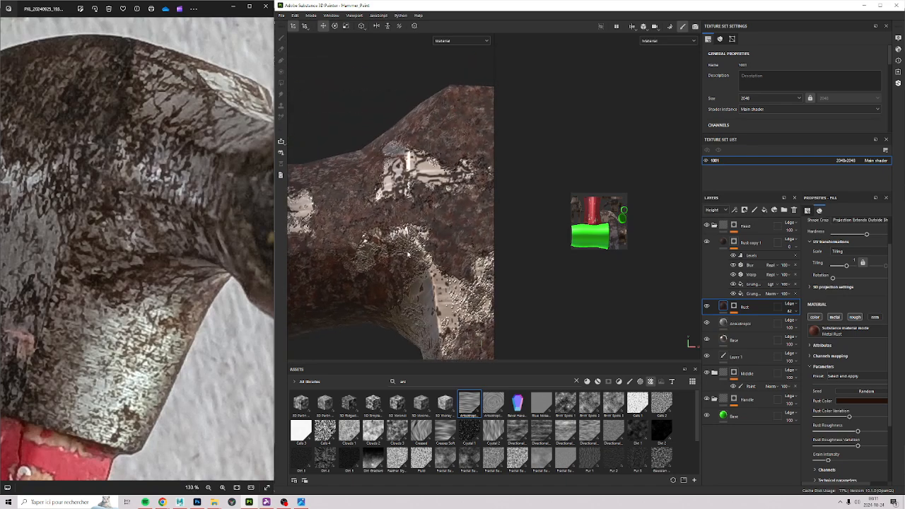
mouse_move(408, 253)
left_mouse_down("alt")
mouse_move(412, 314)
mouse_move(402, 219)
mouse_move(369, 192)
mouse_move(376, 261)
mouse_move(409, 276)
mouse_move(411, 266)
left_mouse_up("alt")
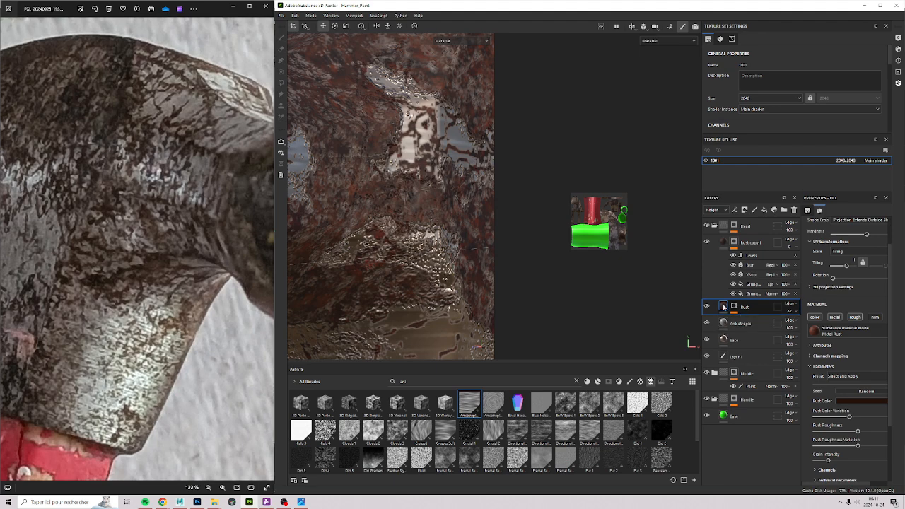
Step: Expand the technical parameters of the Rust layer's Metal Rust material and lower its Height Position slightly
scroll(859, 430, "down", 3)
left_click(837, 401)
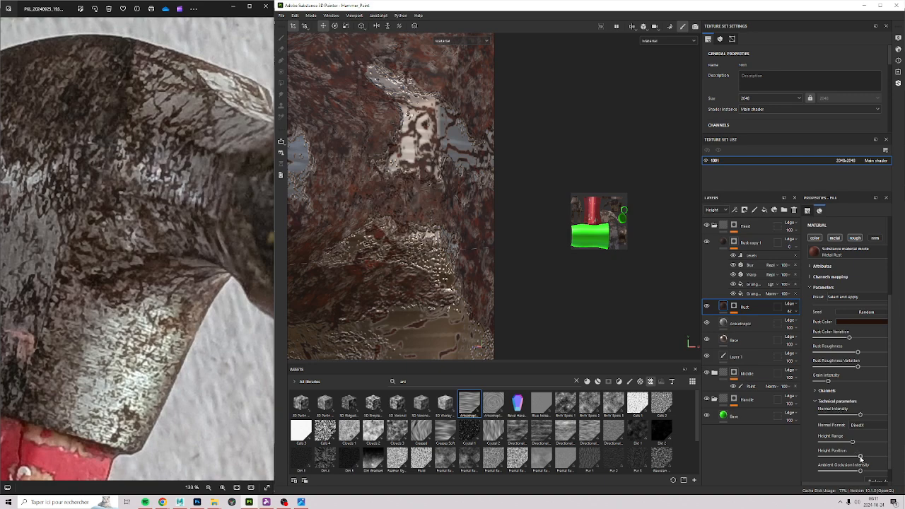
mouse_move(857, 456)
left_mouse_down()
mouse_move(828, 457)
mouse_move(851, 458)
left_mouse_up()
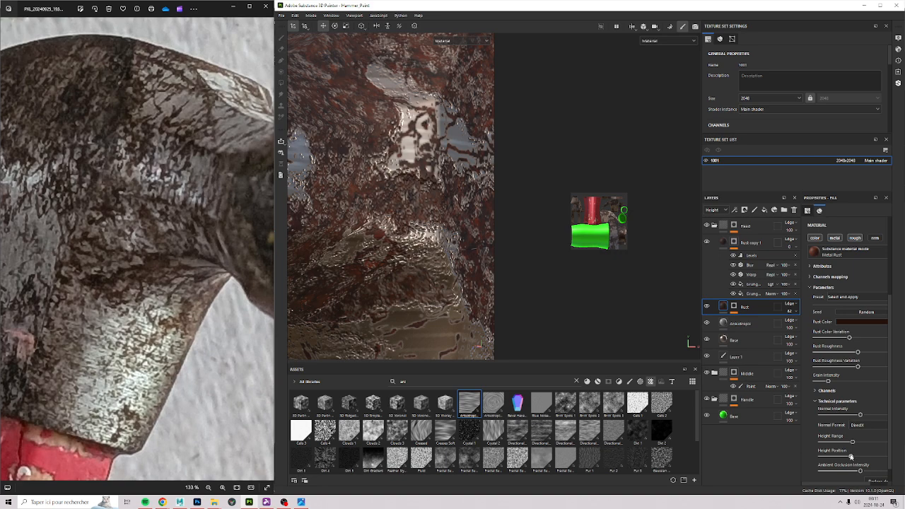
Step: Lower the Rust layer's Height channel opacity to 15, checking the relief on the hammer head up close and at a distance
left_click(790, 312)
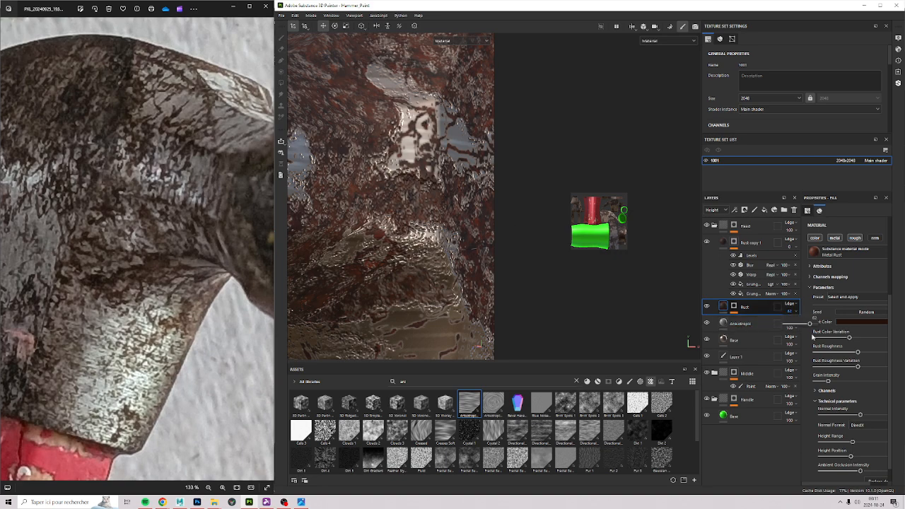
left_click_drag(810, 324, 794, 326)
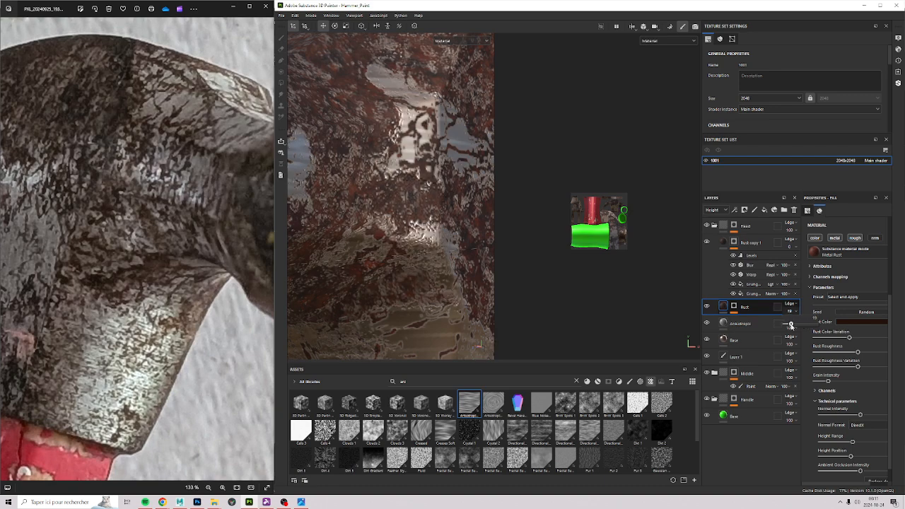
scroll(425, 303, "down", 3)
left_click_drag(425, 304, 402, 219, "alt")
scroll(401, 219, "up", 6)
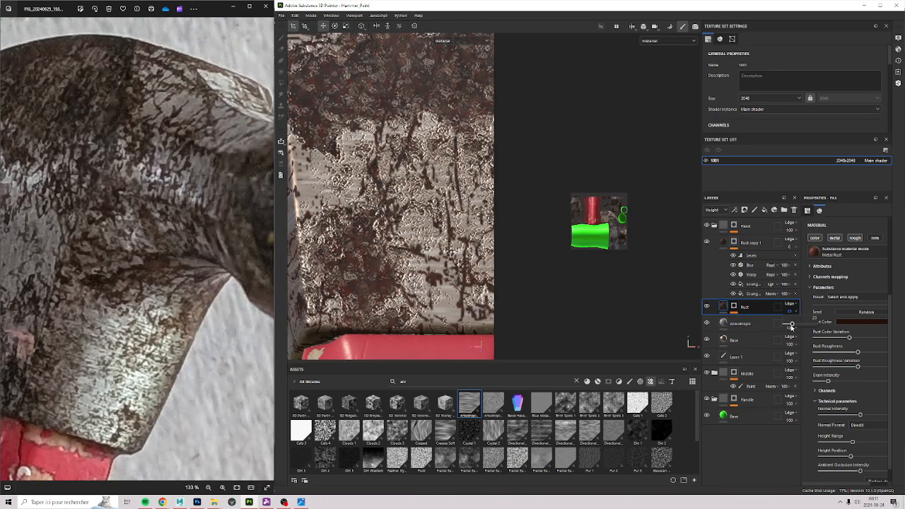
scroll(479, 310, "down", 6)
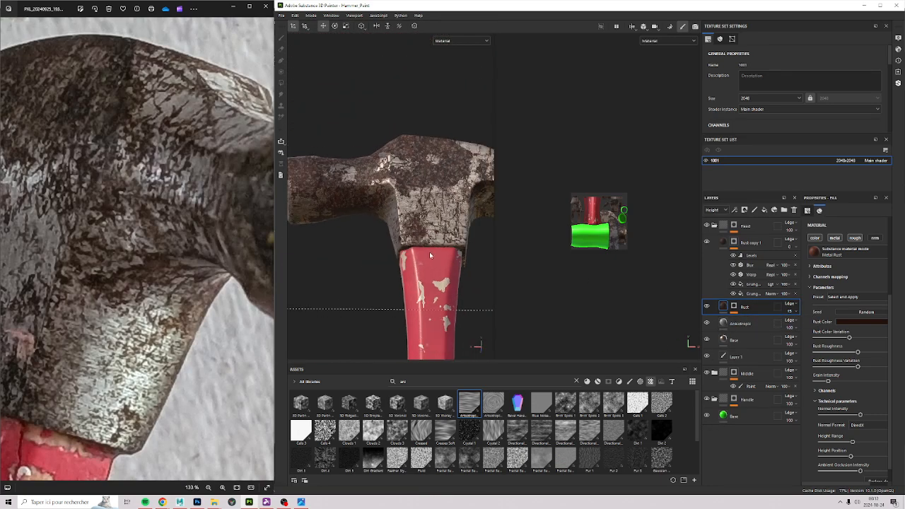
Step: Compare the hammer head's relief from several angles, including the striking face, with the whole hammer in the reference photo
scroll(478, 310, "down", 5)
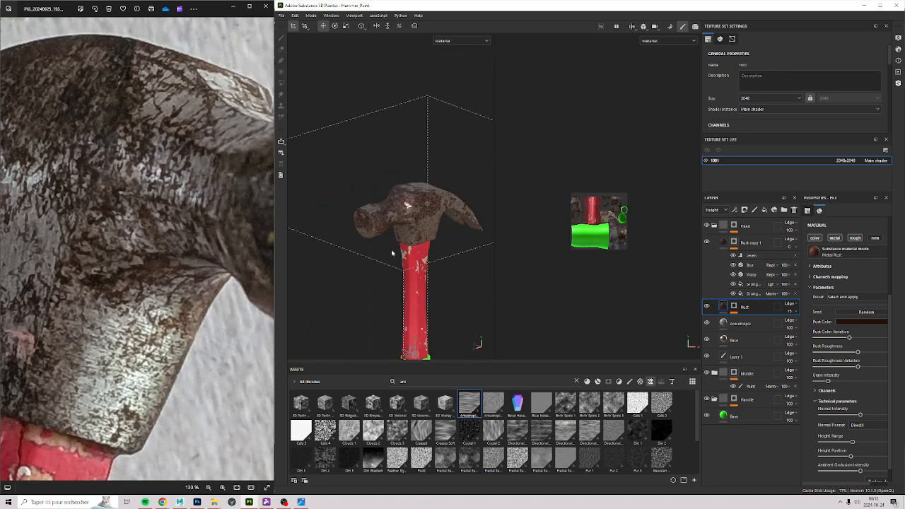
scroll(439, 259, "up", 5)
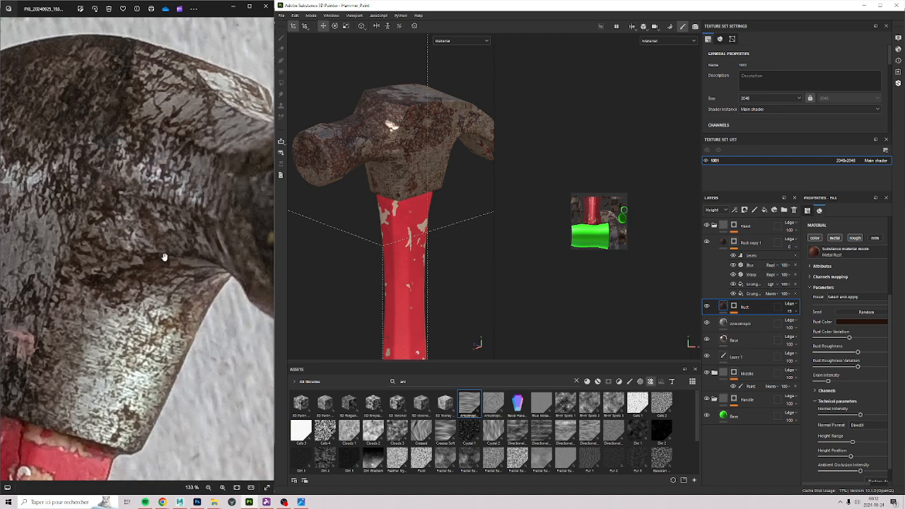
scroll(163, 256, "down", 8)
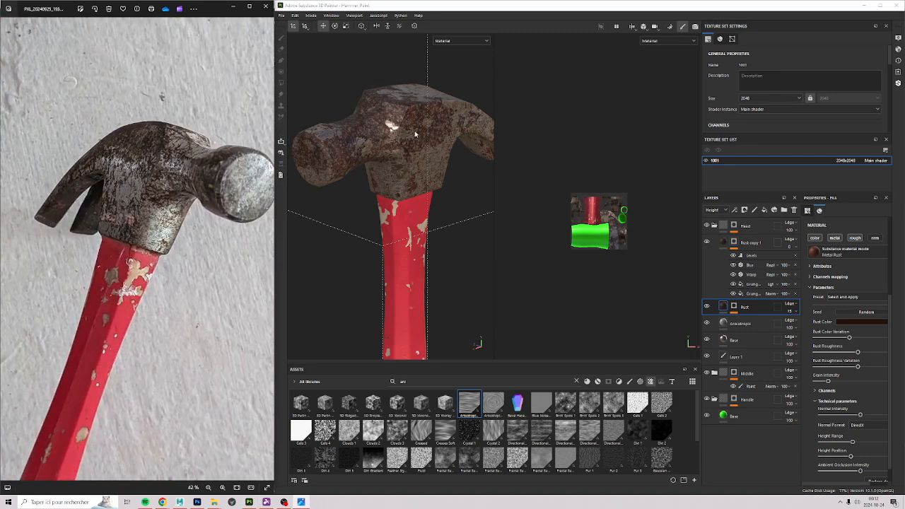
left_click_drag(358, 159, 267, 245, "alt")
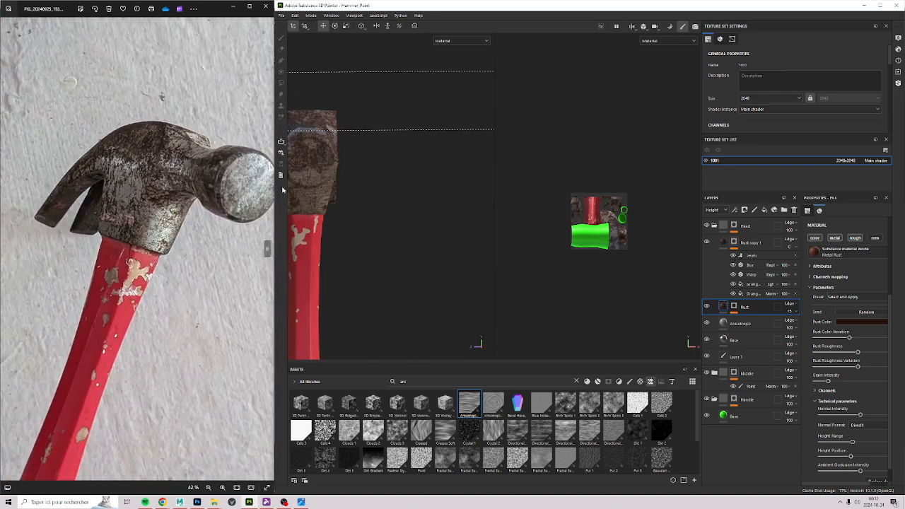
scroll(366, 179, "up", 2)
middle_click_drag(344, 212, 420, 255, "alt")
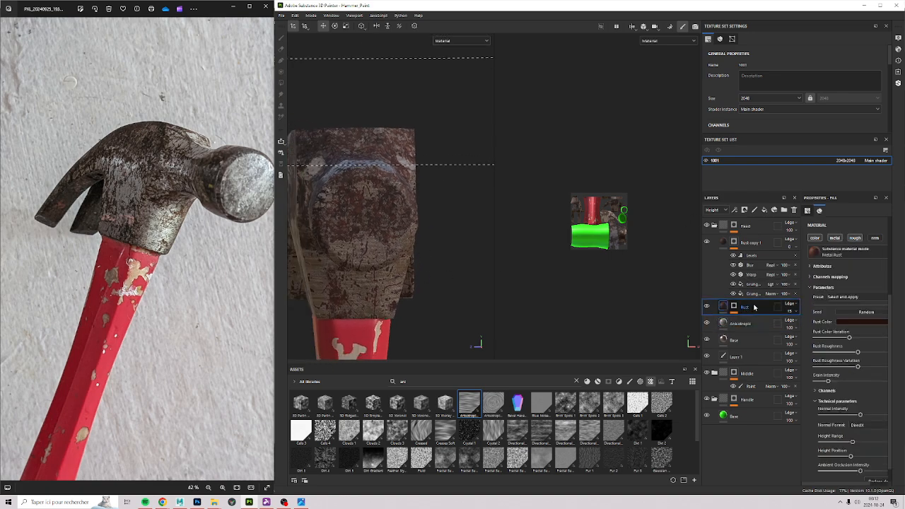
left_click(751, 243)
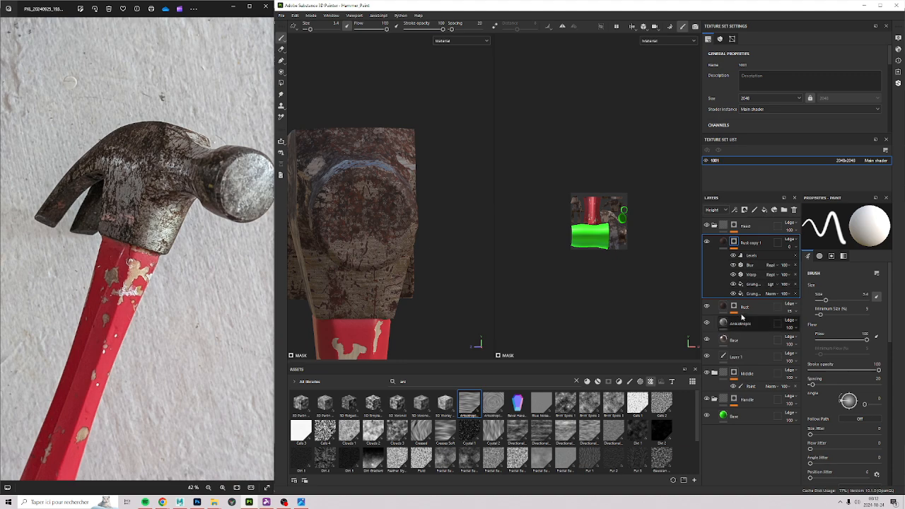
left_click(749, 309)
Step: Add a fill layer directly above the Anisotropic layer and keep only its height channel active
left_click(754, 325)
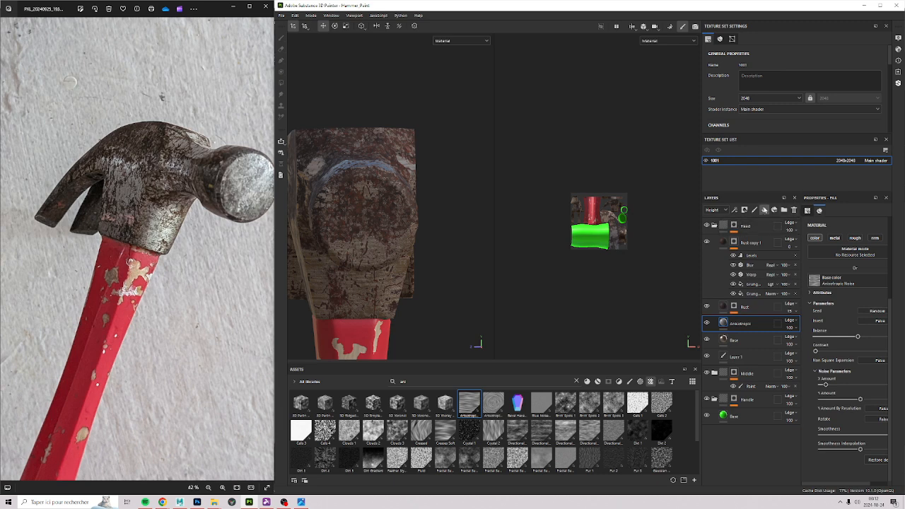
left_click(763, 210)
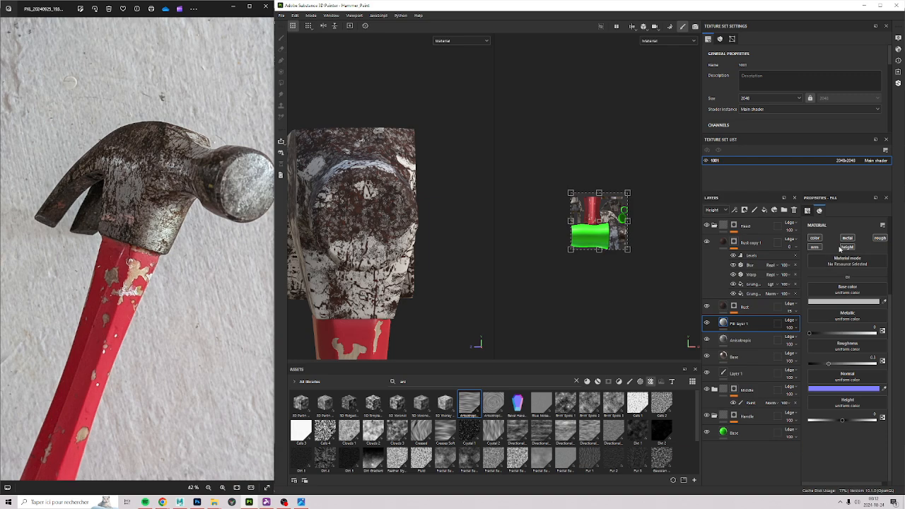
left_click(846, 247)
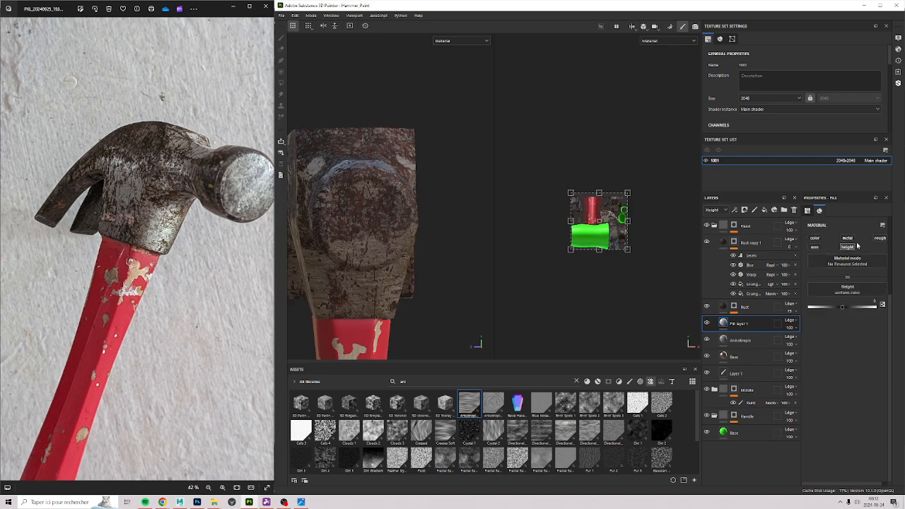
Step: Find a scratch texture and apply Grunge Scratches Rough to the fill layer's height, checking the relief on the striking face
left_click(847, 289)
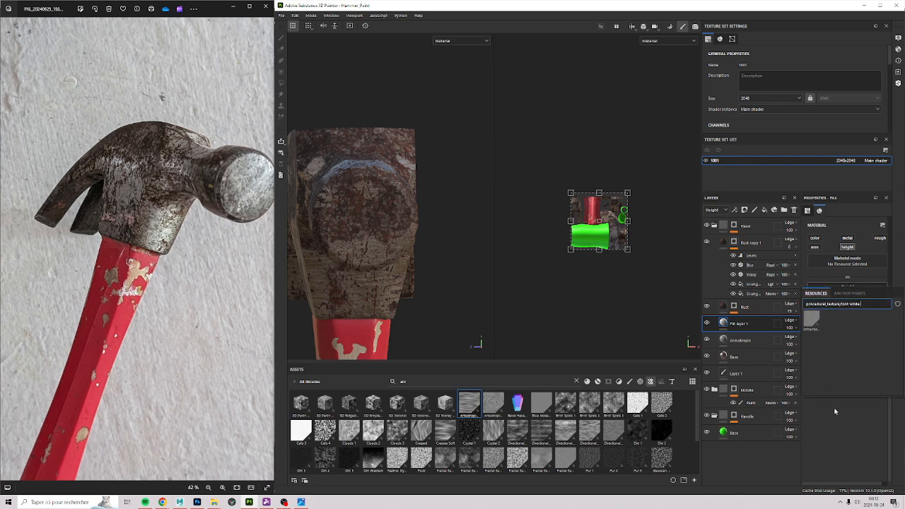
key("BackSpace")
key("BackSpace")
key("BackSpace")
key("BackSpace")
type("scrat")
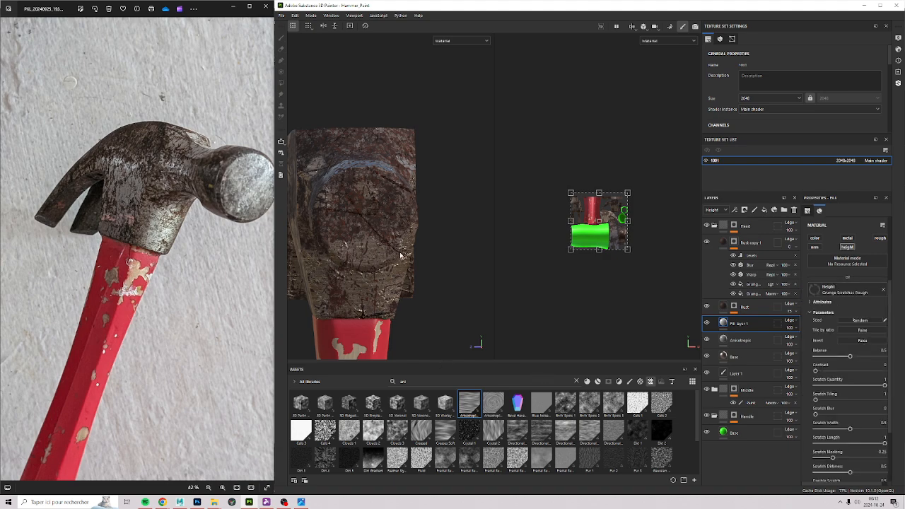
mouse_move(400, 254)
left_mouse_down("alt")
mouse_move(418, 228)
mouse_move(400, 250)
left_mouse_up("alt")
left_click_drag(343, 211, 442, 196, "alt")
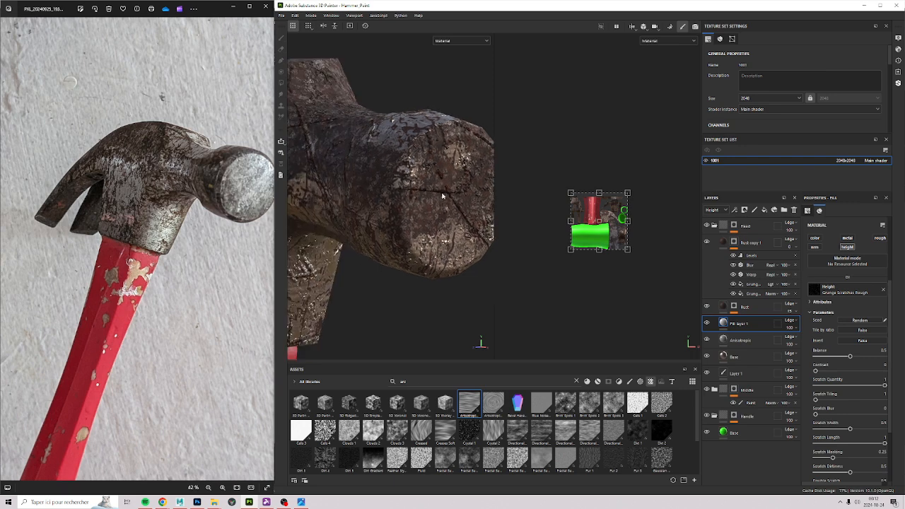
Step: Invert the fill layer's scratch grunge and switch its projection to Tri-planar, checking the scratches on the head
left_click(861, 339)
left_click_drag(492, 230, 416, 179, "alt")
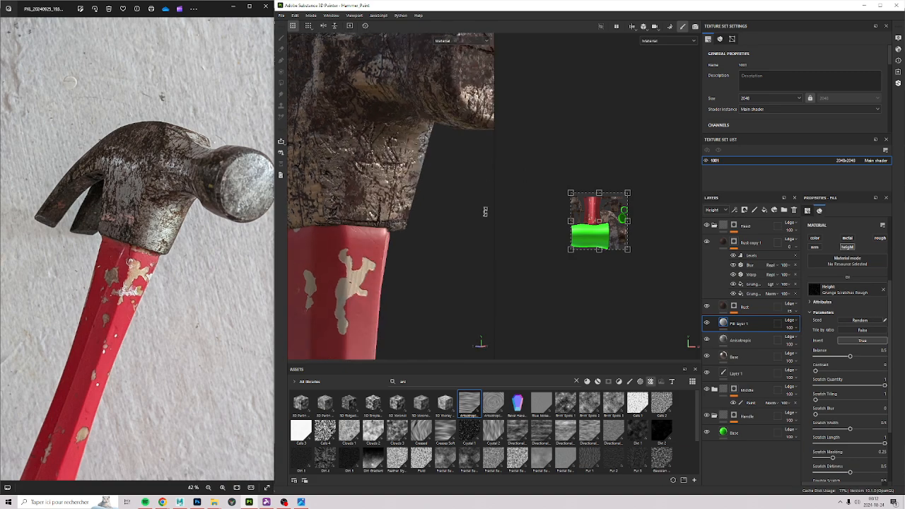
scroll(871, 335, "up", 2)
scroll(872, 335, "up", 2)
left_click(855, 226)
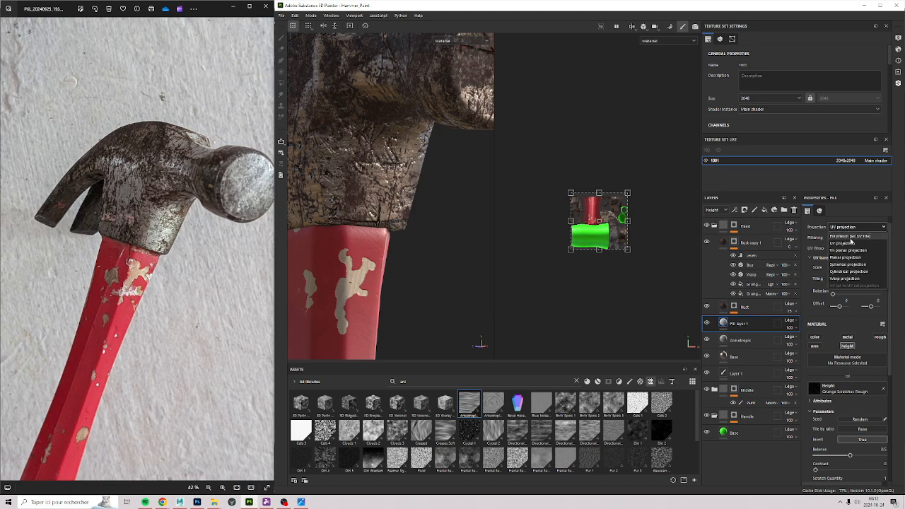
left_click(848, 251)
left_click_drag(342, 128, 347, 173, "alt")
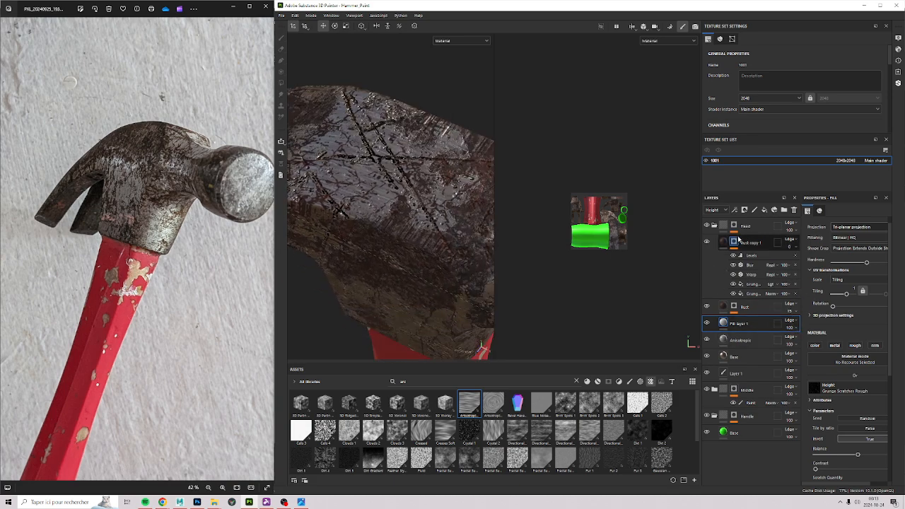
Step: Lower the scratch fill layer's Height channel opacity to 7 and check the softened scratches on the head
left_click(789, 327)
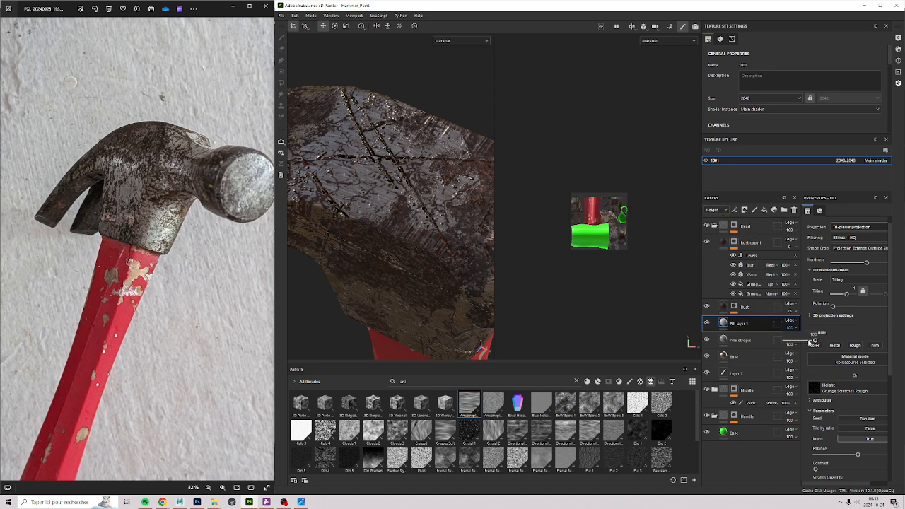
left_click_drag(809, 342, 788, 351)
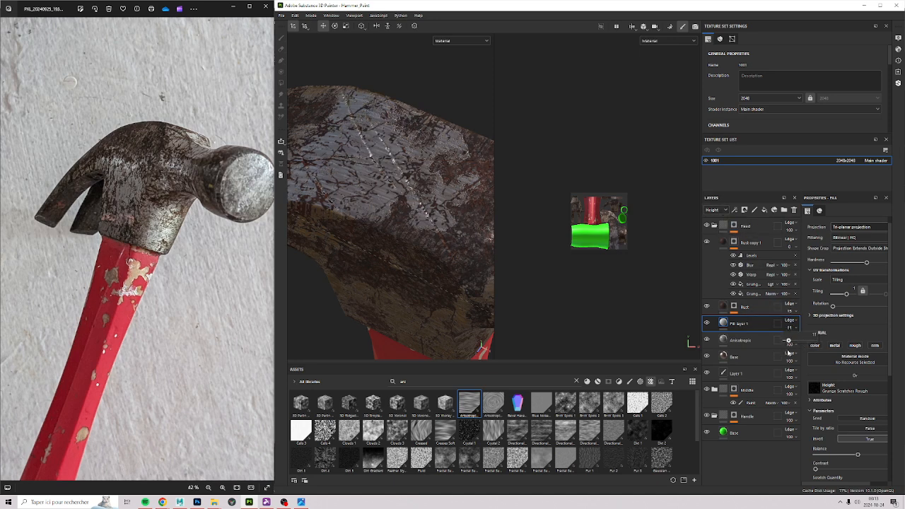
scroll(376, 223, "down", 2)
left_click_drag(389, 223, 372, 245, "alt")
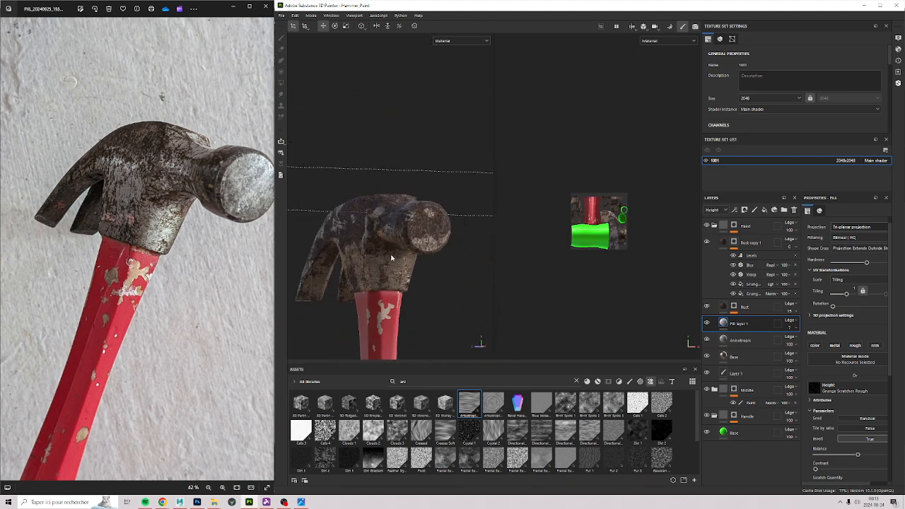
Step: Scale down the scratch layer's tri-planar projection box and check the denser scratches on the hammer head against the reference
scroll(392, 257, "down", 3)
scroll(437, 220, "down", 2)
middle_click_drag(438, 247, 443, 186, "alt")
key("r")
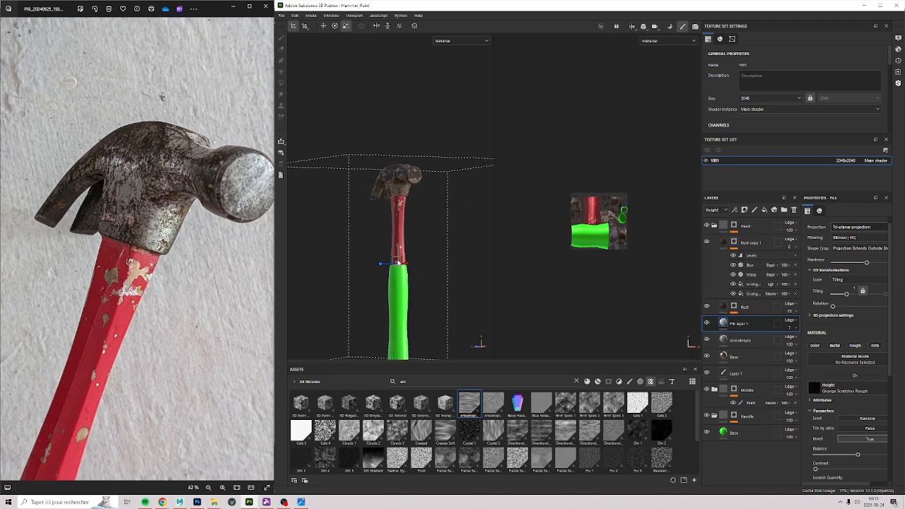
left_click_drag(398, 246, 409, 222)
scroll(402, 281, "up", 3)
middle_click_drag(419, 282, 412, 235, "alt")
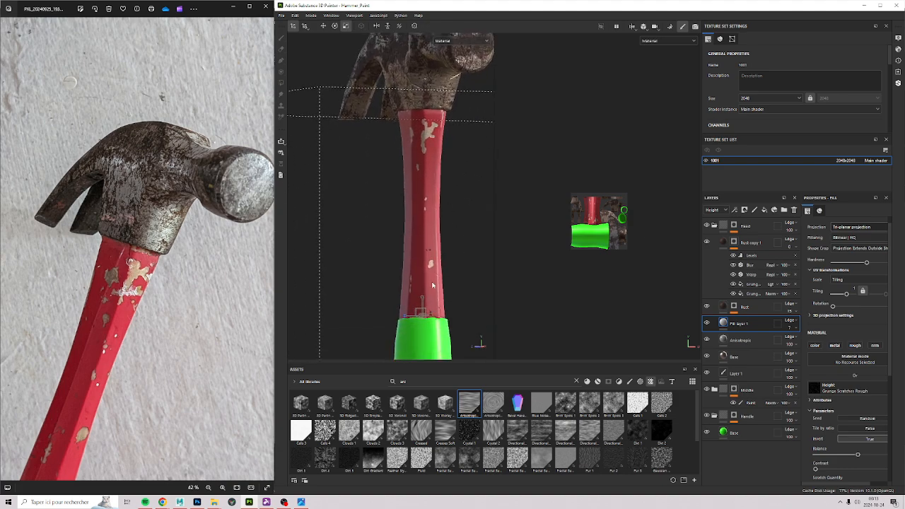
key("w")
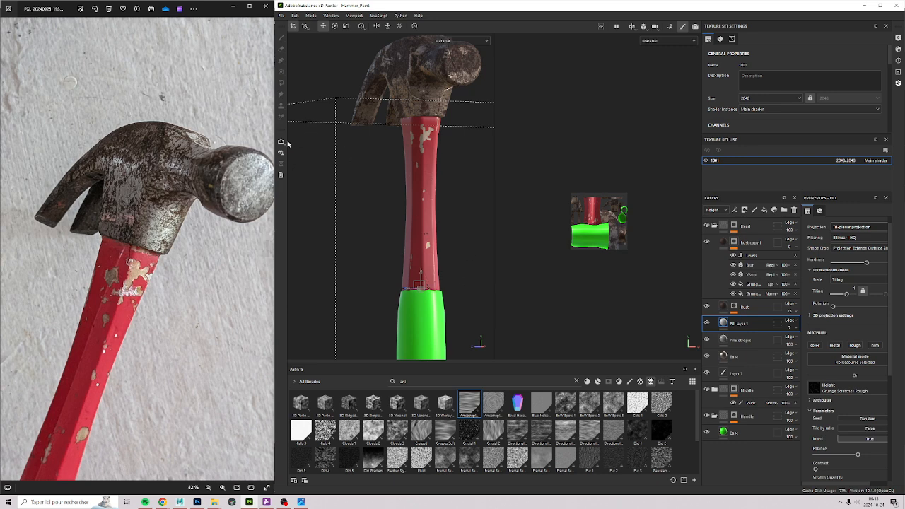
scroll(290, 198, "up", 2)
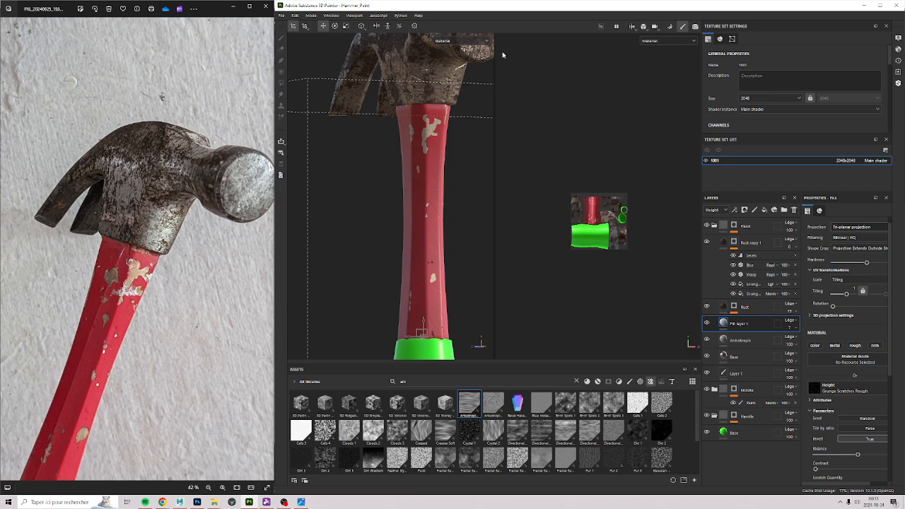
middle_click_drag(407, 113, 370, 236, "alt")
scroll(392, 104, "up", 2)
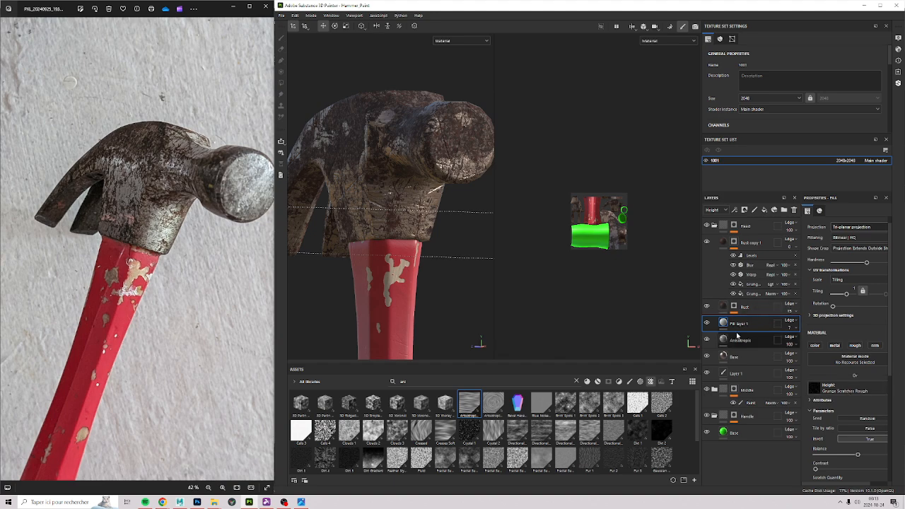
Step: Delete the scratch height fill layer above the Anisotropic layer
left_click(786, 210)
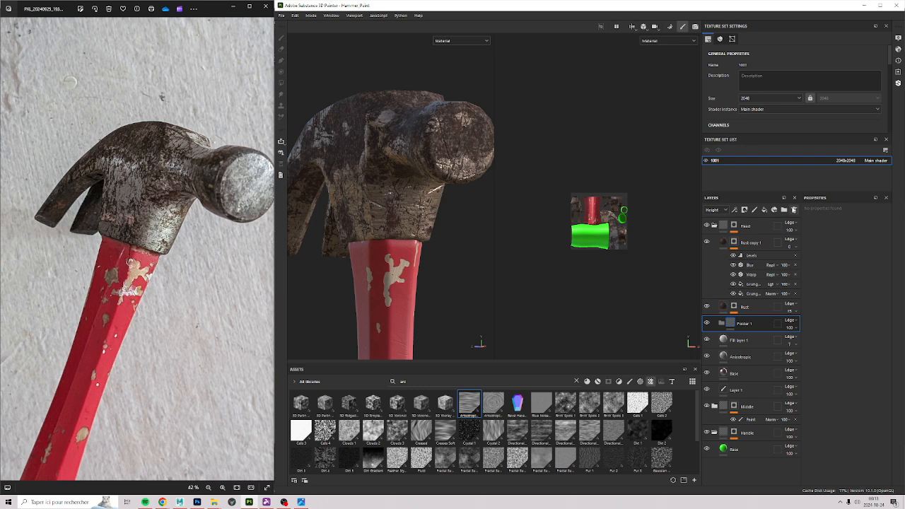
left_click(794, 210)
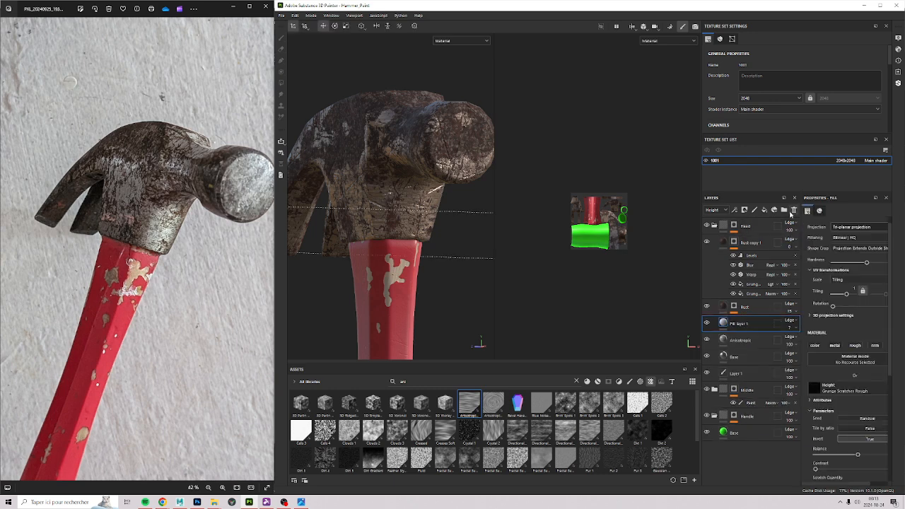
Step: Add a fill effect above the Levels effect in the Rust copy 1 layer's mask
left_click(758, 255)
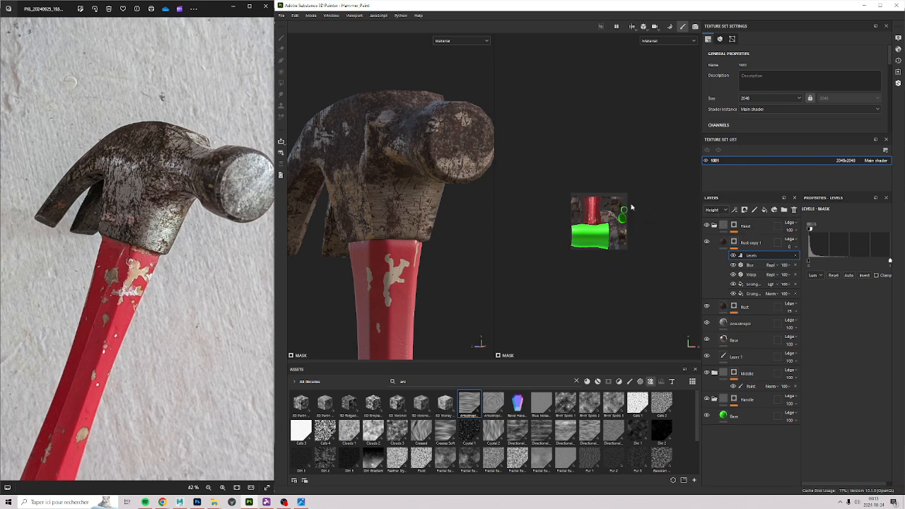
left_click(735, 211)
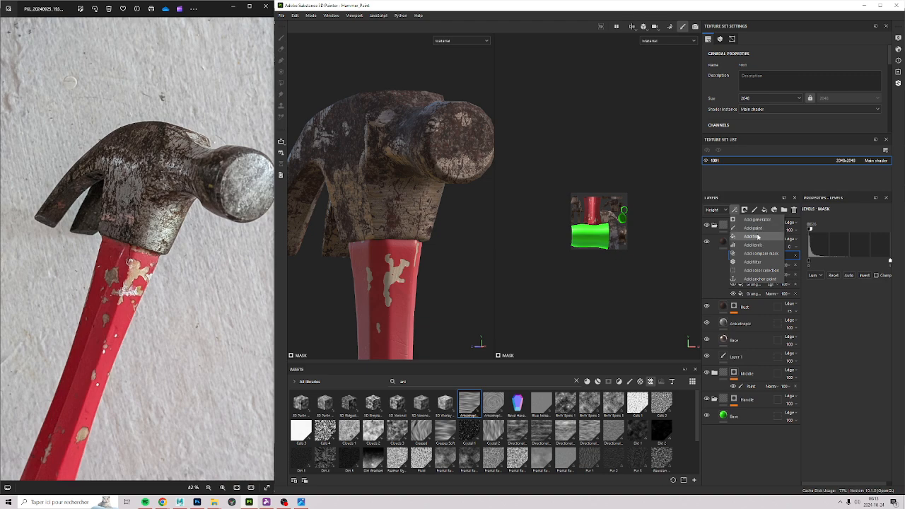
left_click(756, 236)
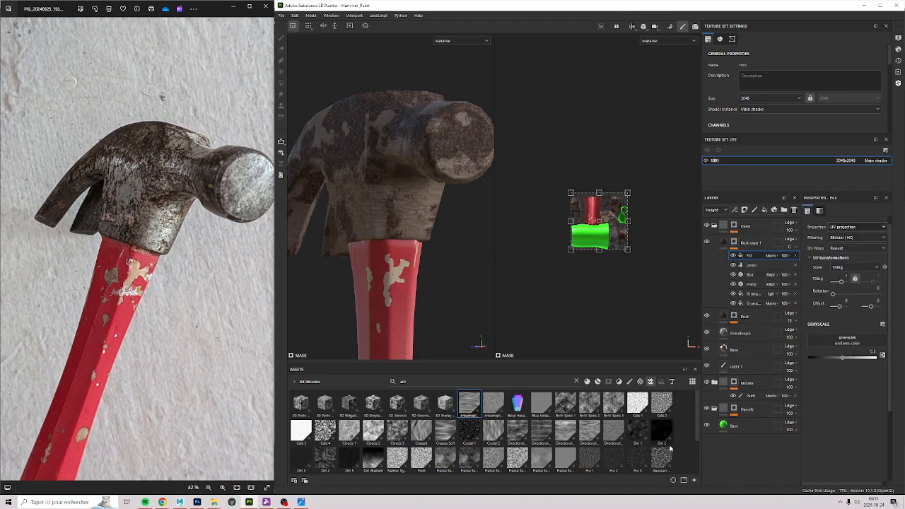
Step: Search the assets for "scratch" and assign Grunge Scratches Rough to the new mask fill, checking the head up close
left_click(510, 383)
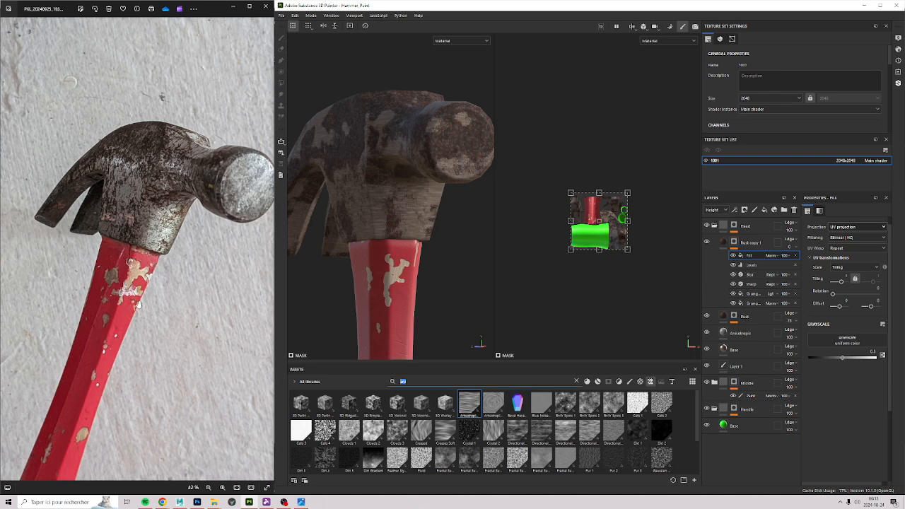
type("scr")
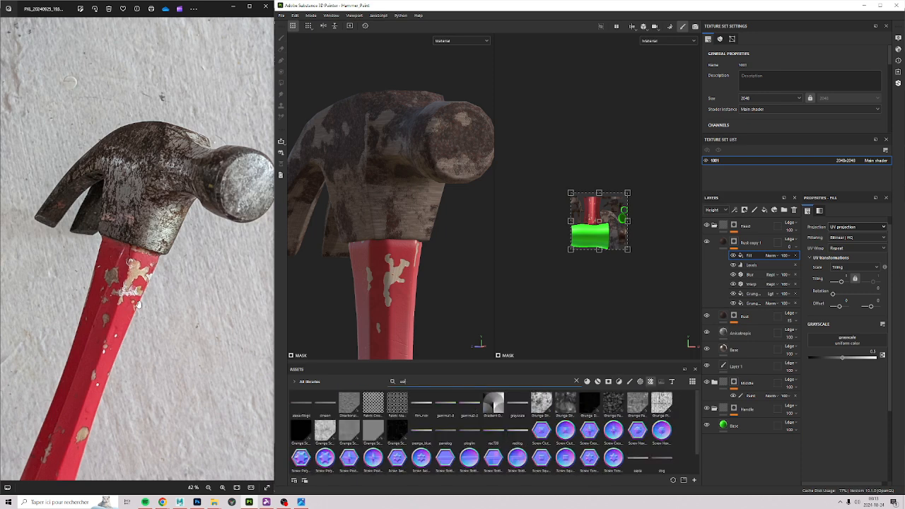
type("atch")
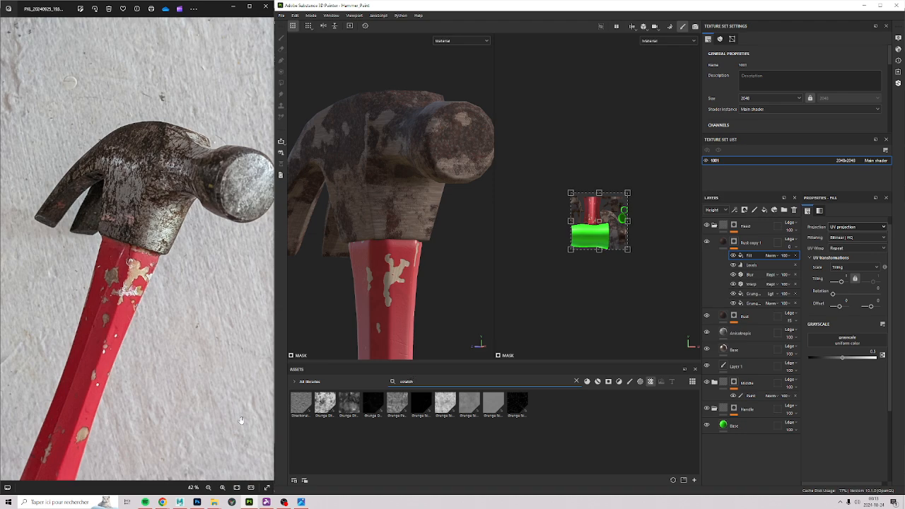
left_click_drag(517, 404, 834, 348)
scroll(396, 212, "up", 4)
left_click_drag(368, 226, 659, 176, "alt")
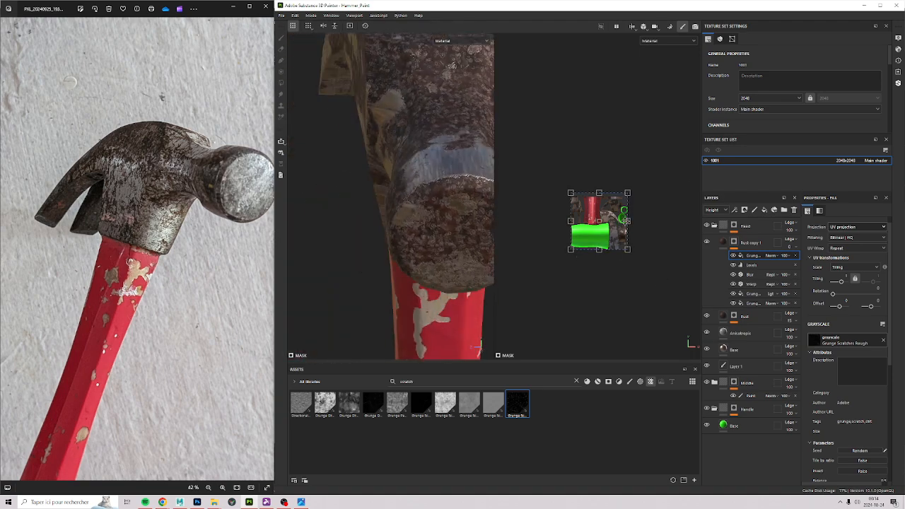
Step: Preview the Rust copy 1 mask, invert its scratch grunge and change the fill's blending mode to combine it with the rust speckles
left_click(733, 242, "alt")
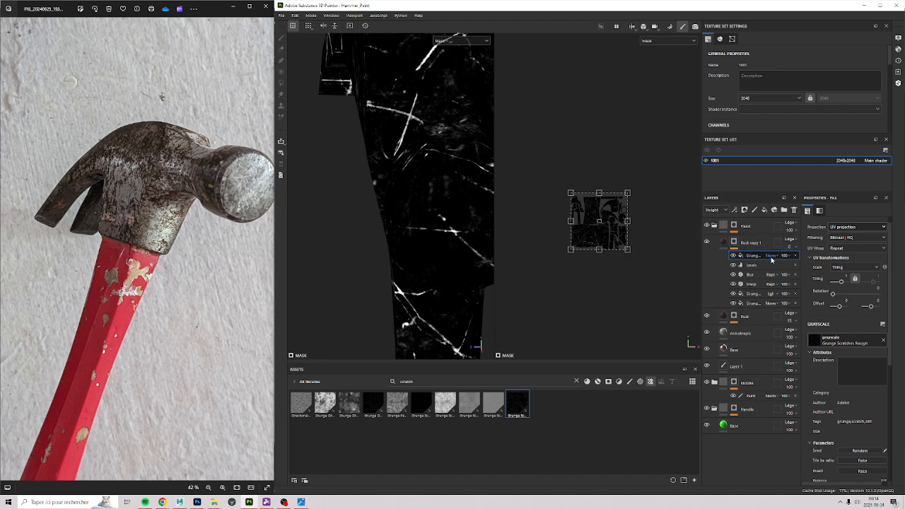
left_click(861, 471)
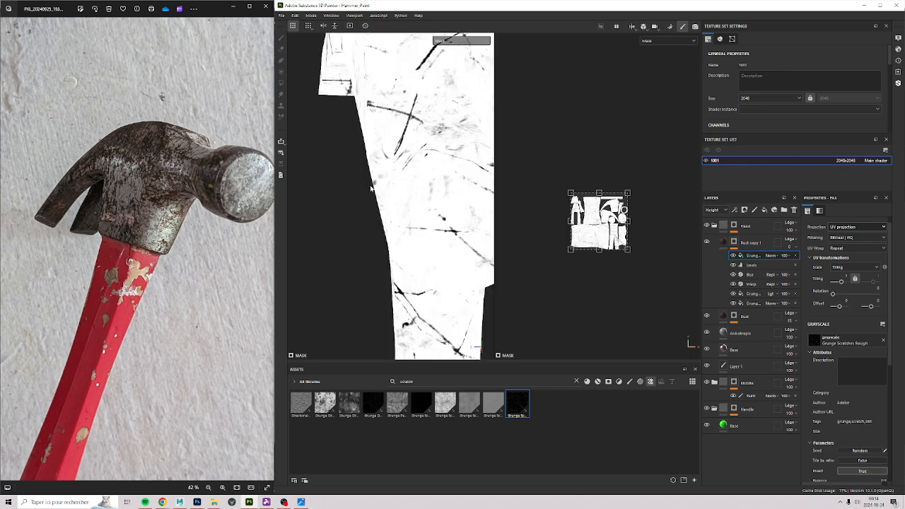
left_click(773, 255)
left_click(781, 294)
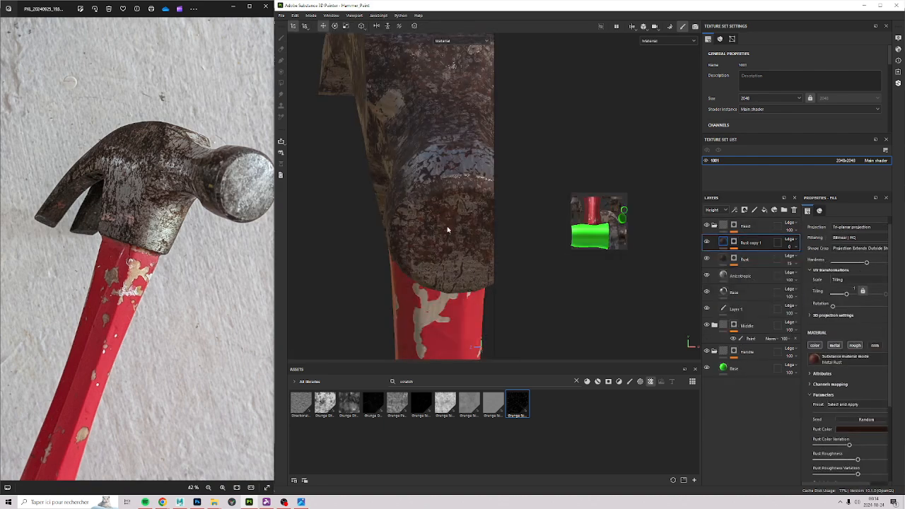
Step: Set the blending mode of the Grunge Scratches Rough fill in the Rust copy 1 mask to Lighten (Max), keeping its balance at 0.5
left_click_drag(448, 233, 478, 256, "alt")
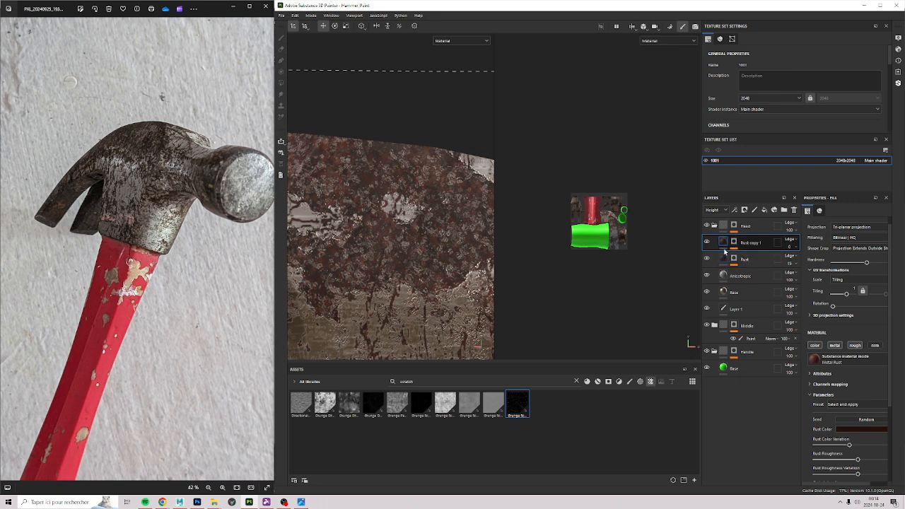
left_click(746, 256)
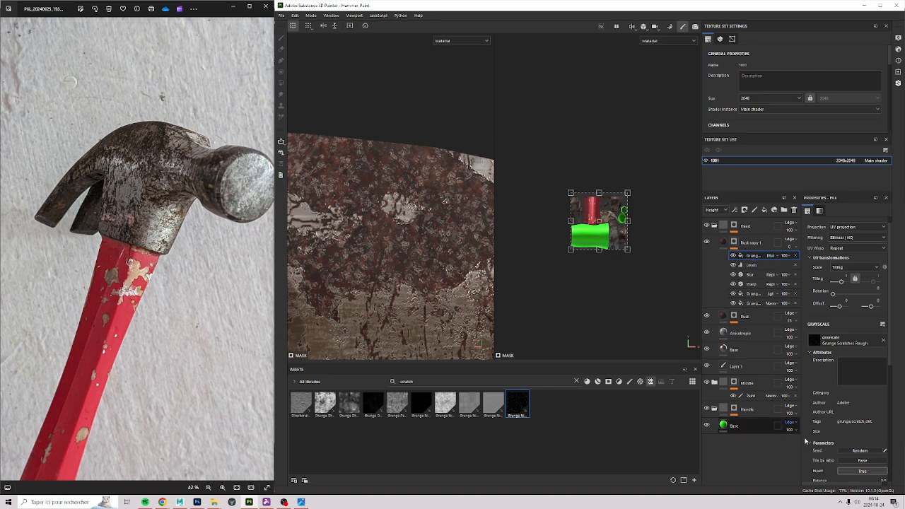
scroll(855, 452, "down", 3)
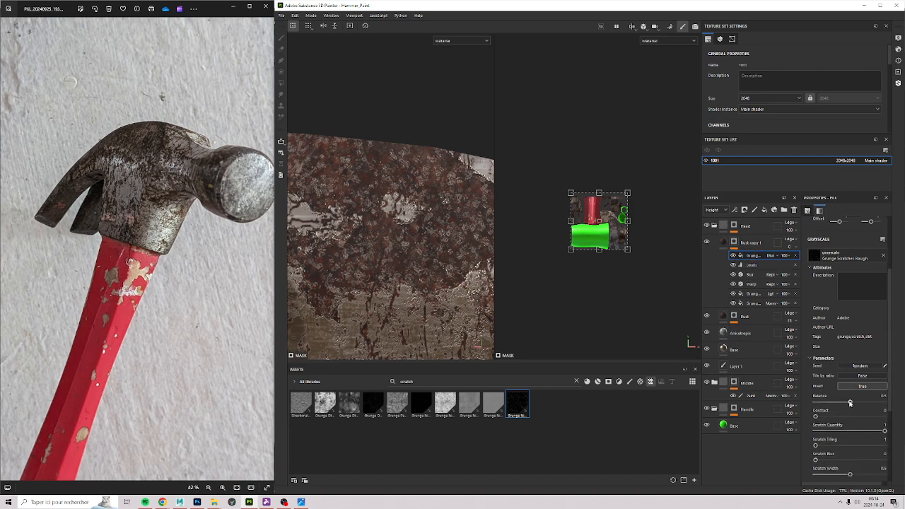
left_click_drag(849, 402, 818, 408)
key("ctrl+z")
left_click(771, 255)
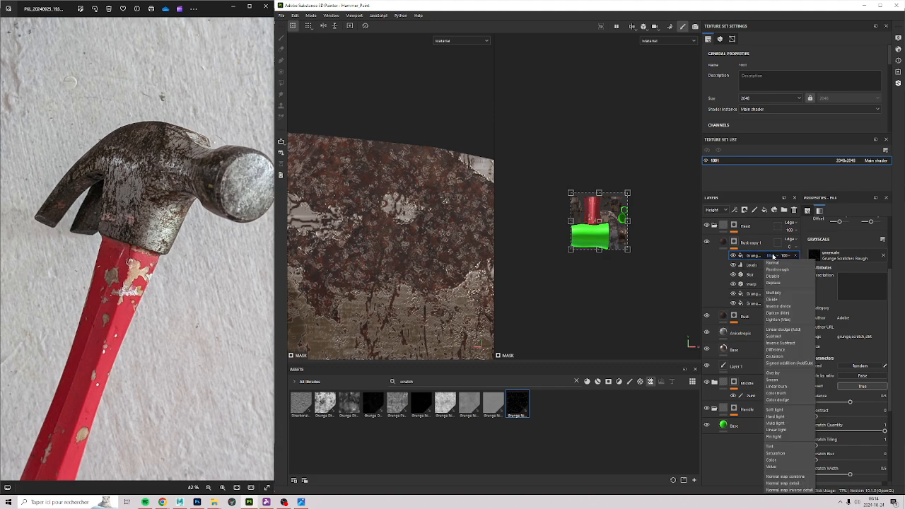
left_click(777, 318)
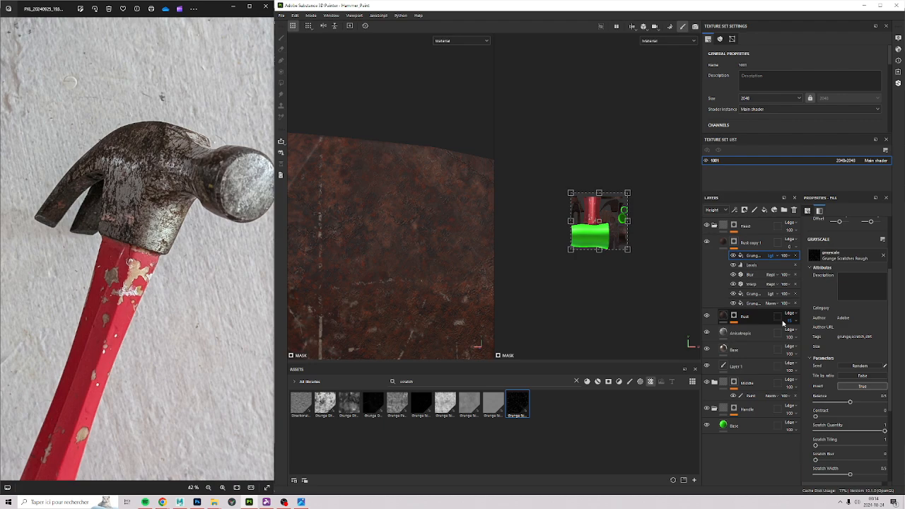
Step: Turn off the inversion of the scratch grunge and check the hammer head from several angles
left_click(858, 385)
middle_click_drag(456, 253, 429, 119, "alt")
right_click_drag(396, 233, 319, 225, "shift")
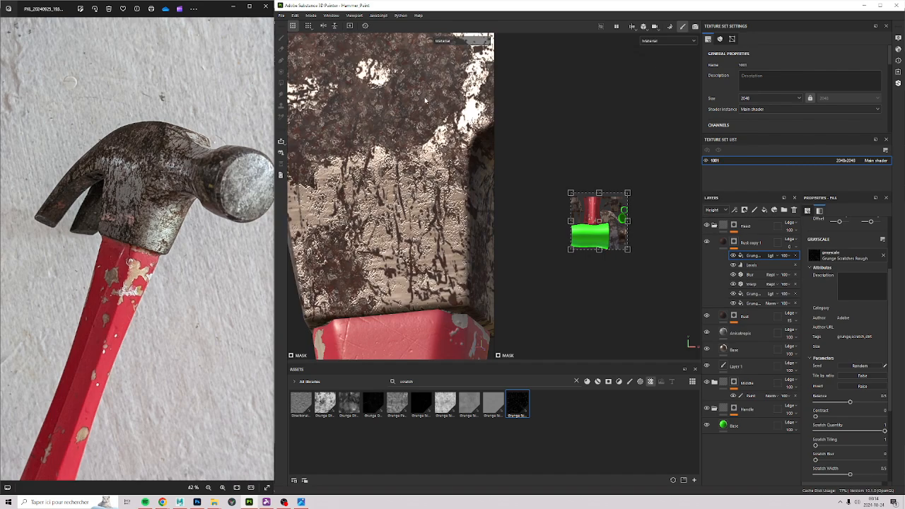
left_click_drag(425, 101, 424, 274, "alt")
left_click_drag(398, 239, 446, 241, "alt")
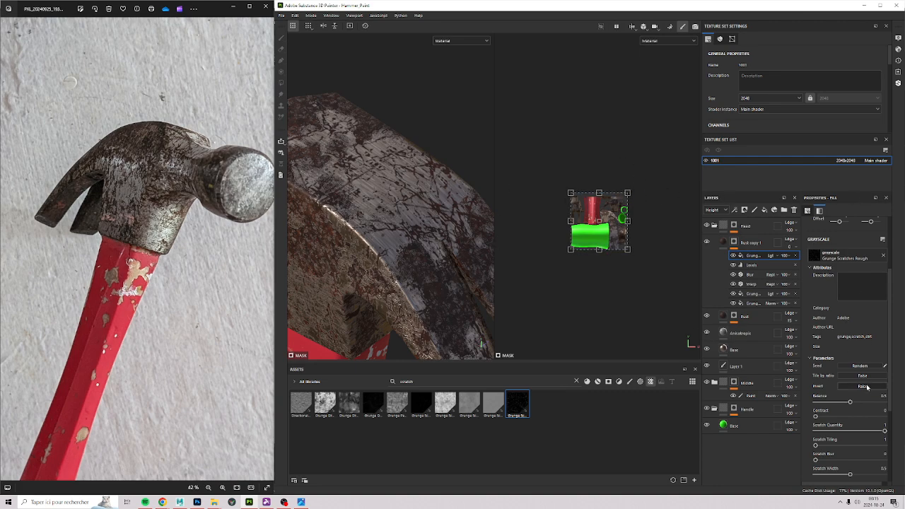
Step: Switch the scratch fill to tri-planar projection and rescale its projection box around the hammer
scroll(867, 386, "up", 3)
left_click(857, 227)
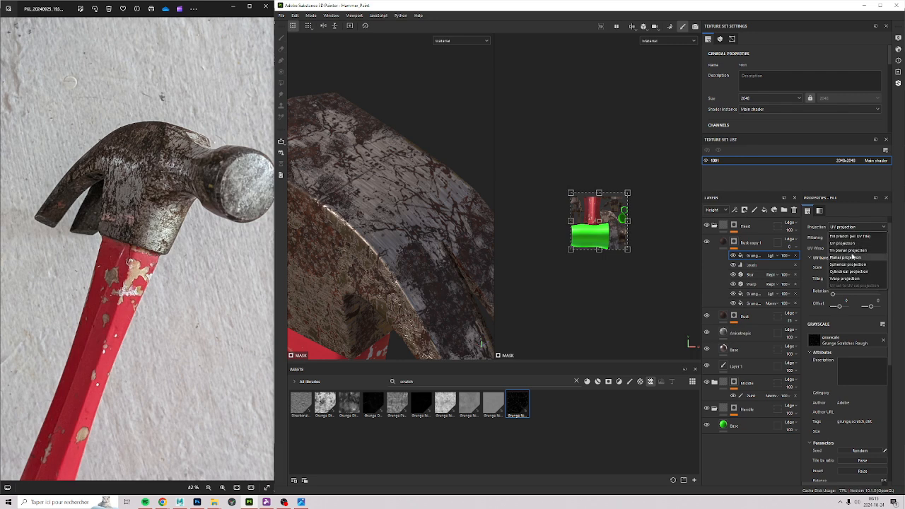
left_click(847, 249)
scroll(342, 281, "down", 5)
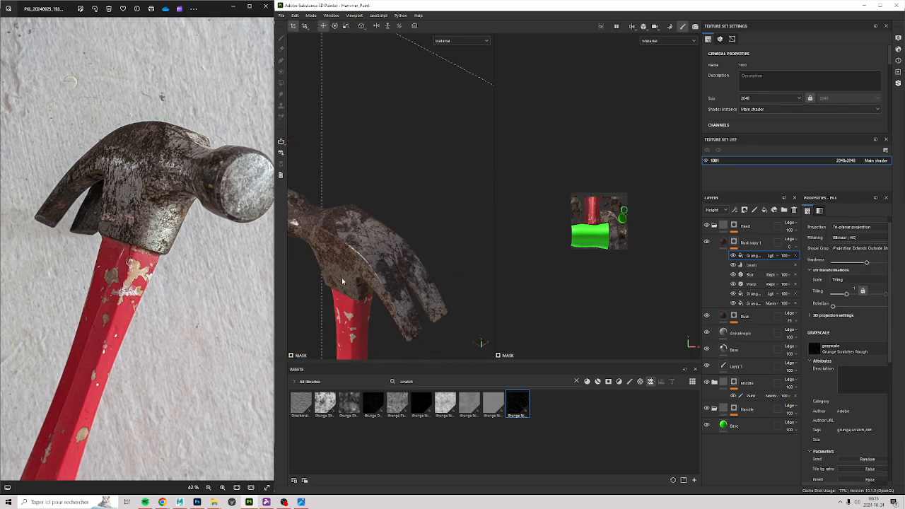
middle_click_drag(342, 281, 360, 147, "alt")
key("r")
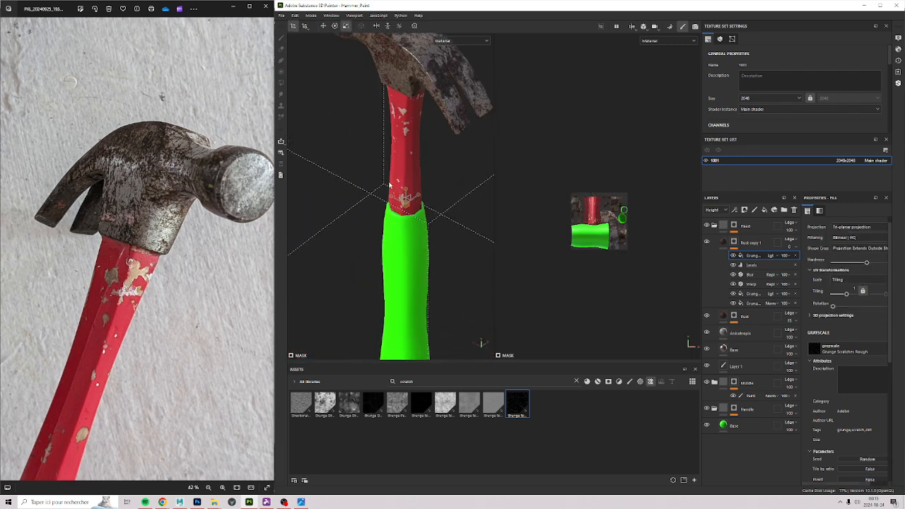
left_click_drag(388, 185, 362, 120)
left_click_drag(438, 128, 454, 177, "alt")
key("w")
scroll(387, 179, "up", 10)
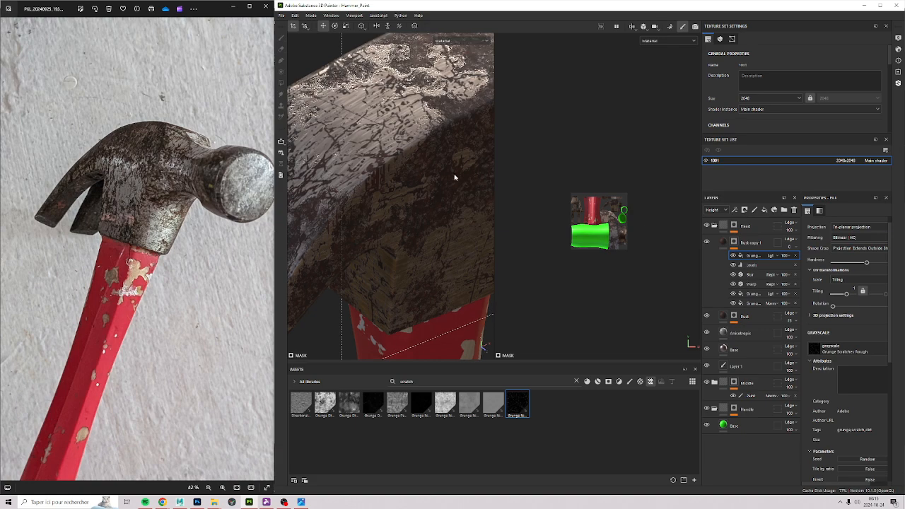
Step: Preview the Rust copy 1 mask, return to the material view and examine the scratches and rust across the hammer head
left_click(735, 244, "alt")
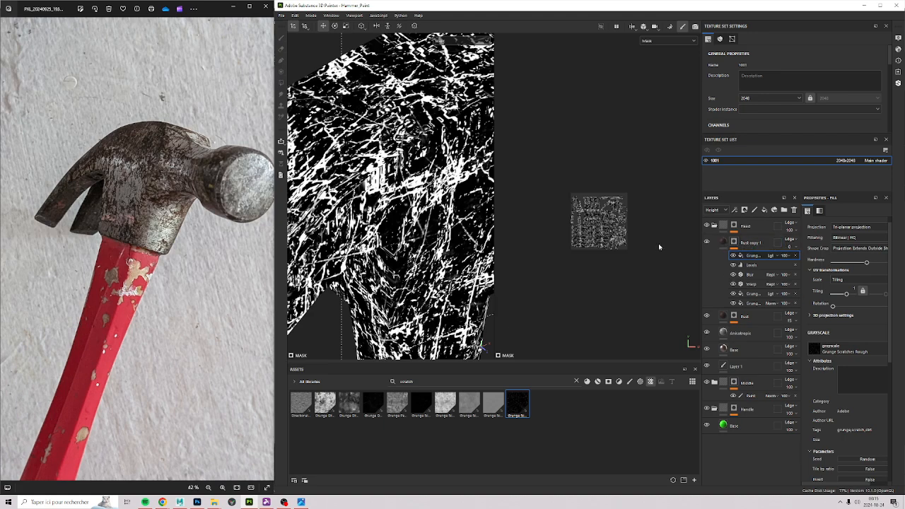
left_click(723, 242)
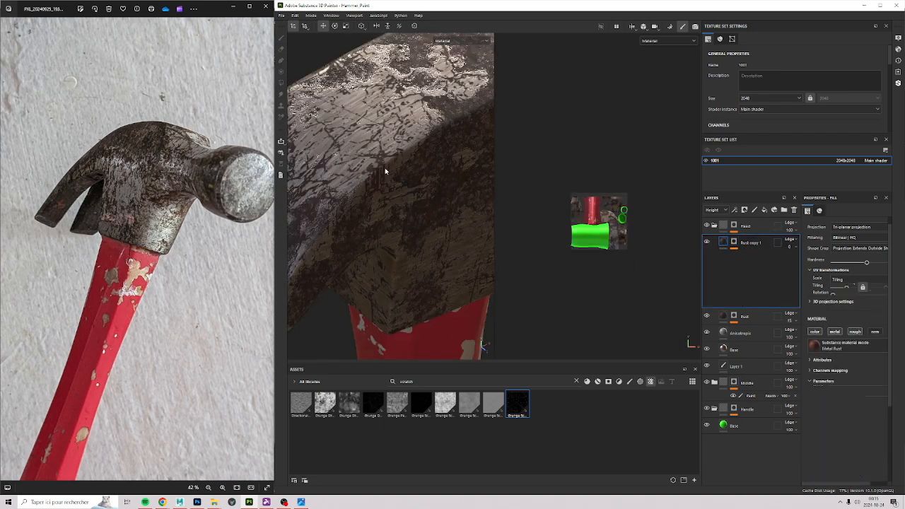
scroll(422, 154, "down", 4)
left_click_drag(367, 203, 370, 232, "alt")
scroll(416, 196, "up", 5)
scroll(404, 242, "down", 3)
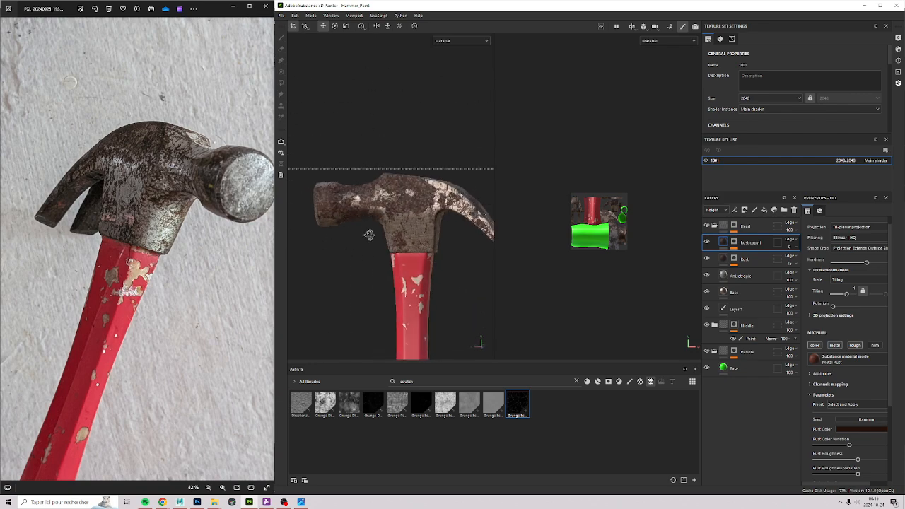
scroll(400, 229, "up", 6)
scroll(401, 230, "up", 3)
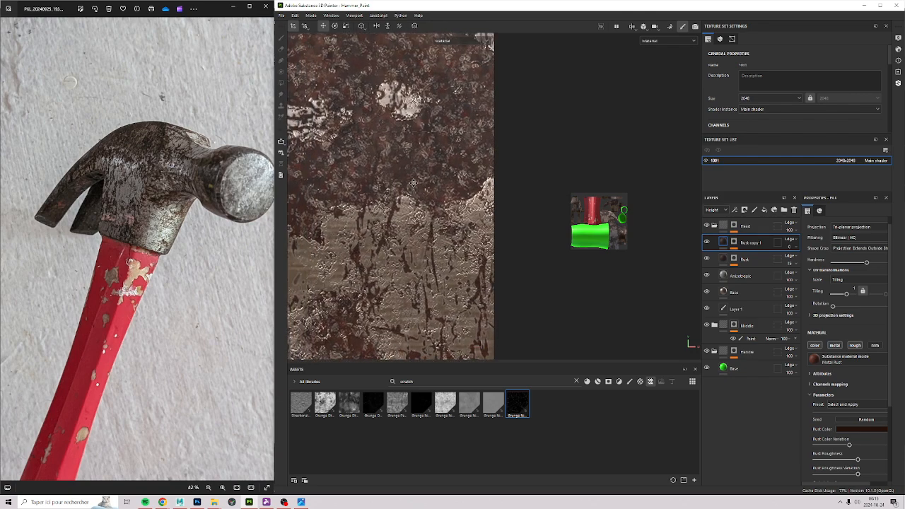
scroll(401, 230, "up", 2)
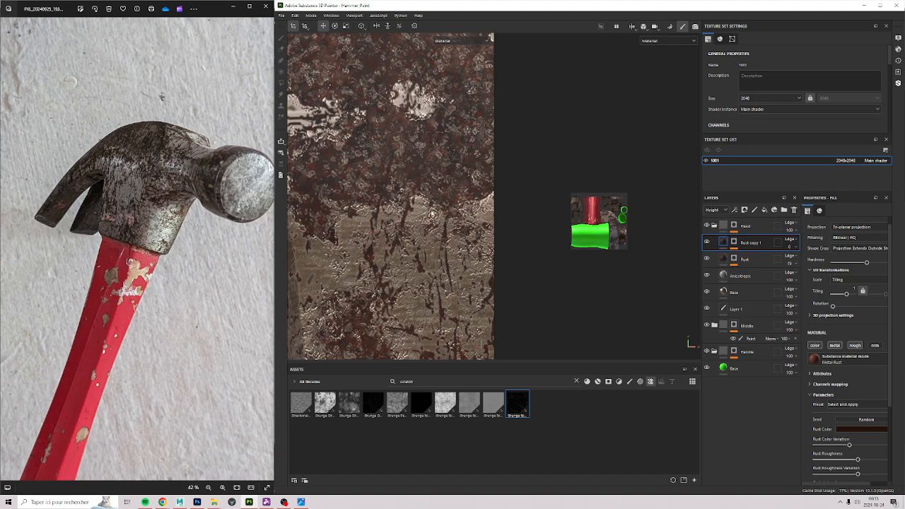
scroll(431, 213, "down", 6)
left_click_drag(444, 287, 466, 281, "alt")
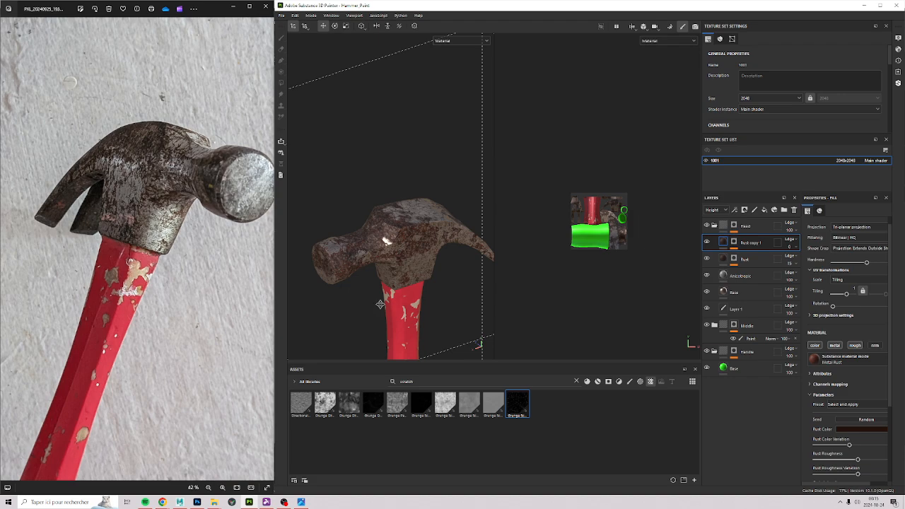
left_click_drag(379, 304, 493, 228, "alt")
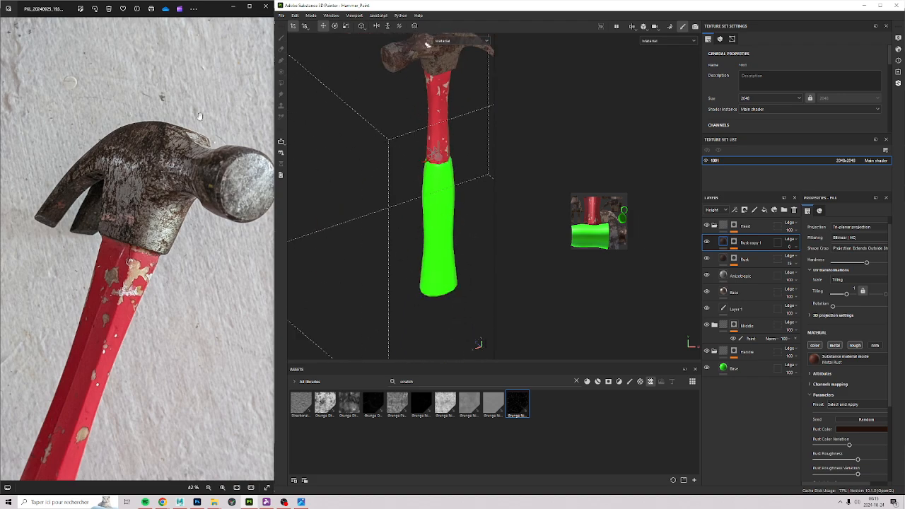
Step: Switch to the reference photo viewer and show the photo of the hammer head from above with its red rectangular patch
left_click_drag(227, 202, 177, 199)
scroll(237, 235, "down", 3)
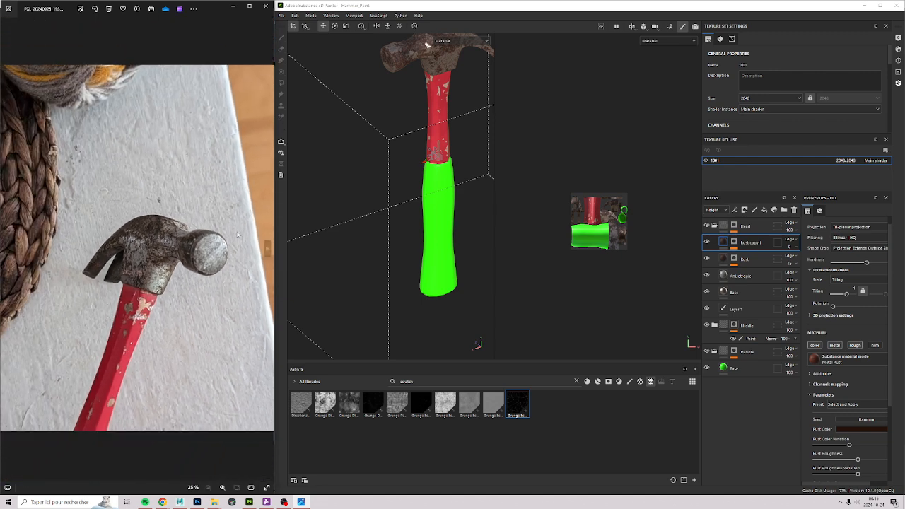
key("Right")
key("Right")
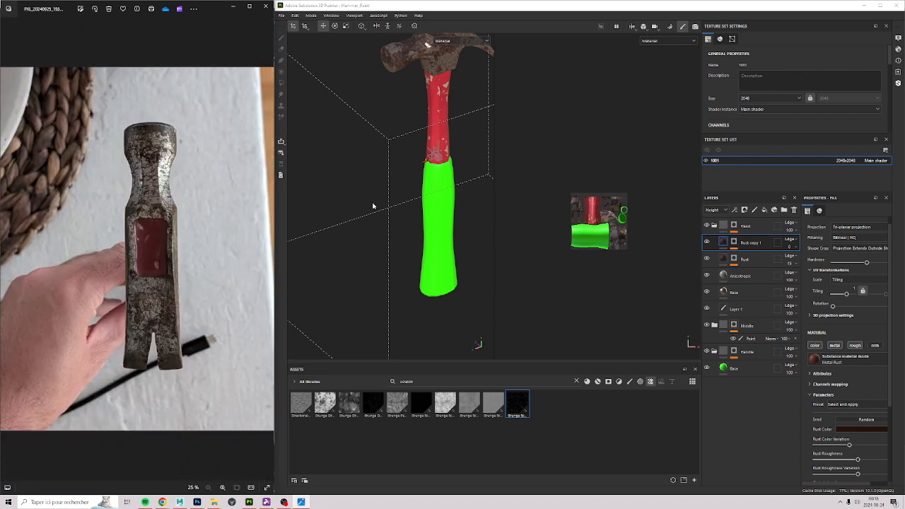
Step: Add a fill layer above Rust copy 1 with a black mask, viewing the head from above
middle_click_drag(388, 142, 384, 247, "alt")
scroll(380, 163, "up", 3)
left_click_drag(381, 166, 341, 289, "alt")
middle_click_drag(461, 218, 341, 213, "alt")
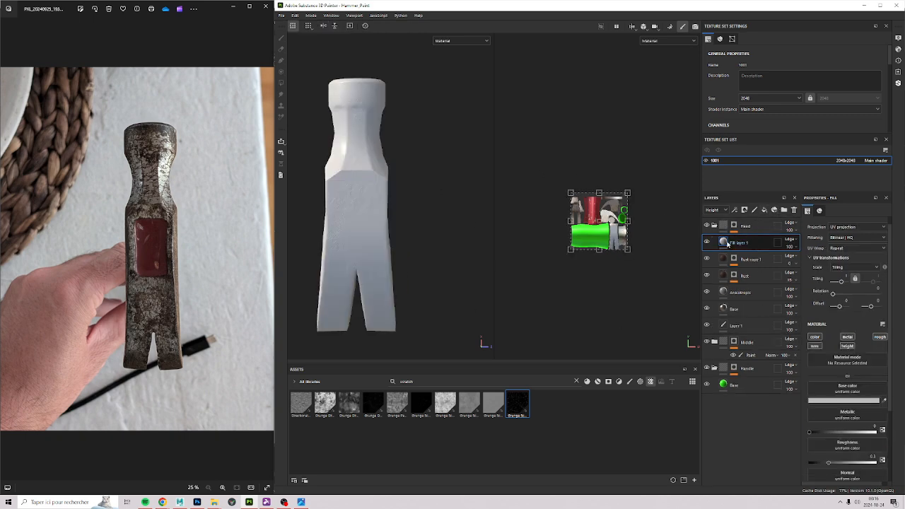
right_click(751, 244)
left_click(742, 245)
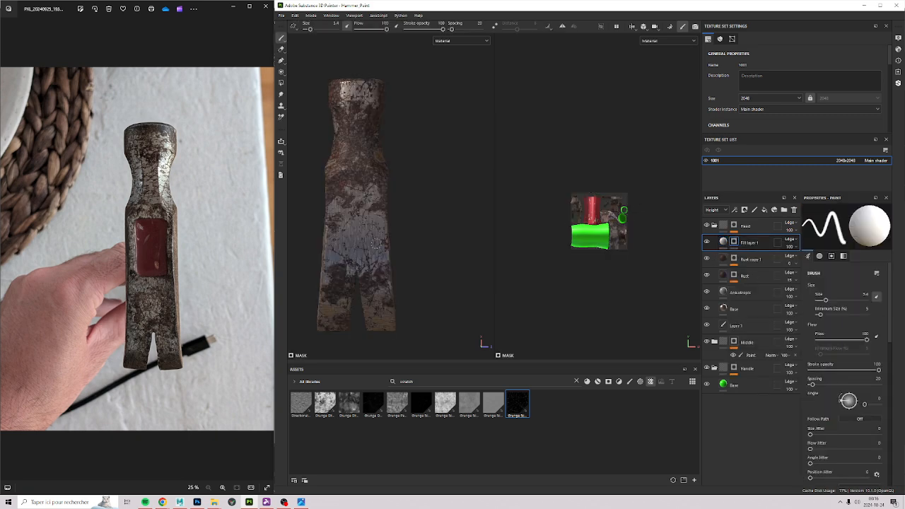
Step: Enlarge the mask brush slightly and paint a rectangular outline with straight strokes on the head's top face above the claw split
scroll(315, 182, "up", 5)
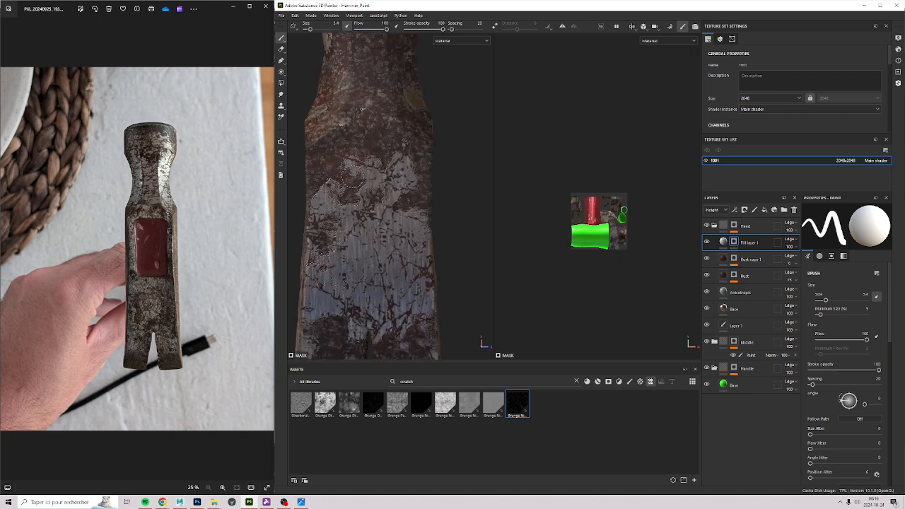
scroll(350, 175, "down", 1)
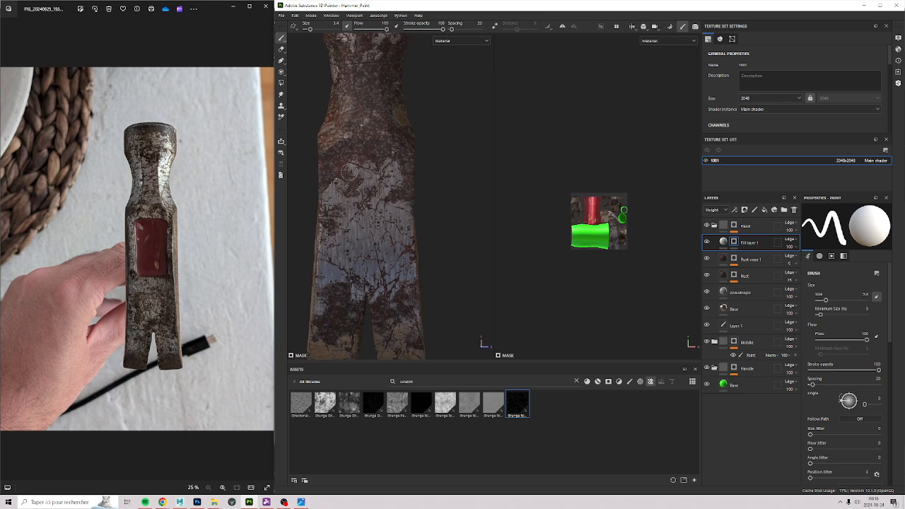
mouse_move(343, 173)
right_mouse_down("ctrl")
mouse_move(357, 173)
mouse_move(345, 173)
right_mouse_up("ctrl")
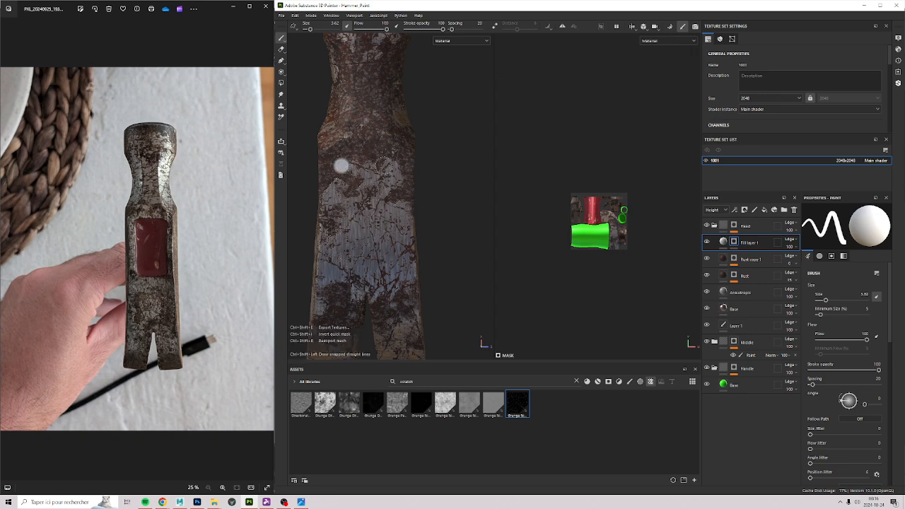
left_click_drag(340, 165, 381, 166)
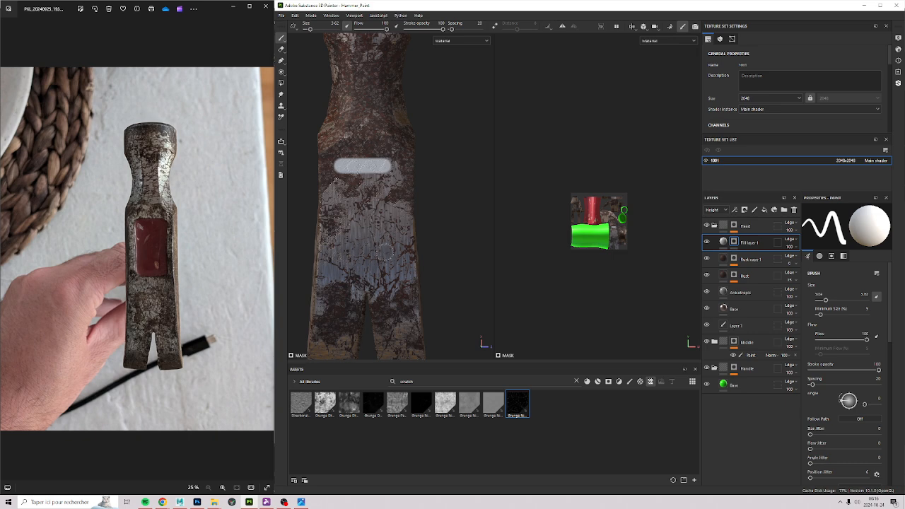
key("ctrl+shift")
left_click(383, 247, "ctrl+shift")
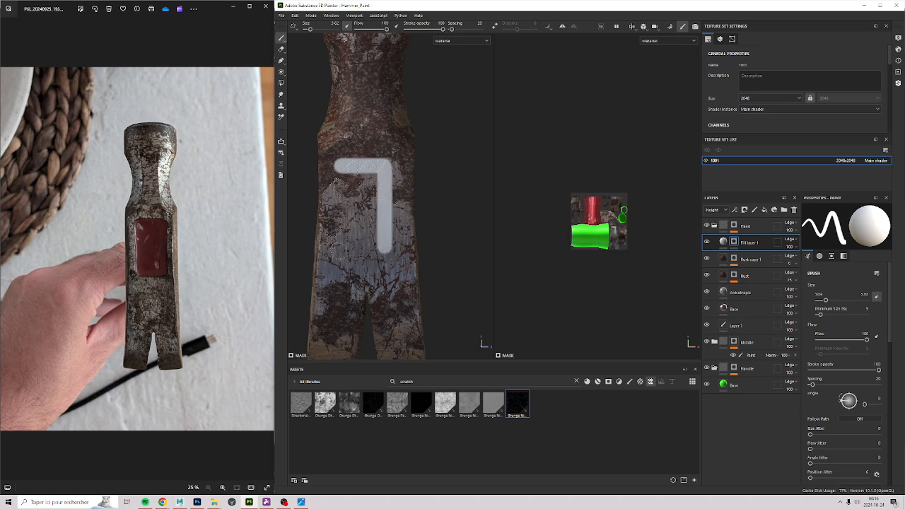
left_click(348, 247, "ctrl+shift")
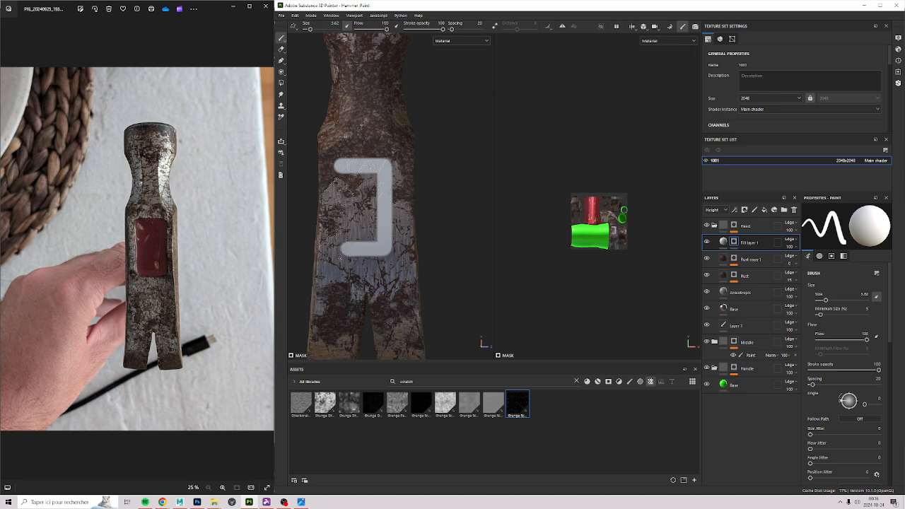
left_click(344, 169, "ctrl+shift")
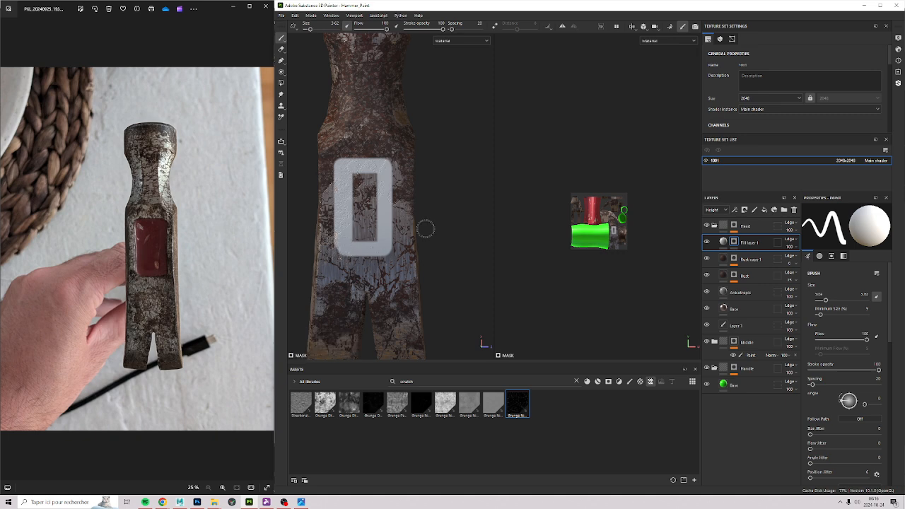
Step: Undo the rectangle's last side, repaint it with a straight stroke and fill in the interior to match the photo's patch
key("ctrl+z")
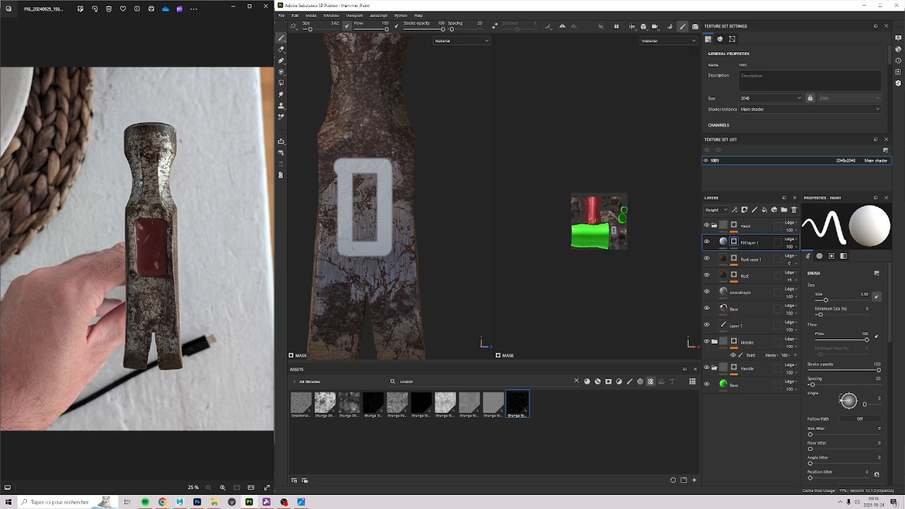
left_click(343, 172, "shift")
left_click(342, 247, "ctrl+shift")
mouse_move(345, 249)
left_mouse_down()
mouse_move(376, 242)
mouse_move(357, 177)
mouse_move(372, 178)
mouse_move(371, 228)
left_mouse_up()
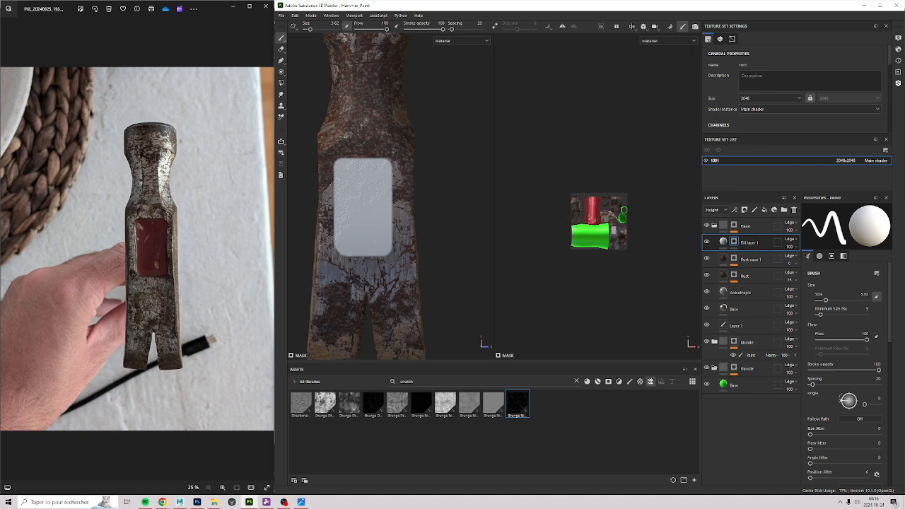
Step: Check the patch's mask on its own and add a Blur filter to Fill layer 1's mask
left_click(734, 242, "alt")
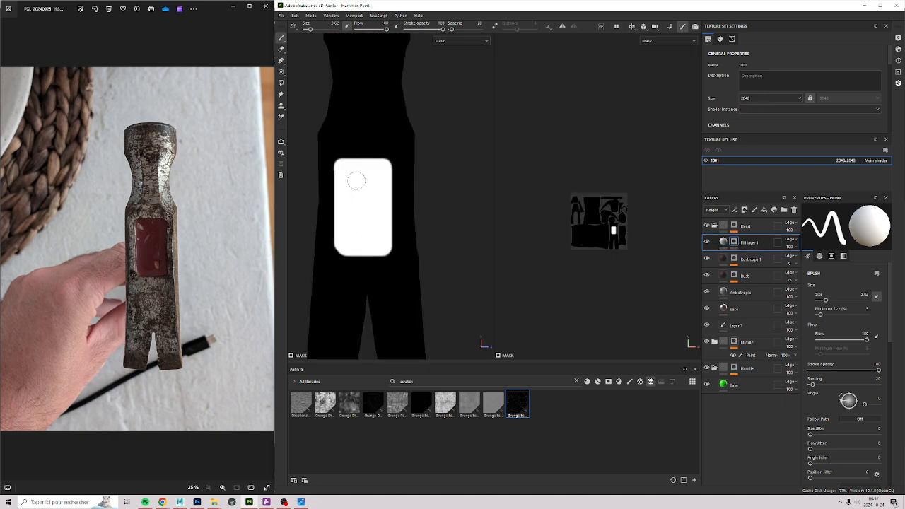
left_click_drag(348, 231, 448, 209, "alt")
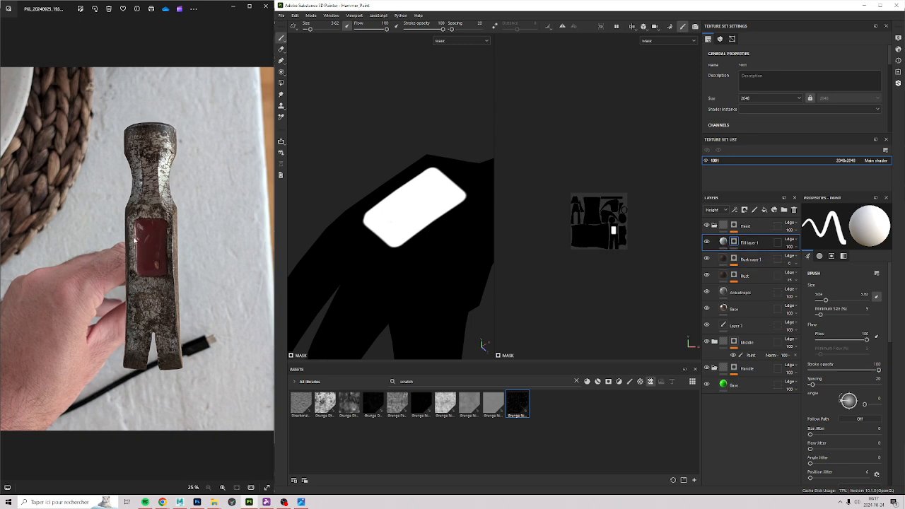
left_click(735, 210)
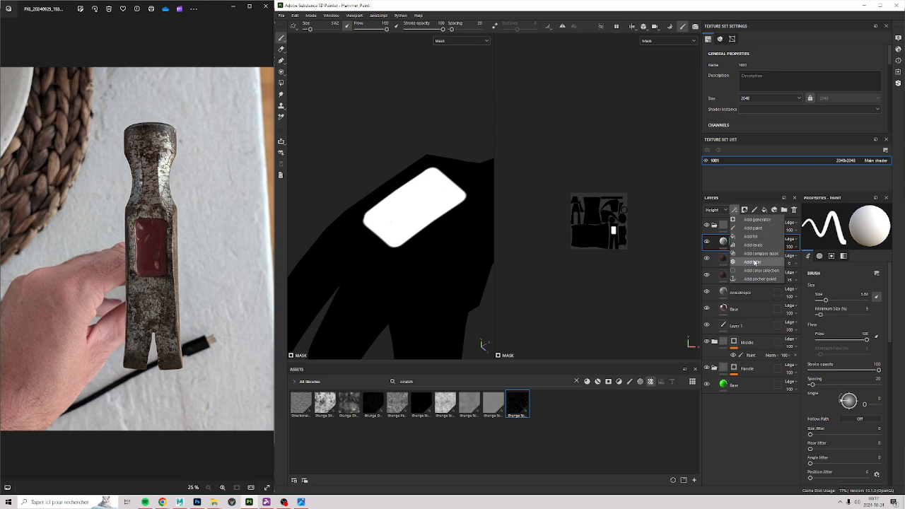
left_click(752, 262)
left_click(846, 234)
type("warp")
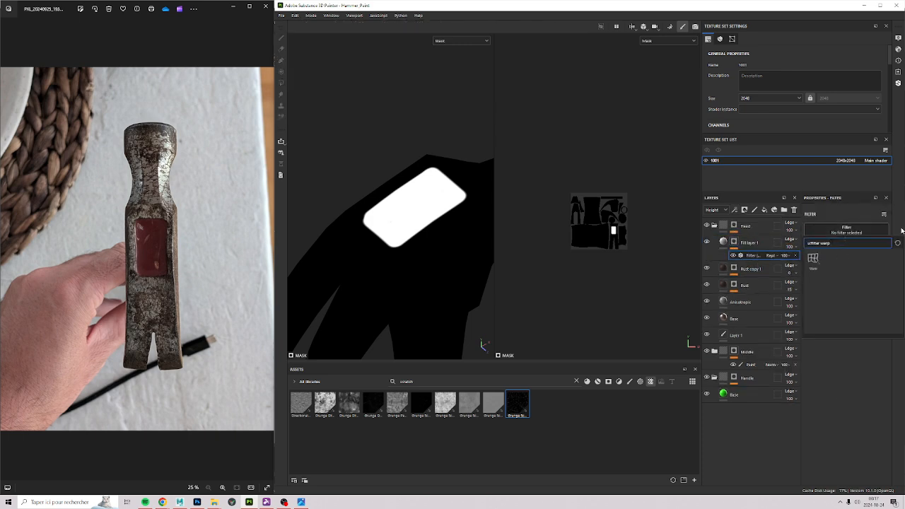
key("BackSpace")
key("BackSpace")
key("BackSpace")
key("BackSpace")
type("blu")
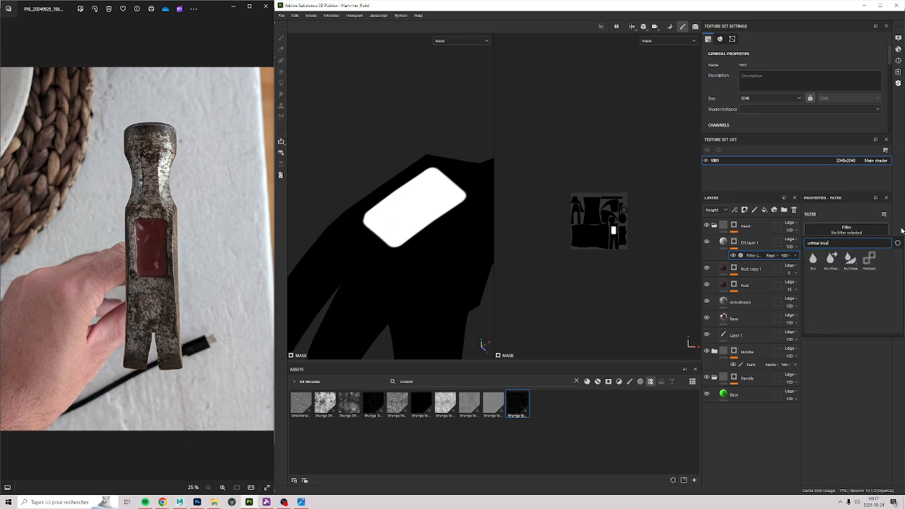
left_click(816, 263)
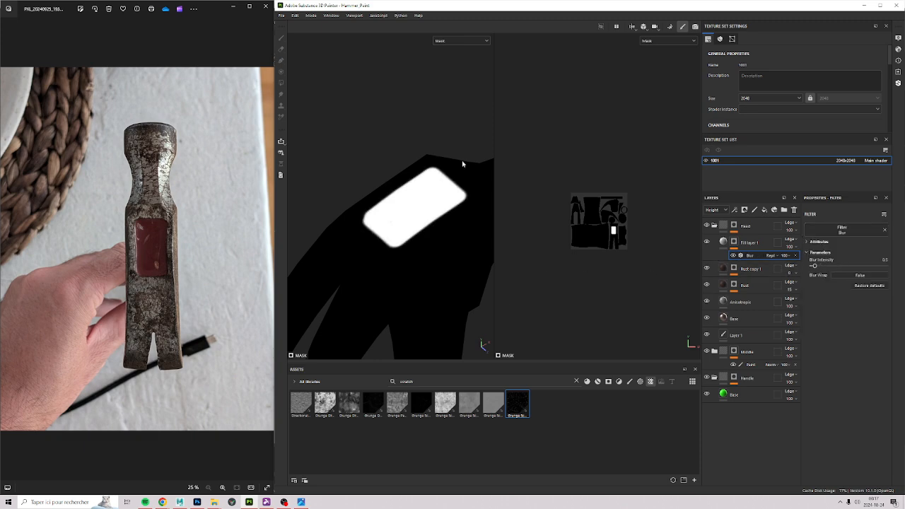
scroll(410, 218, "up", 2)
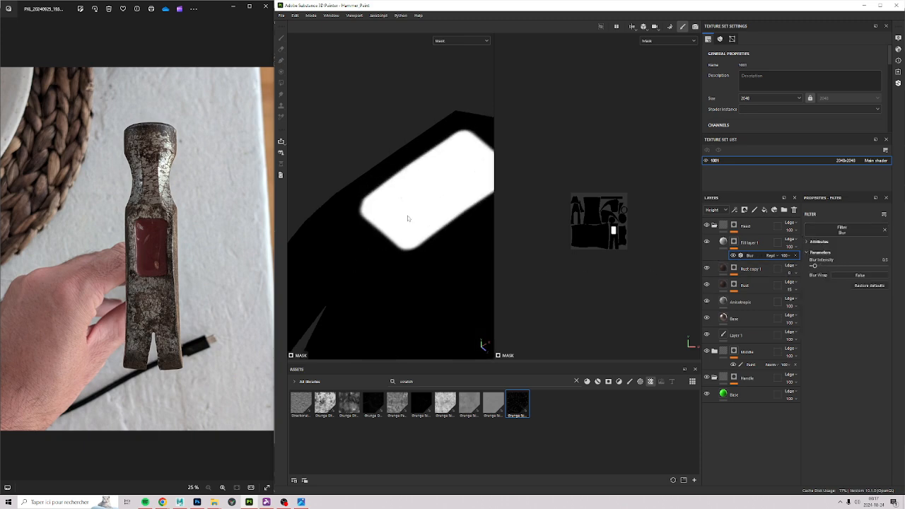
Step: Lower Fill layer 1's height to about -0.37 so the patch is recessed into the metal
left_click(722, 242)
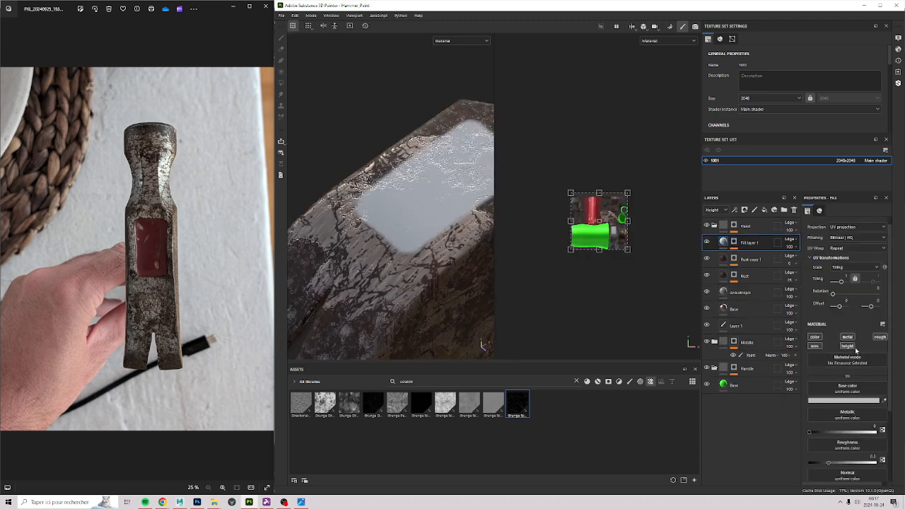
scroll(842, 441, "down", 3)
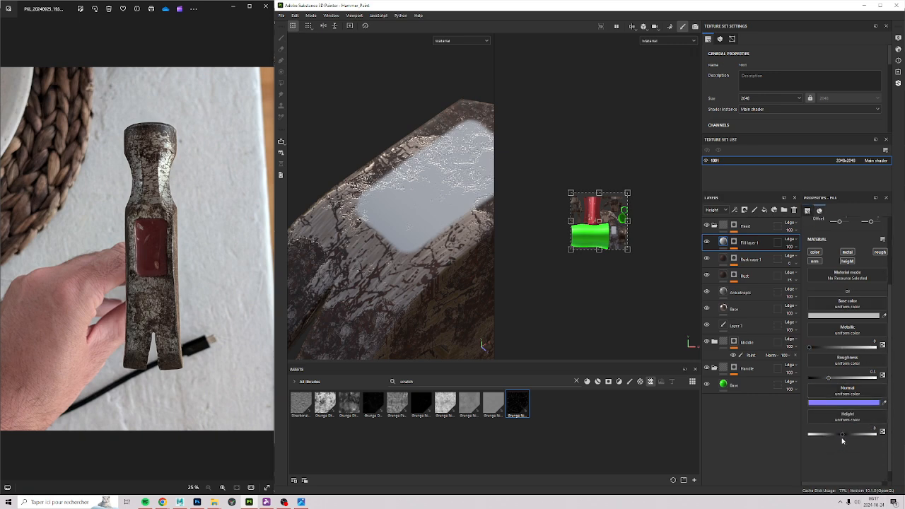
left_click_drag(840, 438, 831, 443)
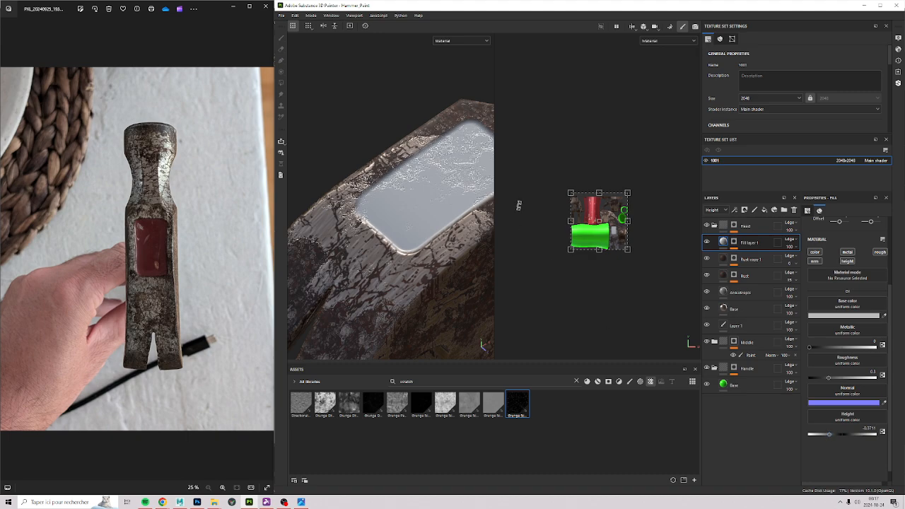
scroll(501, 207, "down", 1)
scroll(424, 210, "down", 4)
left_click_drag(419, 254, 396, 228, "alt")
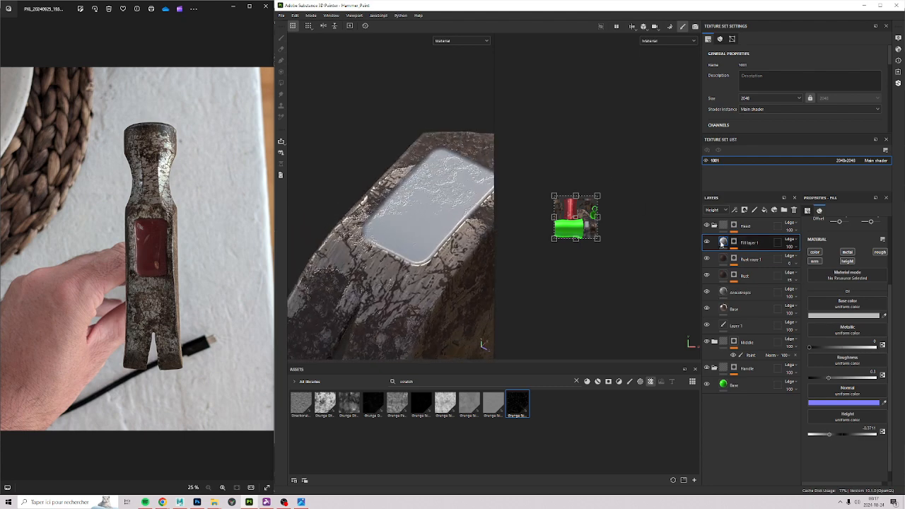
Step: Try a red base color for the patch, sampling it from the reference photo, and undo it
left_click(835, 315)
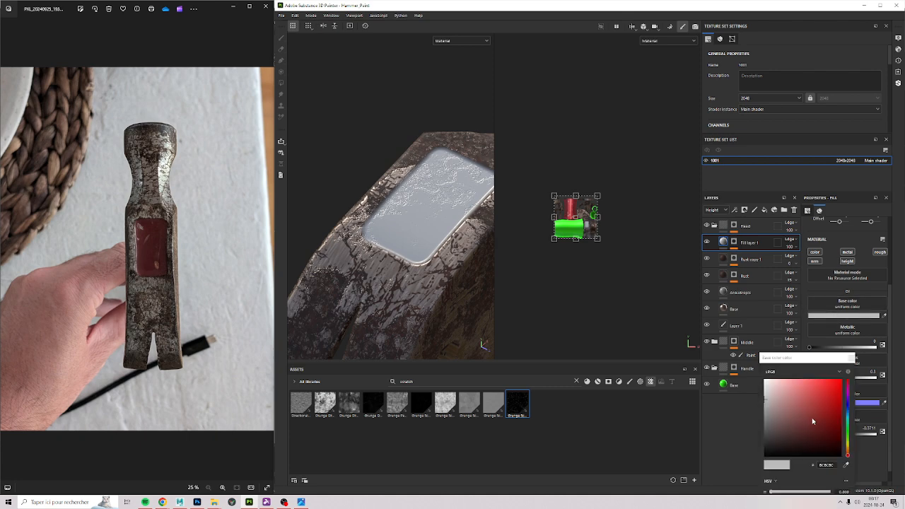
left_click(816, 417)
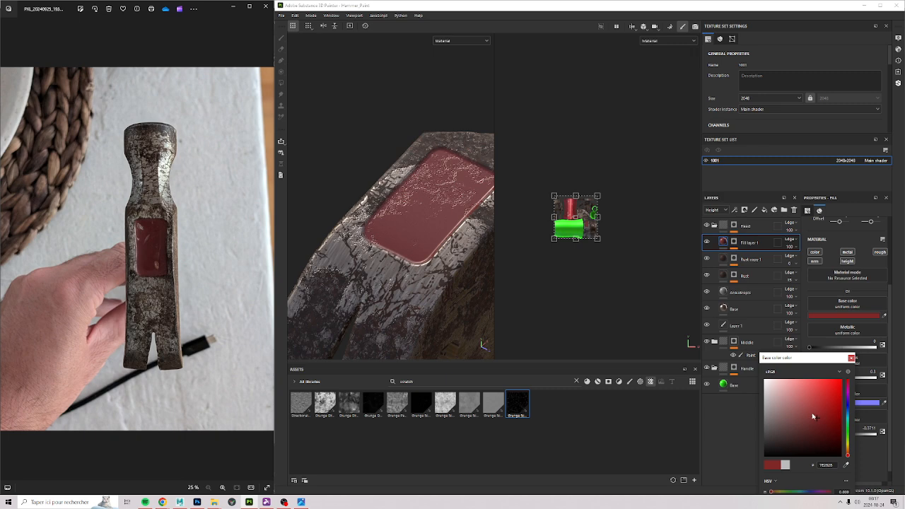
left_click(846, 465)
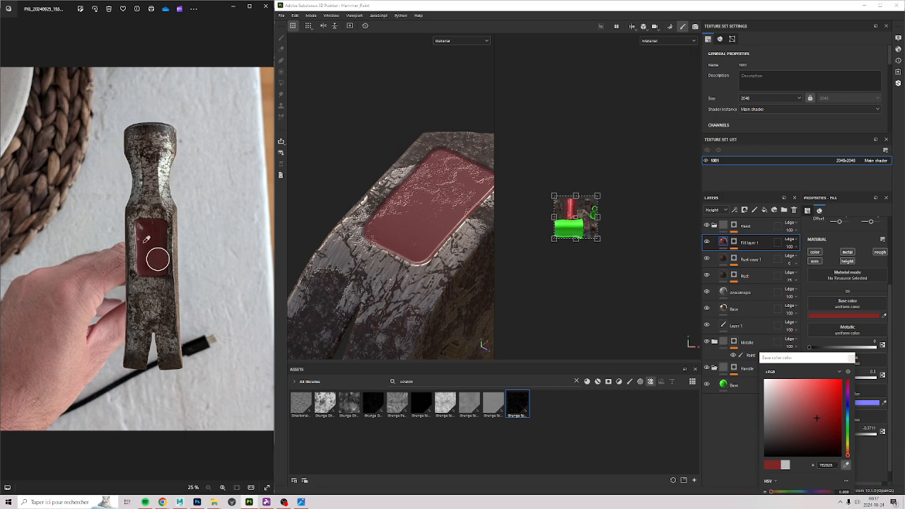
left_click(171, 249)
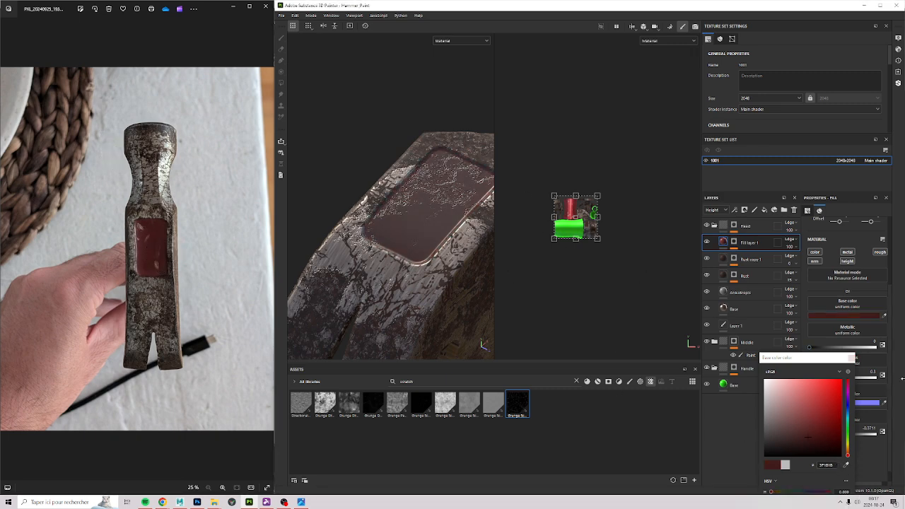
key("ctrl+z")
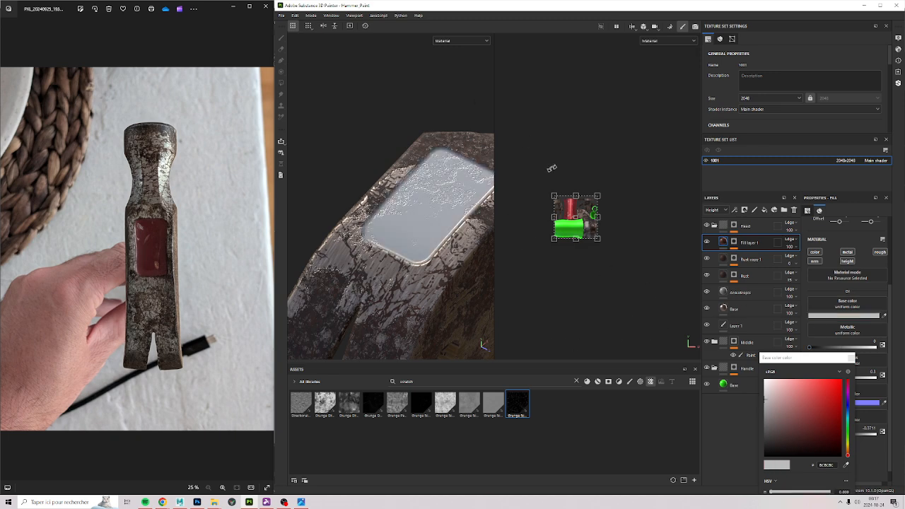
Step: Set the patch's base color to a dark red close to the one in the reference photo
left_click(825, 407)
left_click(828, 419)
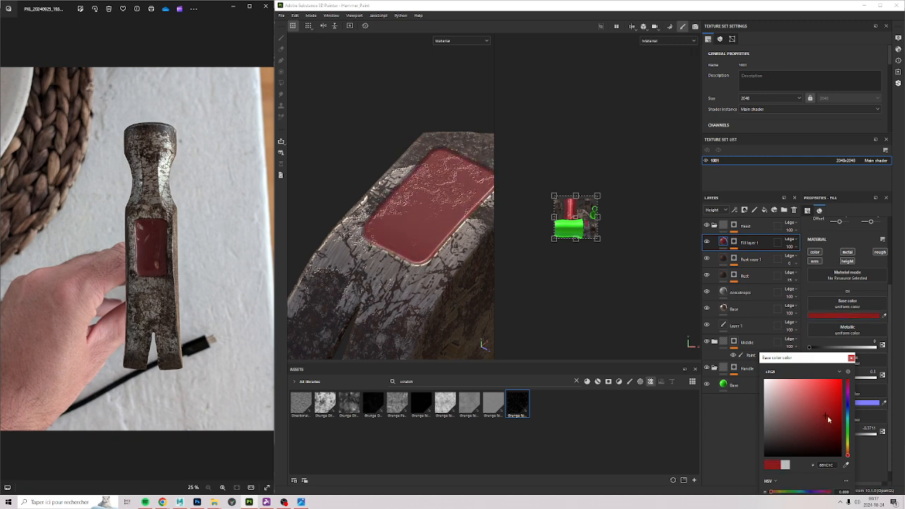
left_click(824, 422)
left_click(850, 357)
left_click_drag(388, 266, 400, 218, "alt")
middle_click_drag(344, 188, 373, 223, "alt")
right_click_drag(373, 224, 403, 211, "alt")
left_click_drag(404, 210, 370, 174, "alt")
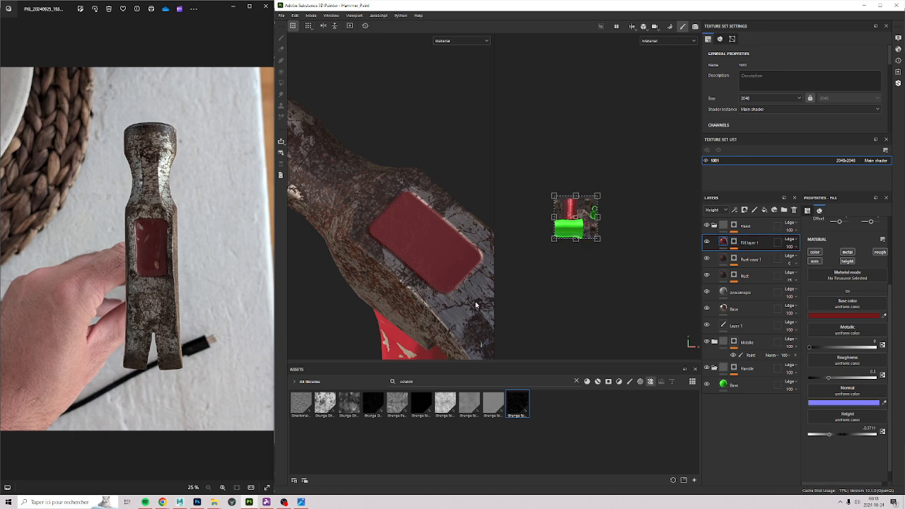
Step: Raise the intensity of the Blur filter on the patch's mask to about 1.8
left_click(734, 243)
left_click(750, 256)
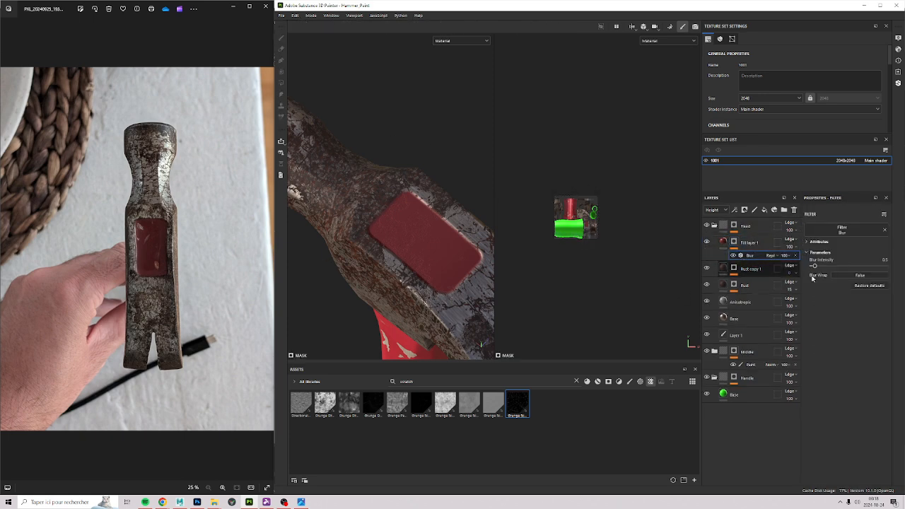
left_click_drag(815, 266, 821, 267)
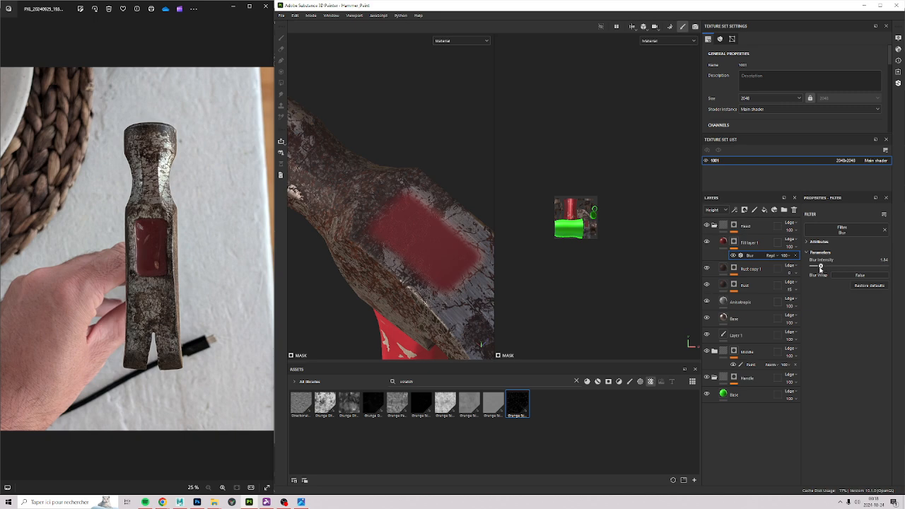
Step: Add Levels above the mask's Blur and sharpen the patch's edge with input black about 0.51 and input white about 0.90
left_click(752, 209)
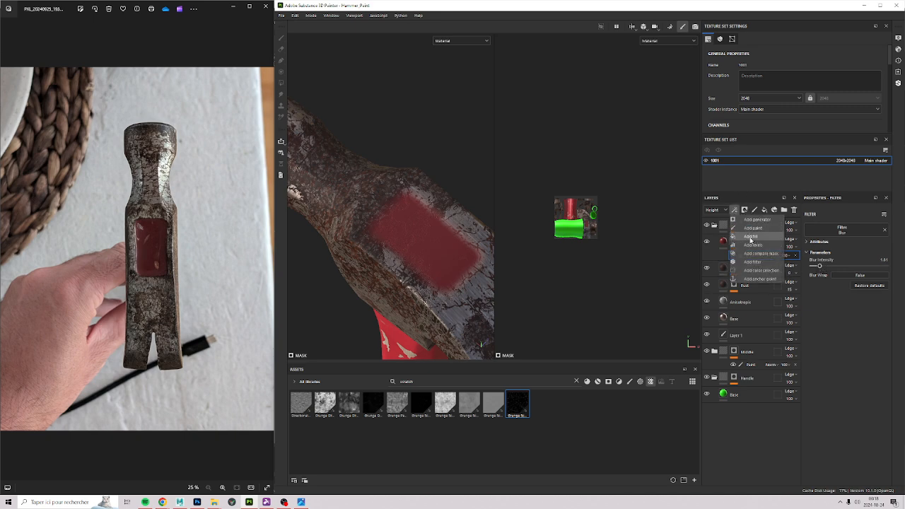
left_click(763, 263)
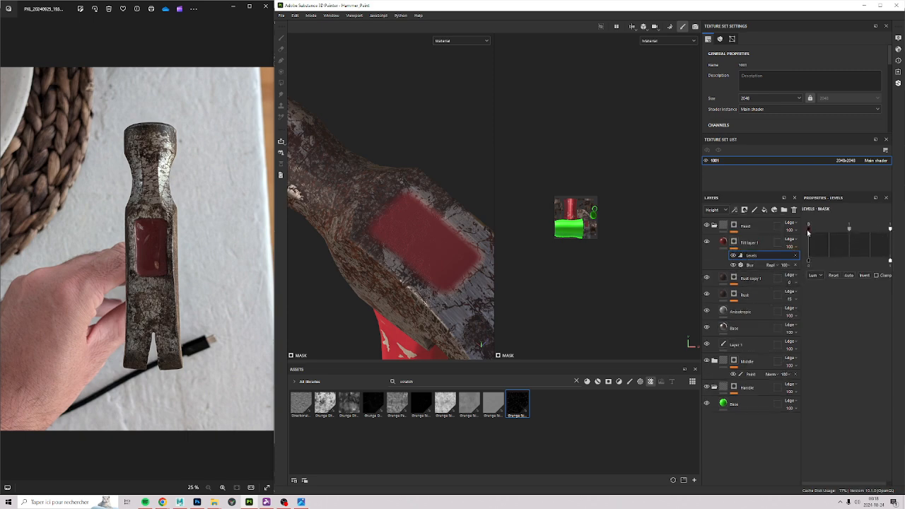
left_click_drag(808, 231, 850, 235)
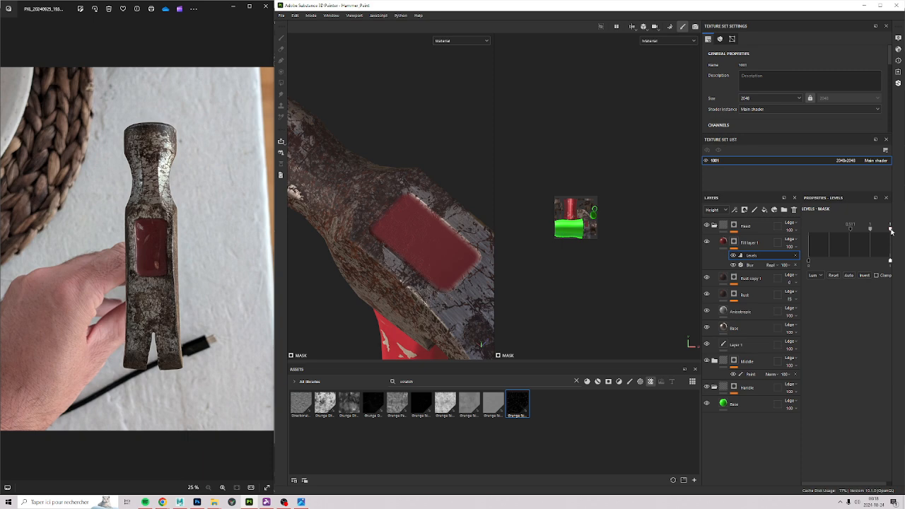
mouse_move(891, 231)
left_mouse_down()
mouse_move(867, 227)
mouse_move(882, 232)
left_mouse_up()
left_click_drag(419, 272, 424, 219, "alt")
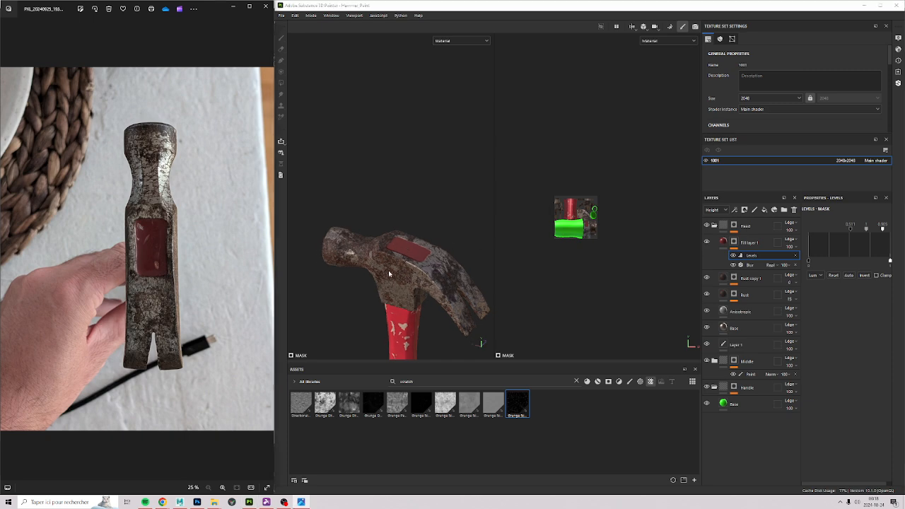
Step: Reduce Fill layer 1's roughness to about 0.13 and check the patch's gloss from several angles
mouse_move(438, 327)
left_mouse_down("alt")
mouse_move(355, 239)
mouse_move(358, 227)
mouse_move(463, 258)
mouse_move(495, 254)
left_mouse_up("alt")
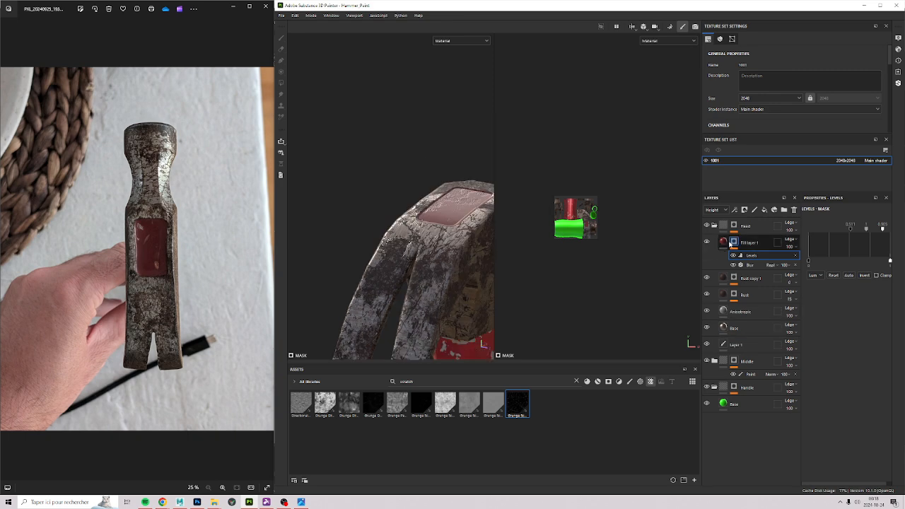
left_click(732, 243)
left_click(725, 244)
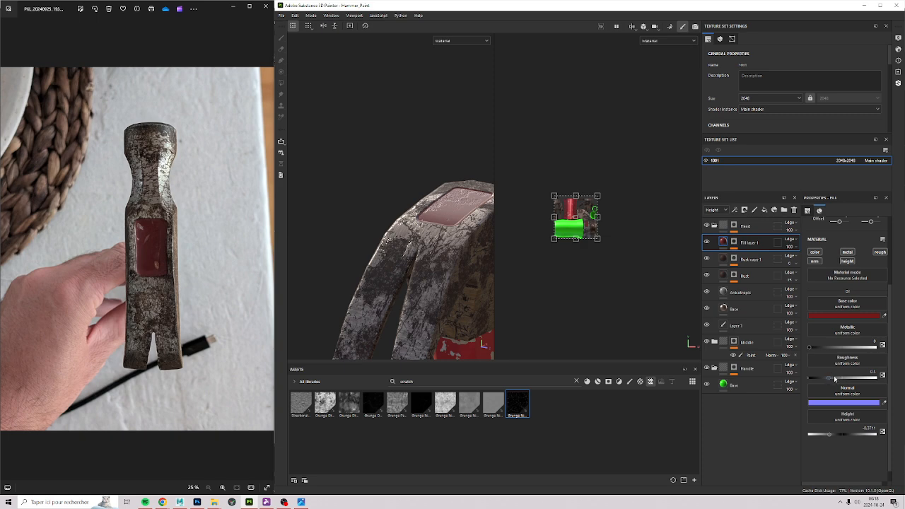
left_click_drag(828, 379, 814, 382)
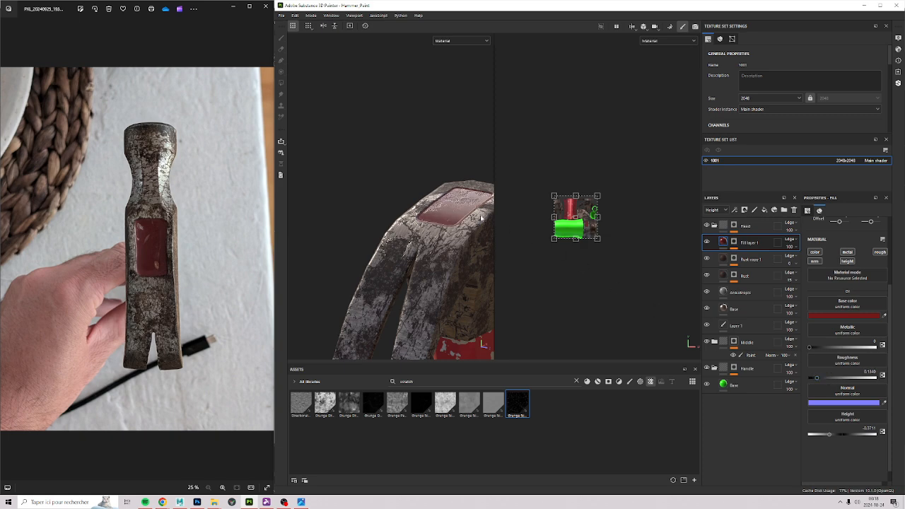
left_click_drag(481, 218, 424, 172, "alt")
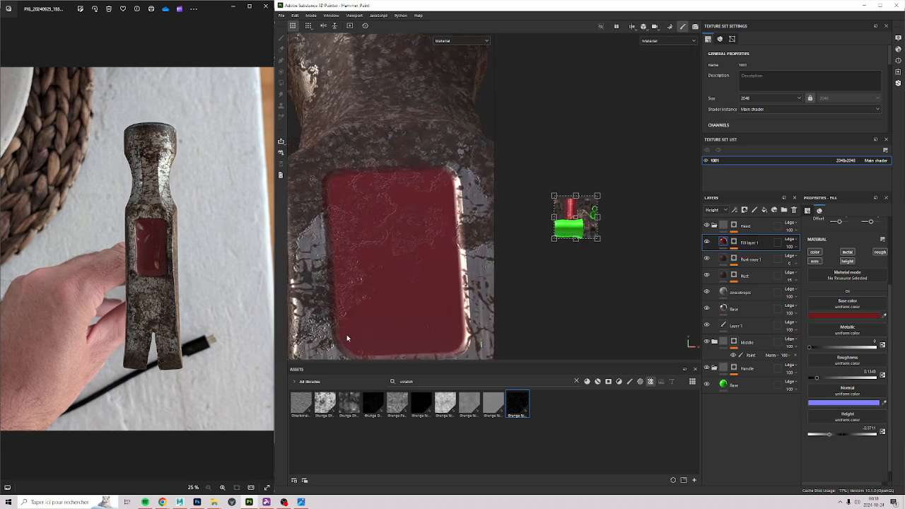
left_click_drag(362, 214, 495, 297, "alt")
scroll(370, 248, "up", 3)
scroll(399, 252, "down", 2)
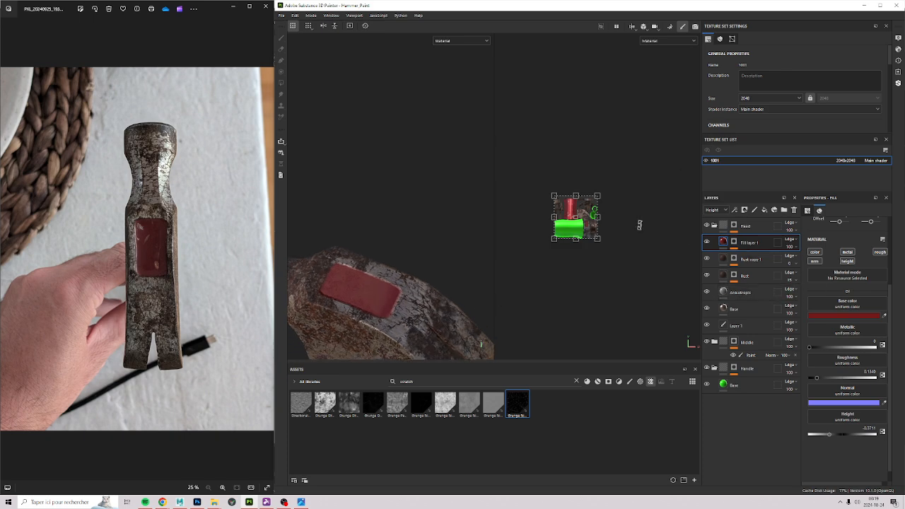
Step: Change Fill layer 1's height blending mode to Replace and check the patch's surface
scroll(407, 283, "up", 5)
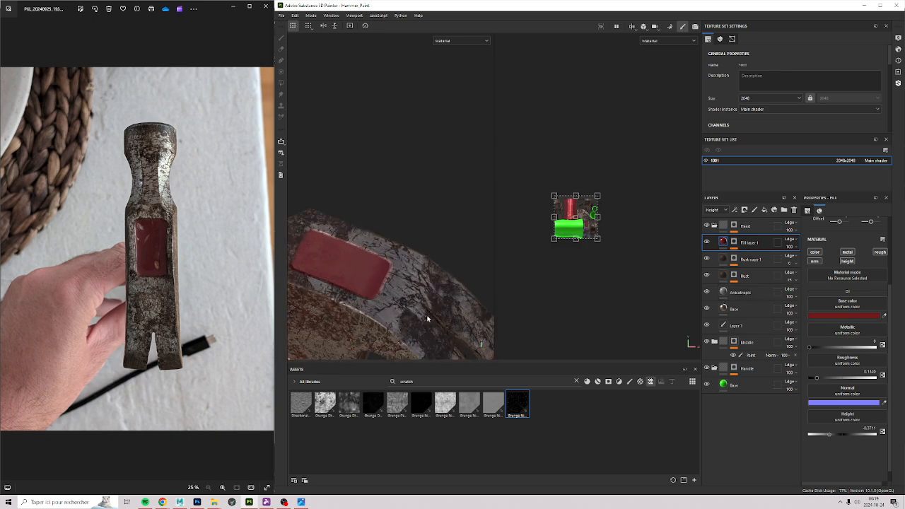
left_click_drag(366, 263, 353, 256, "alt")
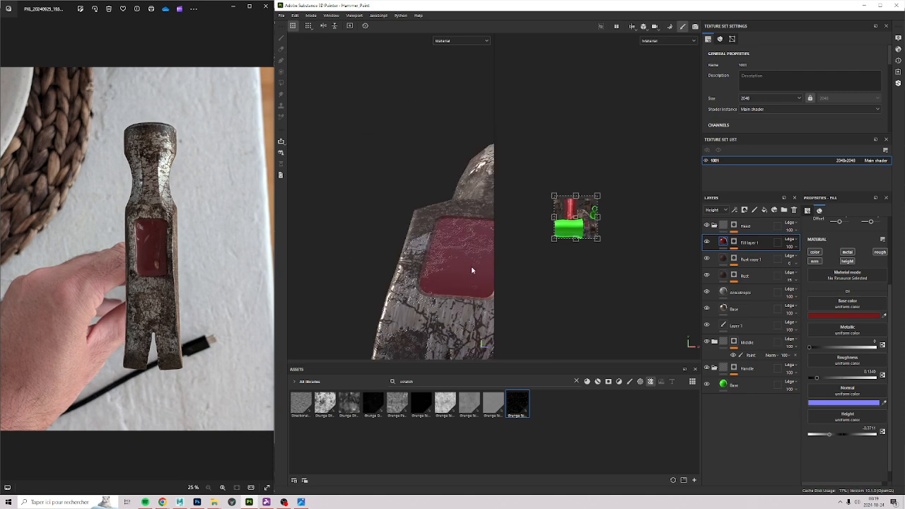
middle_click_drag(472, 269, 446, 238, "alt")
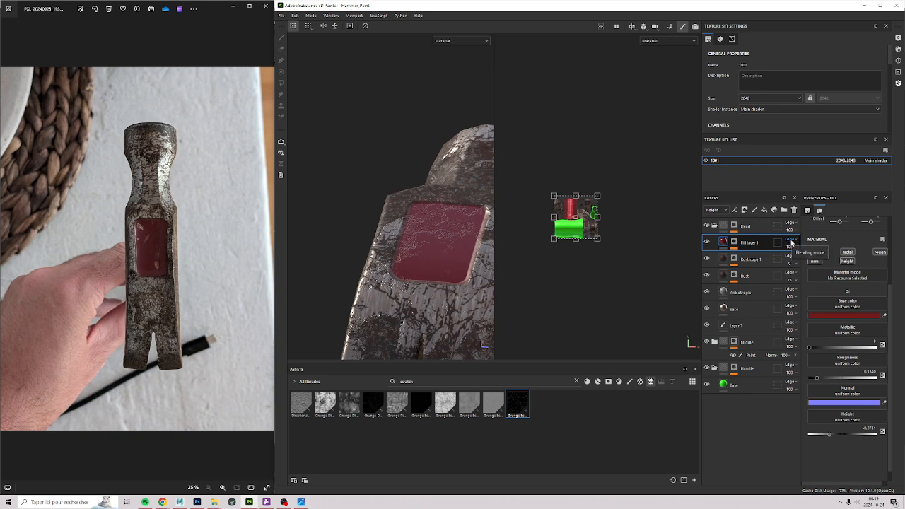
left_click(790, 240)
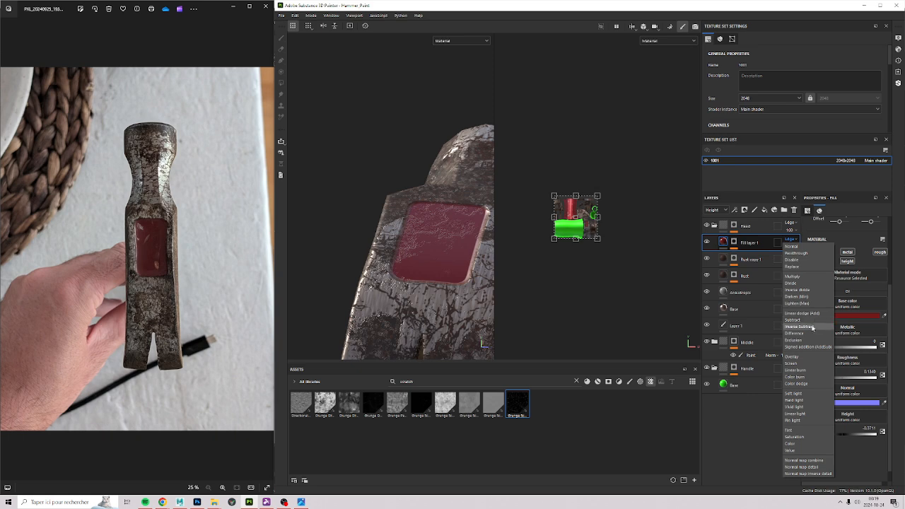
left_click(793, 267)
left_click_drag(347, 241, 266, 277, "alt")
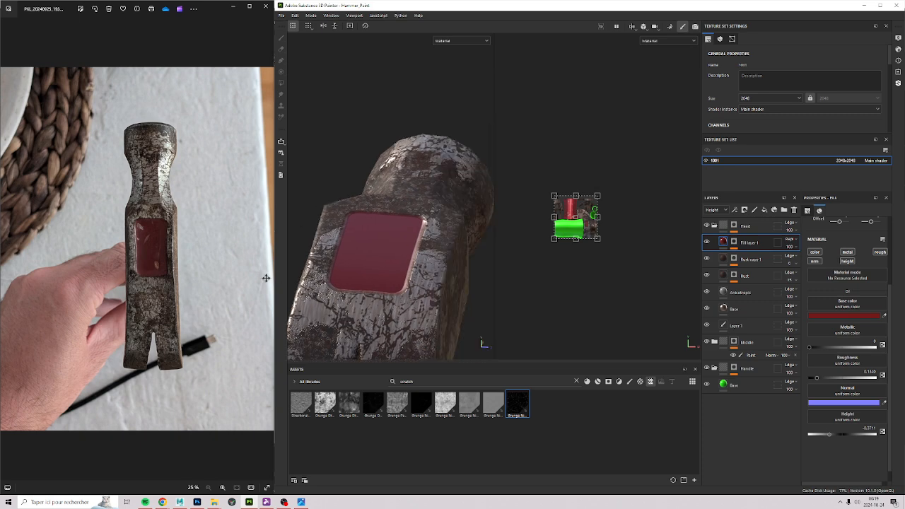
scroll(379, 252, "up", 3)
mouse_move(380, 253)
left_mouse_down("alt")
mouse_move(457, 227)
mouse_move(454, 291)
mouse_move(421, 284)
mouse_move(464, 266)
mouse_move(359, 273)
mouse_move(388, 256)
left_mouse_up("alt")
scroll(454, 290, "down", 5)
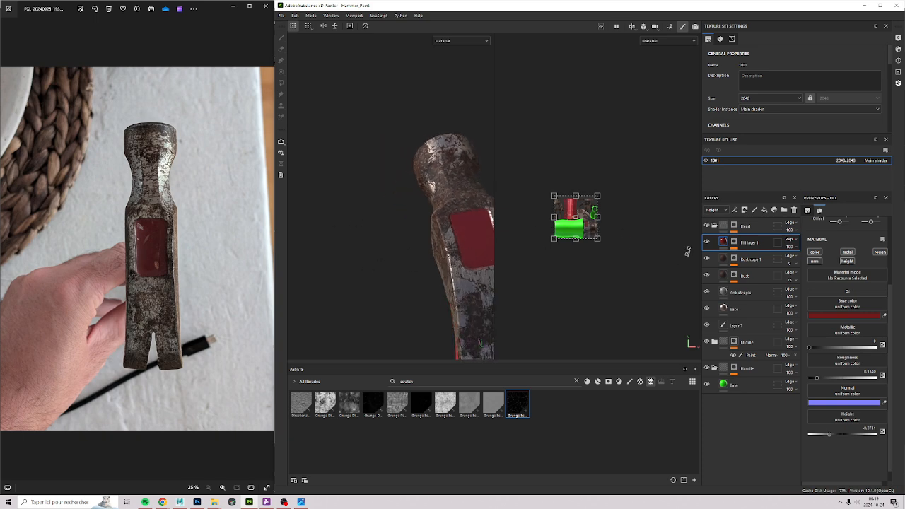
Step: Lower Fill layer 1's height channel opacity to 77 and check the red patch and hammer head from several angles
left_click(722, 242)
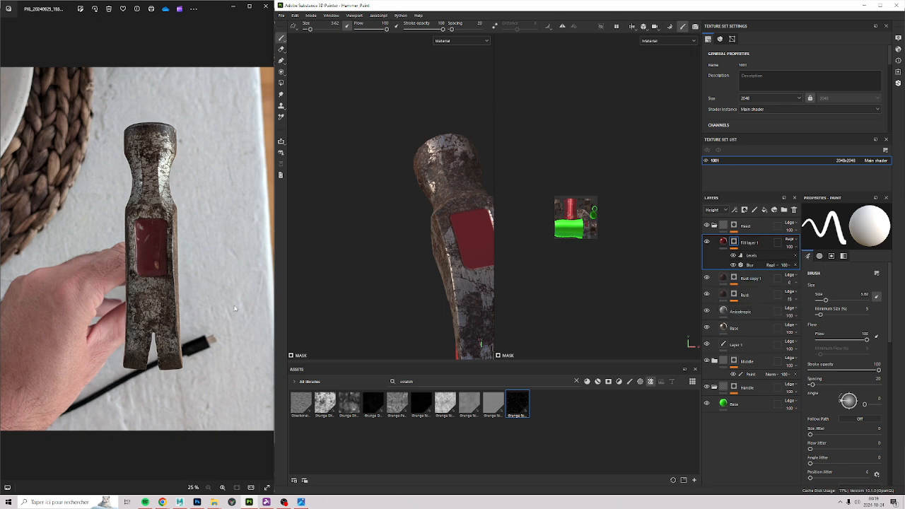
left_click_drag(438, 223, 417, 201, "alt")
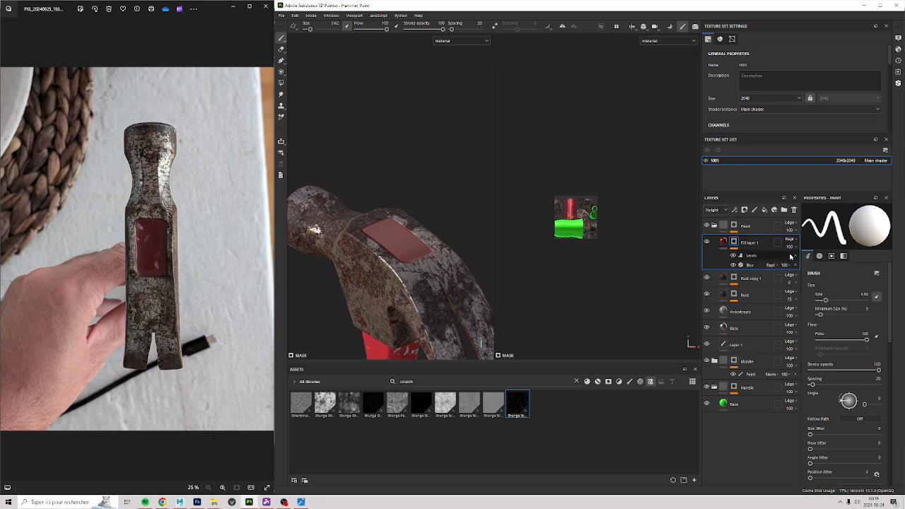
left_click(792, 248)
mouse_move(814, 260)
left_mouse_down()
mouse_move(798, 263)
mouse_move(806, 269)
left_mouse_up()
left_click_drag(382, 213, 410, 223, "alt")
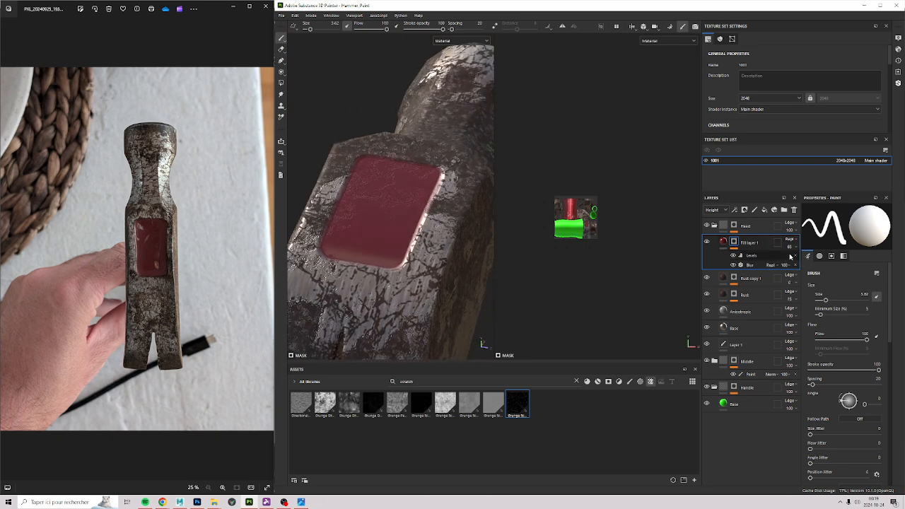
left_click_drag(804, 258, 810, 266)
left_click_drag(368, 177, 434, 207, "alt")
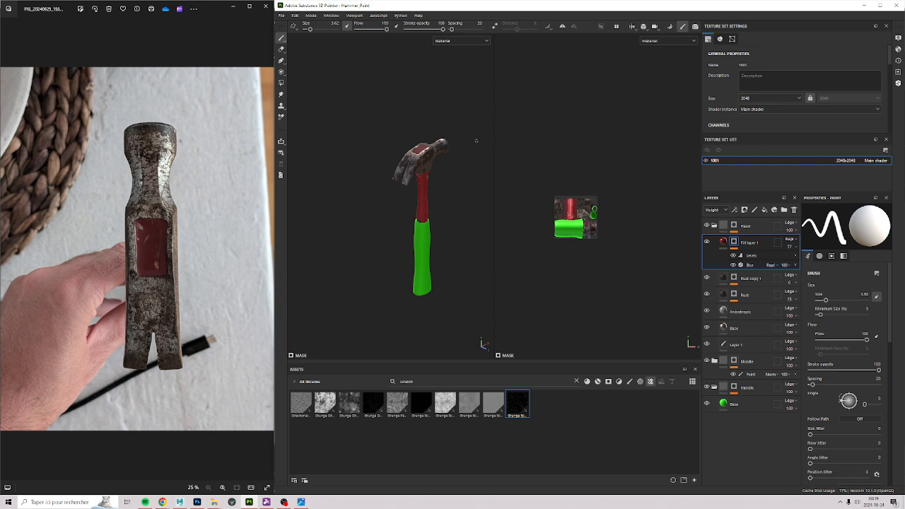
right_click_drag(477, 141, 424, 216, "alt")
left_click_drag(424, 215, 389, 199, "alt")
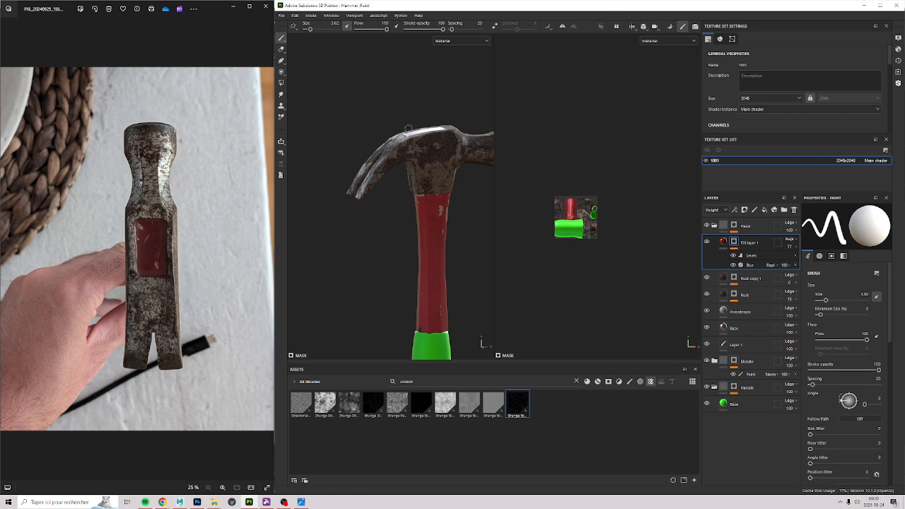
left_click_drag(357, 142, 350, 263, "alt")
scroll(411, 239, "up", 2)
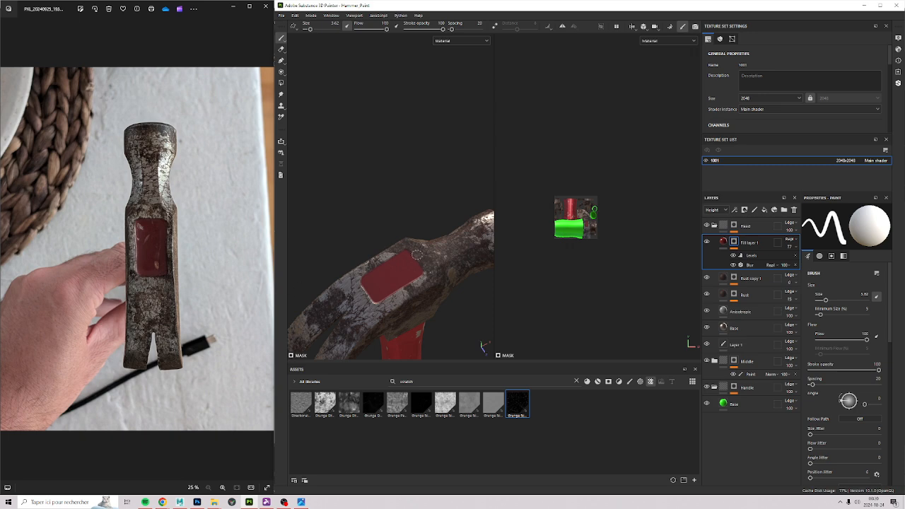
left_click_drag(417, 251, 445, 272, "alt")
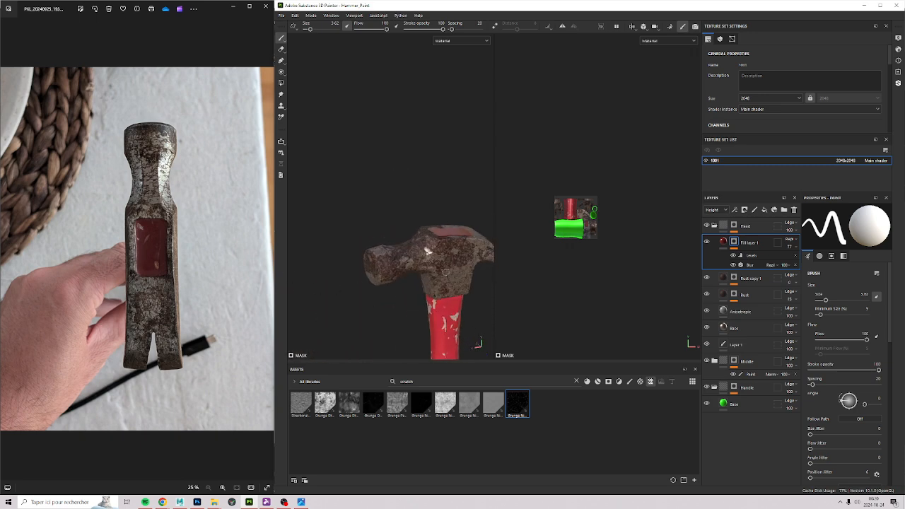